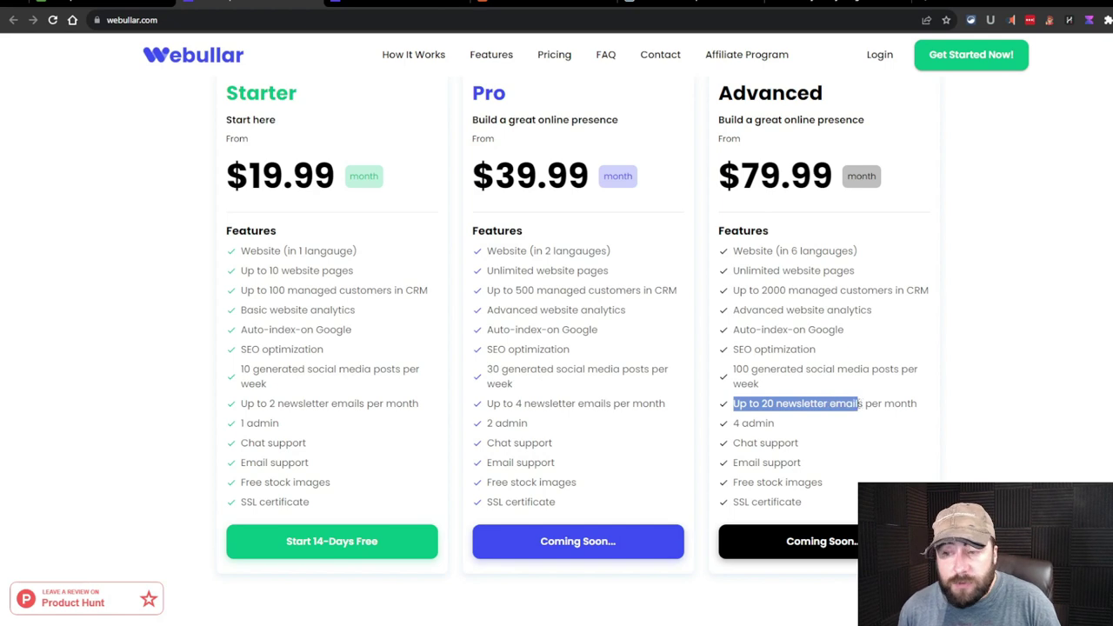
Examine the Advanced plan's weekly social media posts, website languages and free stock images on the pricing page
drag(928, 404, 710, 369)
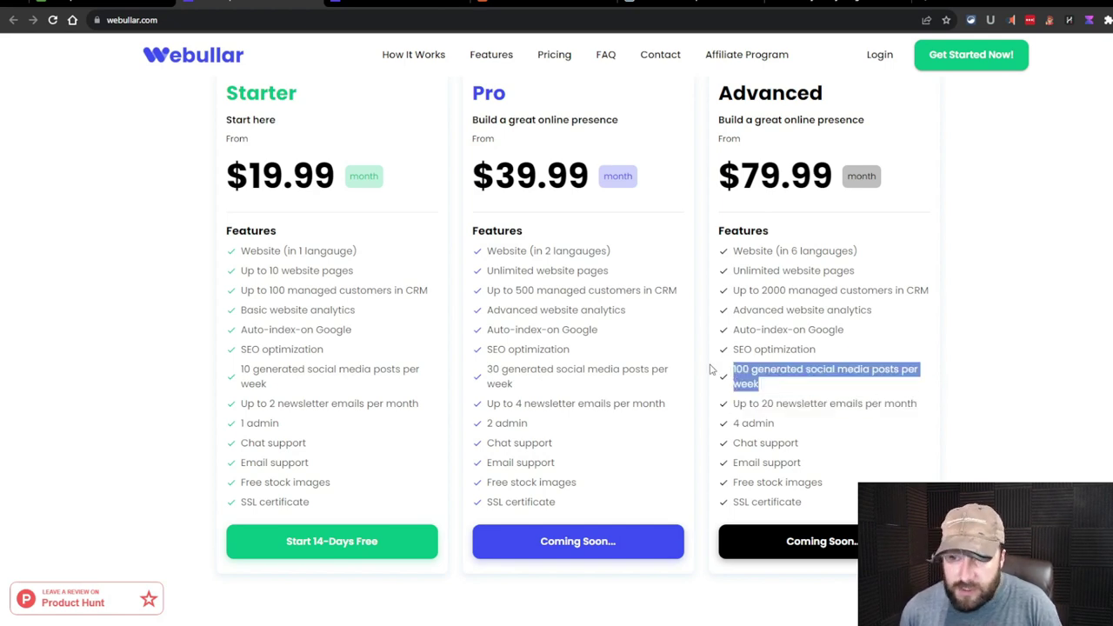
click(879, 353)
drag(859, 252, 730, 262)
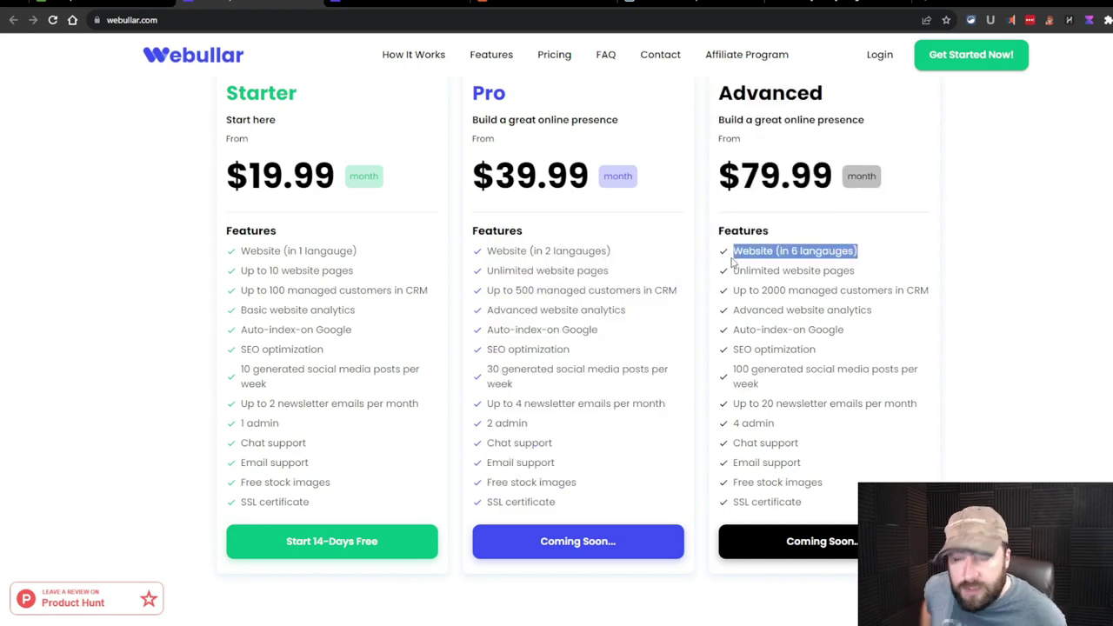
click(733, 271)
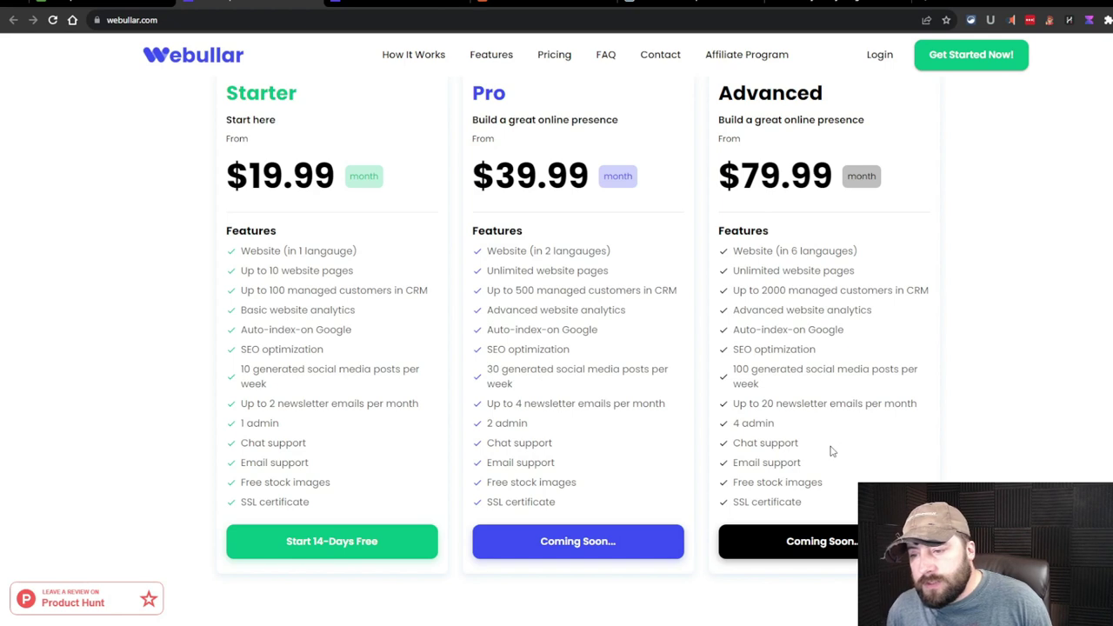
drag(833, 487, 732, 485)
click(1062, 341)
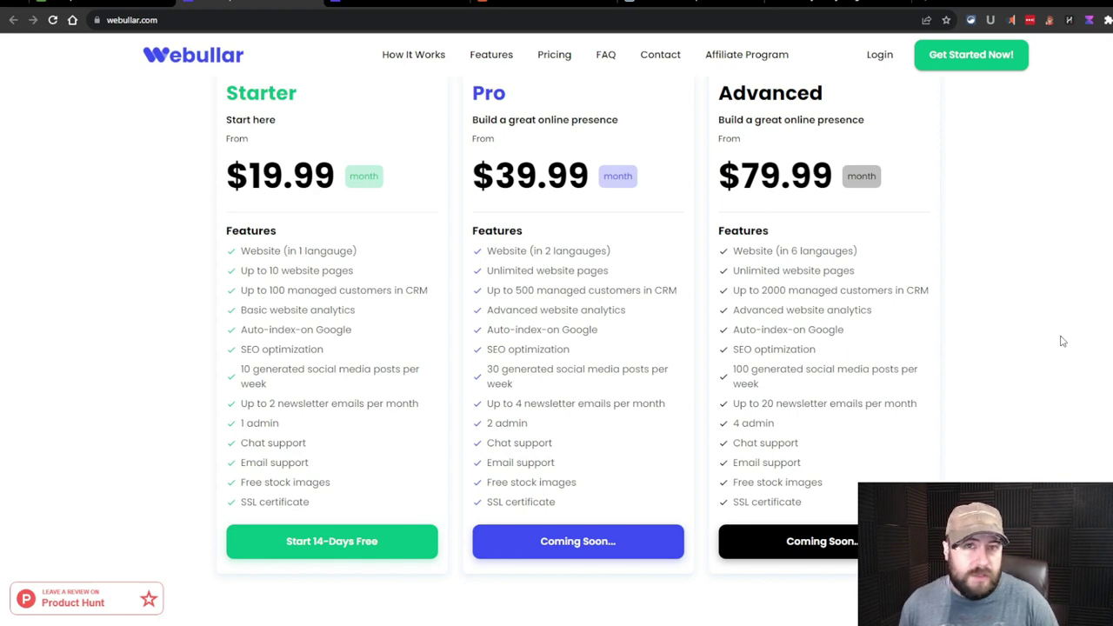
Look back over the landing page's lead and social media sections up to the main headline
scroll(951, 405, up, 10)
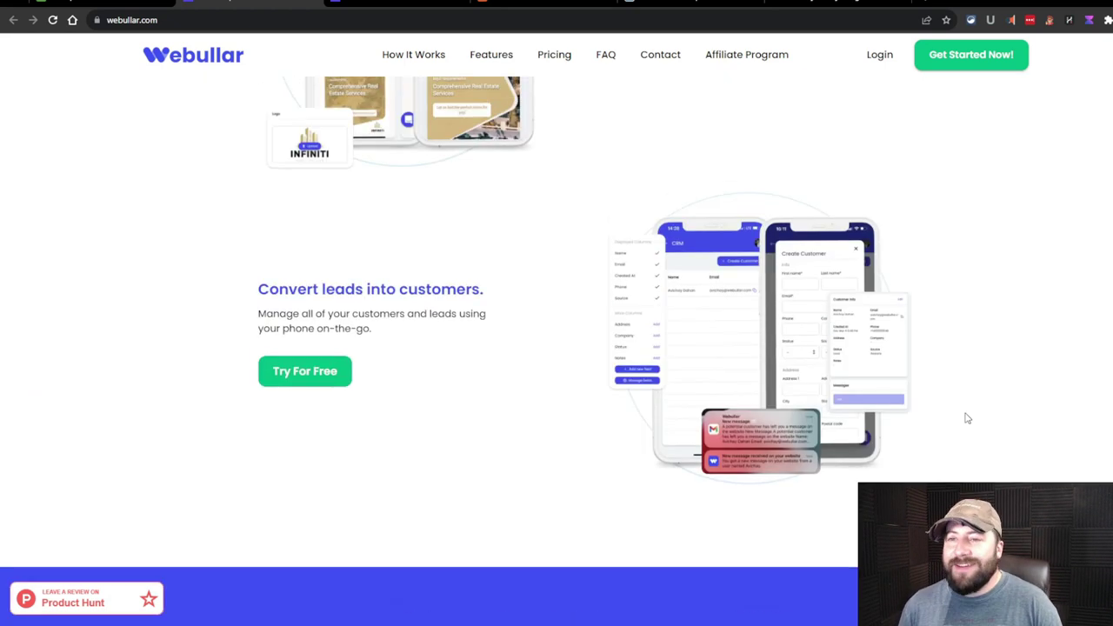
scroll(967, 418, up, 2)
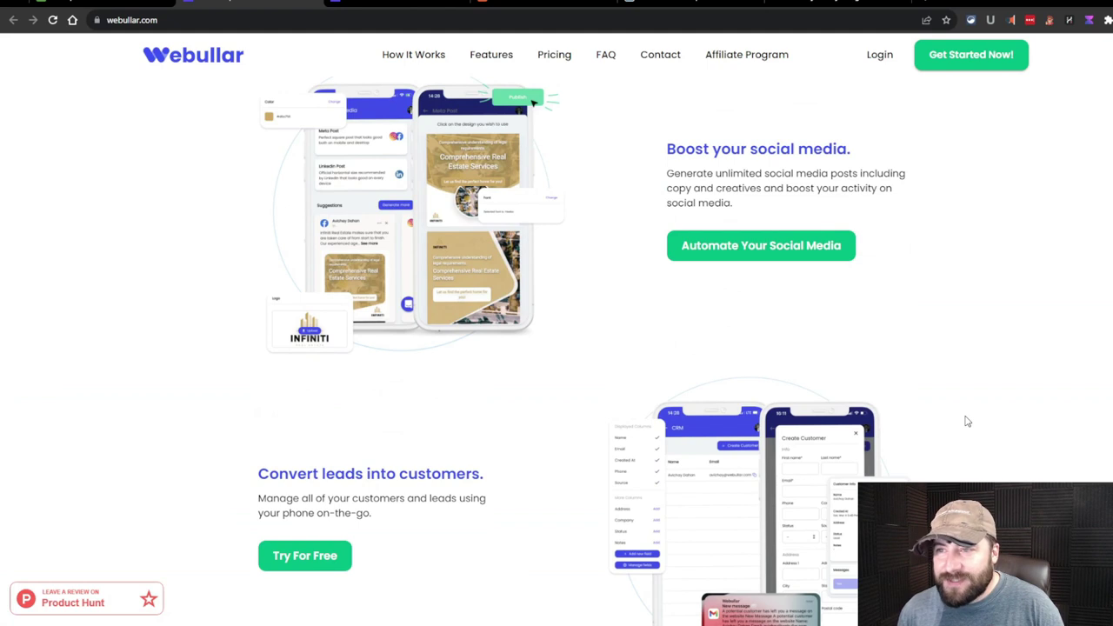
scroll(965, 423, up, 15)
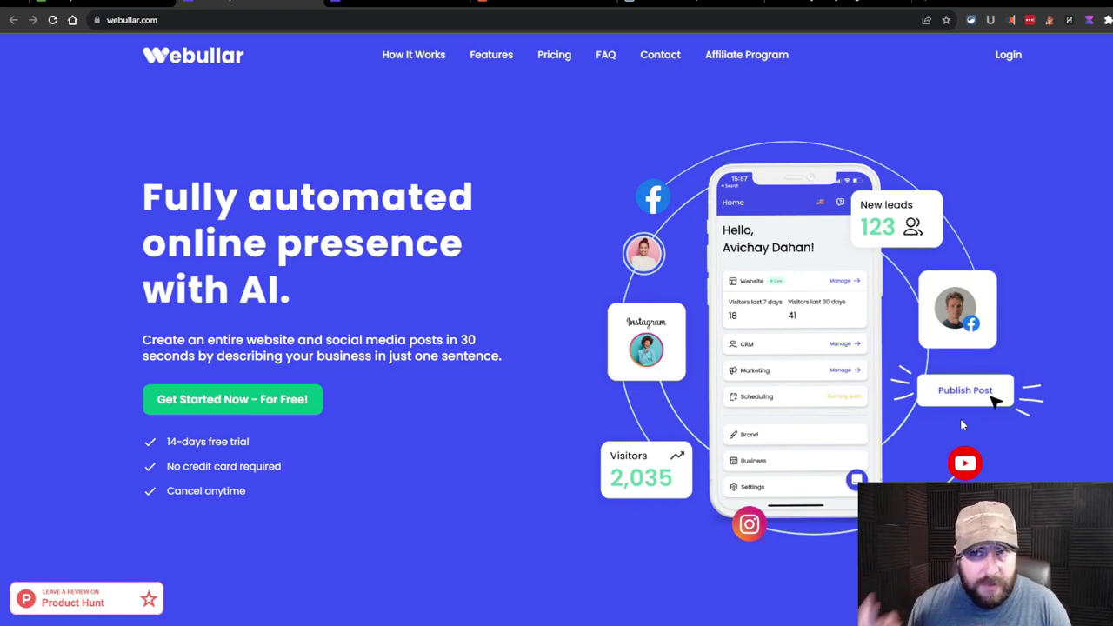
Switch to the Webullar app and look through its Website, CRM, Social Media, Newsletter and Brand sections
click(389, 1)
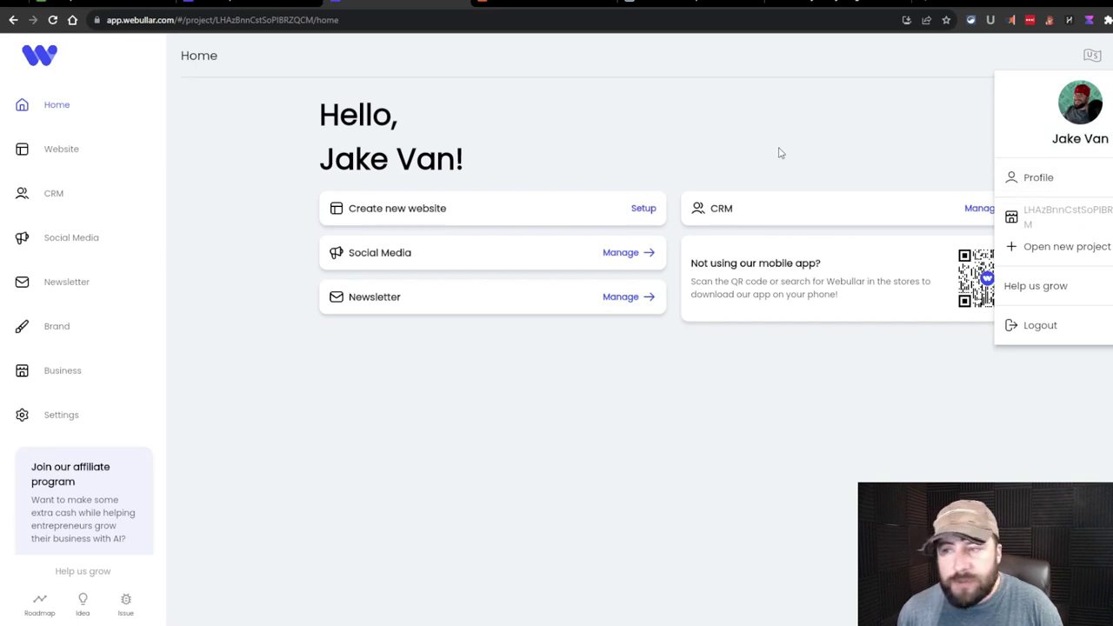
click(63, 149)
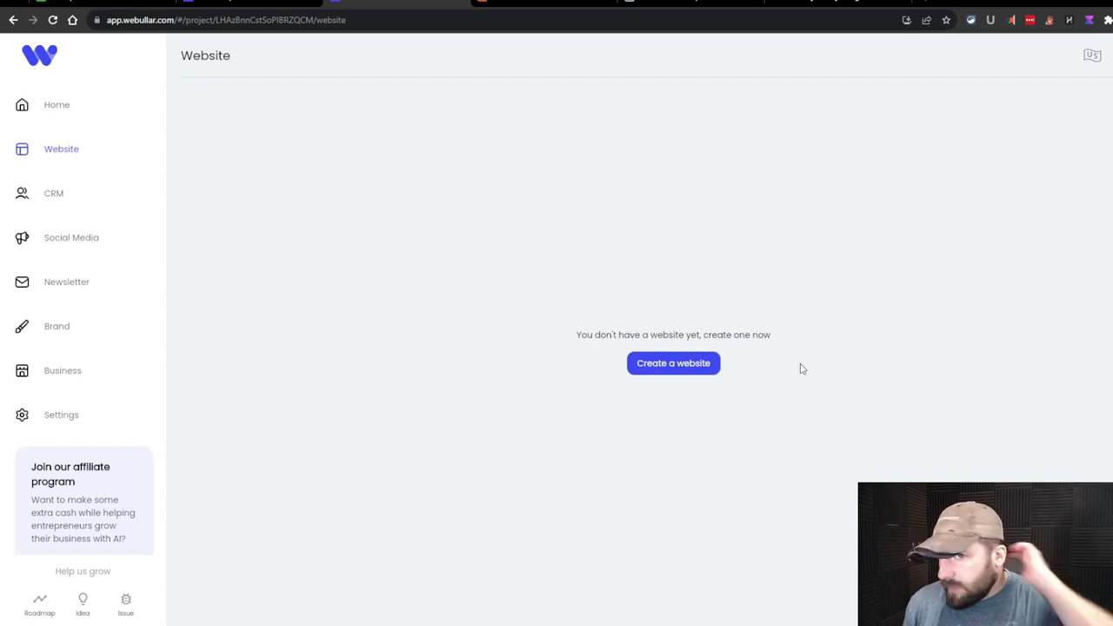
click(61, 202)
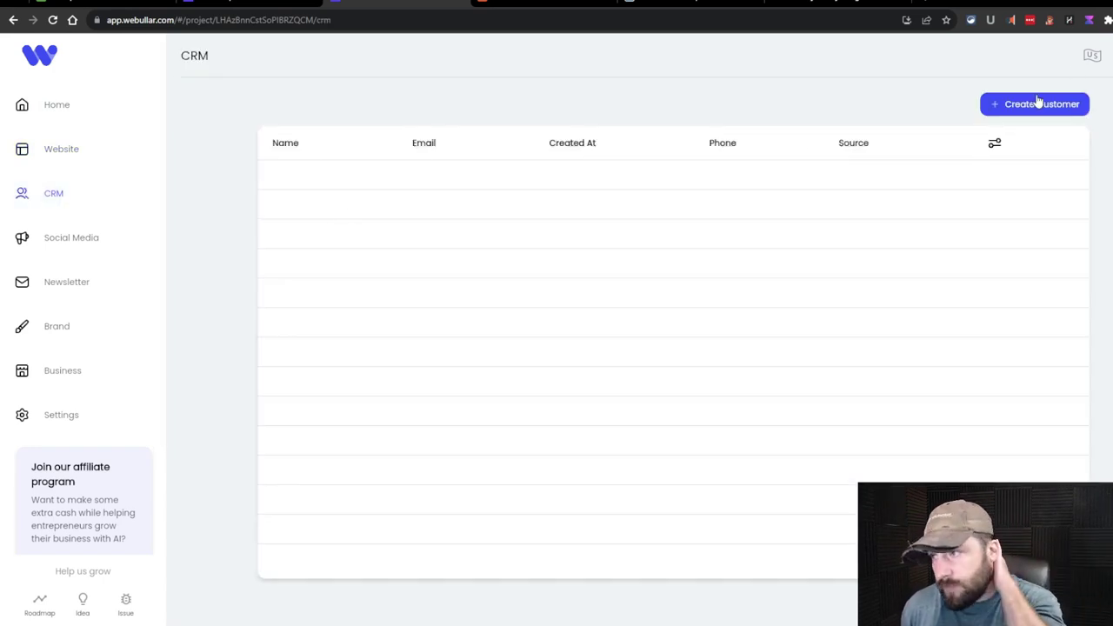
click(55, 238)
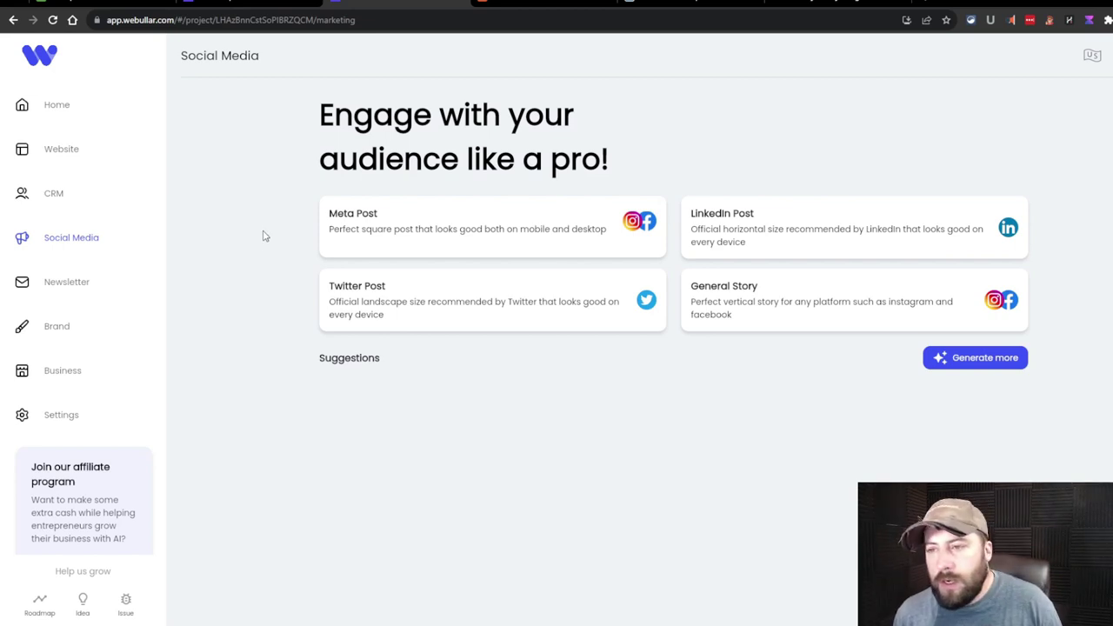
click(69, 283)
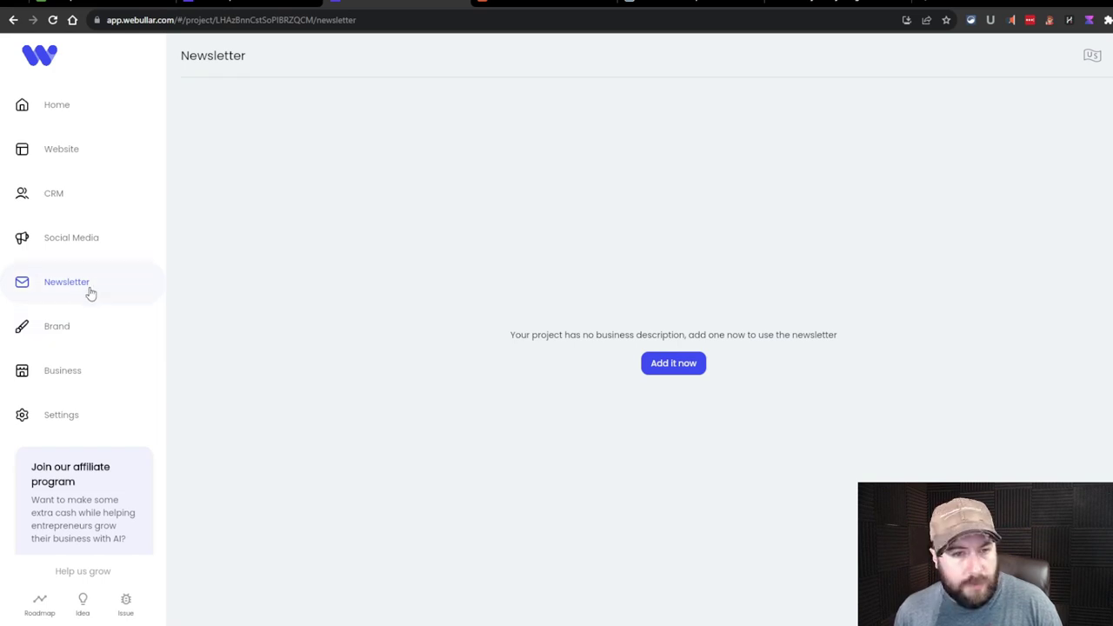
click(83, 328)
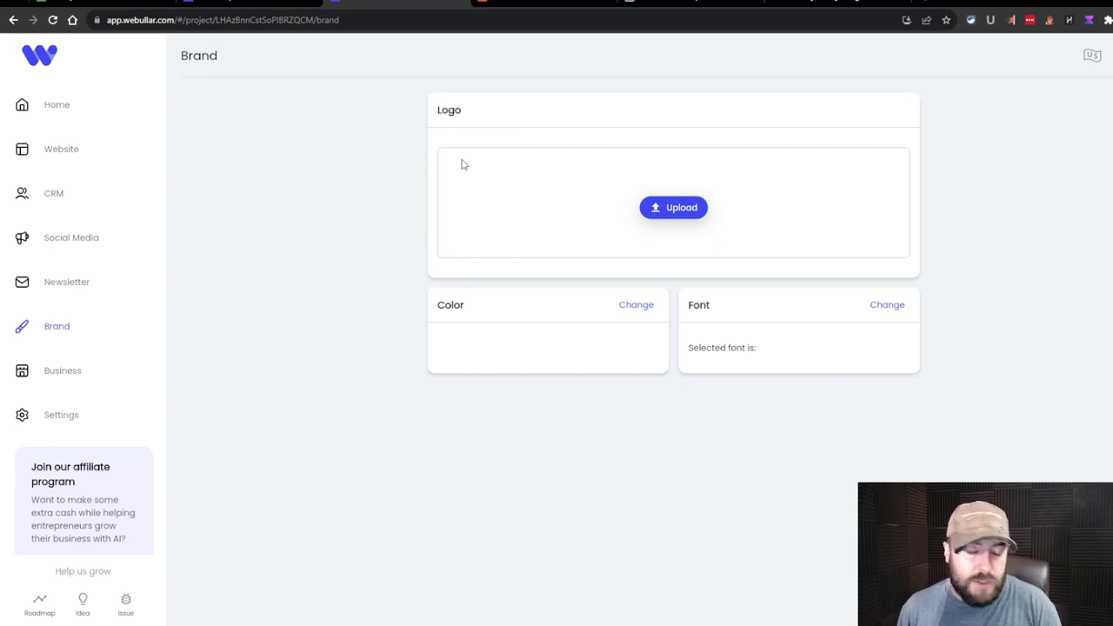
Inspect the Business Info name, description and address fields, and review the project settings and affiliate offer
click(110, 368)
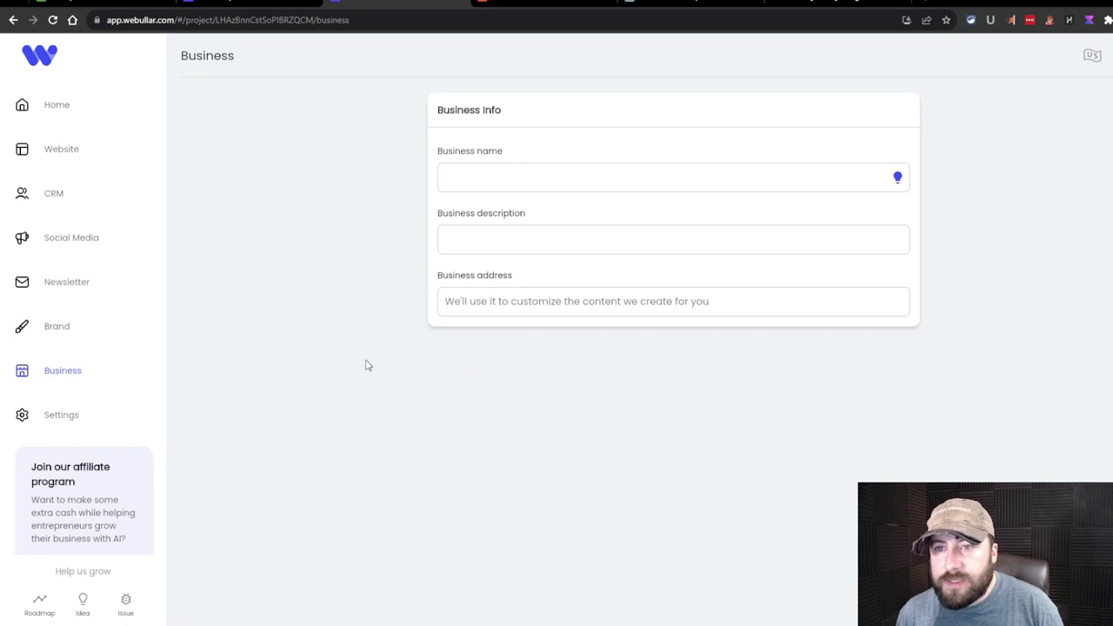
click(506, 180)
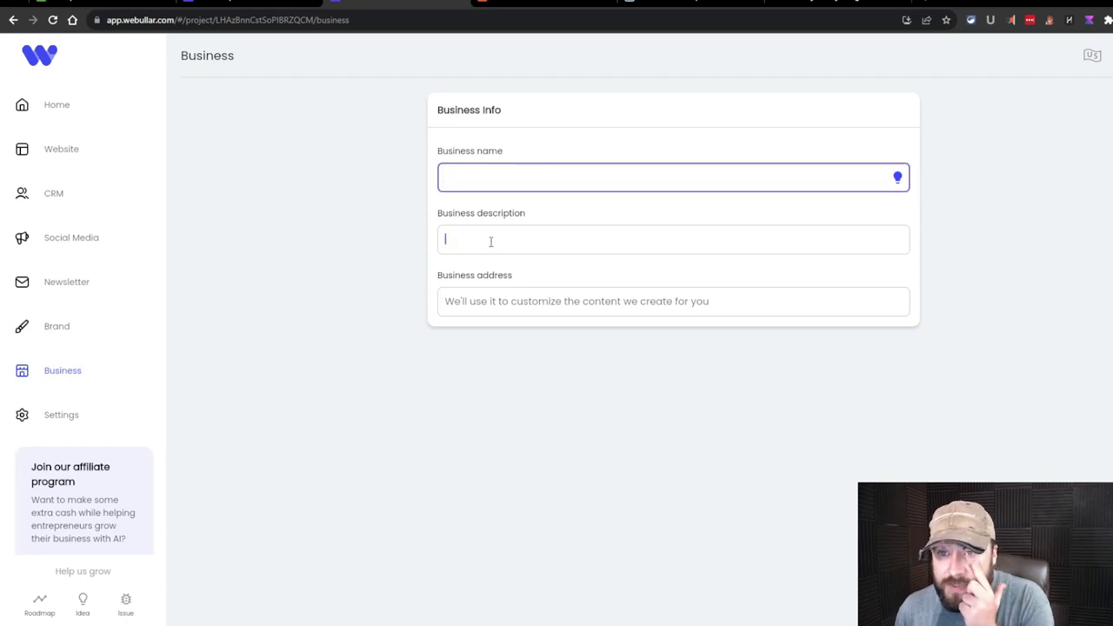
click(553, 301)
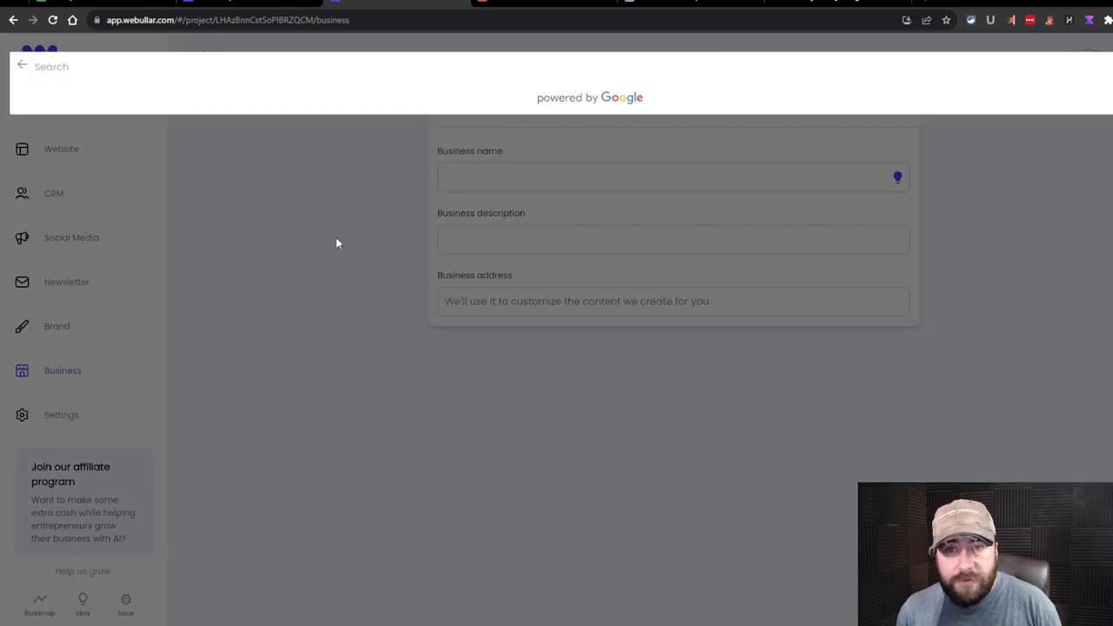
click(336, 241)
click(613, 312)
click(613, 321)
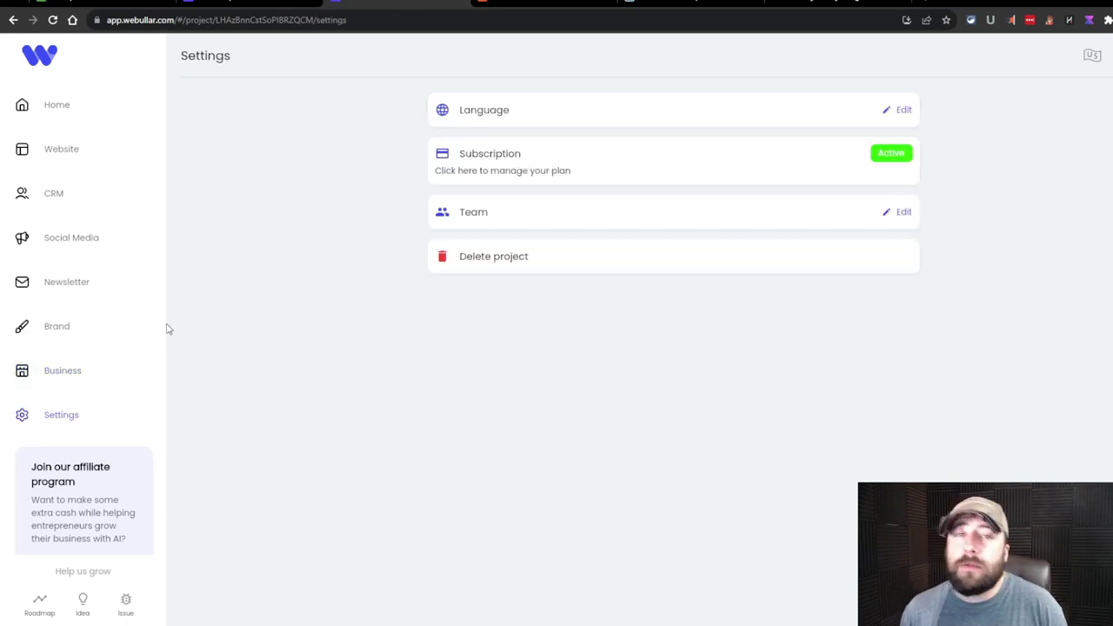
click(587, 109)
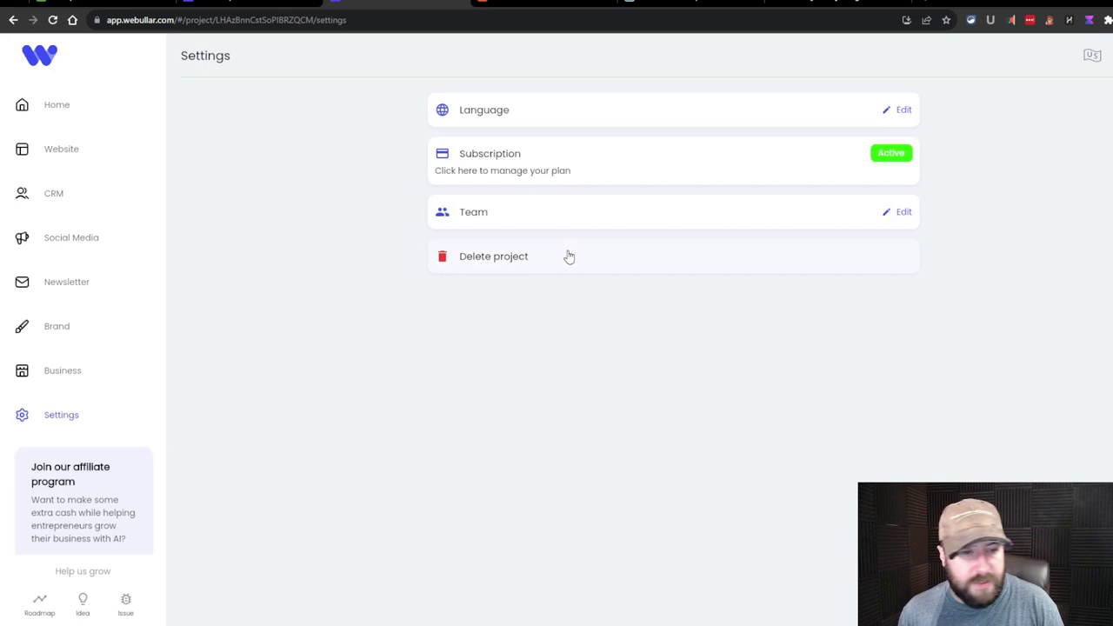
scroll(30, 492, down, 2)
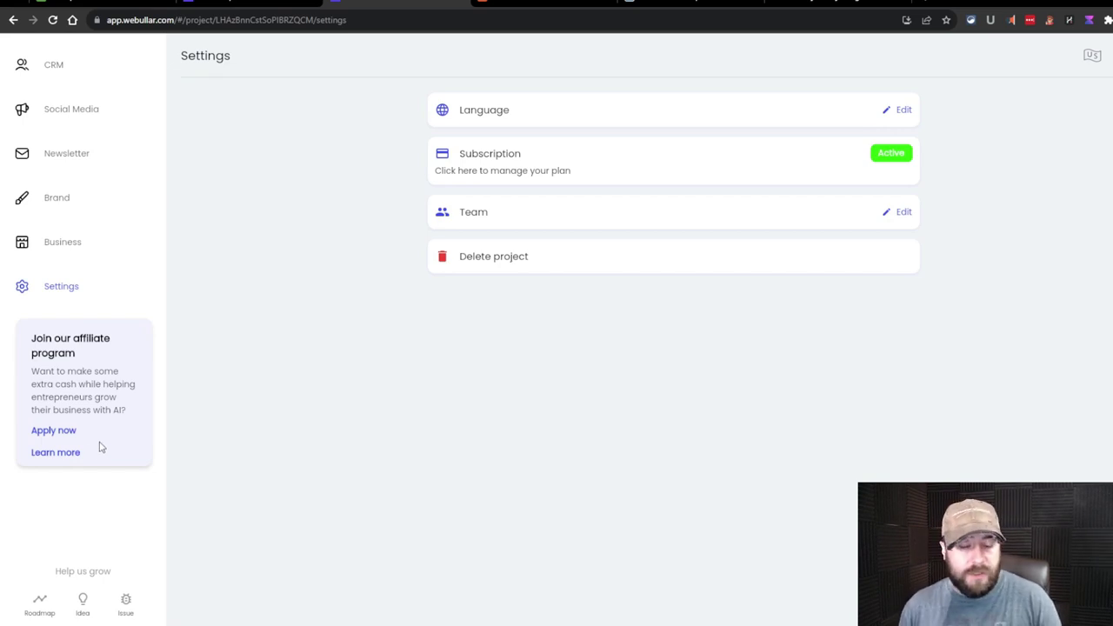
Check Webullar's Roadmap and feature Idea pages, and return to the app's settings
click(40, 603)
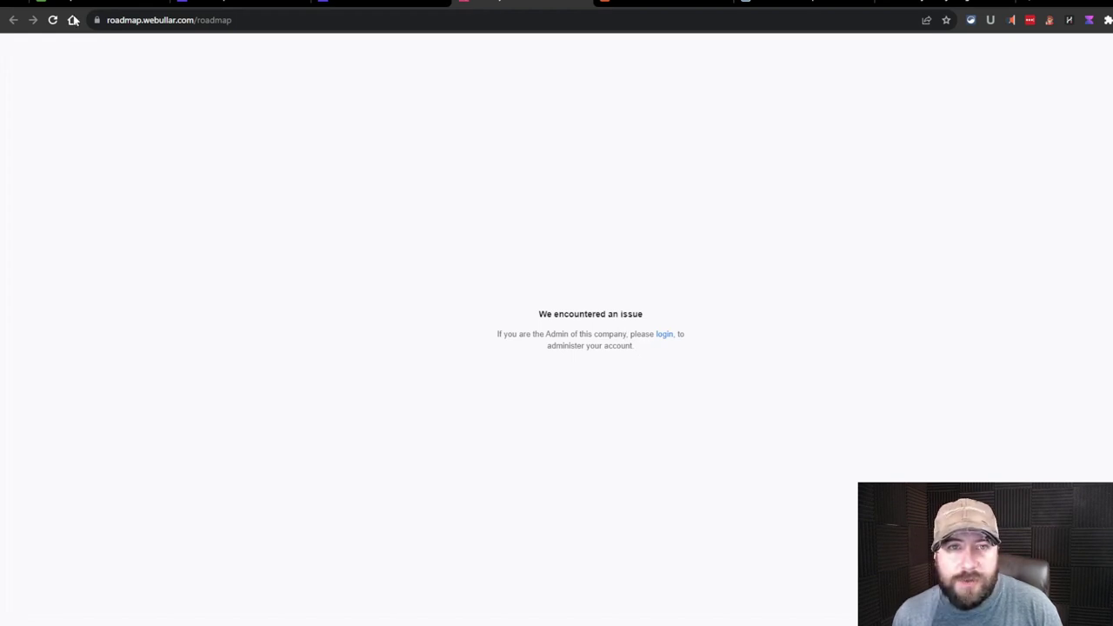
click(584, 2)
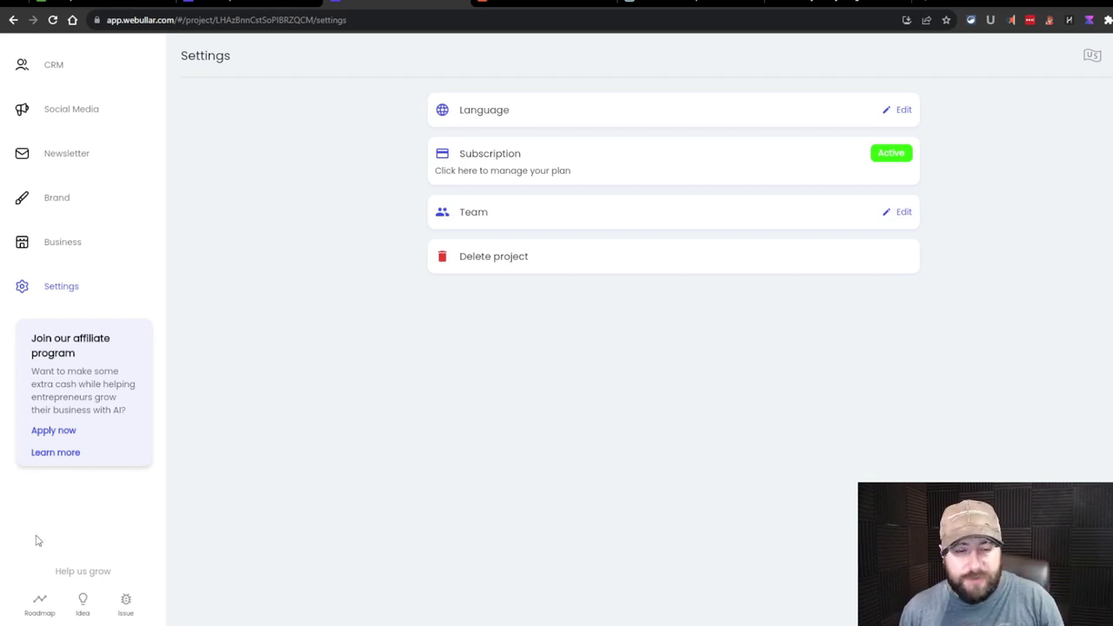
click(84, 604)
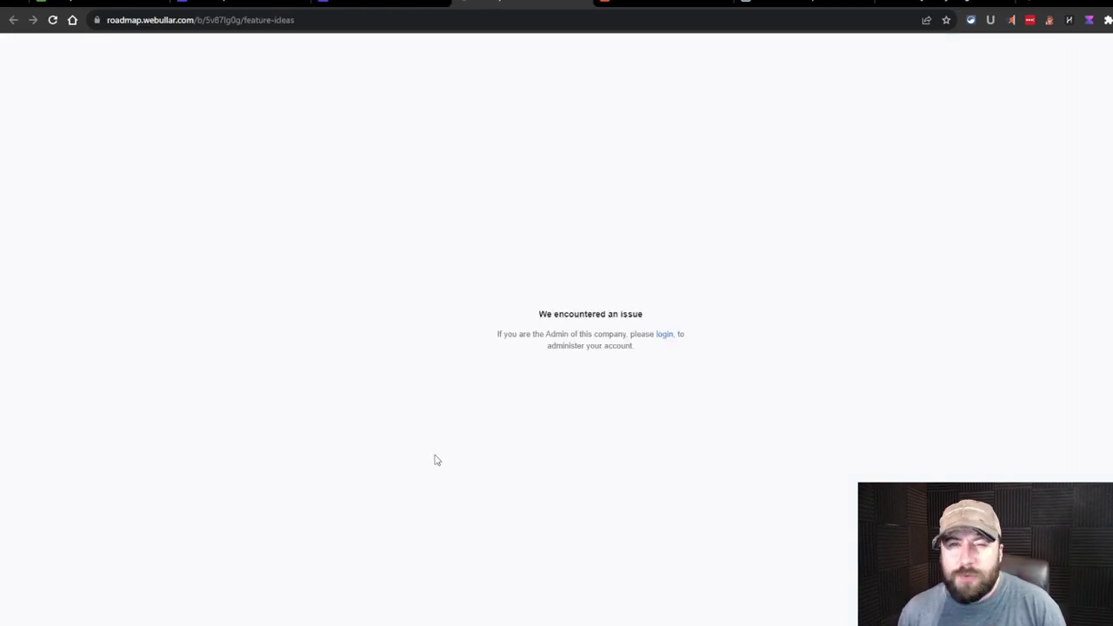
click(579, 2)
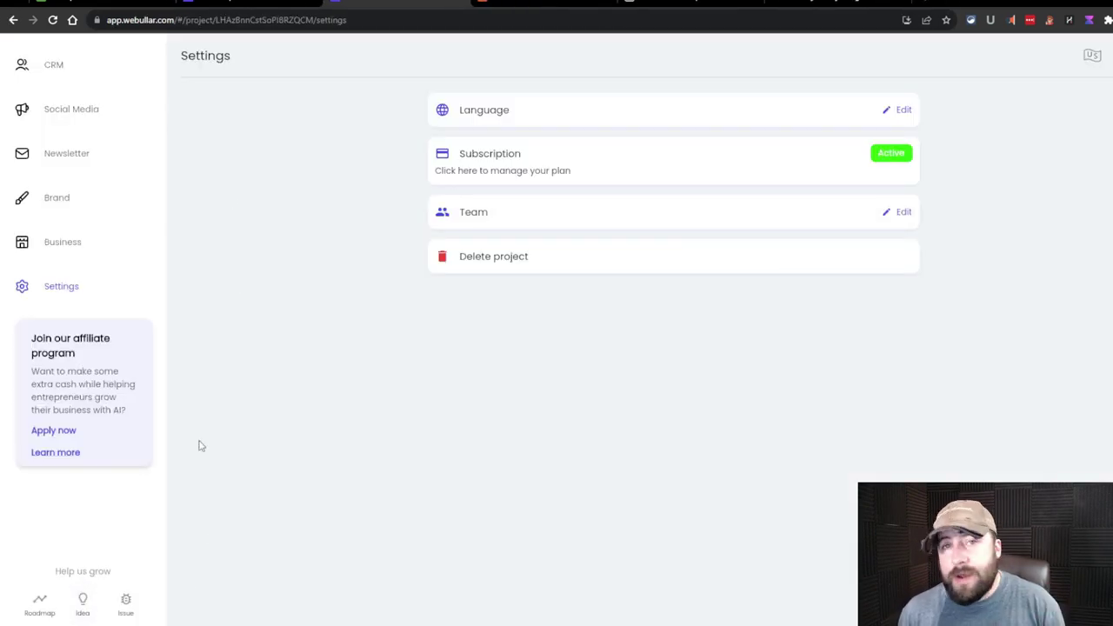
View the CRM's blank customer creation form, close it without saving, and go to the Website section
click(87, 66)
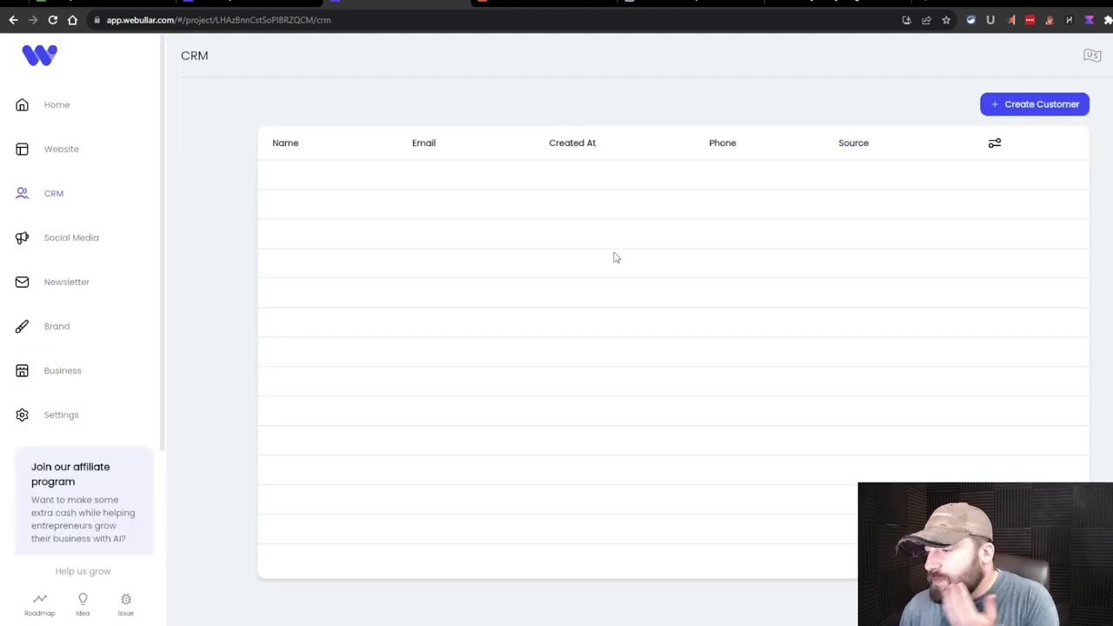
click(1014, 104)
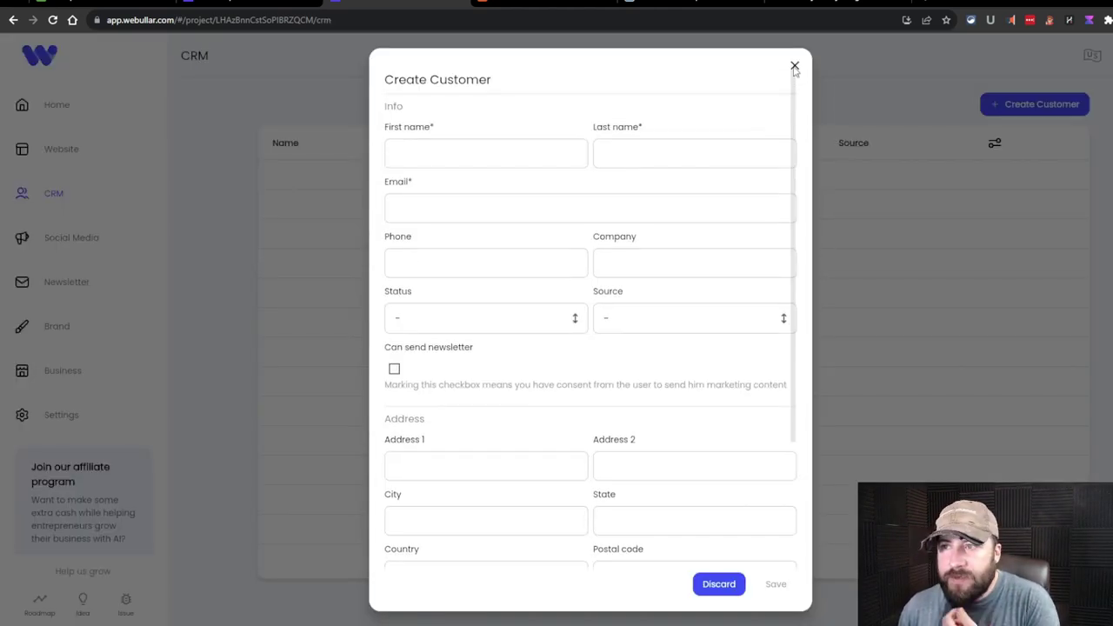
click(57, 161)
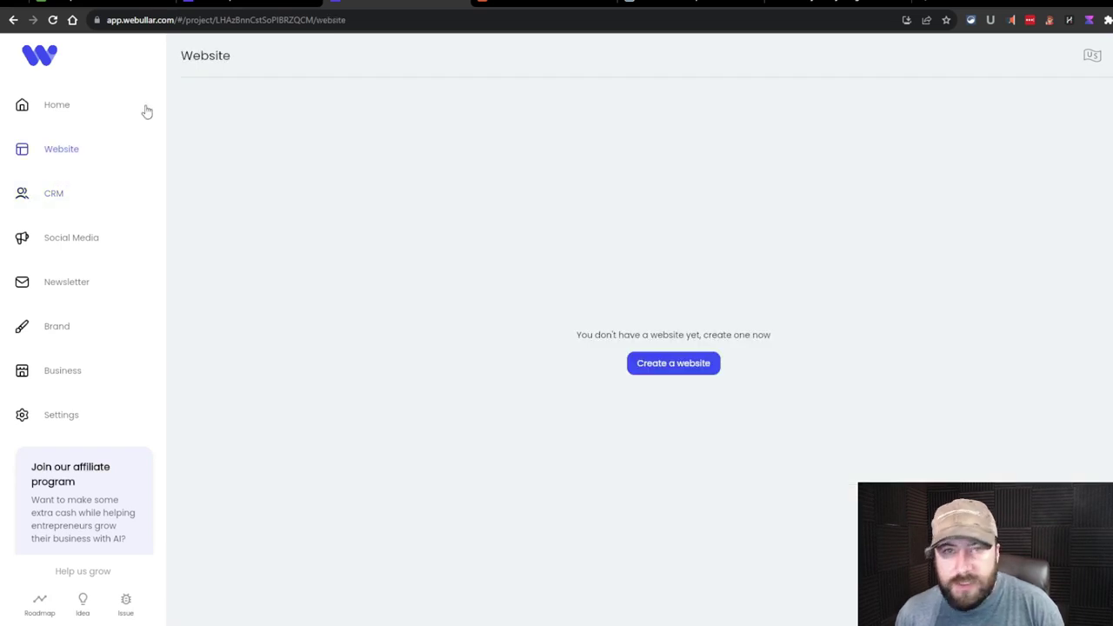
Check the winesuncovered.com domain details in Namecheap and return to the Website section of the Webullar app
key(ctrl+Tab)
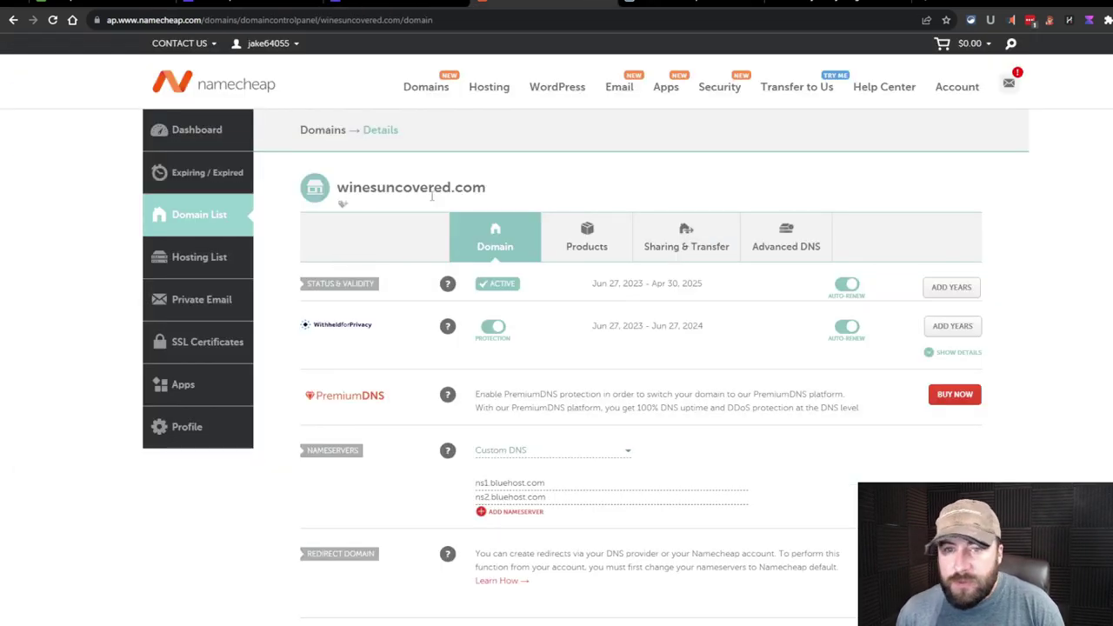
drag(281, 214, 489, 189)
click(597, 142)
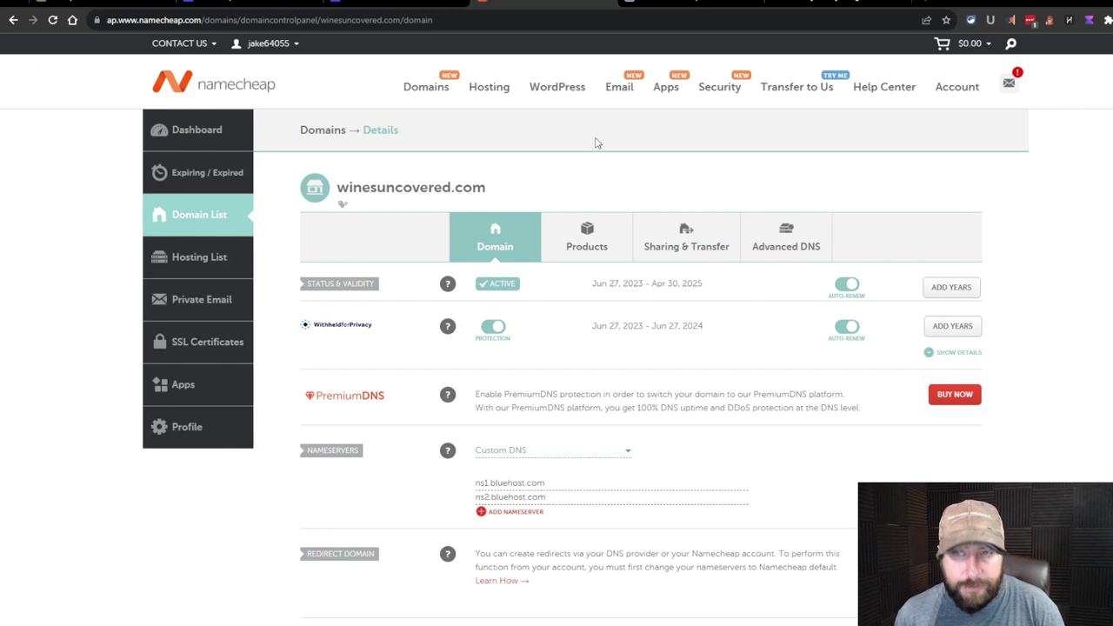
key(ctrl+shift+Tab)
key(ctrl+Tab)
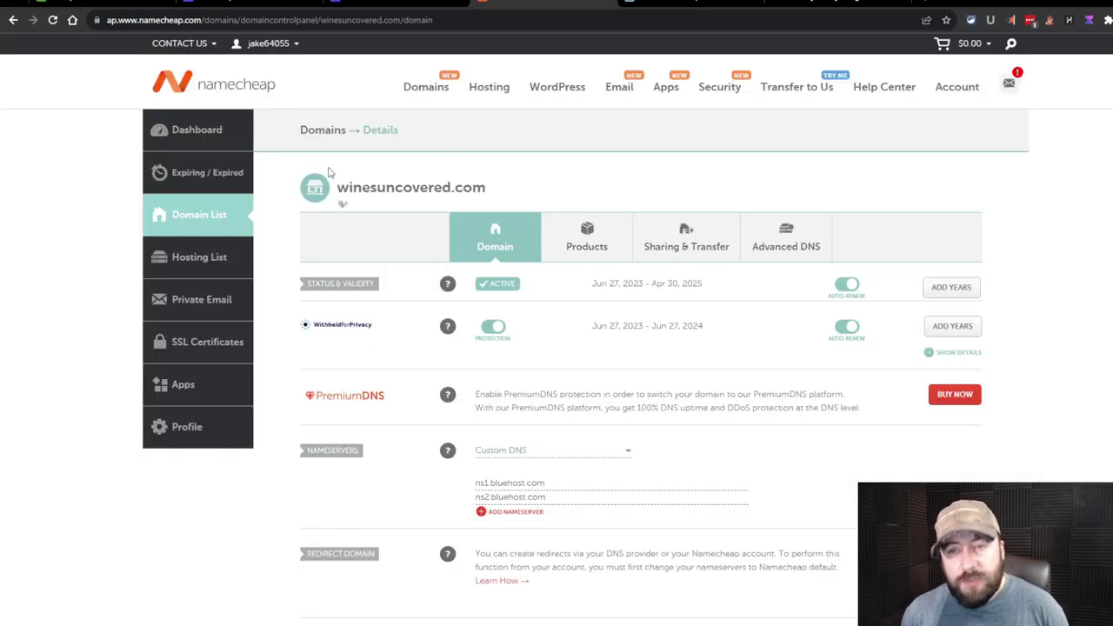
click(341, 4)
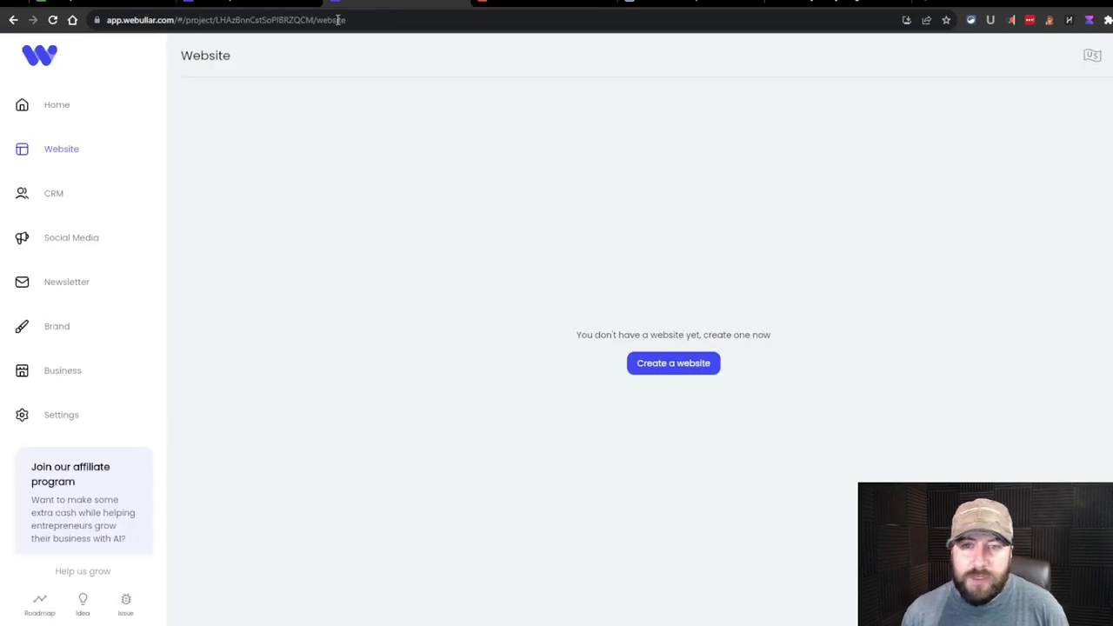
Start a new website with the business name "Wines Uncovered" and the description "Wine blog and Youtube channel"
click(670, 367)
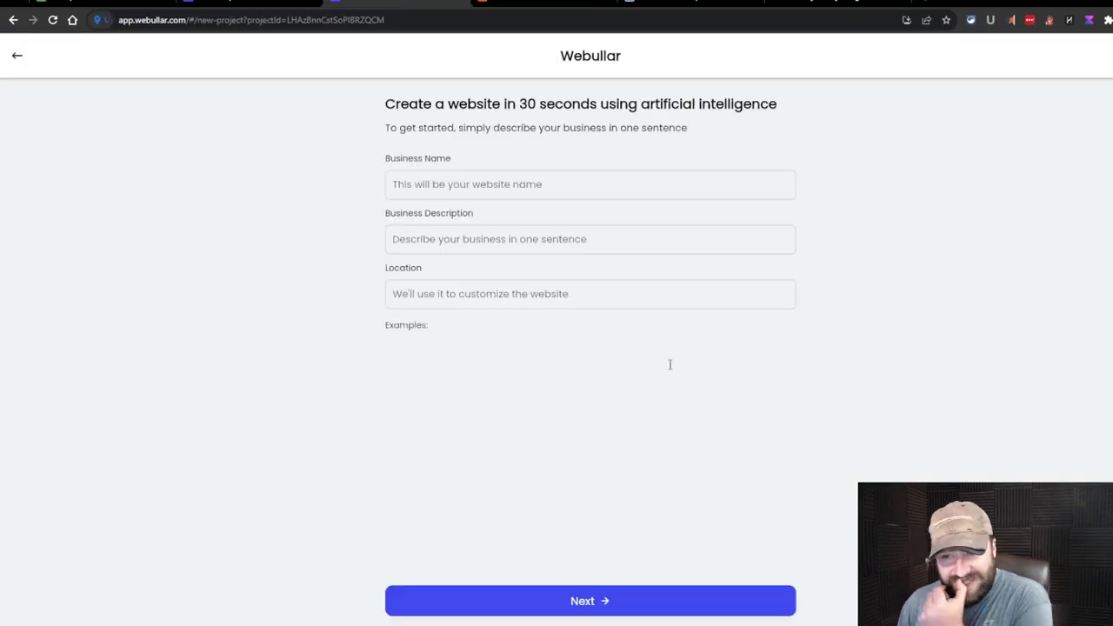
click(514, 178)
text(Wines Uncovered)
click(542, 239)
text(Wine blog and Youtube channel)
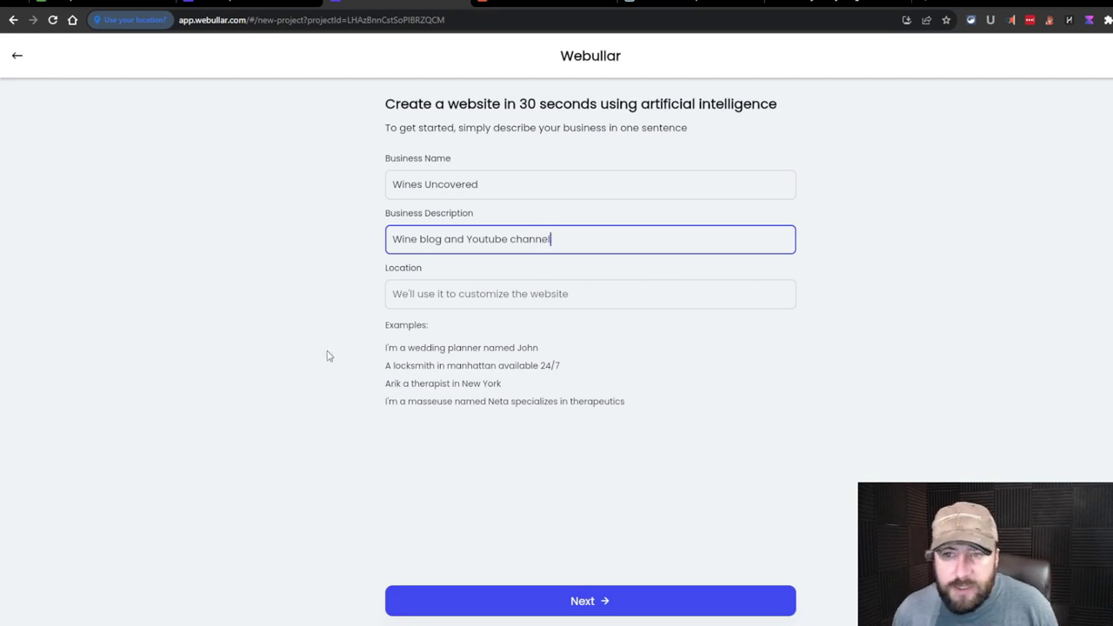
click(336, 323)
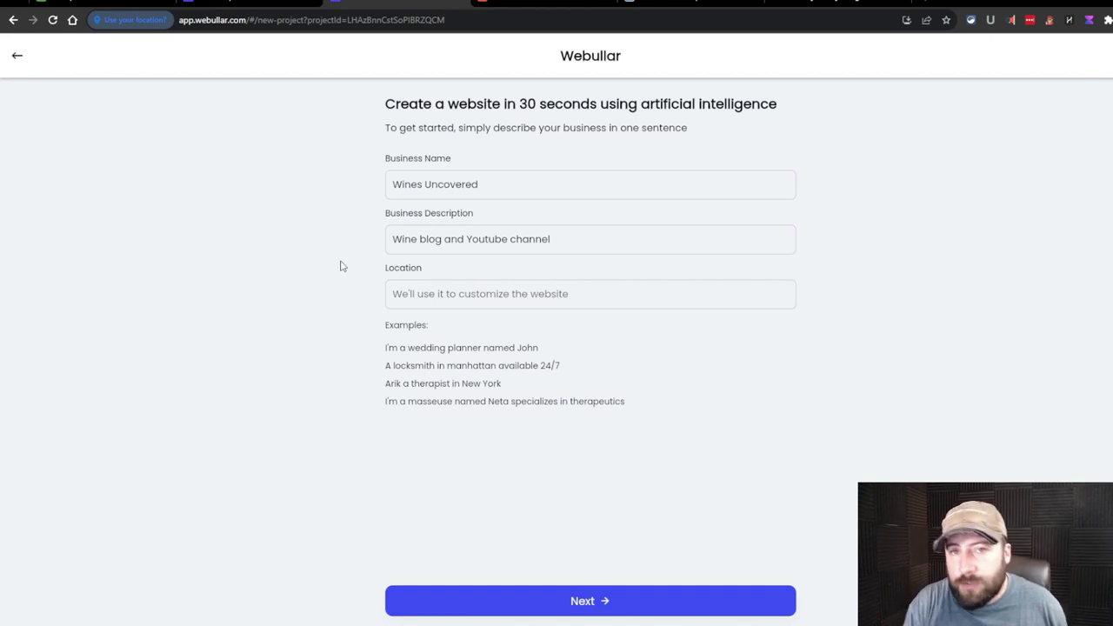
click(523, 295)
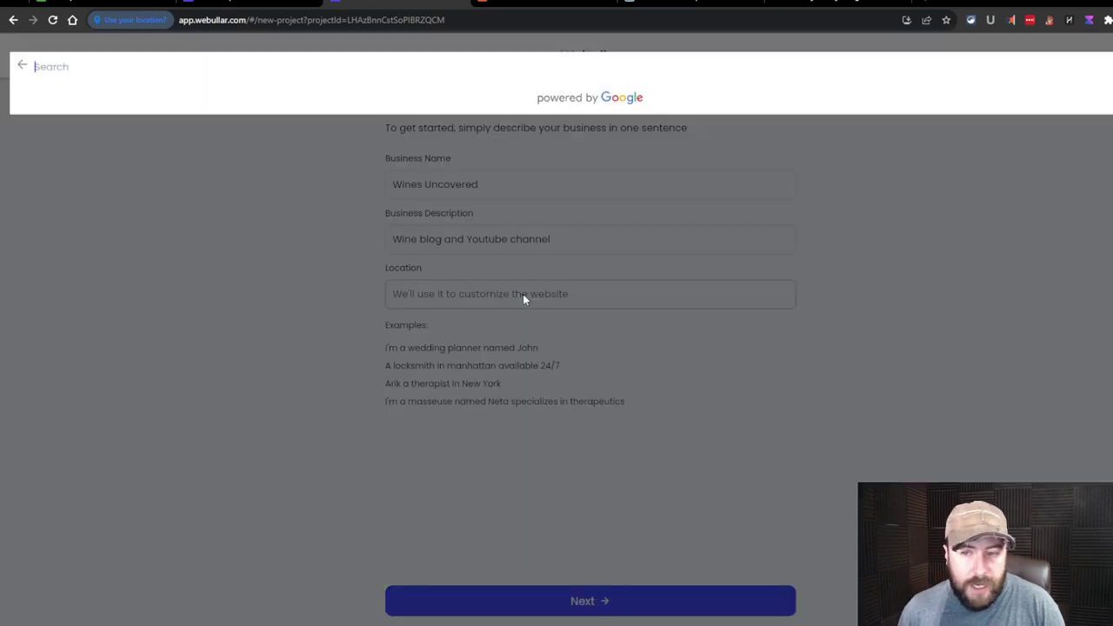
click(219, 354)
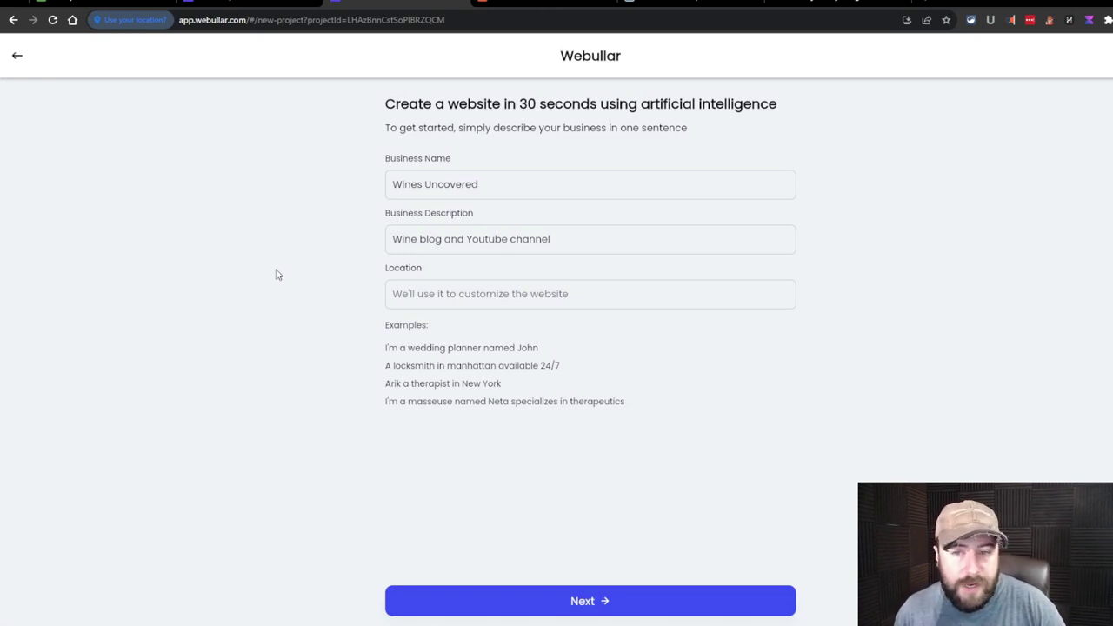
Set the business location to Kansas City, MO, USA and generate the website
click(412, 296)
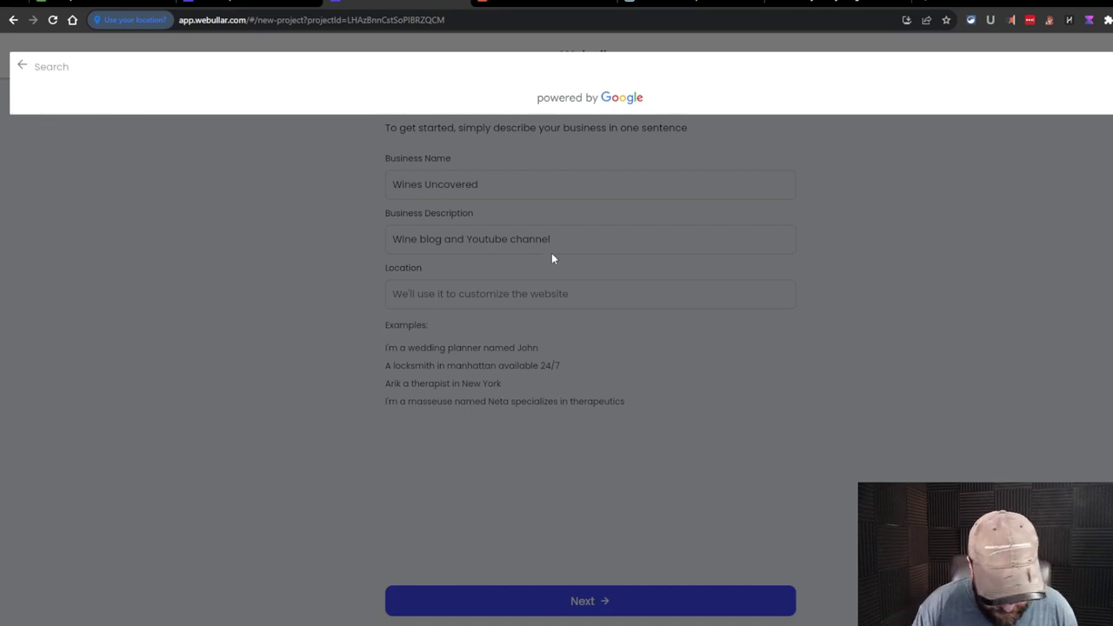
text(kansas)
click(430, 347)
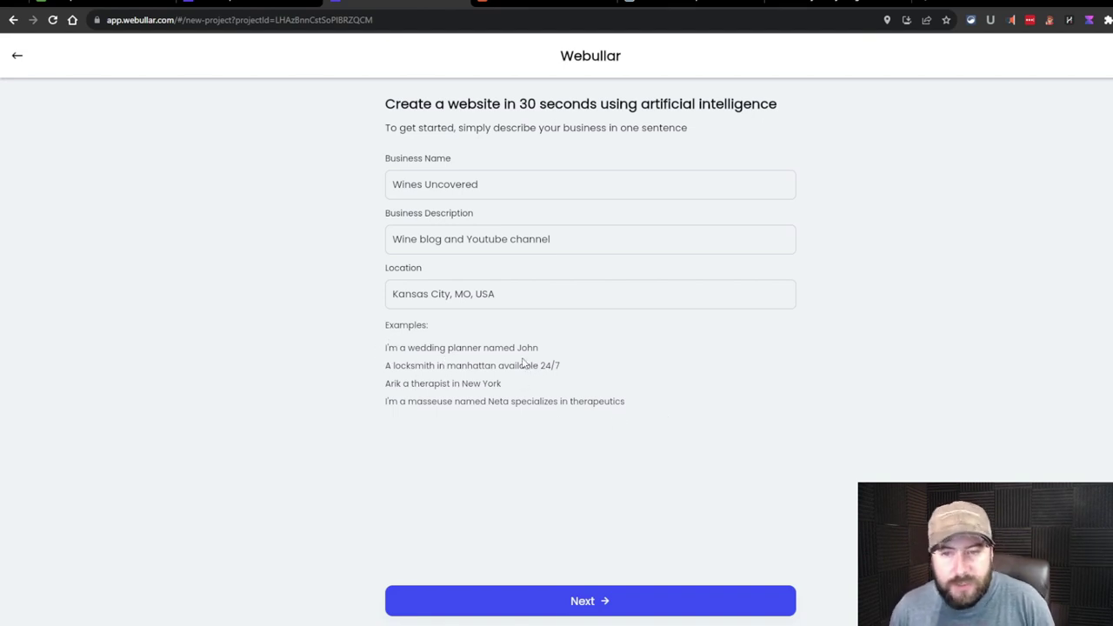
click(594, 605)
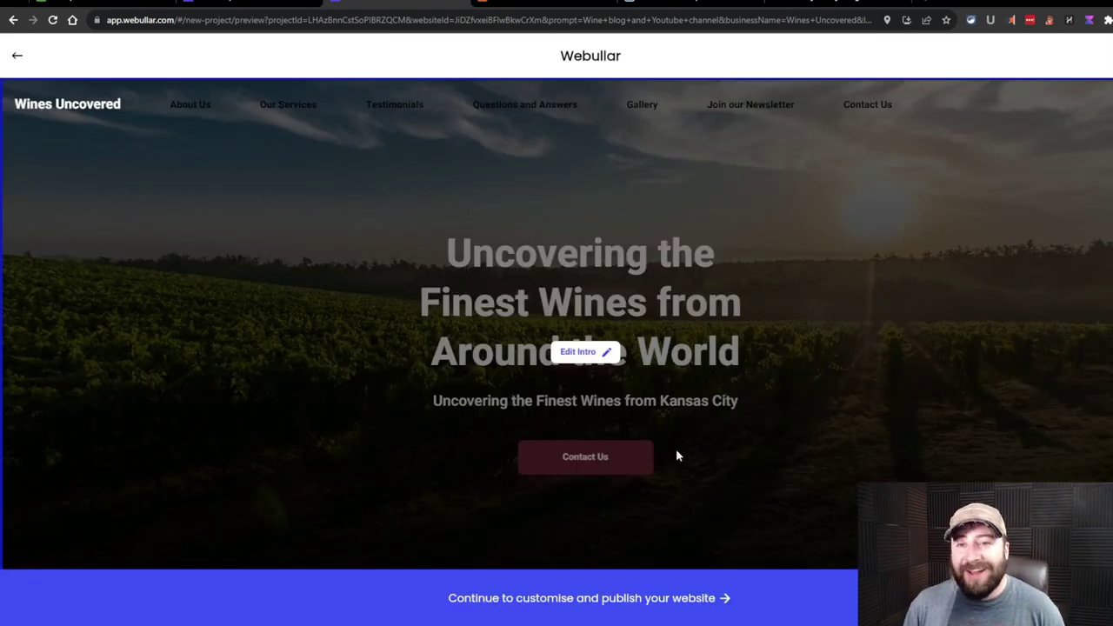
Skim the generated Wines Uncovered website preview, looking over its intro banner and site navigation
scroll(675, 448, down, 10)
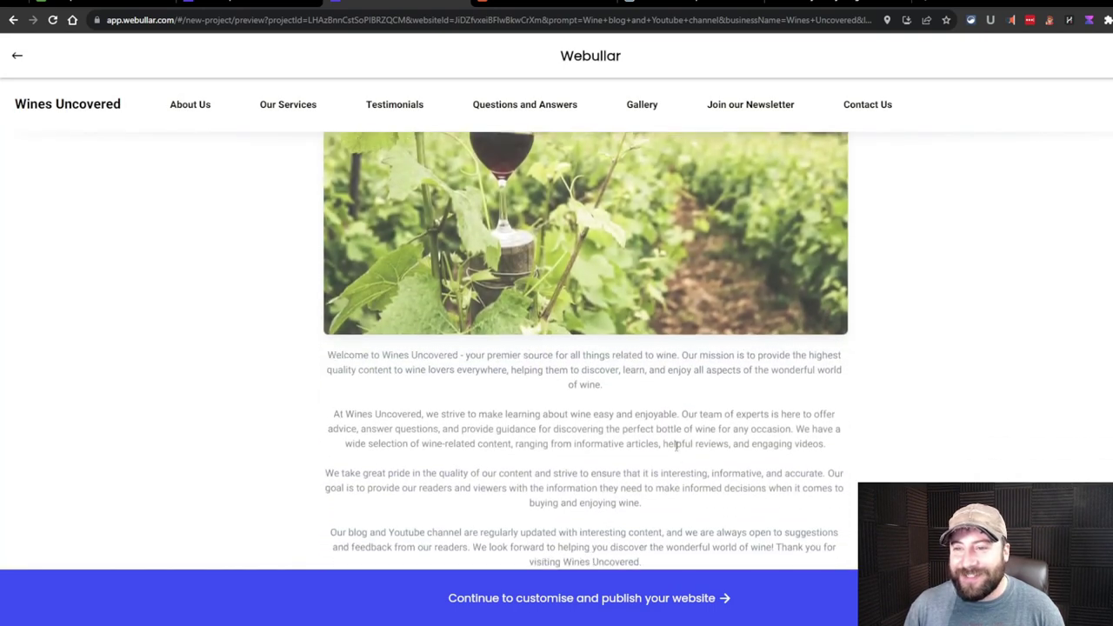
scroll(676, 444, up, 10)
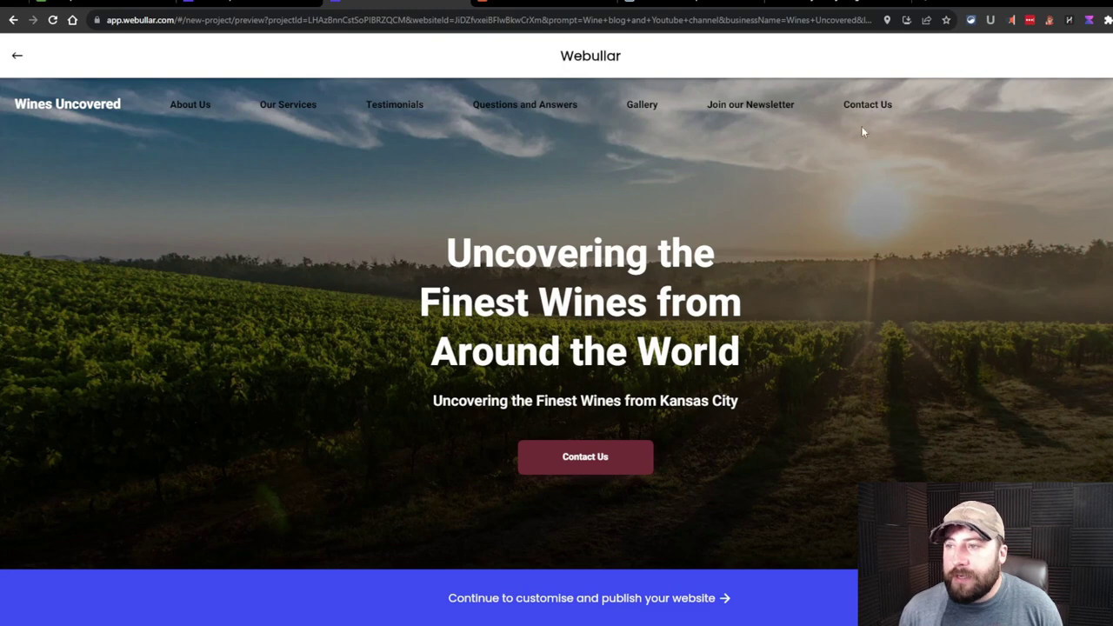
scroll(870, 143, down, 2)
scroll(205, 85, up, 2)
scroll(265, 122, down, 2)
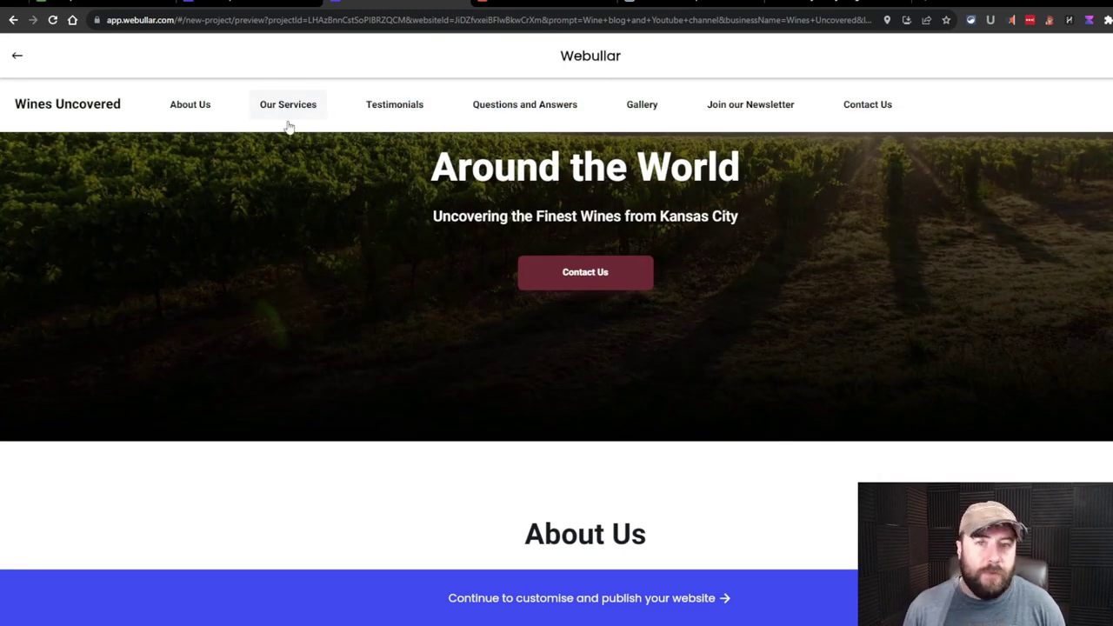
scroll(270, 130, down, 3)
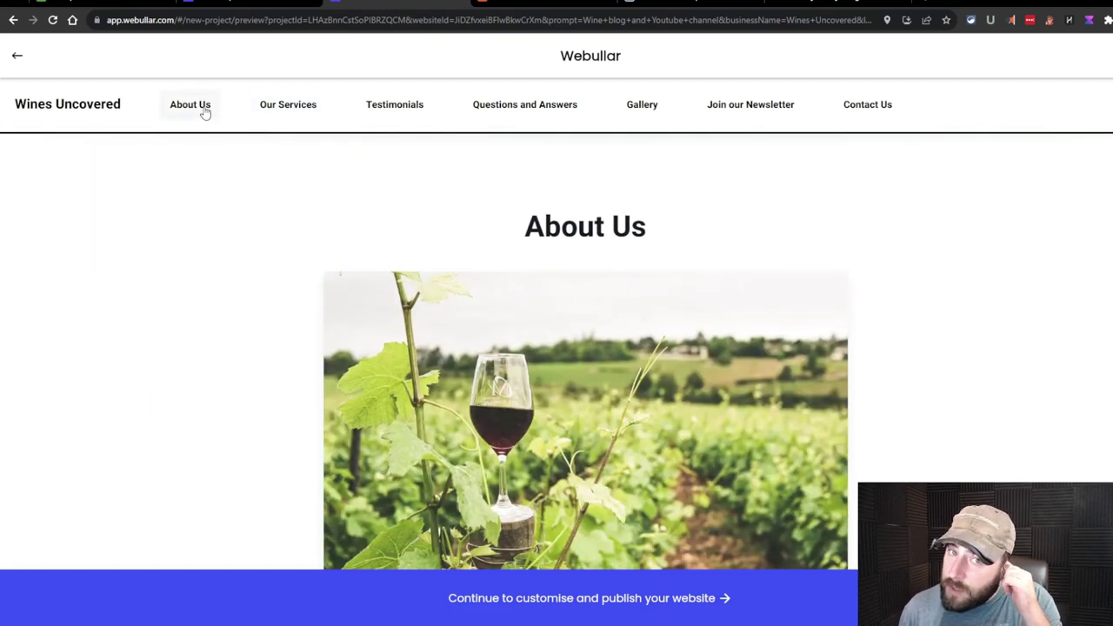
Go to the preview's About Us section and review its image and description text
click(207, 107)
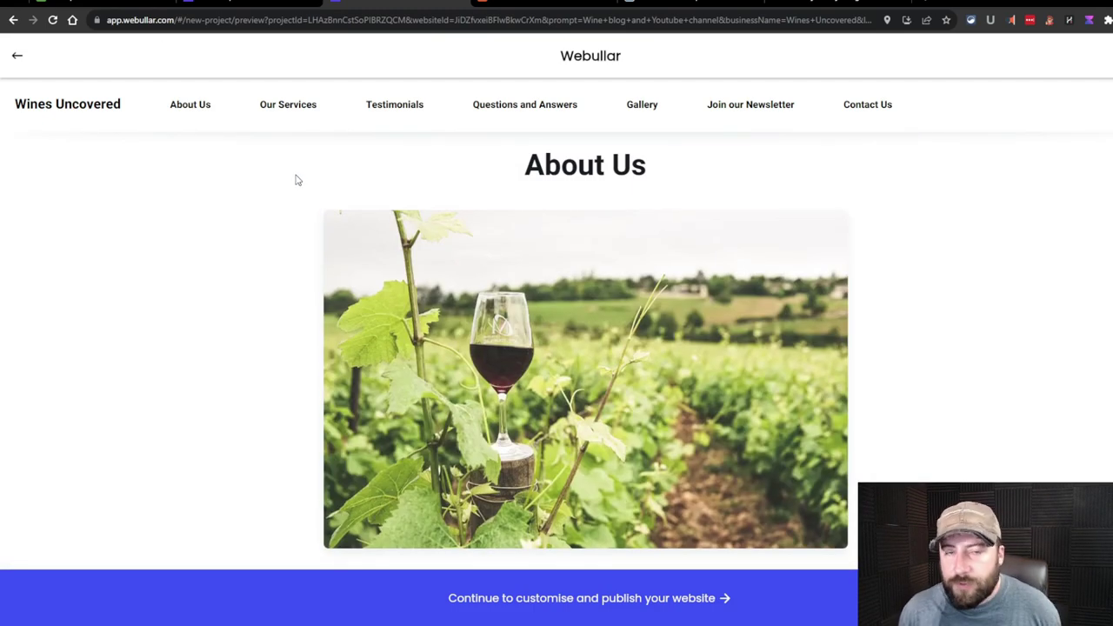
scroll(292, 173, down, 3)
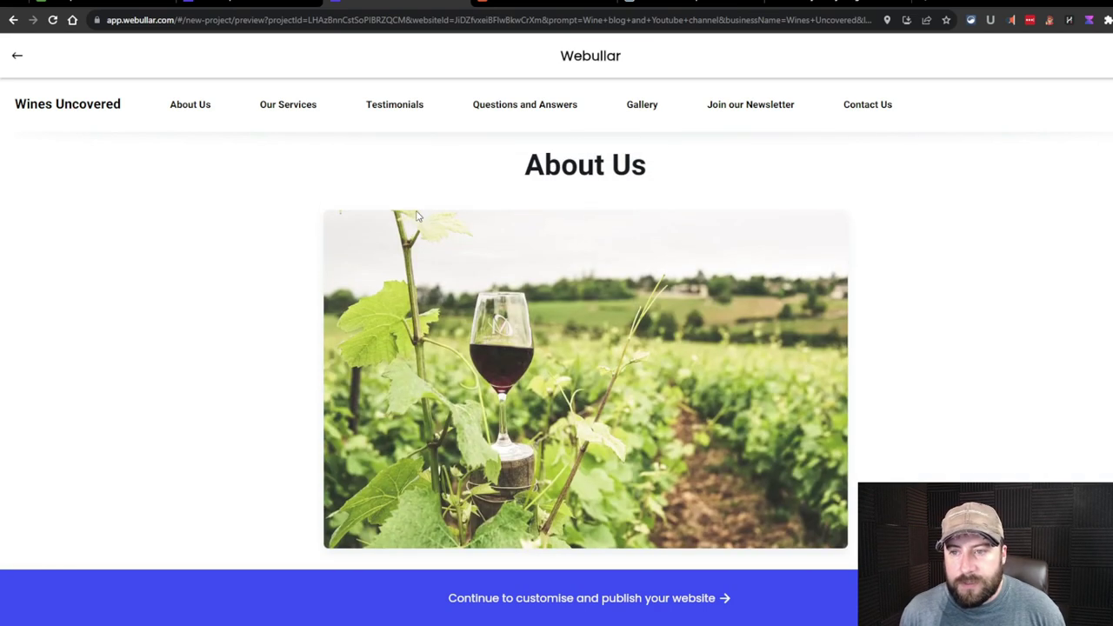
scroll(443, 234, down, 1)
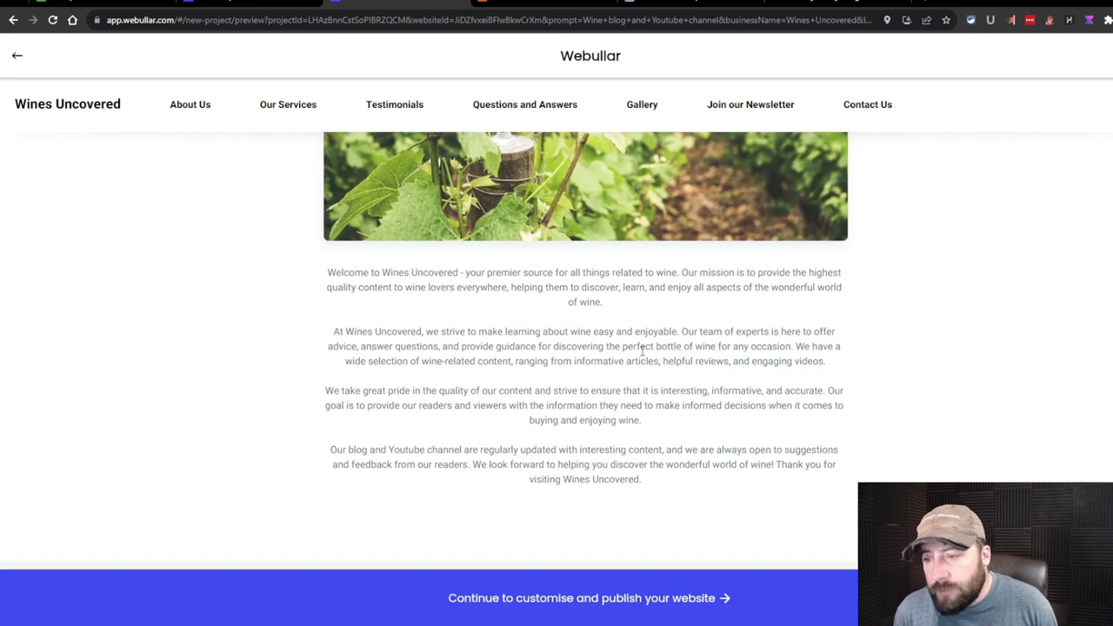
scroll(642, 350, down, 1)
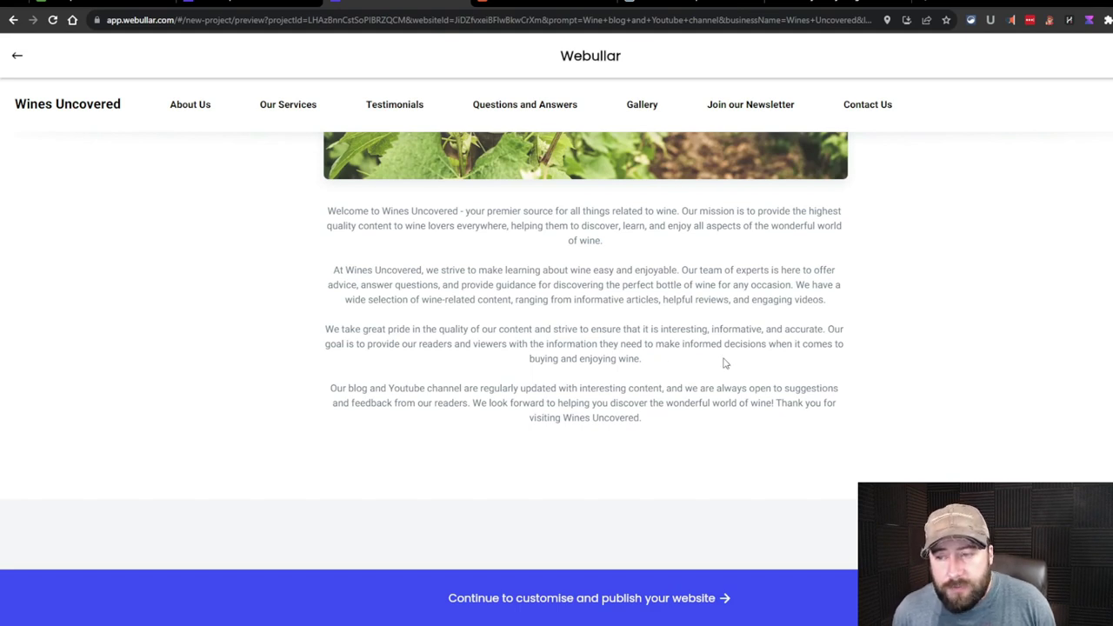
scroll(724, 363, down, 1)
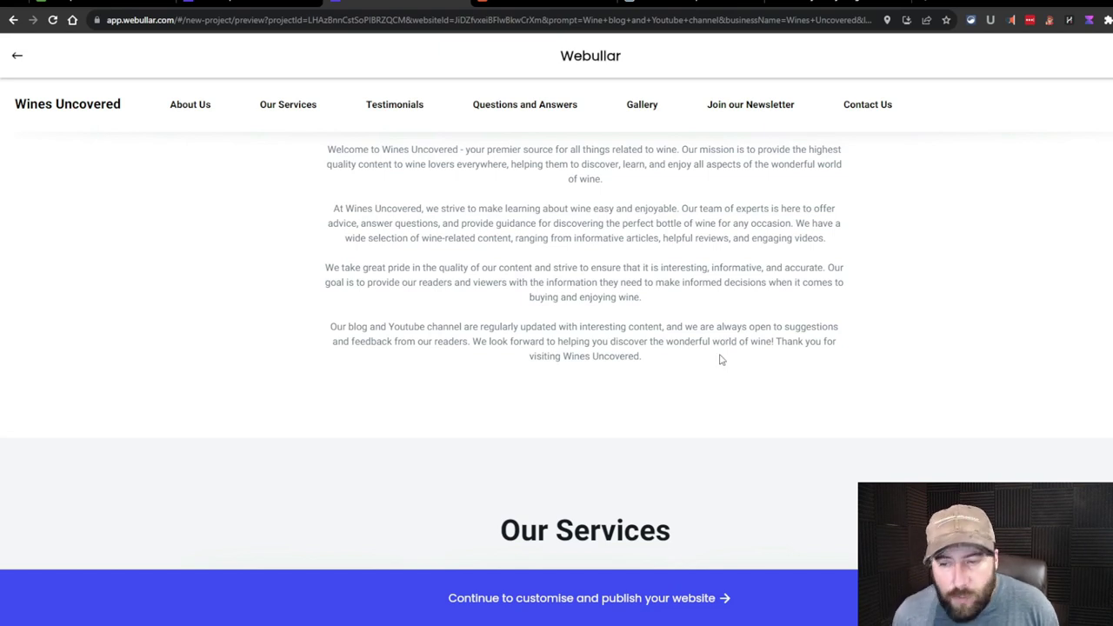
scroll(716, 364, down, 2)
scroll(711, 372, up, 6)
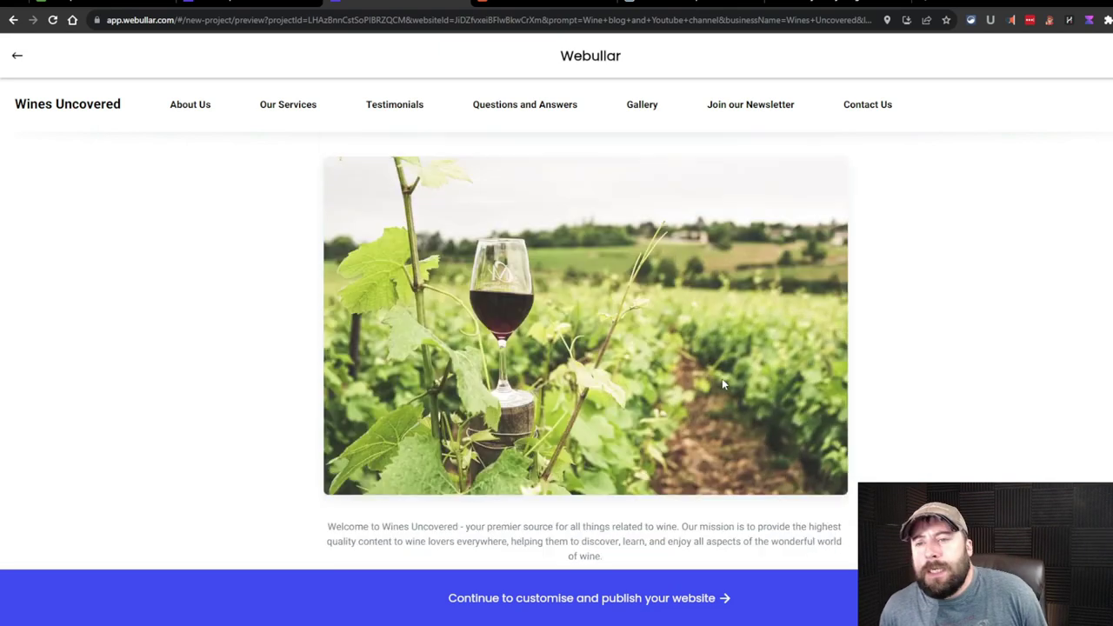
scroll(720, 376, down, 4)
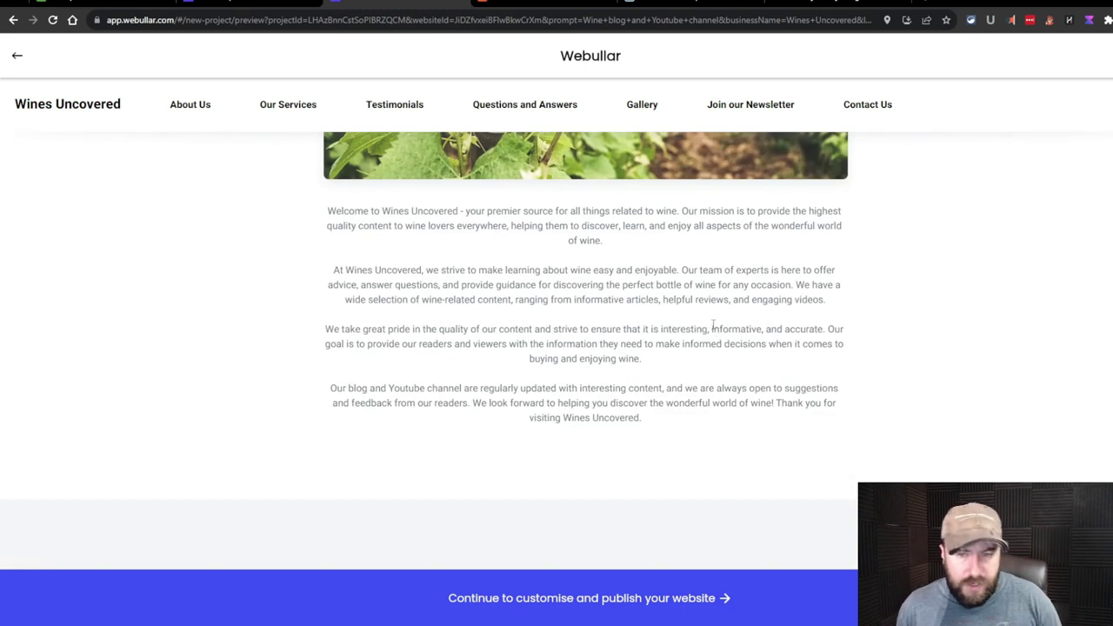
Examine the Our Services section, including the Wine Tasting Events, Wine Reviews and Wine Pairing Tips cards
scroll(713, 323, down, 5)
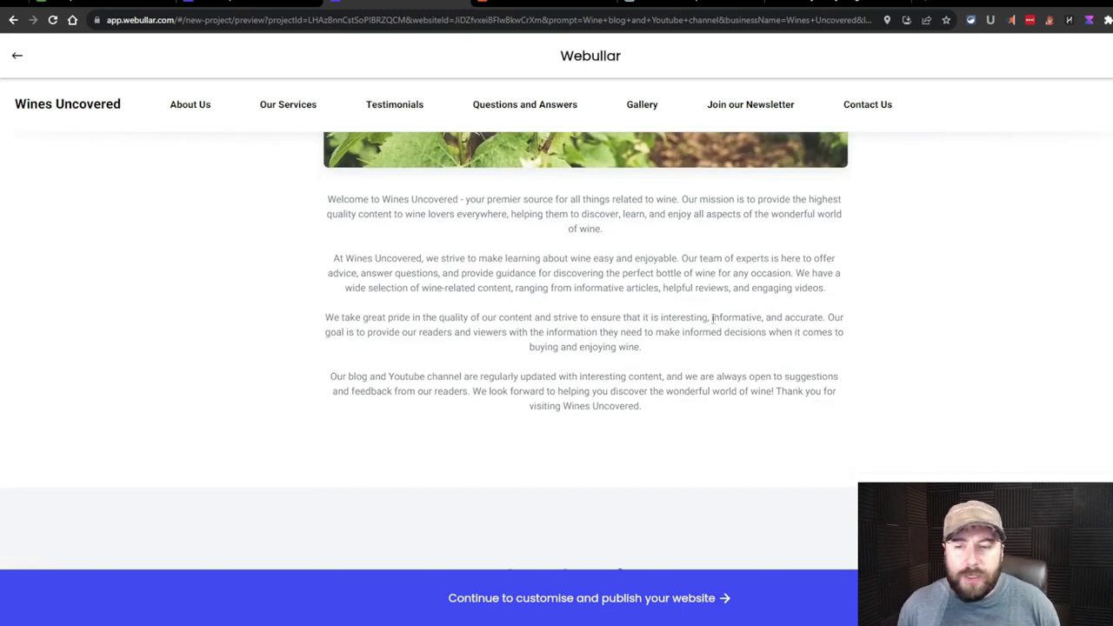
scroll(696, 218, up, 1)
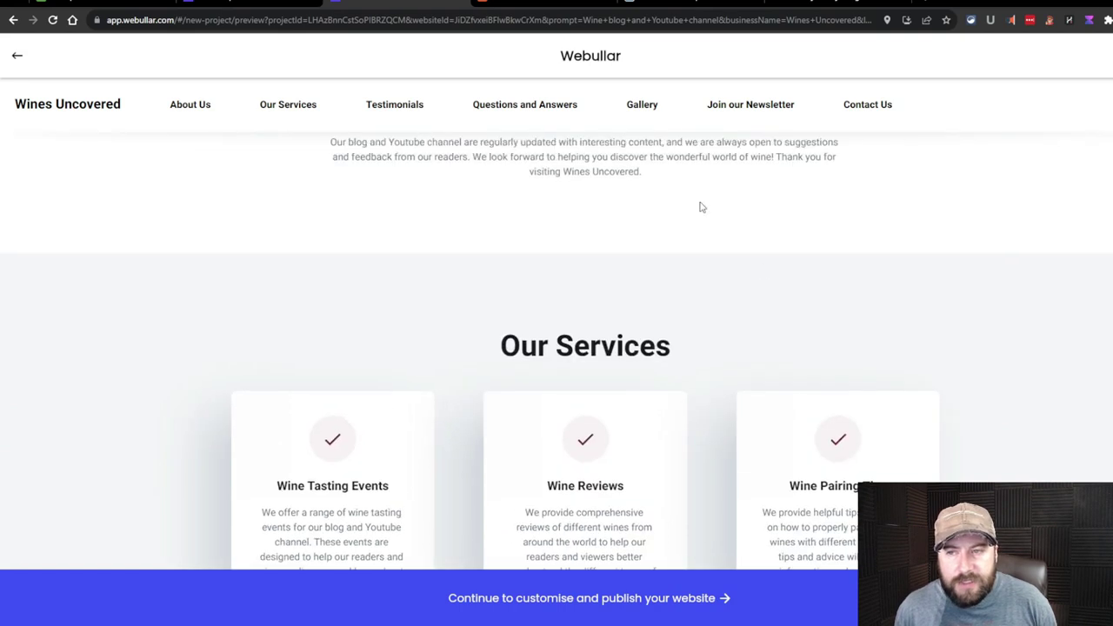
scroll(725, 266, down, 2)
scroll(715, 268, up, 1)
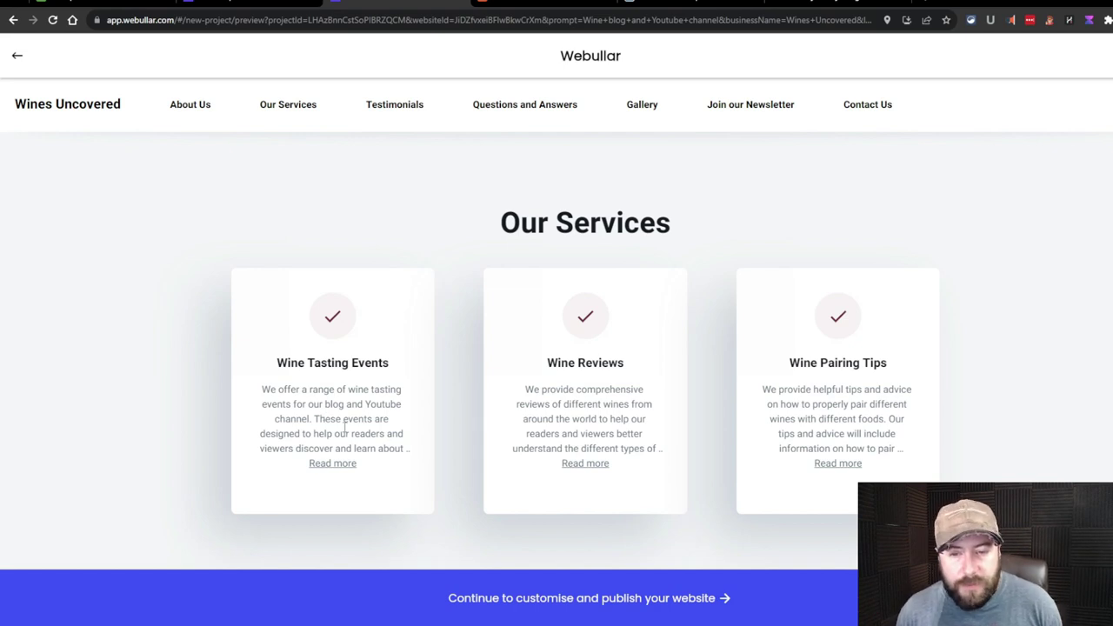
scroll(312, 435, down, 1)
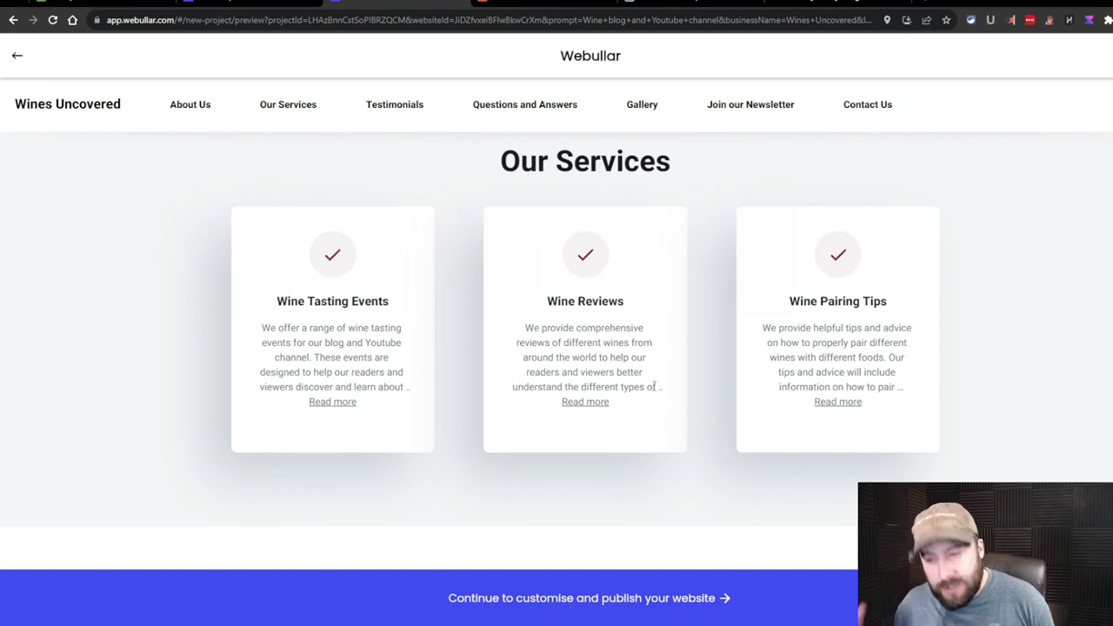
scroll(1038, 231, down, 2)
scroll(1021, 249, up, 1)
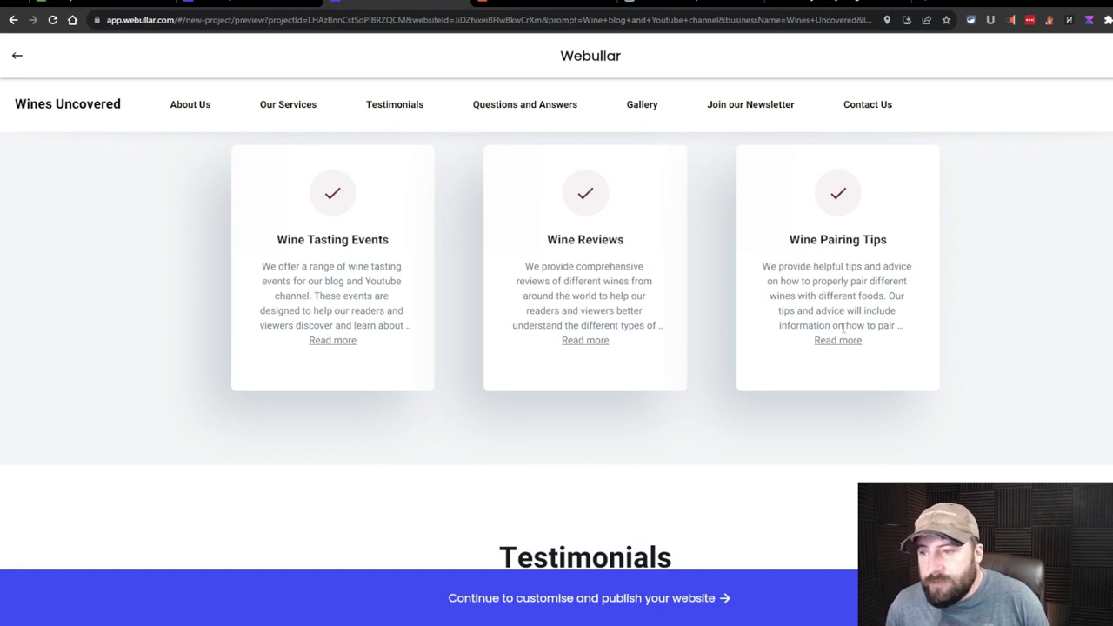
scroll(867, 327, down, 2)
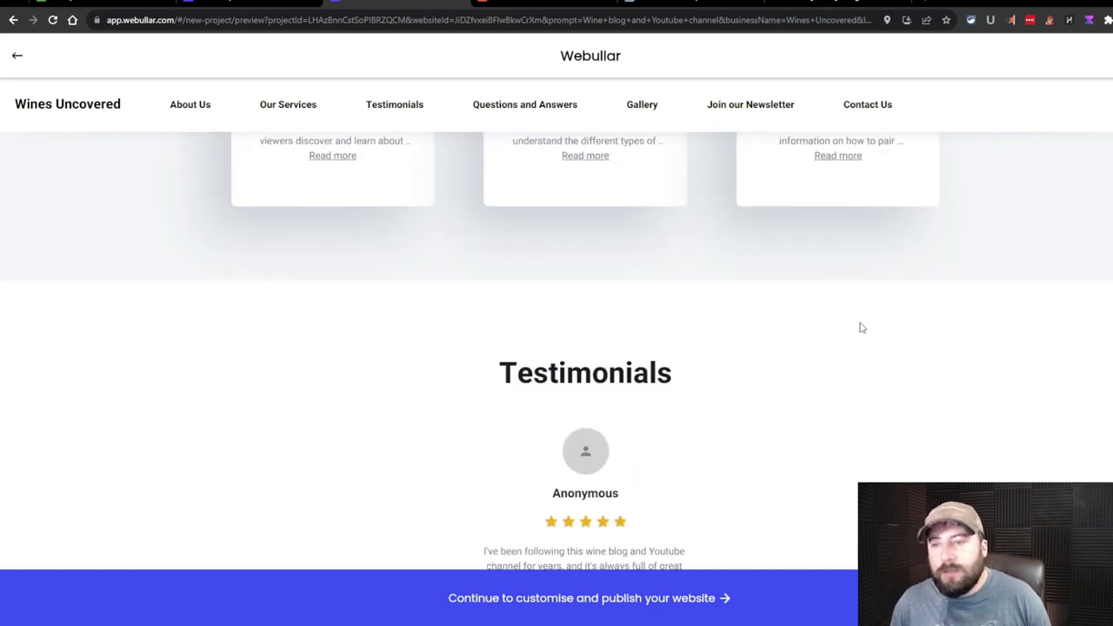
scroll(864, 325, up, 4)
scroll(638, 428, down, 1)
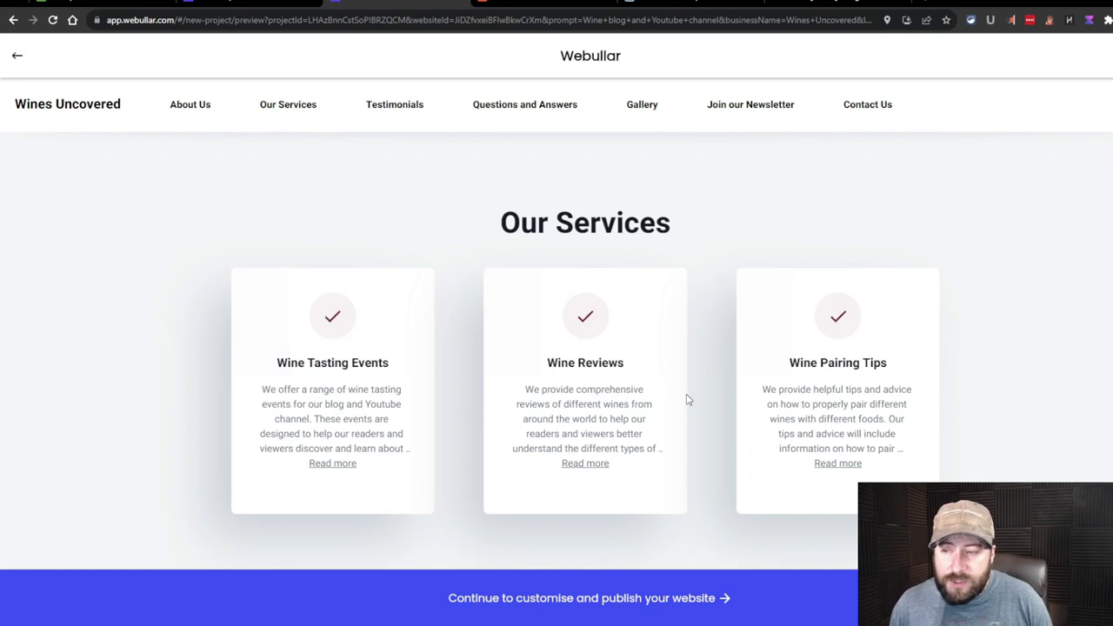
scroll(688, 398, down, 1)
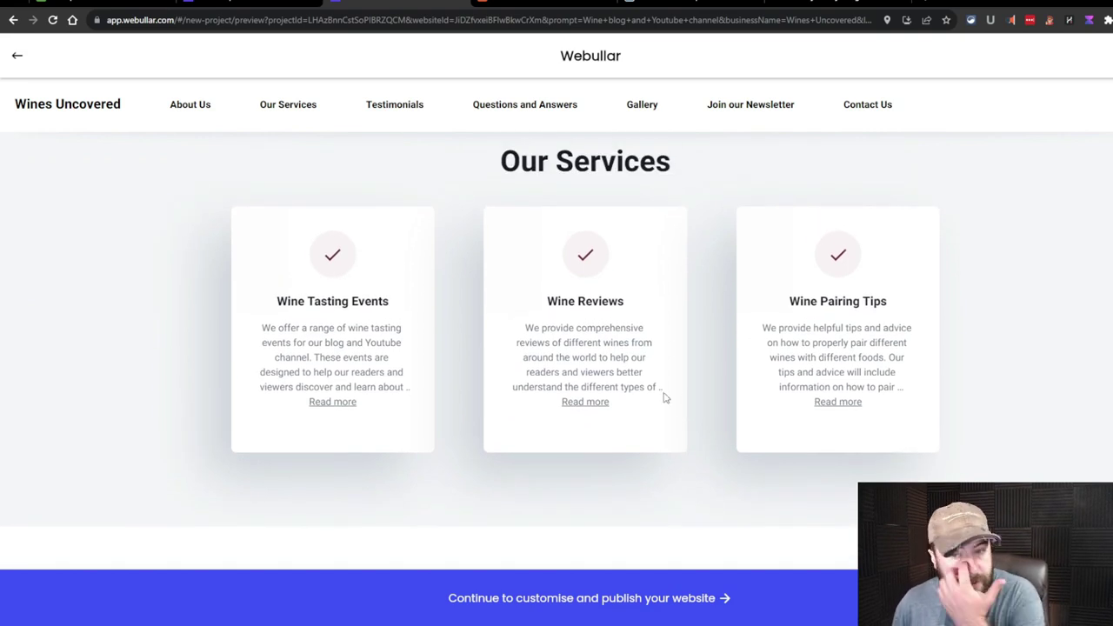
drag(890, 301, 788, 301)
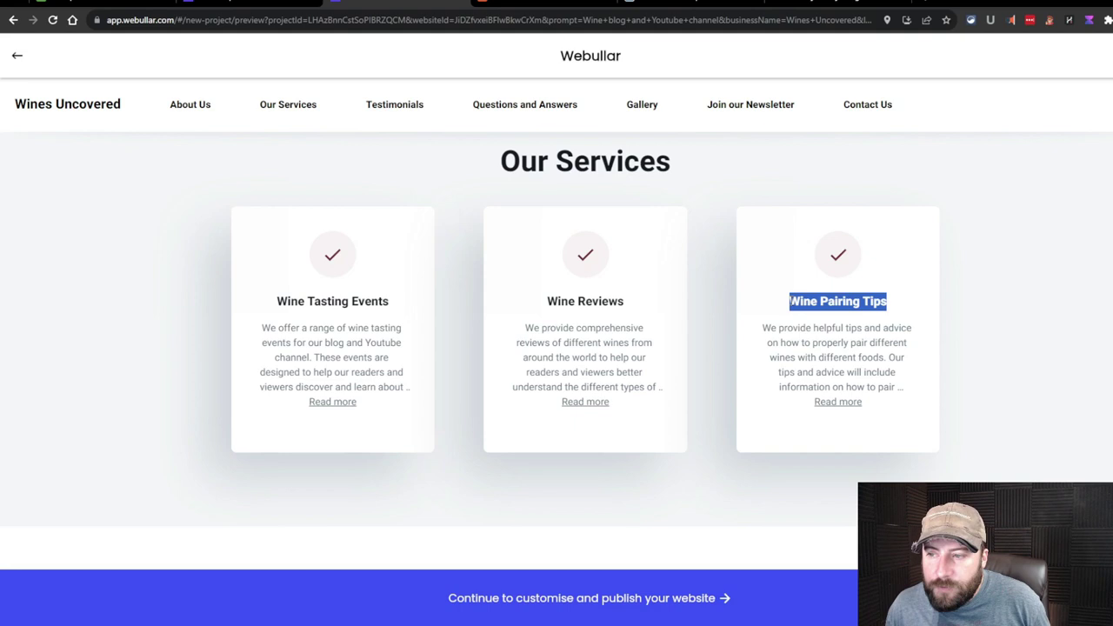
click(927, 302)
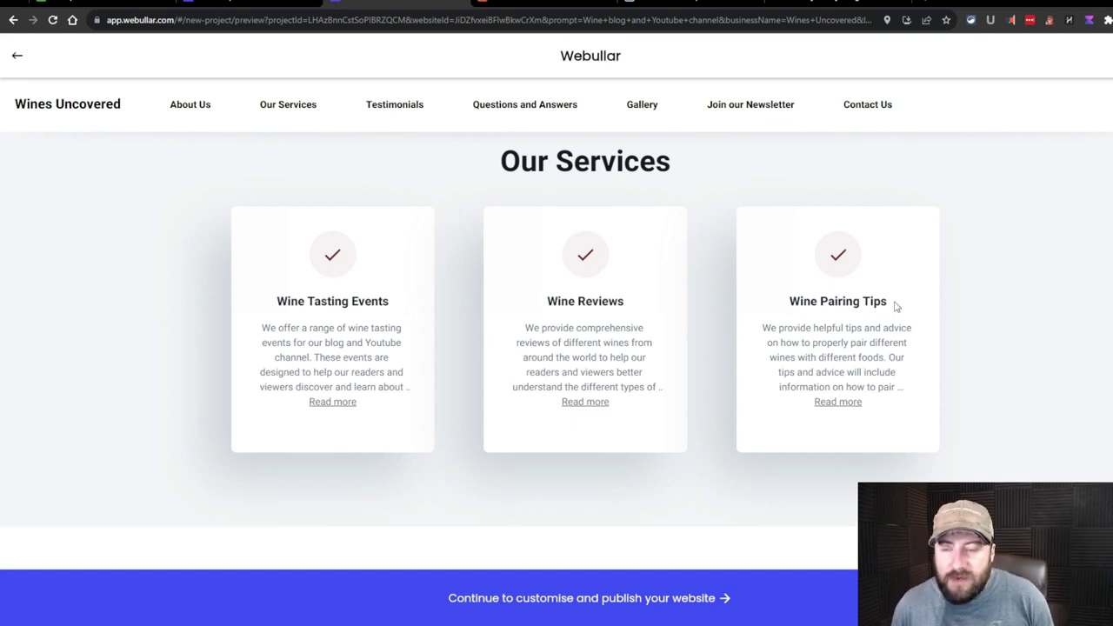
Browse through the generated reviews in the Testimonials section
scroll(896, 306, down, 1)
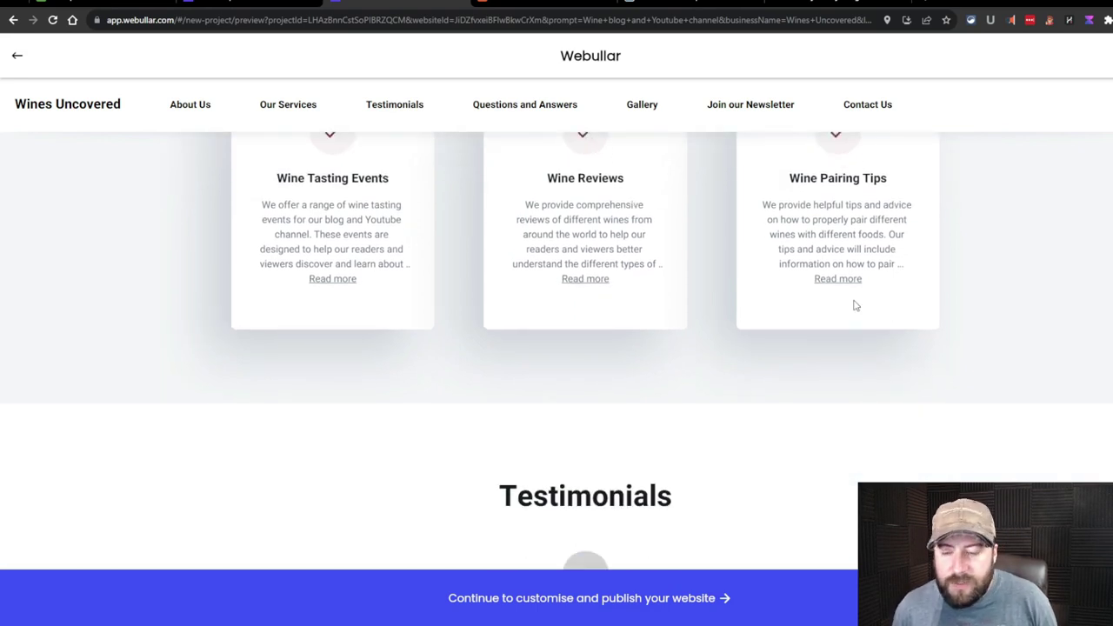
scroll(852, 304, down, 3)
scroll(847, 326, down, 1)
scroll(860, 326, up, 1)
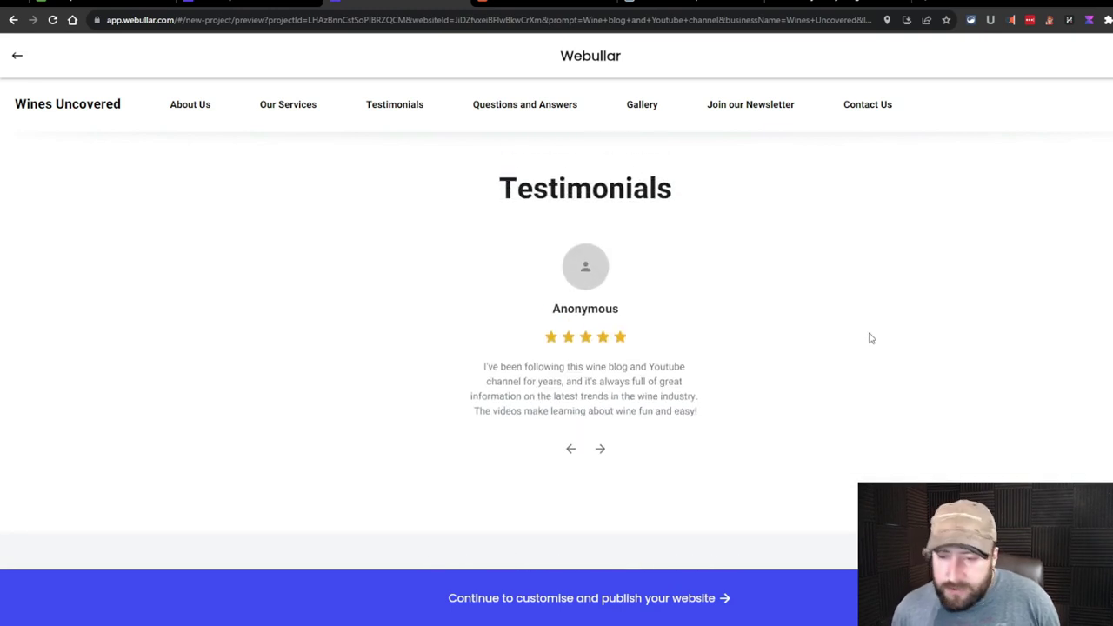
click(601, 449)
click(600, 449)
click(601, 449)
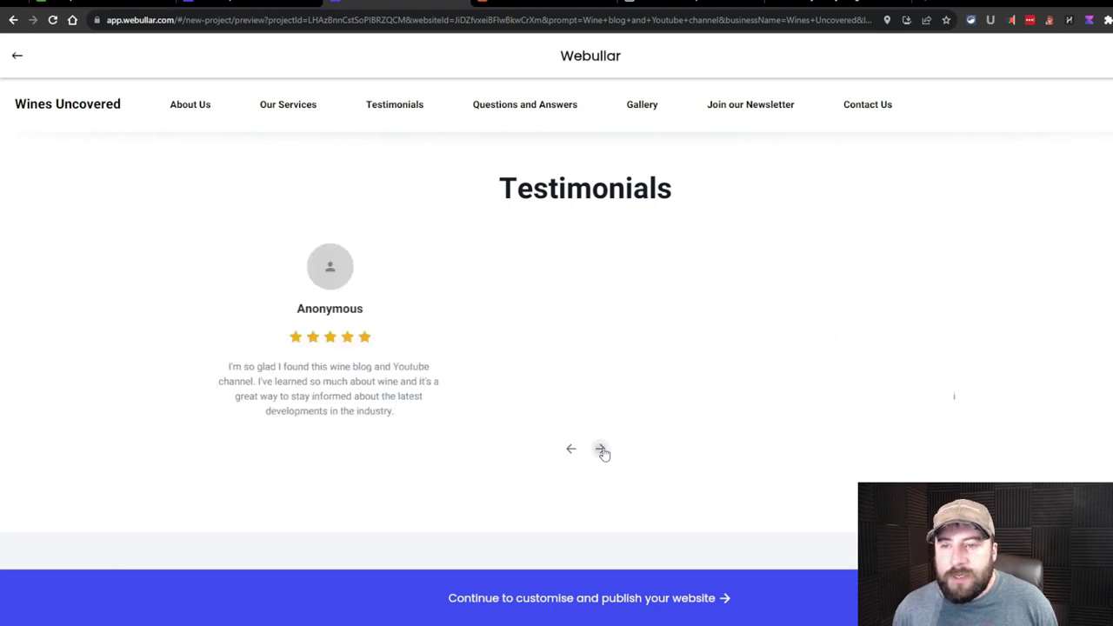
In Questions and Answers, expand "What types of wines does Wines Uncovered cover?" and read its answer
scroll(585, 276, down, 3)
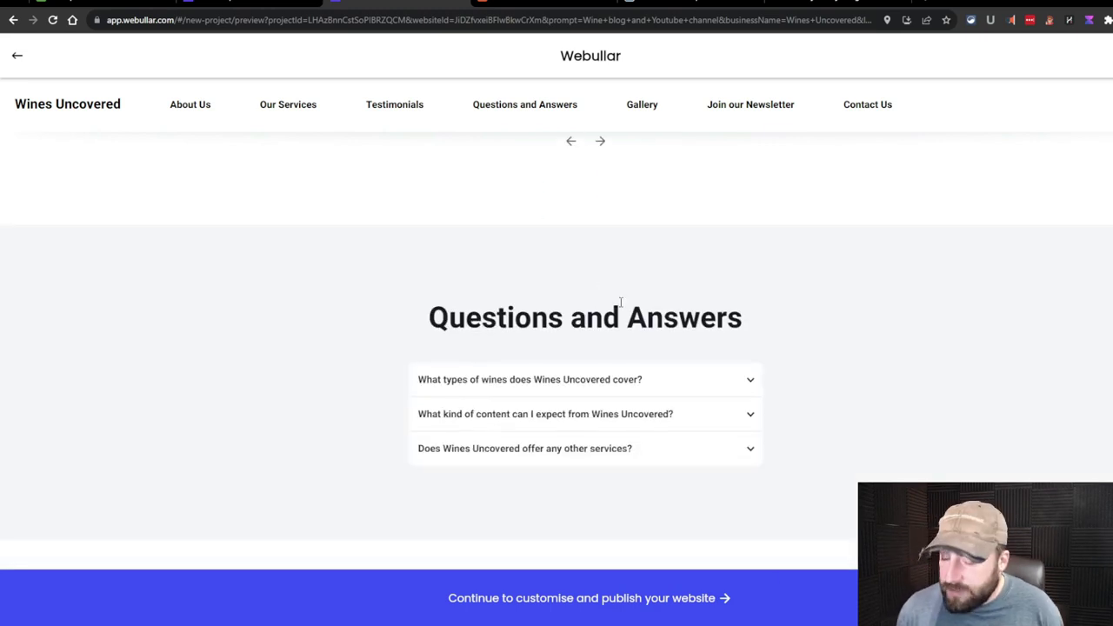
scroll(621, 298, down, 1)
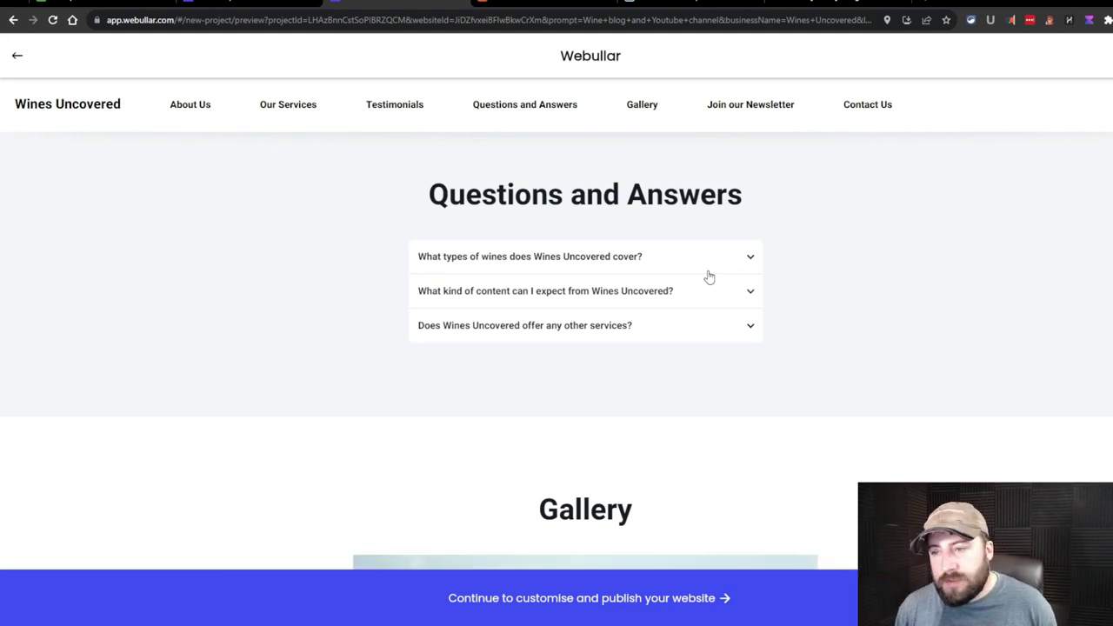
scroll(785, 281, up, 1)
scroll(783, 284, down, 2)
scroll(744, 254, up, 1)
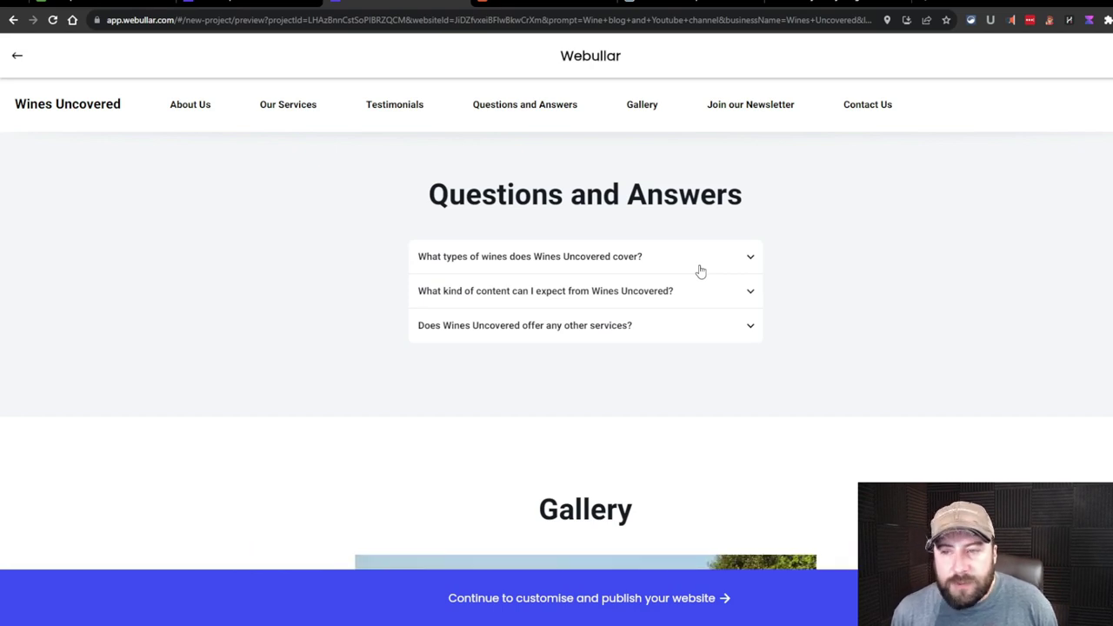
click(698, 266)
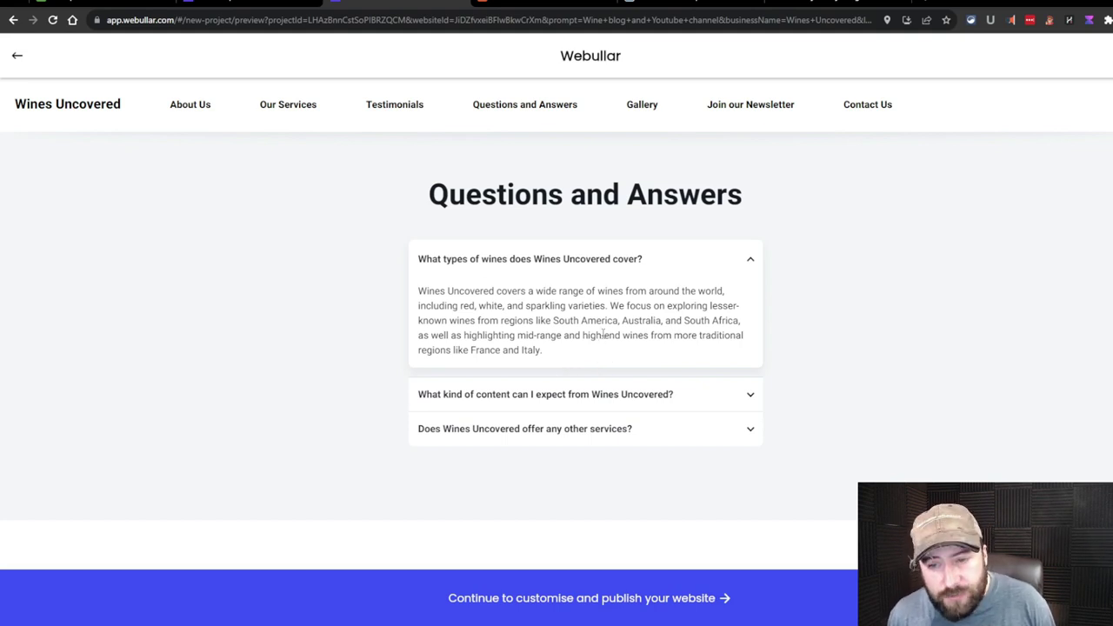
Expand "What kind of content can I expect from Wines Uncovered?" and read its answer, including the part about wine glasses
scroll(600, 337, down, 1)
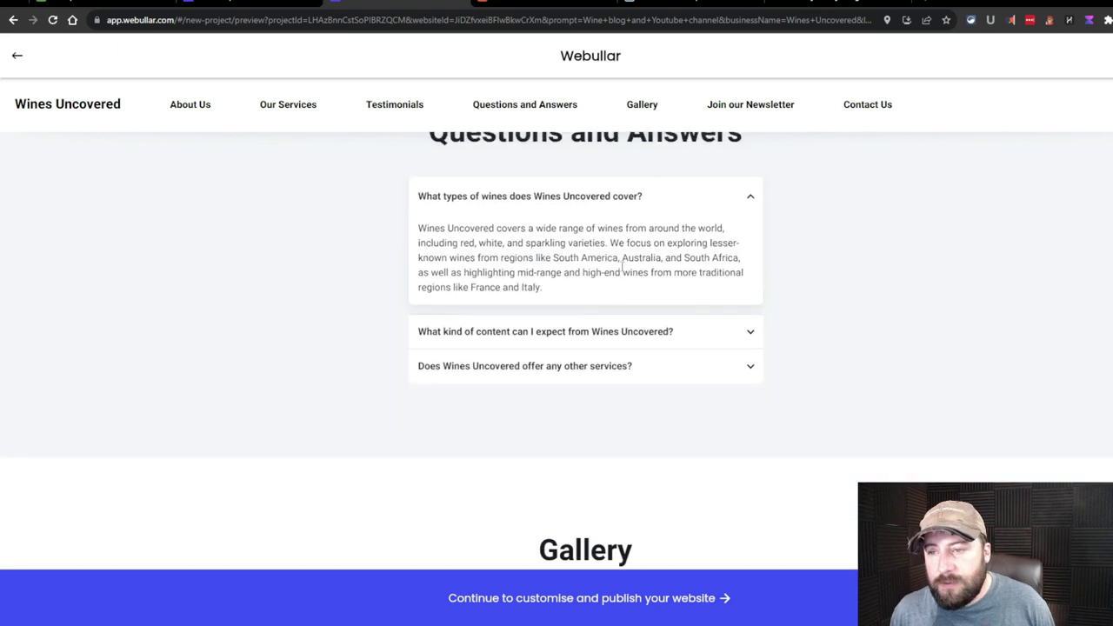
click(640, 330)
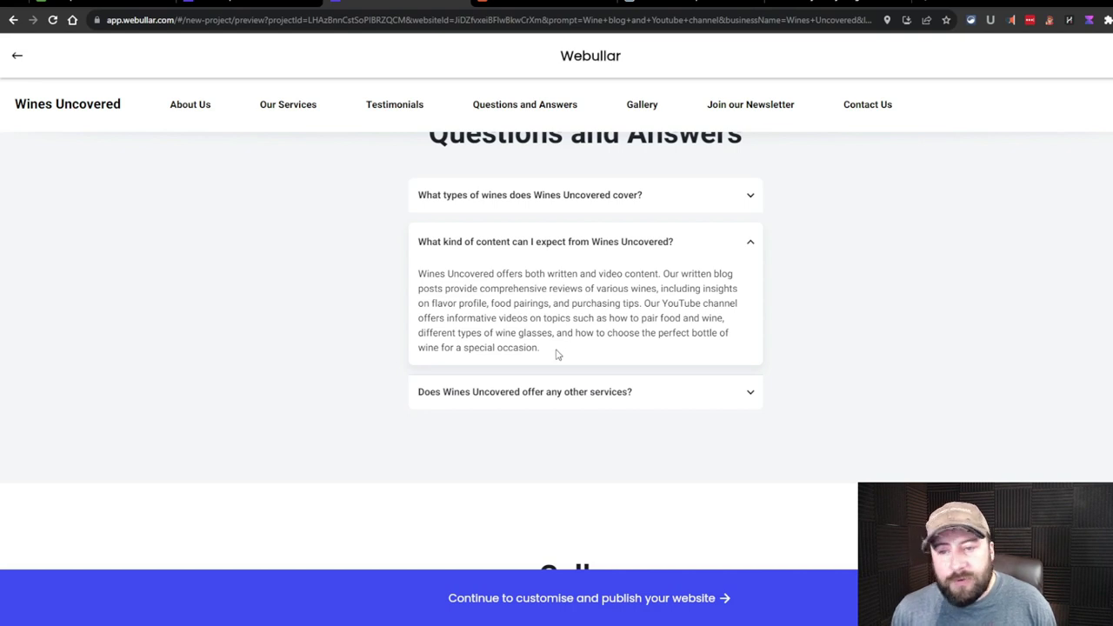
drag(692, 339, 424, 333)
click(569, 333)
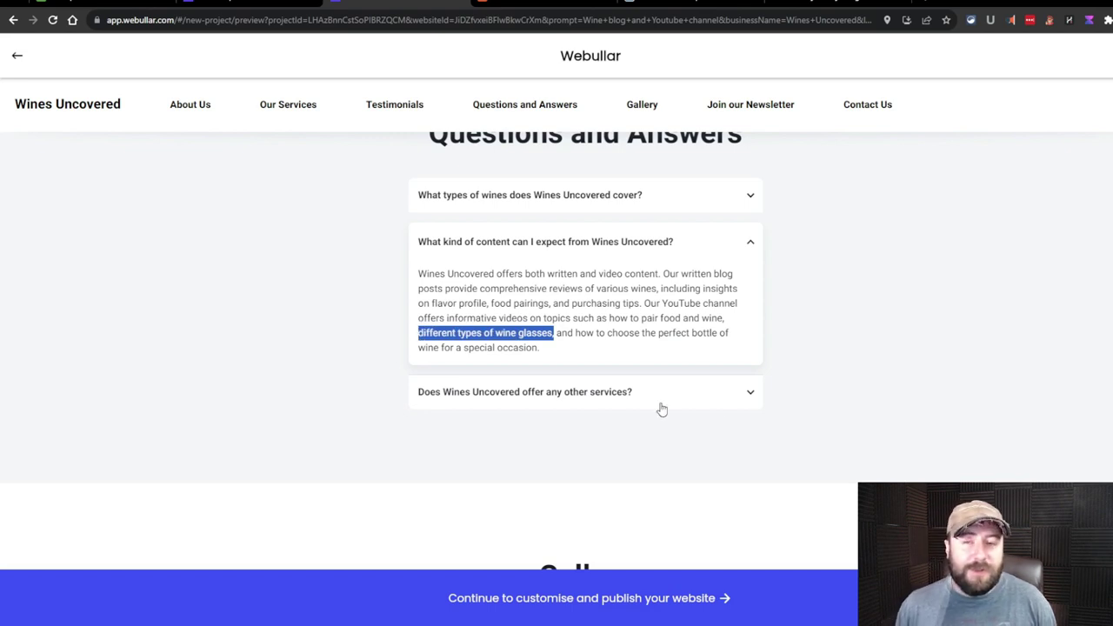
click(694, 341)
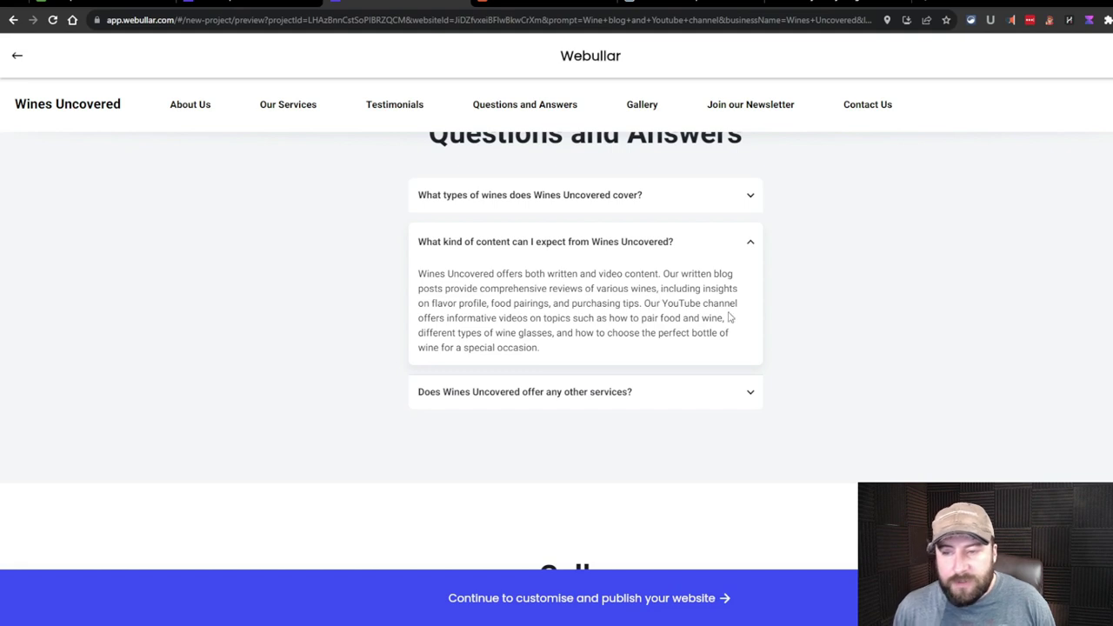
Expand "Does Wines Uncovered offer any other services?" and read its answer, highlighting the lines on group tastings, classes and private dinners
scroll(626, 295, down, 2)
scroll(562, 304, up, 1)
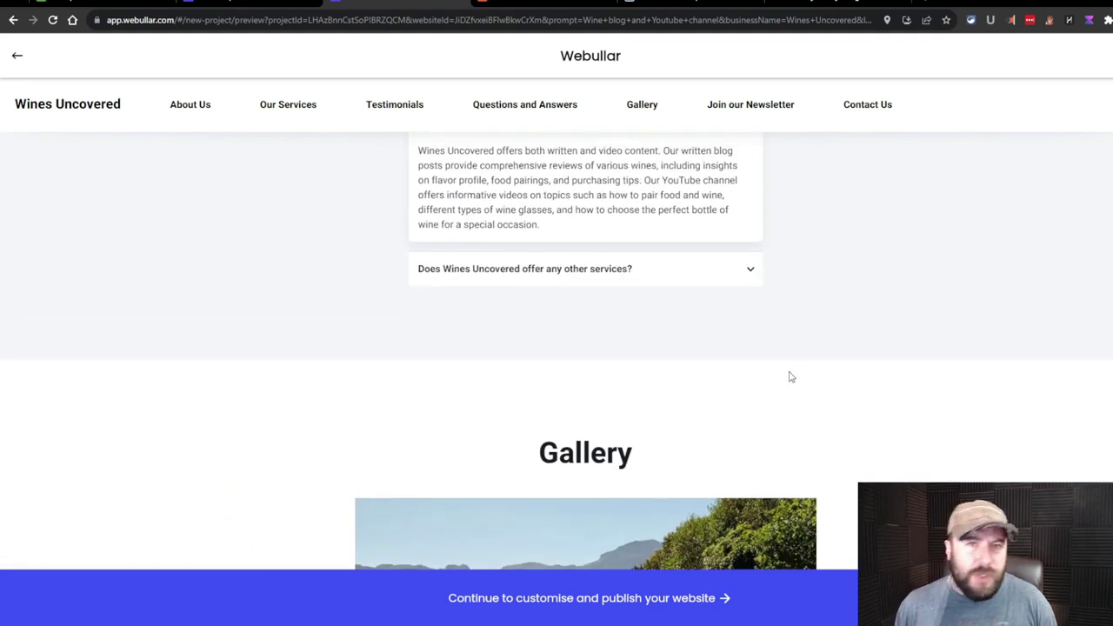
click(648, 277)
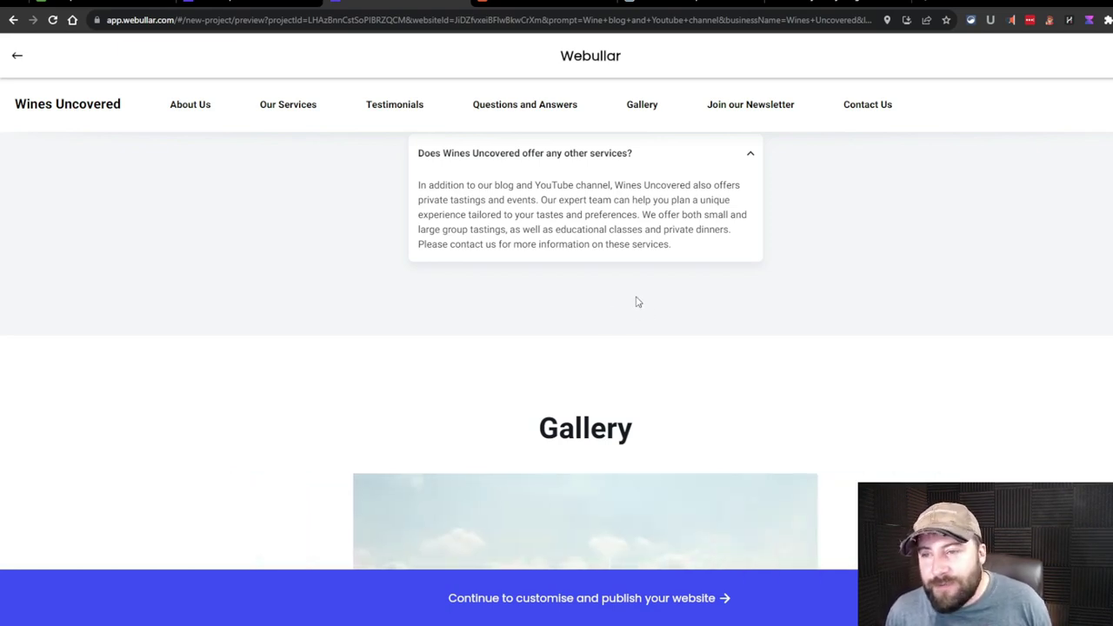
drag(690, 254, 418, 215)
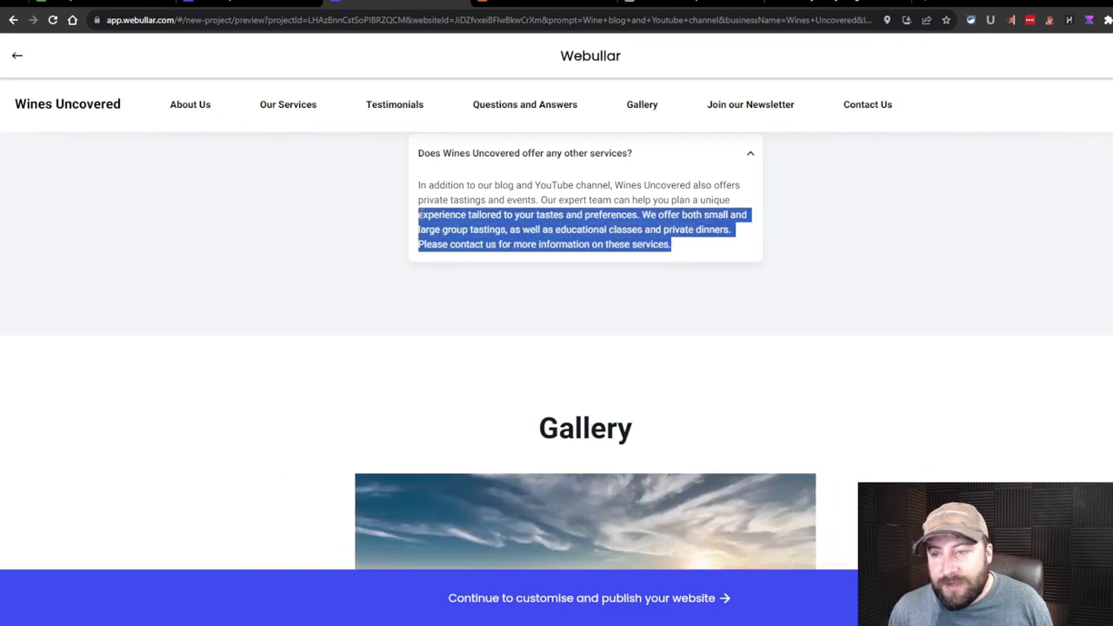
Browse through the generated vineyard images in the Gallery section's slideshow
scroll(732, 304, down, 4)
scroll(870, 339, up, 2)
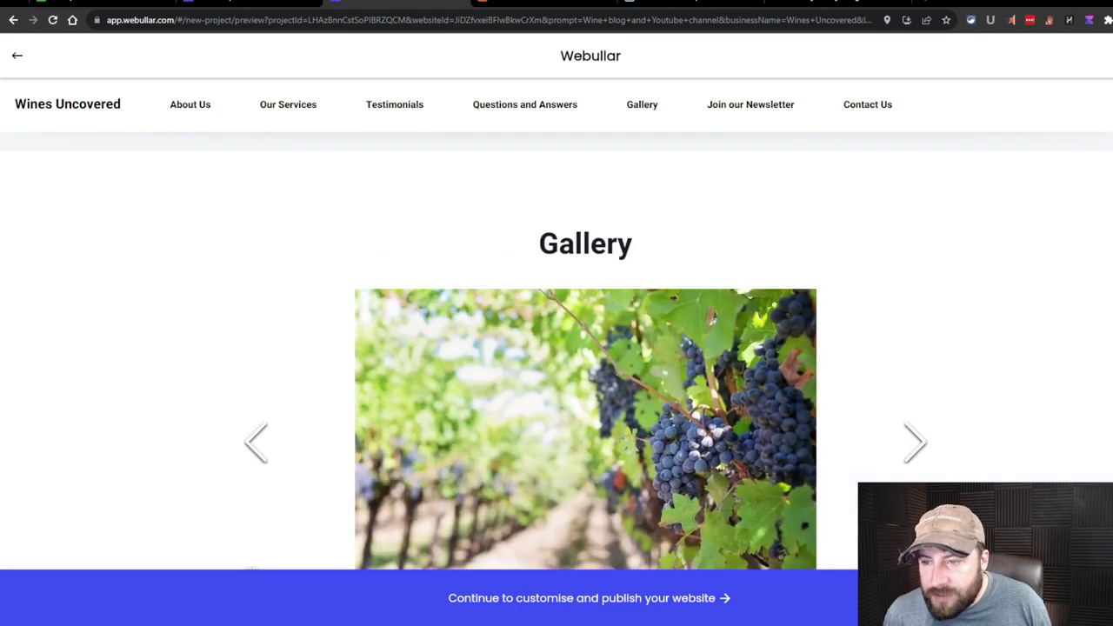
scroll(1000, 365, down, 2)
click(916, 344)
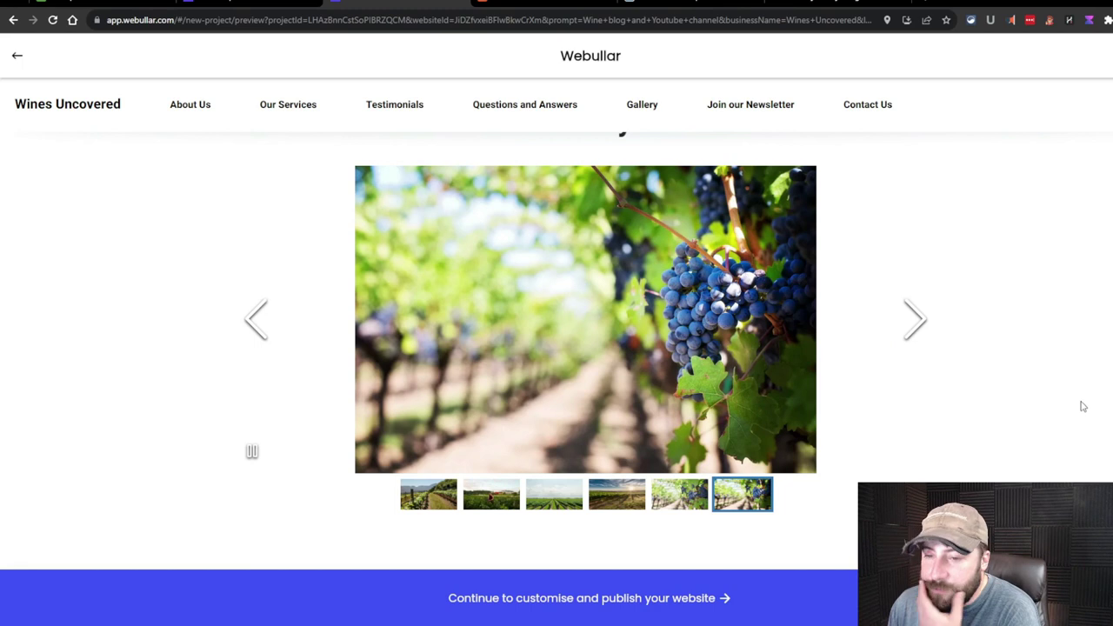
click(915, 320)
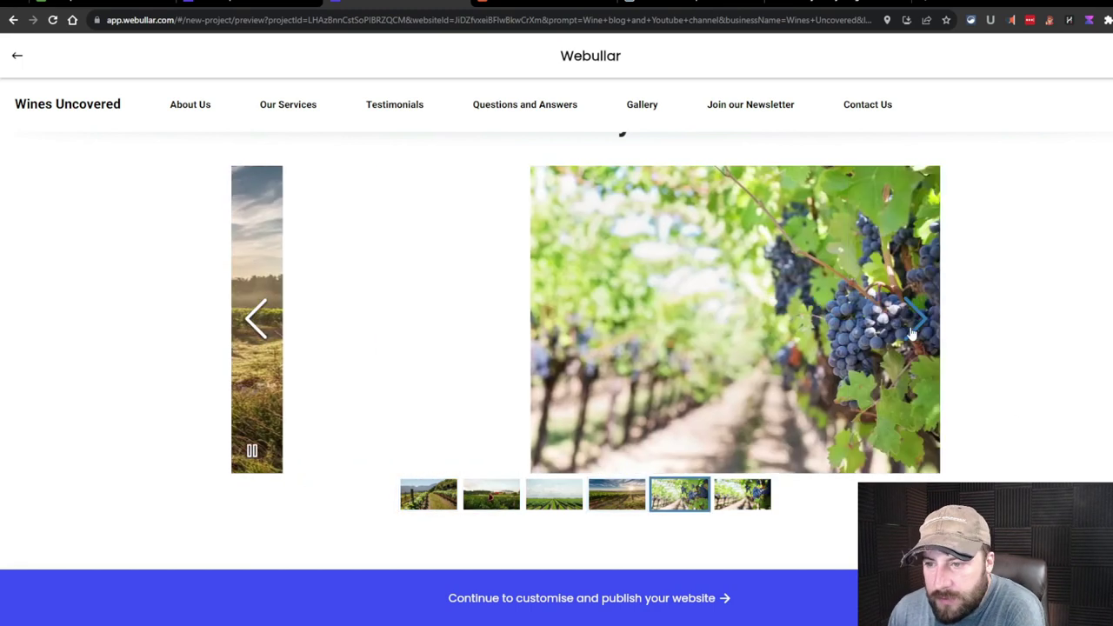
click(913, 320)
scroll(896, 373, down, 3)
scroll(879, 435, up, 3)
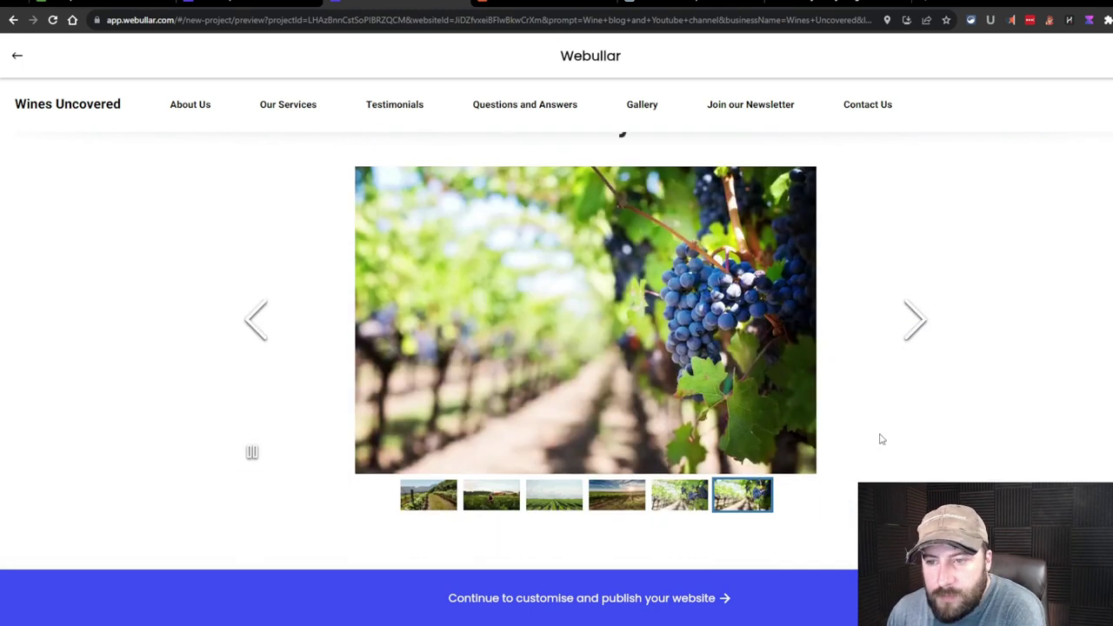
Examine the Join our Newsletter form, the Contact Us form and the page footer
scroll(895, 438, down, 5)
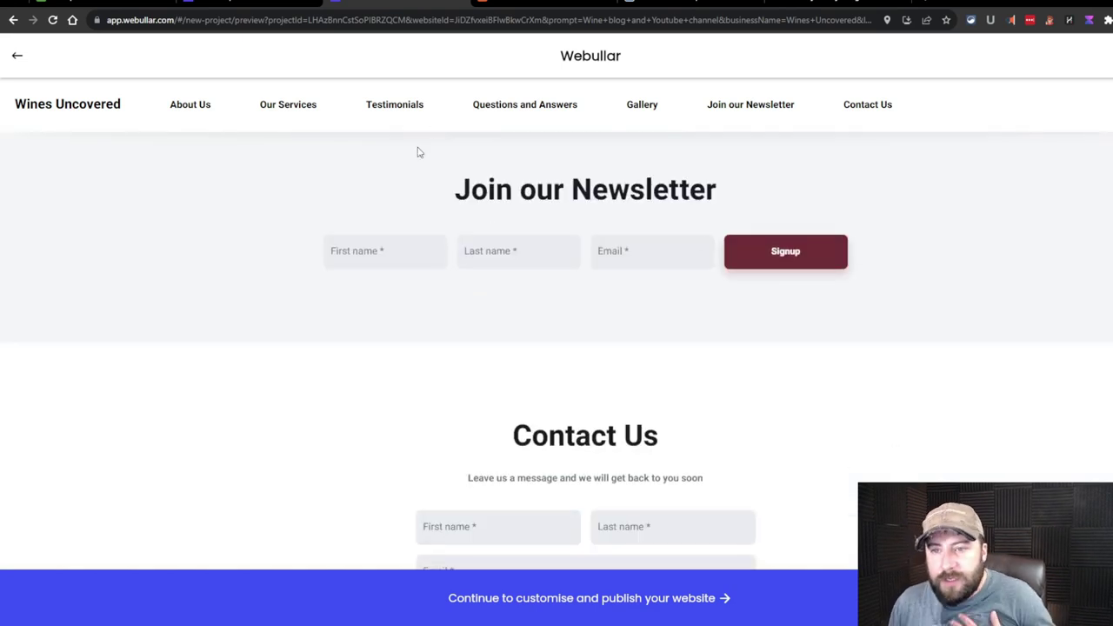
scroll(626, 165, down, 4)
scroll(628, 164, down, 1)
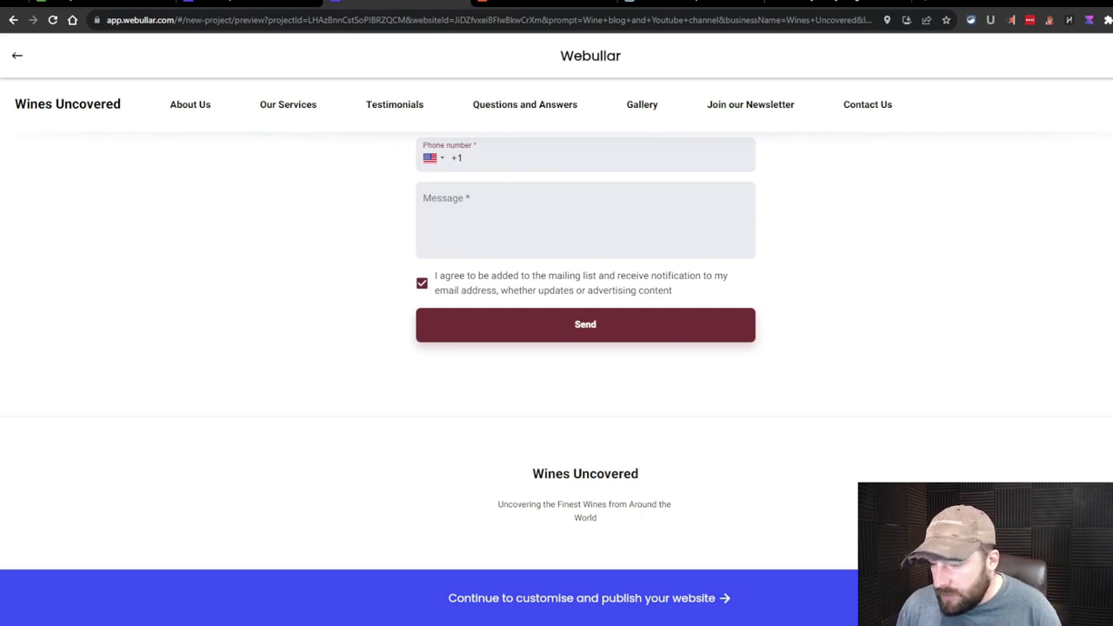
scroll(973, 203, up, 5)
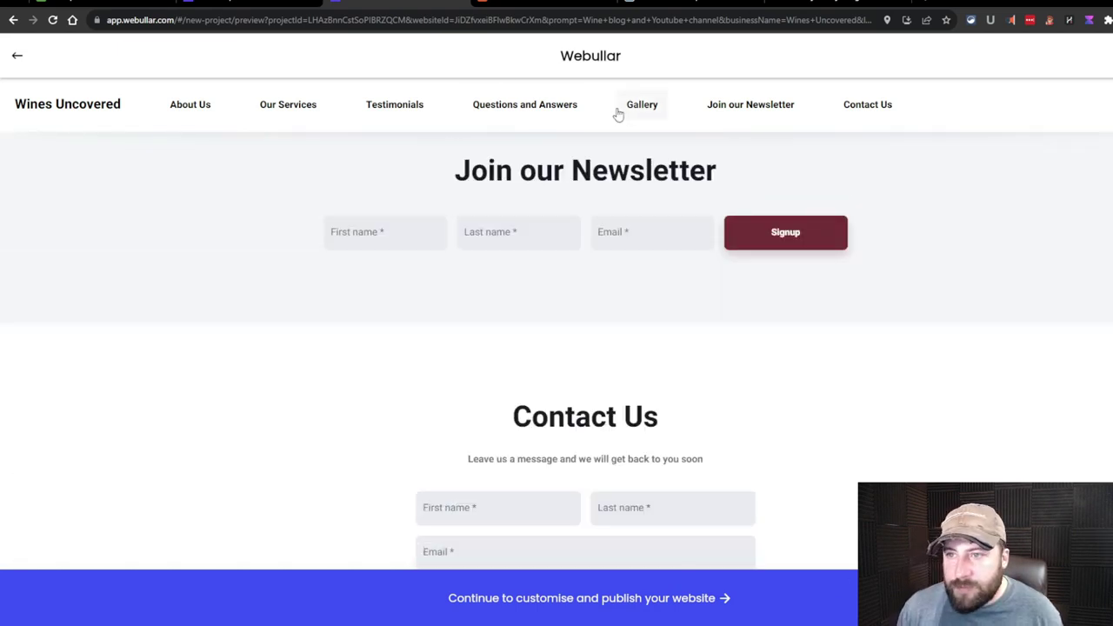
Look over the whole generated page again, from the About Us text through Our Services to the newsletter and gallery
scroll(608, 111, up, 6)
scroll(221, 107, up, 8)
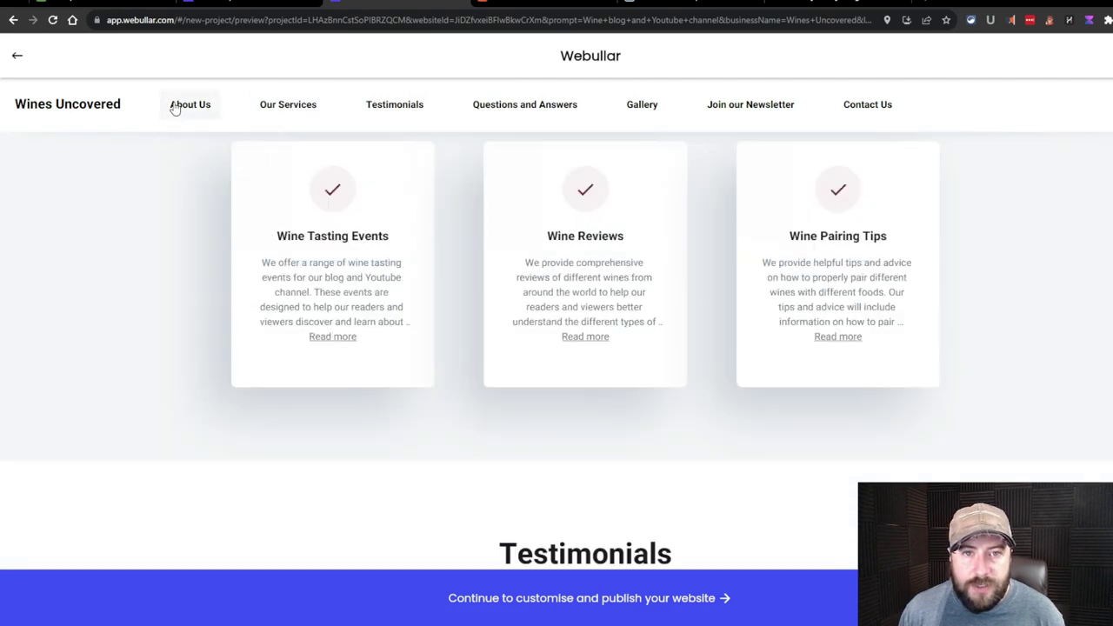
scroll(995, 178, down, 4)
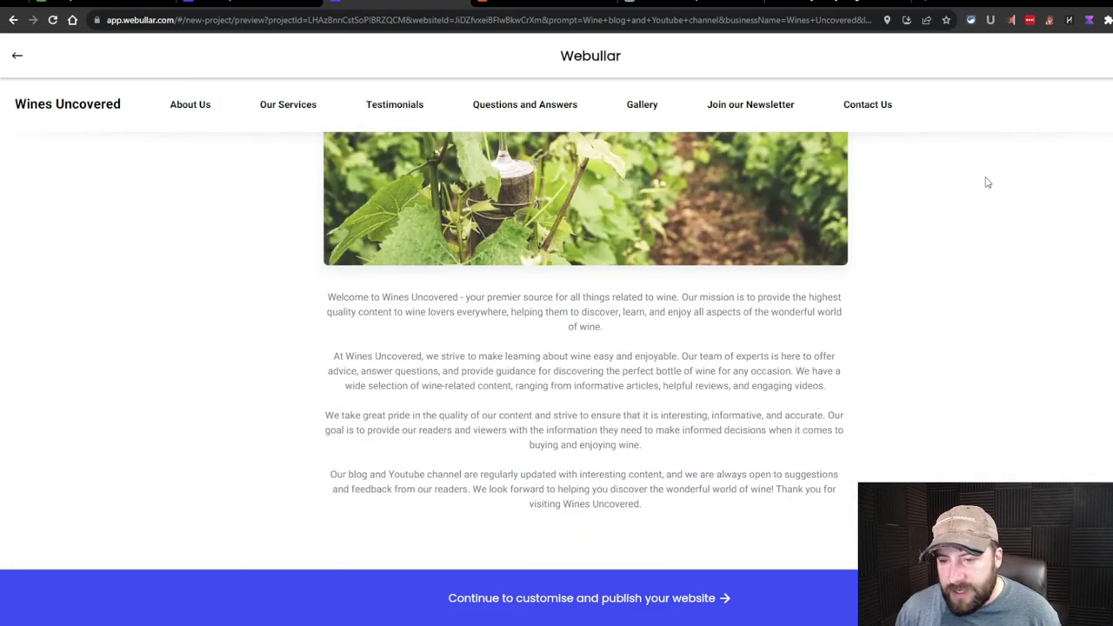
scroll(987, 178, up, 6)
scroll(976, 171, up, 3)
scroll(974, 174, down, 6)
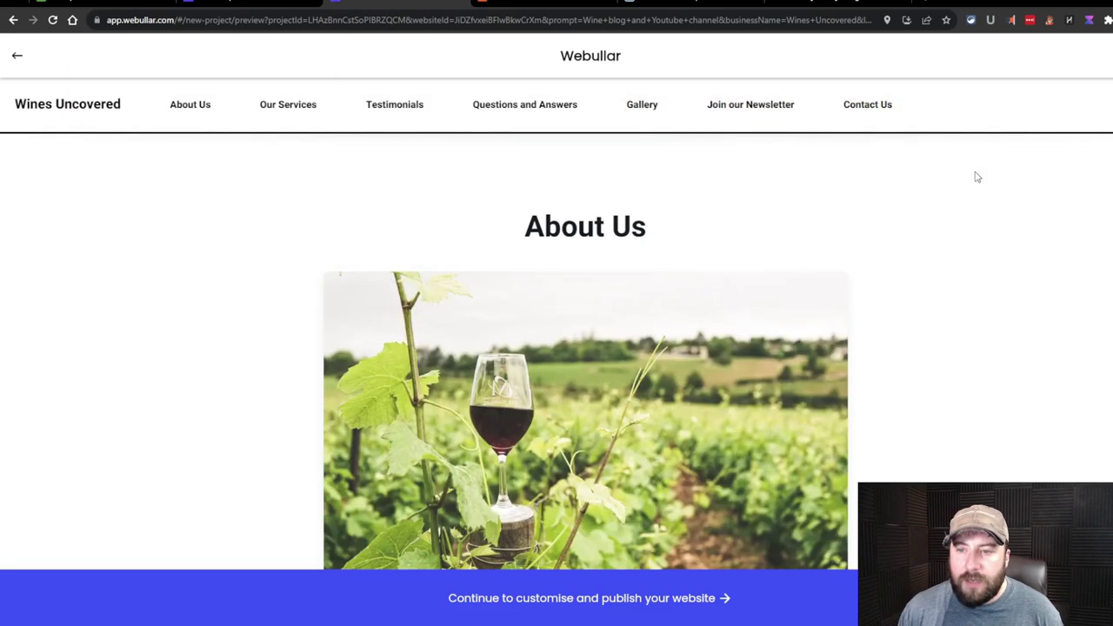
scroll(522, 284, down, 5)
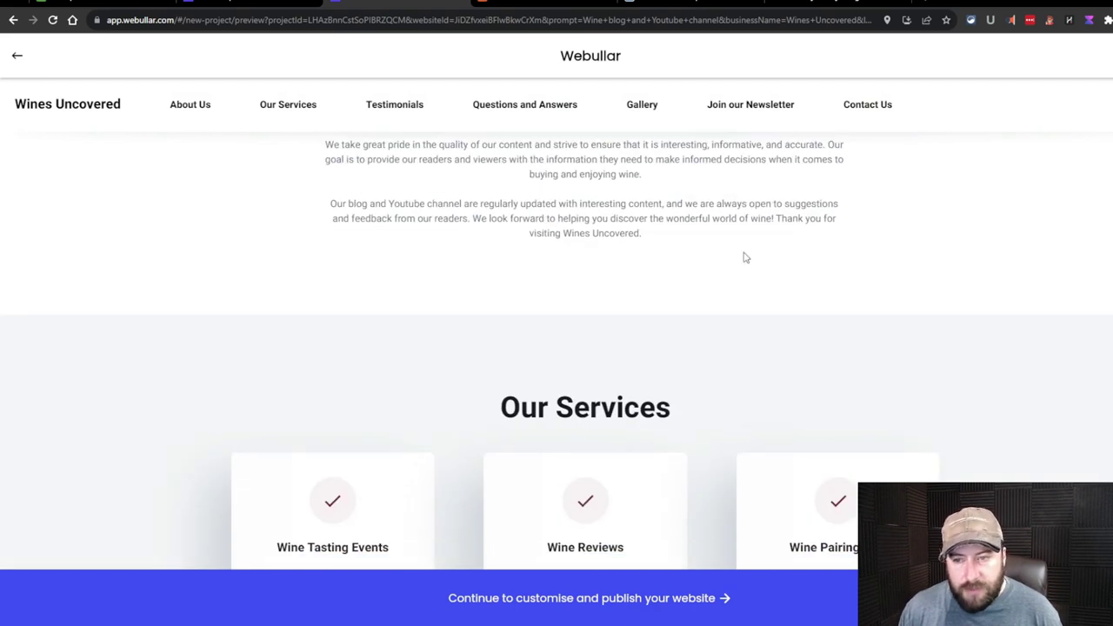
scroll(904, 351, down, 20)
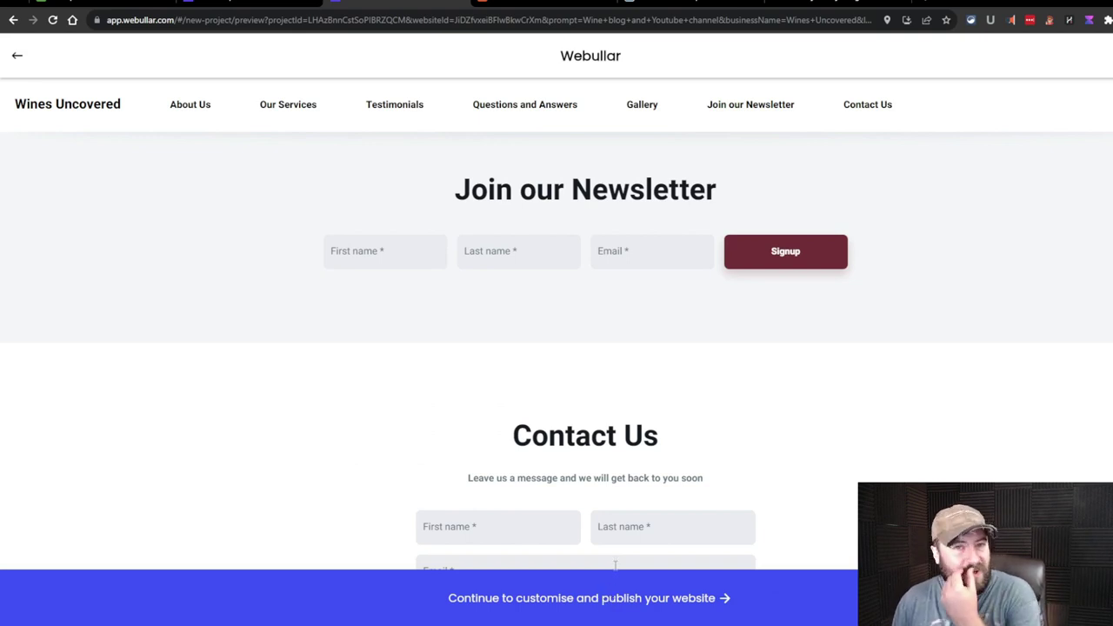
scroll(619, 376, up, 9)
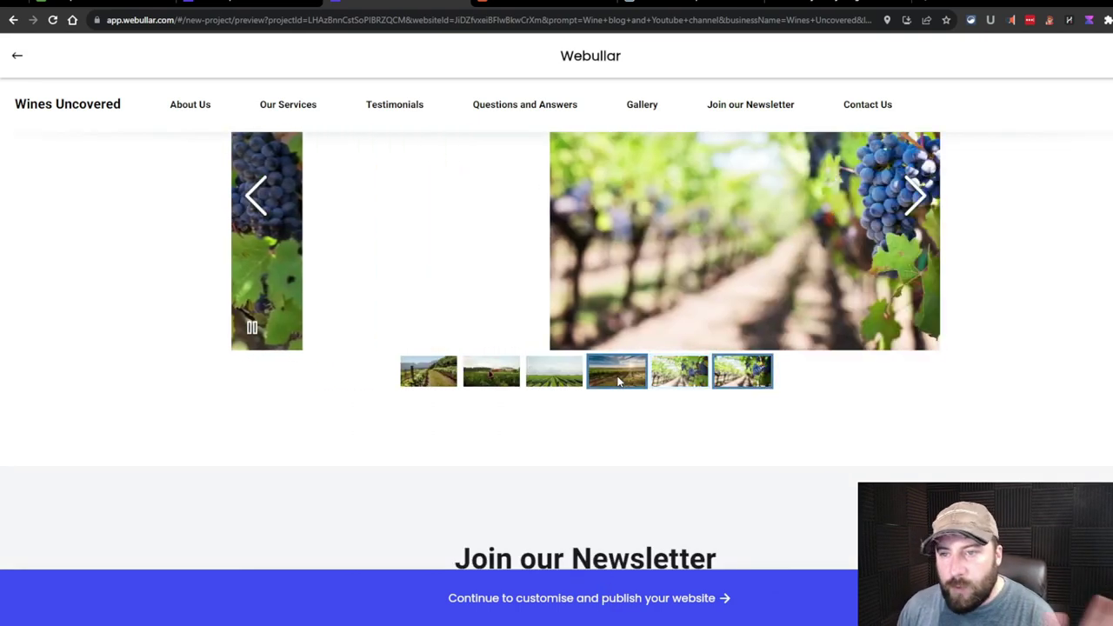
scroll(630, 326, up, 3)
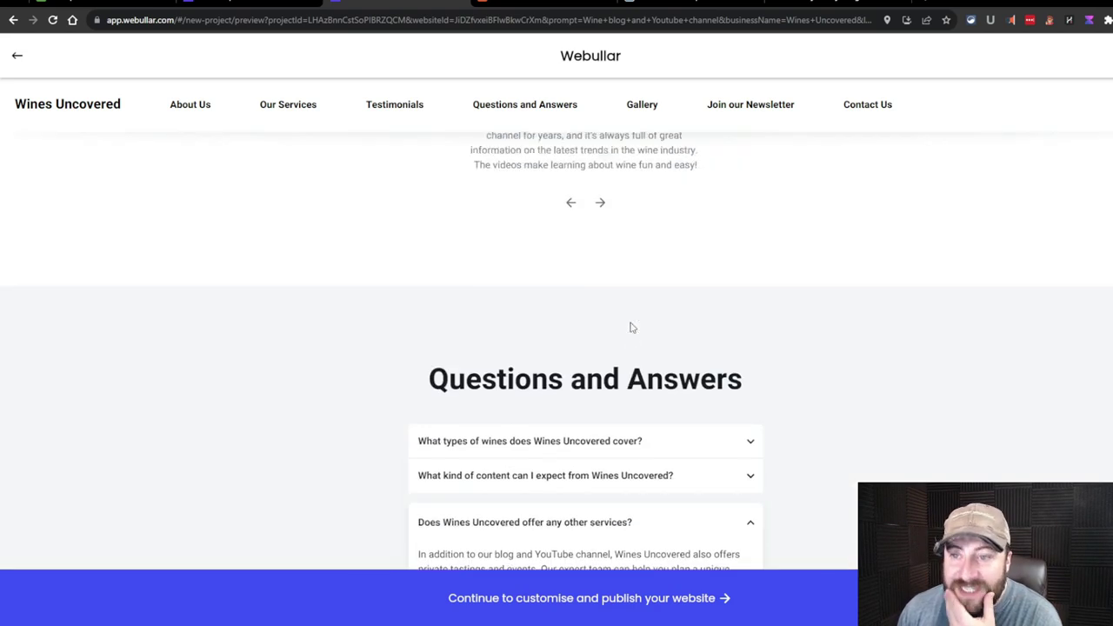
Rewrite the business description as a wine blog covering all things wine plus a YouTube channel on group tastings by regular people and vineyard tours around the world
click(22, 57)
drag(577, 251, 413, 264)
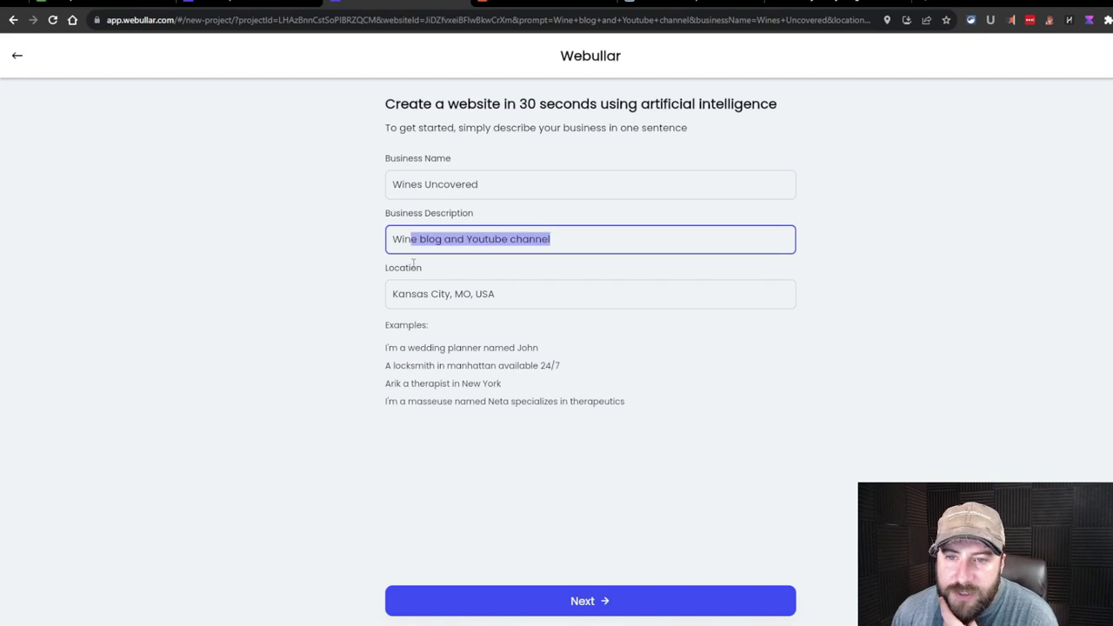
text(Wine blog that covers all things wine and a youtube channel that focuses on group wine tasting by regular people and vineyard tours from around the world.)
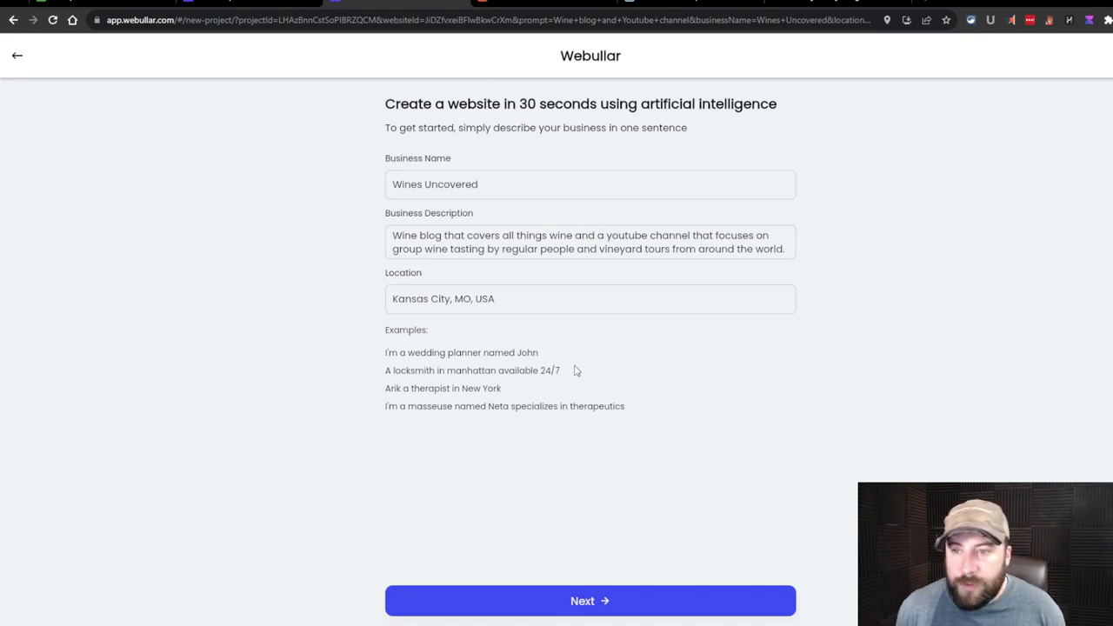
Add "related" after "all things wine" in the business description and generate the website again
click(574, 235)
text(related)
click(743, 323)
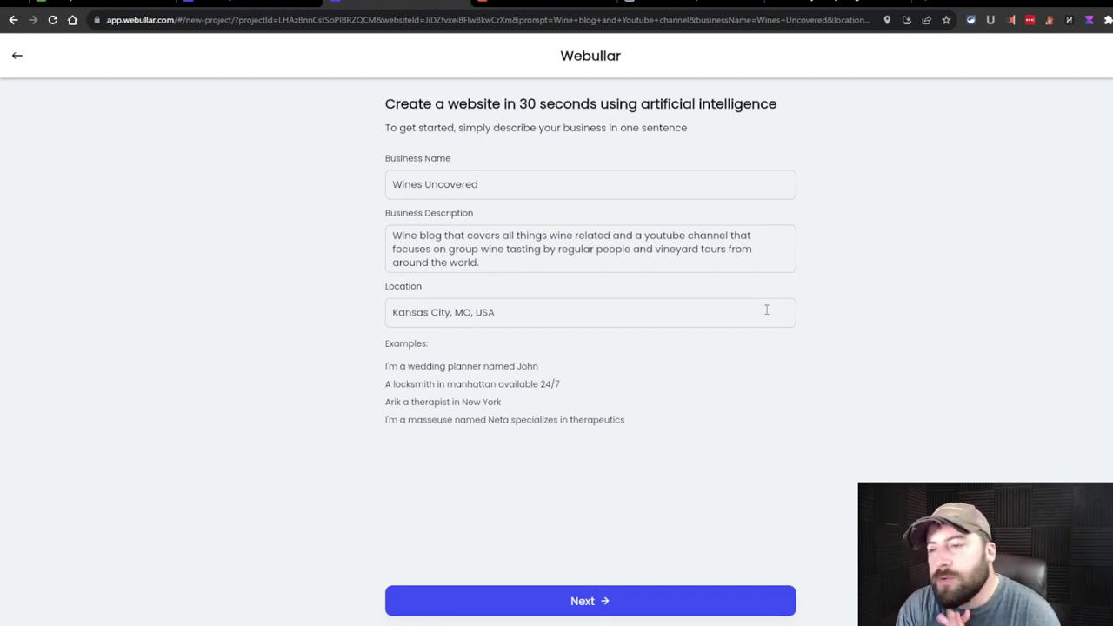
key(Return)
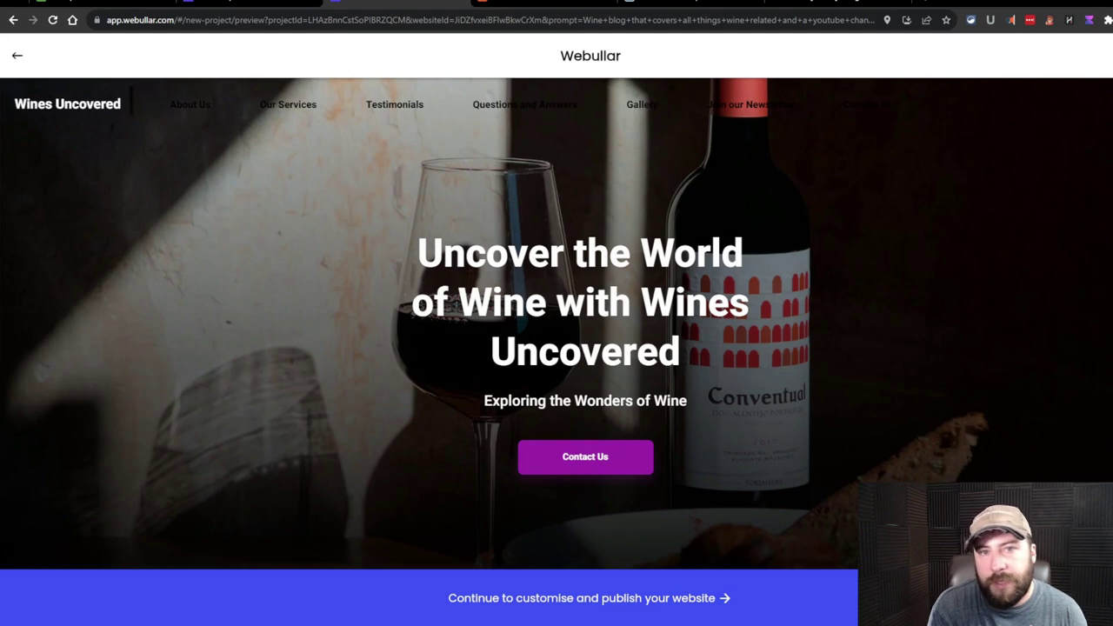
Check how the navigation links read over the new hero image compared with the white header bar shown further down the page
scroll(944, 365, down, 5)
scroll(944, 365, up, 5)
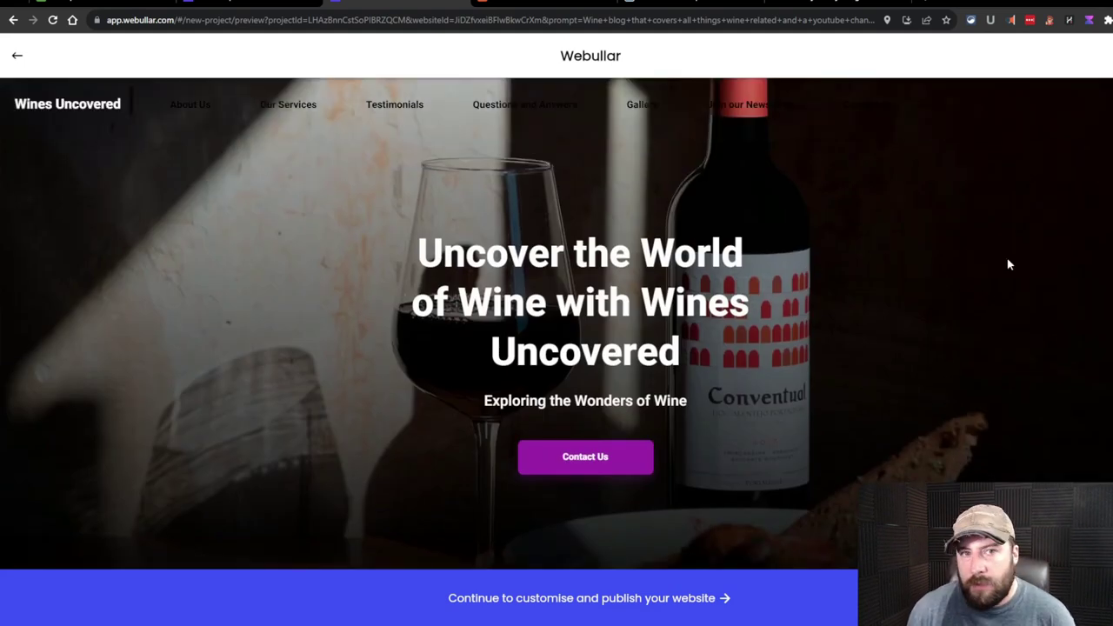
scroll(992, 259, down, 1)
scroll(989, 258, down, 2)
scroll(989, 258, up, 2)
scroll(986, 256, down, 2)
scroll(985, 256, up, 2)
scroll(985, 254, down, 2)
scroll(985, 254, up, 2)
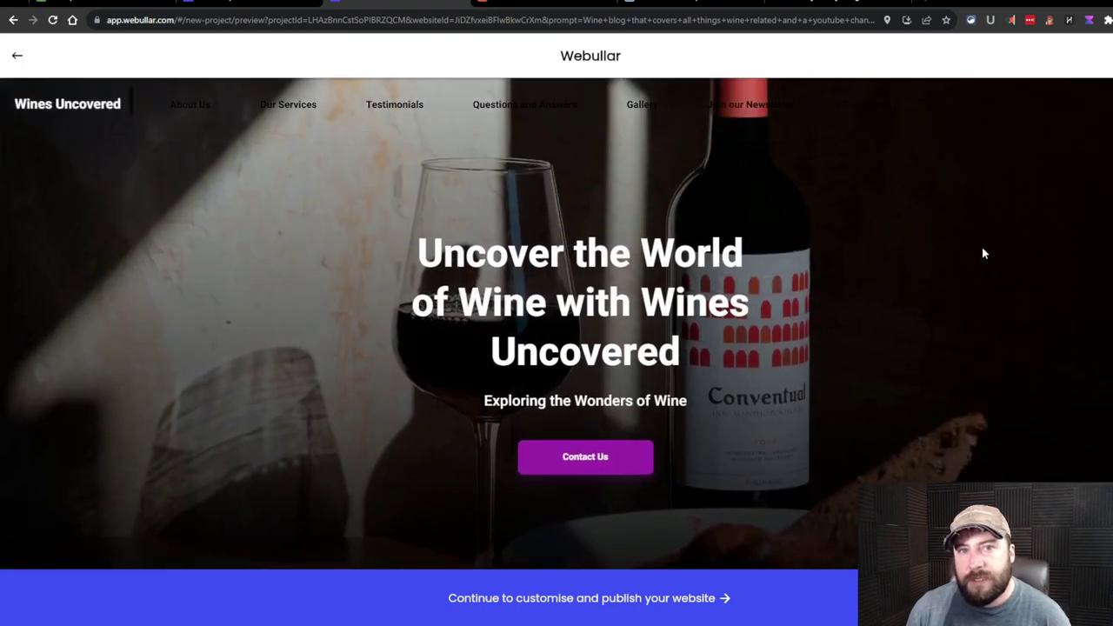
scroll(239, 126, down, 2)
scroll(217, 174, up, 2)
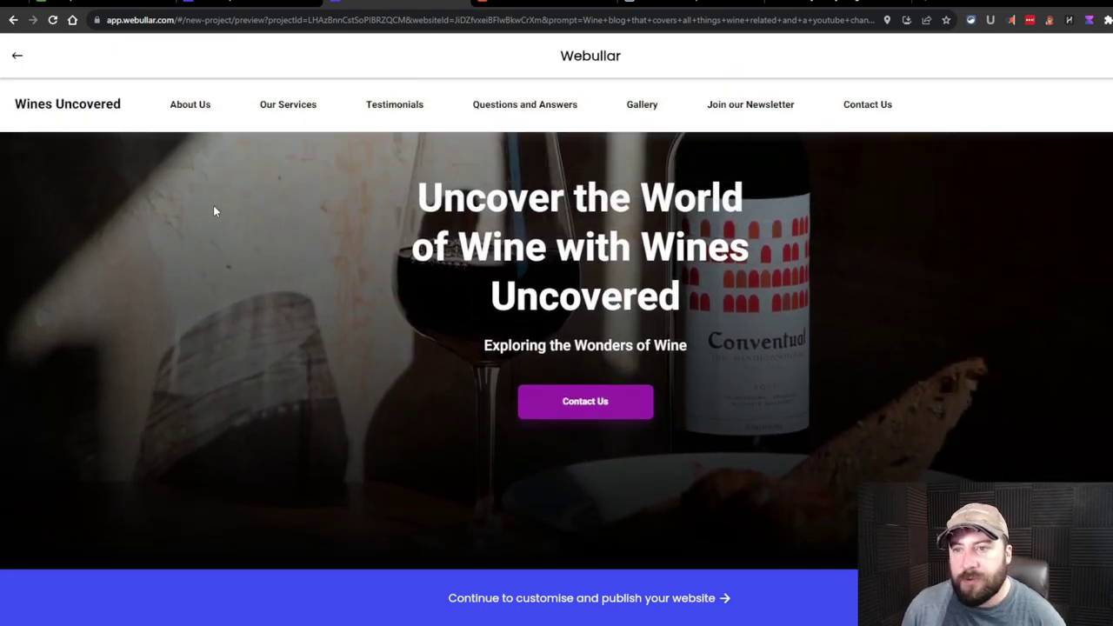
scroll(209, 204, down, 2)
scroll(206, 212, up, 2)
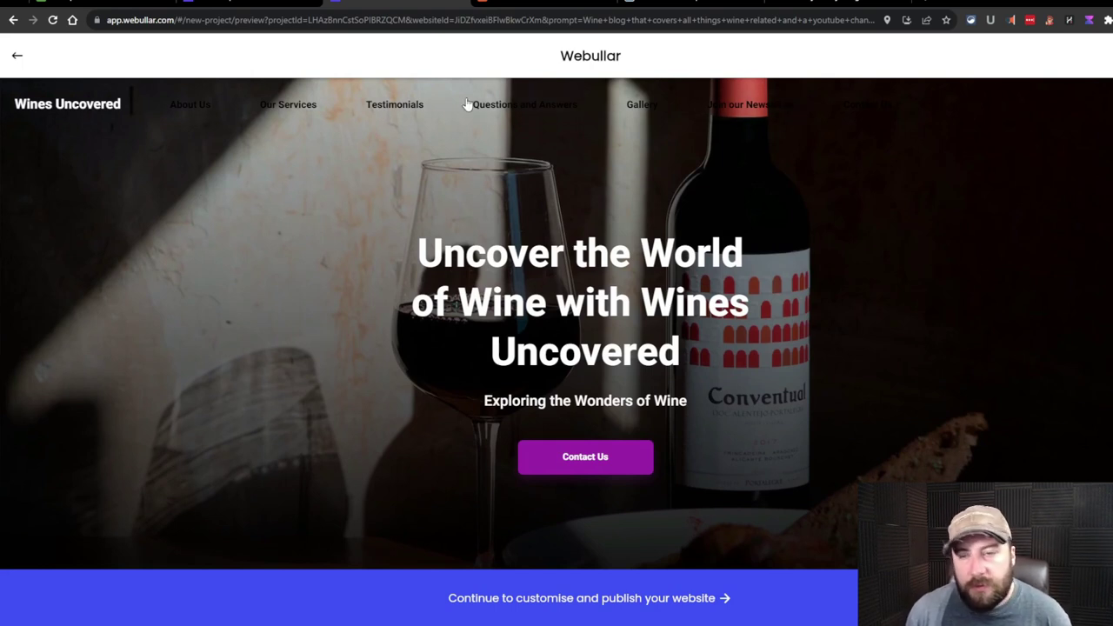
scroll(757, 324, down, 2)
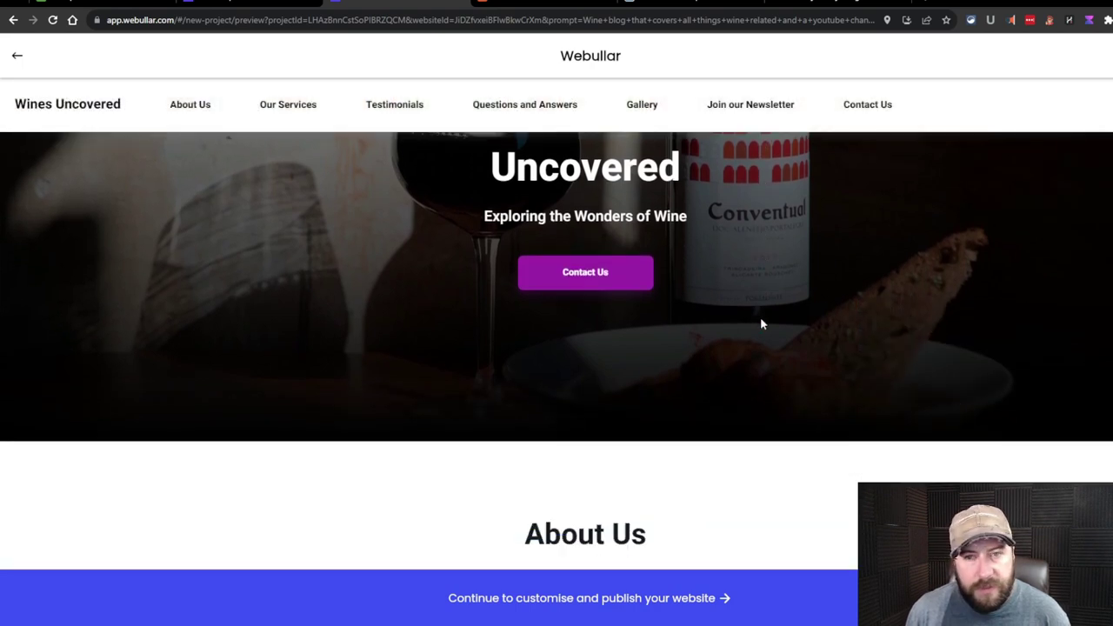
scroll(760, 319, up, 2)
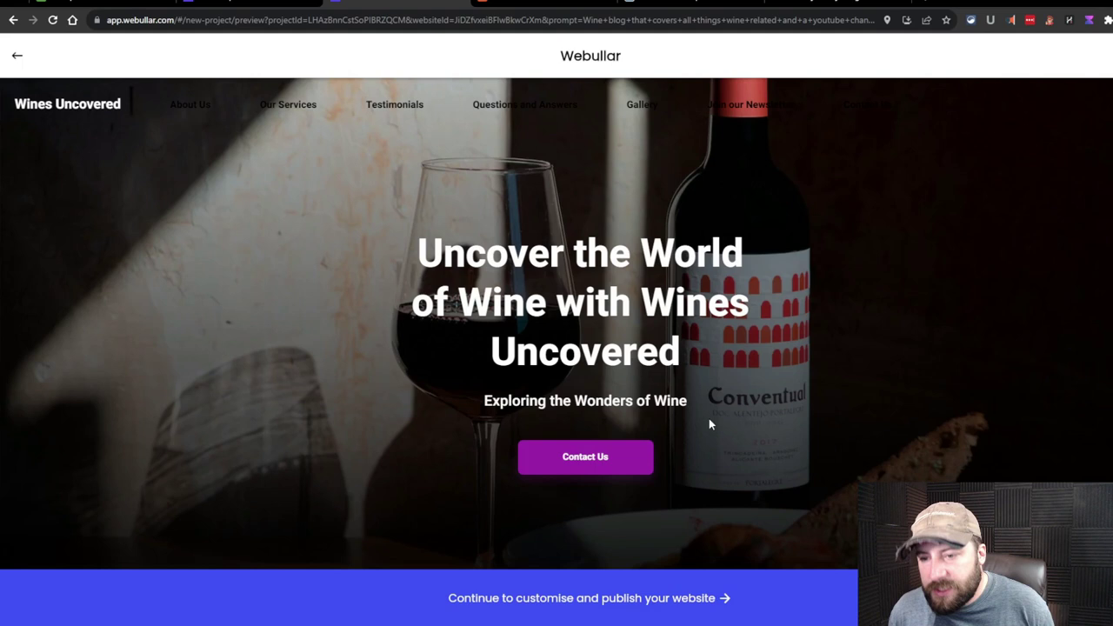
Examine the regenerated About Us section, including its photo and the paragraphs on group tastings, virtual vineyard tours and the mission
scroll(737, 424, down, 3)
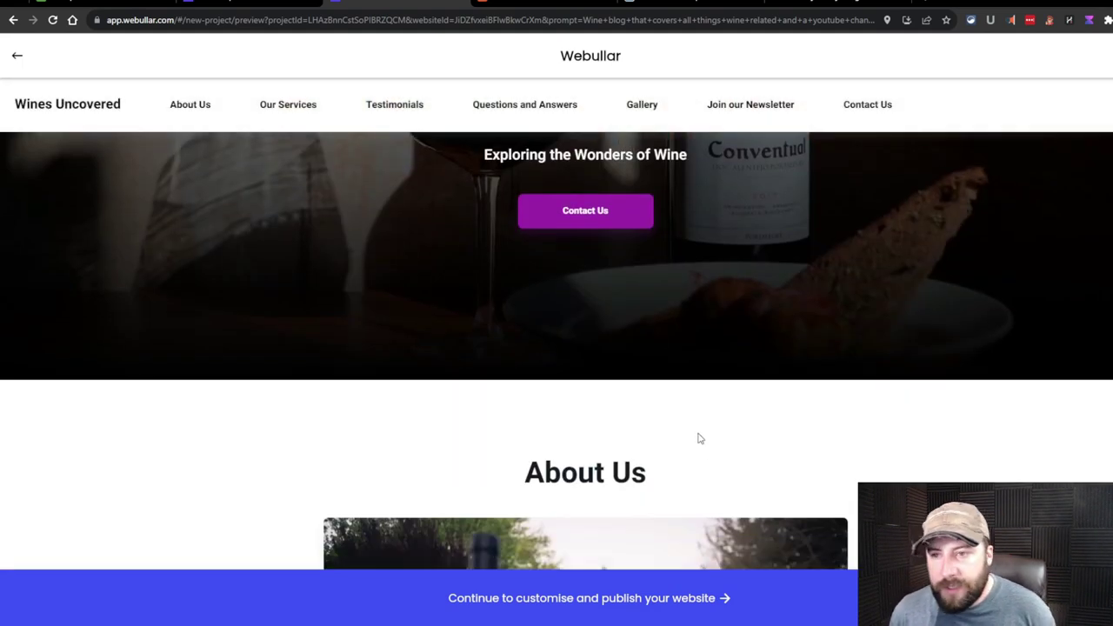
scroll(591, 464, down, 4)
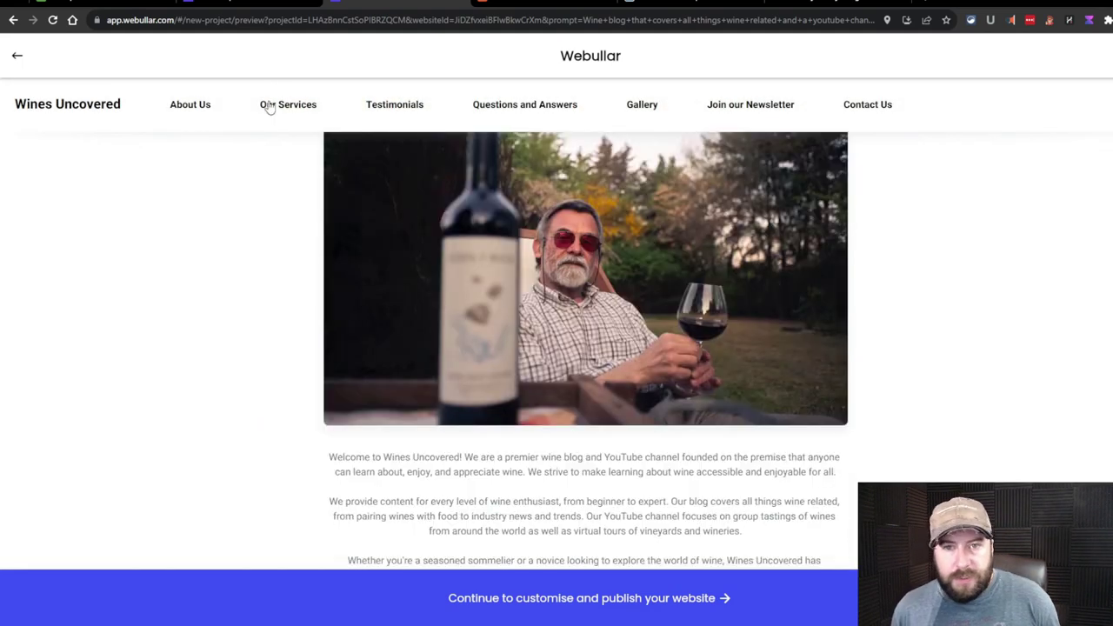
scroll(1013, 283, down, 2)
scroll(1001, 287, up, 2)
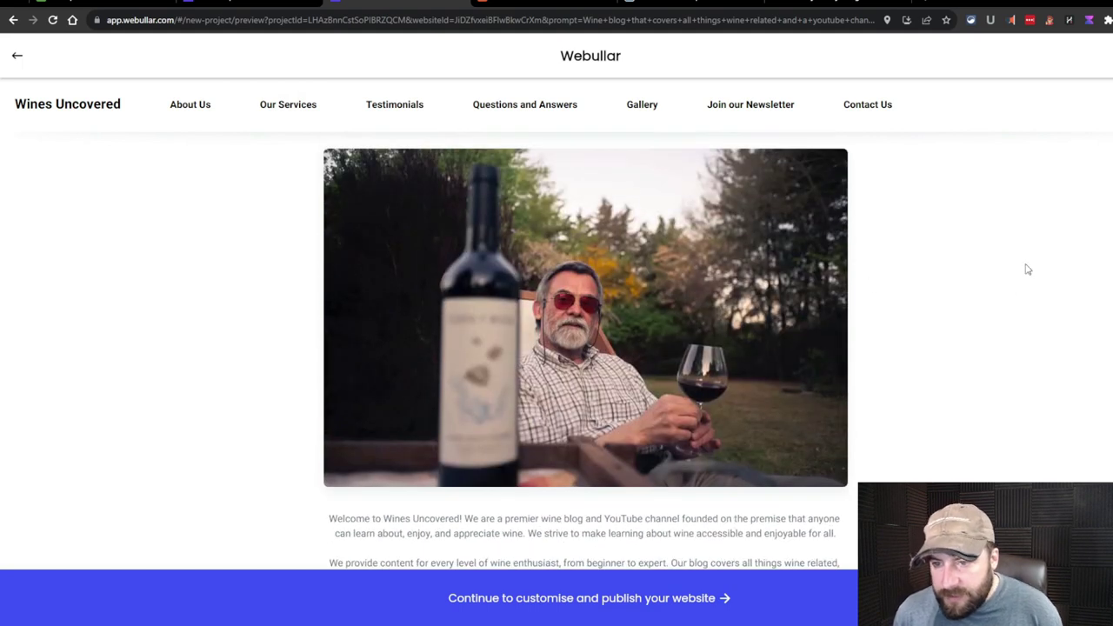
scroll(912, 199, down, 3)
scroll(914, 179, up, 3)
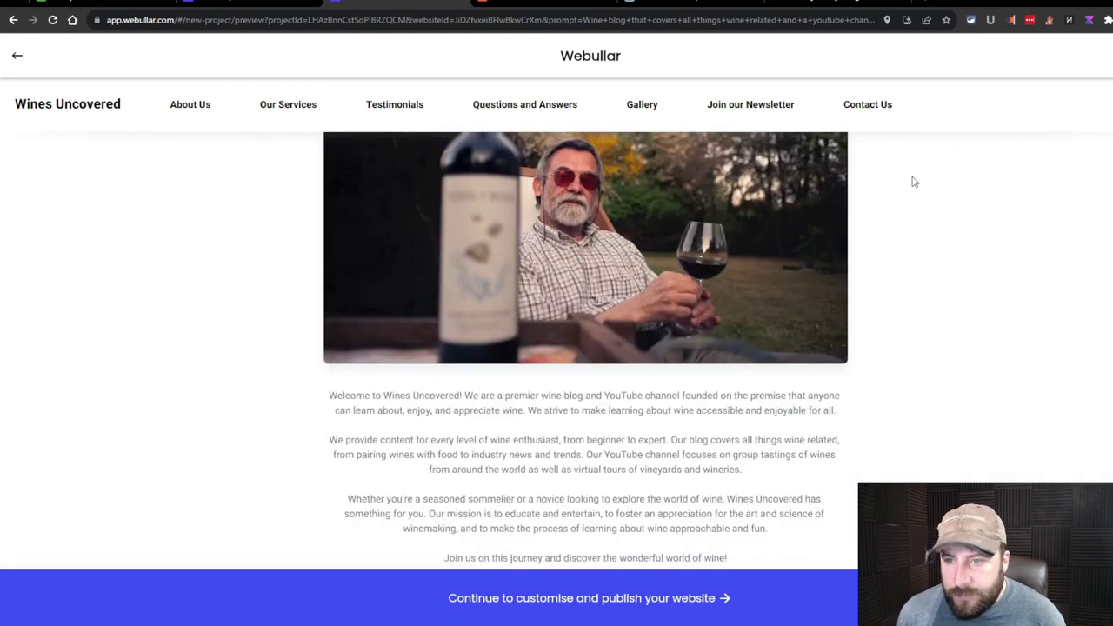
scroll(912, 182, down, 2)
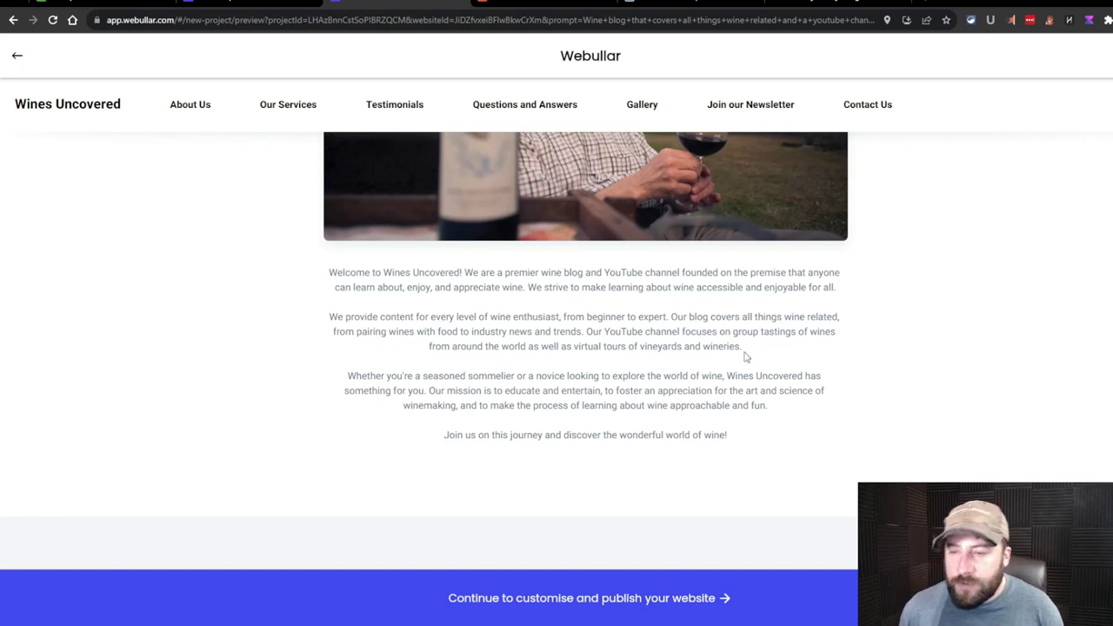
scroll(695, 352, down, 1)
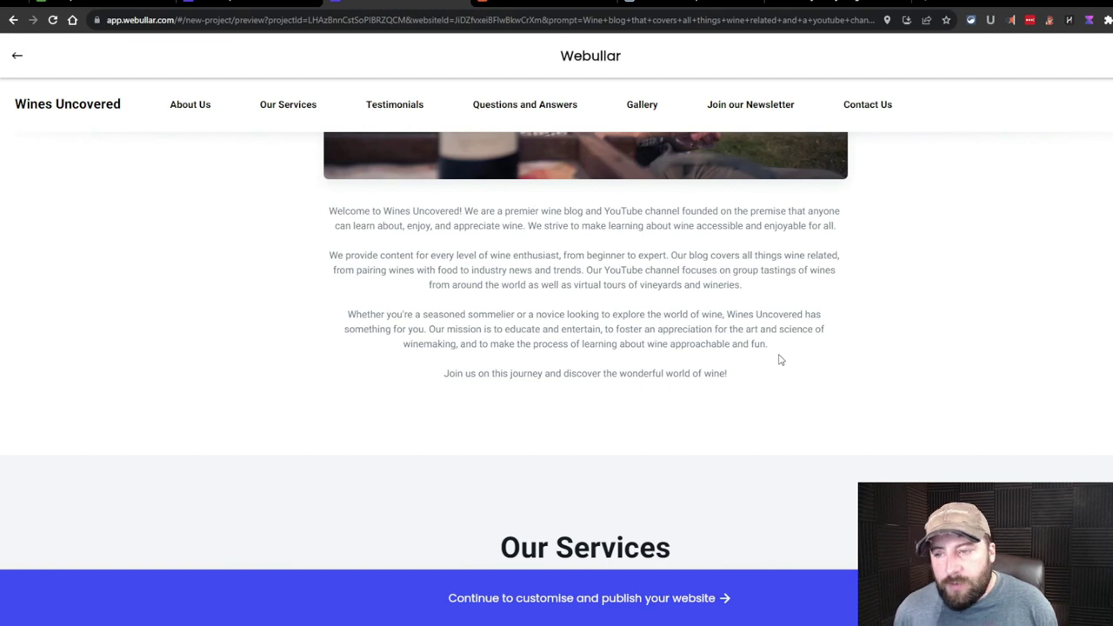
Review the regenerated Our Services section with its Wine Tasting Videos, Wine Reviews and Wine Education cards
scroll(780, 356, down, 2)
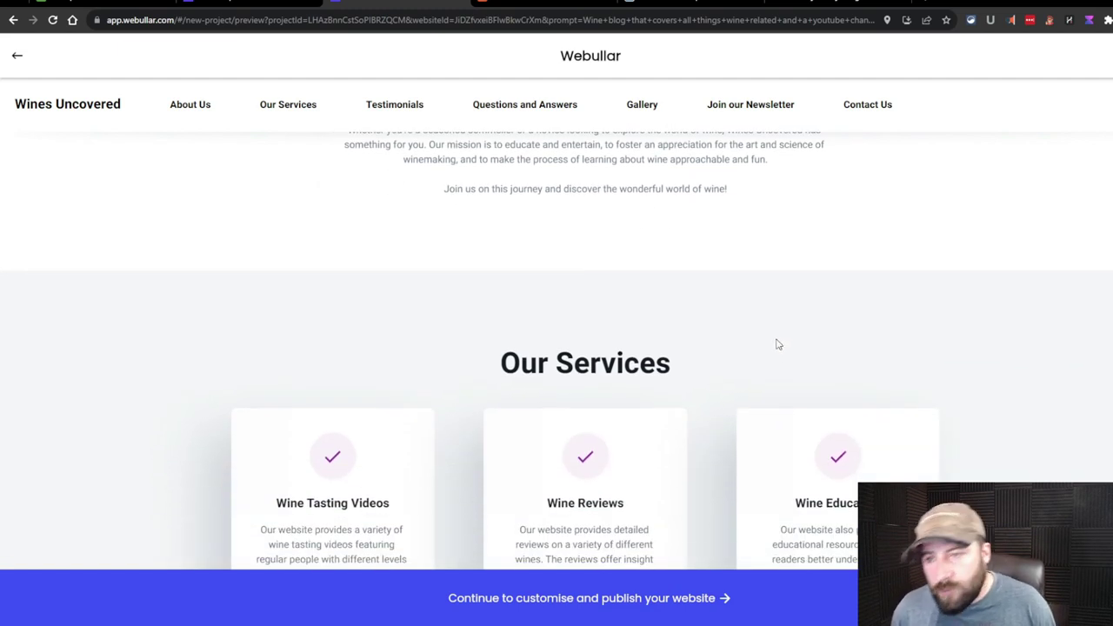
scroll(779, 346, down, 3)
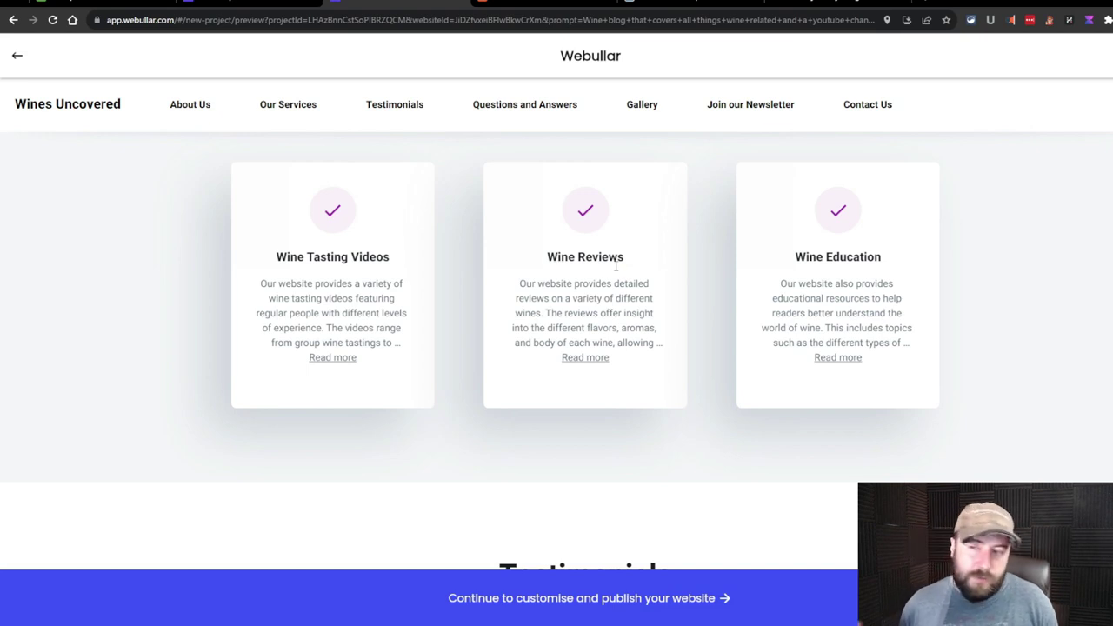
Move on from the Our Services cards and read through the regenerated Testimonials section and its anonymous reviews
drag(927, 218, 826, 257)
click(1000, 230)
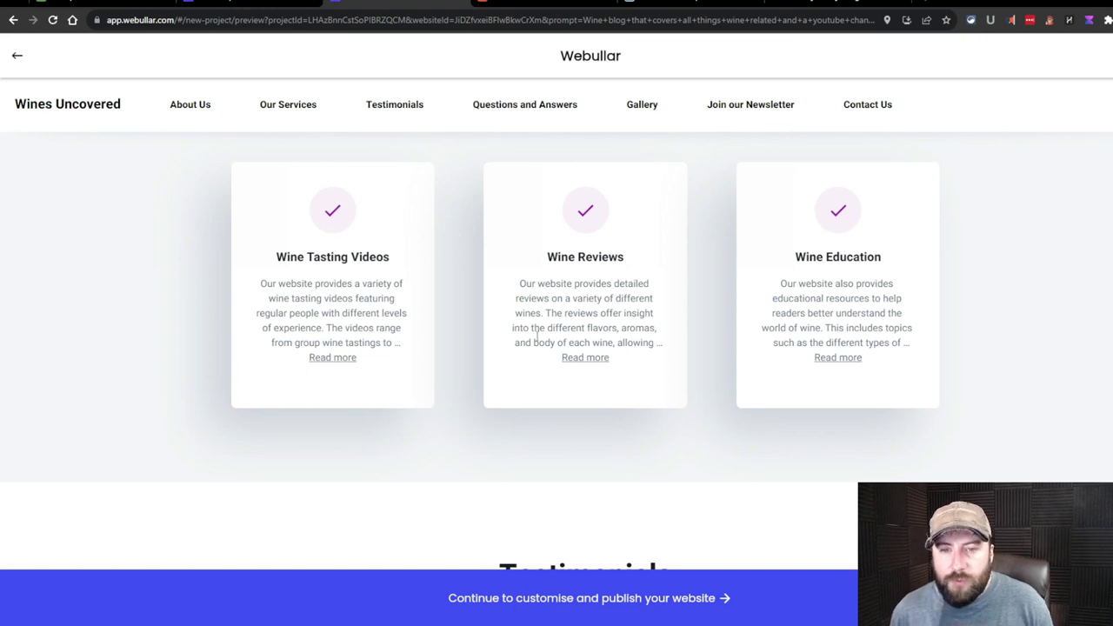
scroll(537, 335, down, 5)
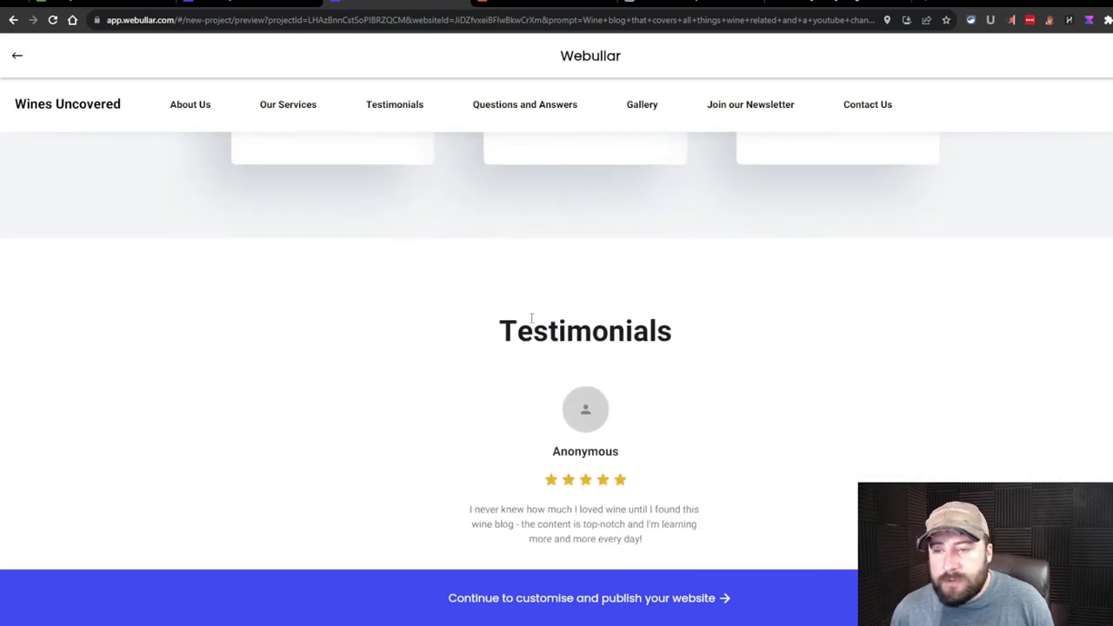
scroll(528, 295, up, 1)
click(599, 466)
click(600, 466)
click(600, 466)
scroll(701, 382, down, 3)
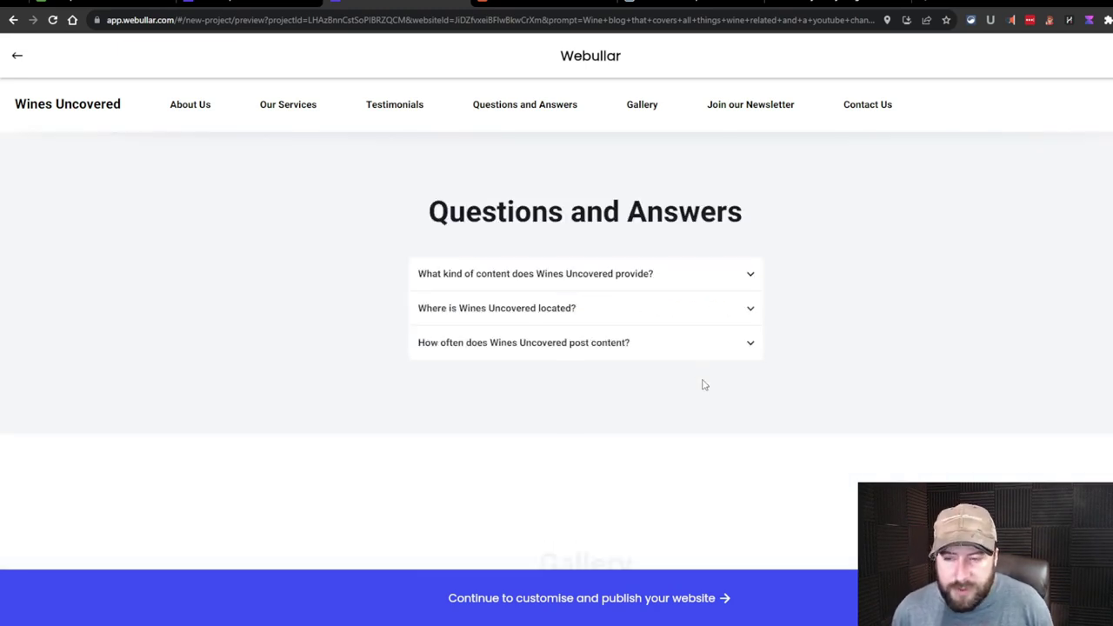
Expand each entry in Questions and Answers and read the answers on content, location and posting frequency
click(737, 287)
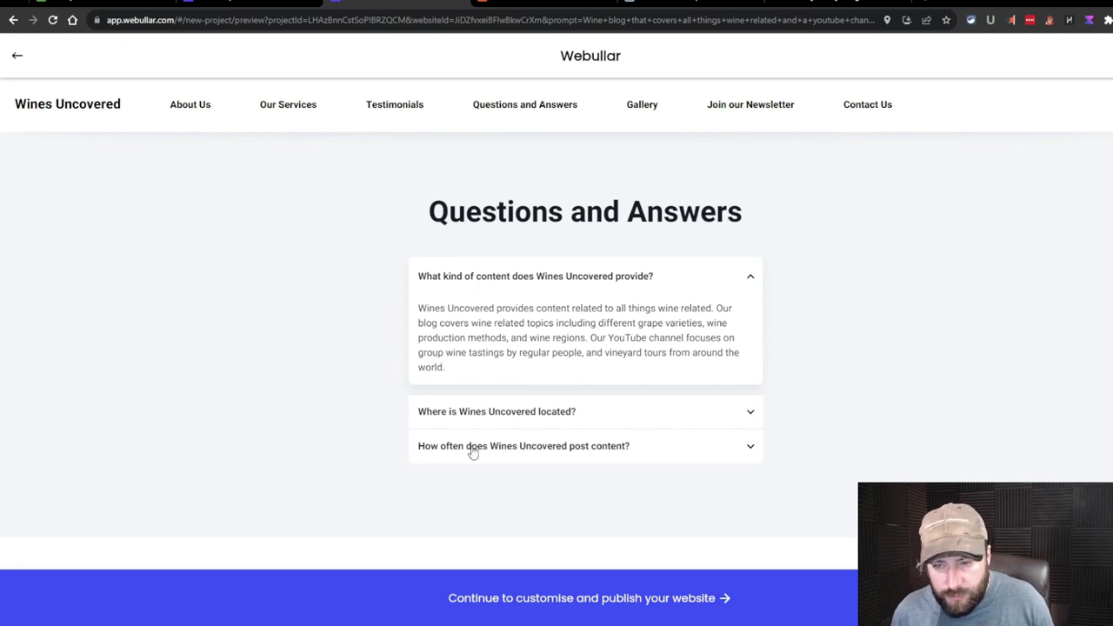
click(510, 419)
drag(710, 355, 407, 358)
click(1094, 397)
scroll(751, 347, down, 1)
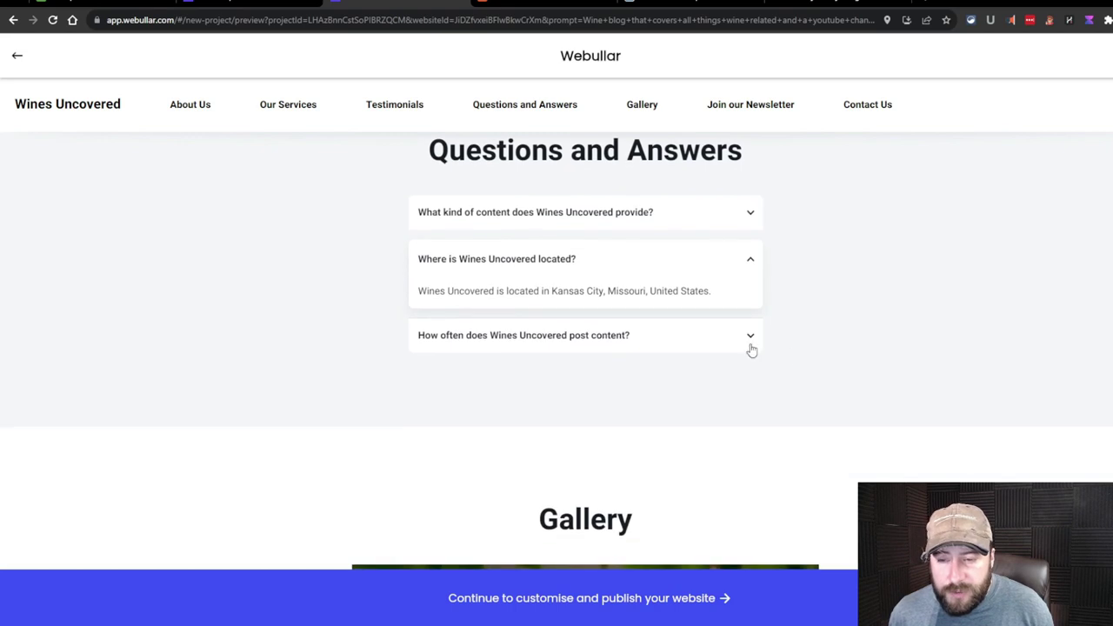
click(674, 337)
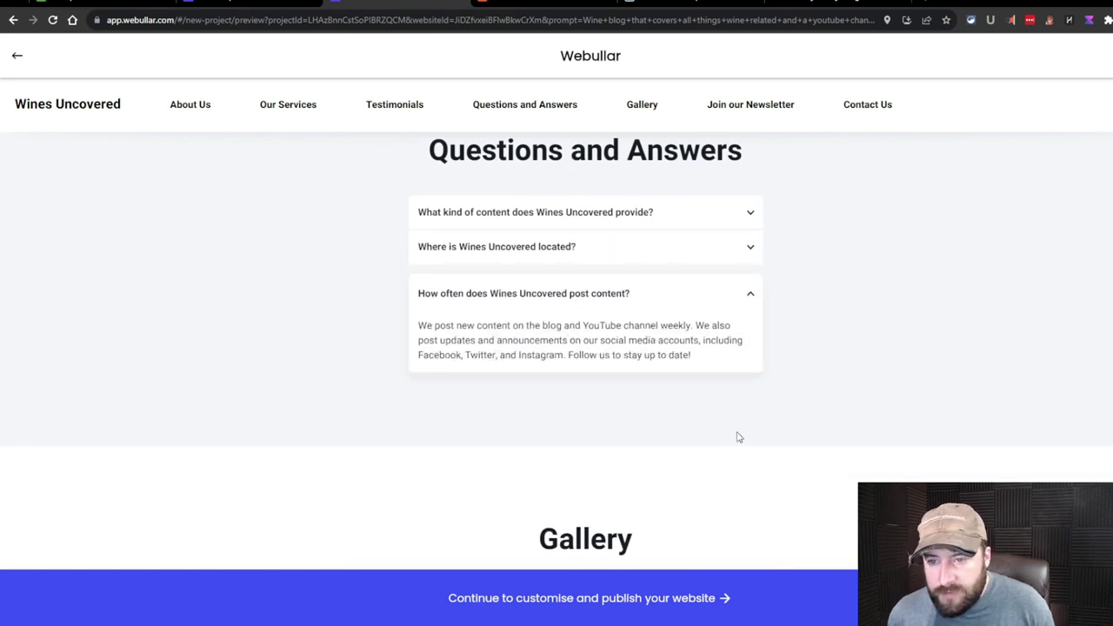
drag(706, 353, 419, 320)
click(977, 285)
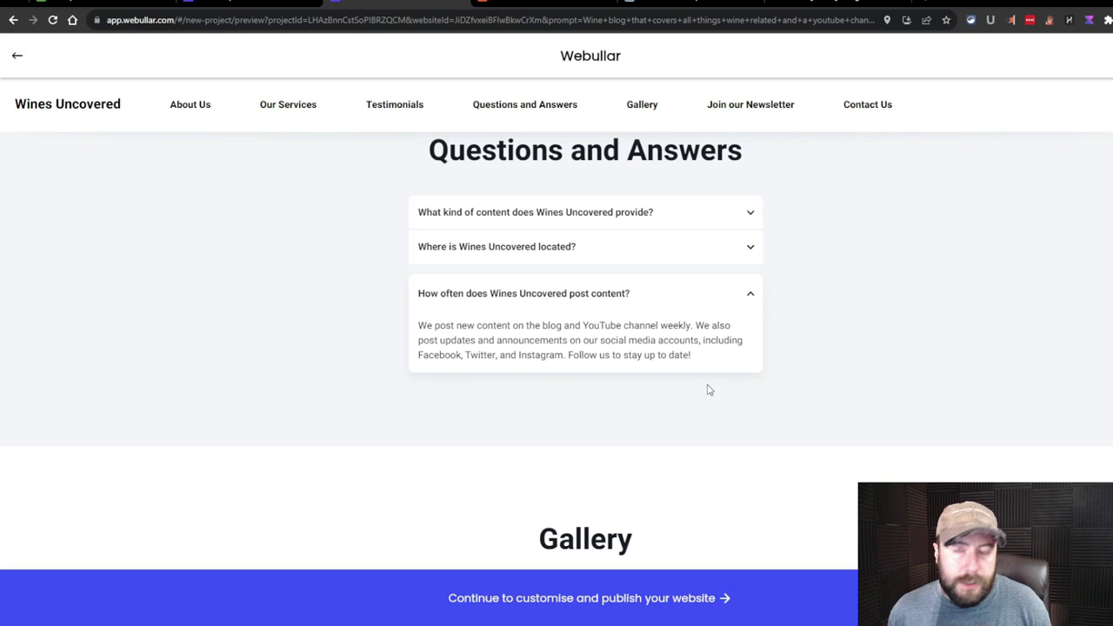
Browse the wine and vineyard photos in the Gallery slideshow, then check the contact form and footer
scroll(708, 388, down, 5)
click(899, 330)
click(904, 329)
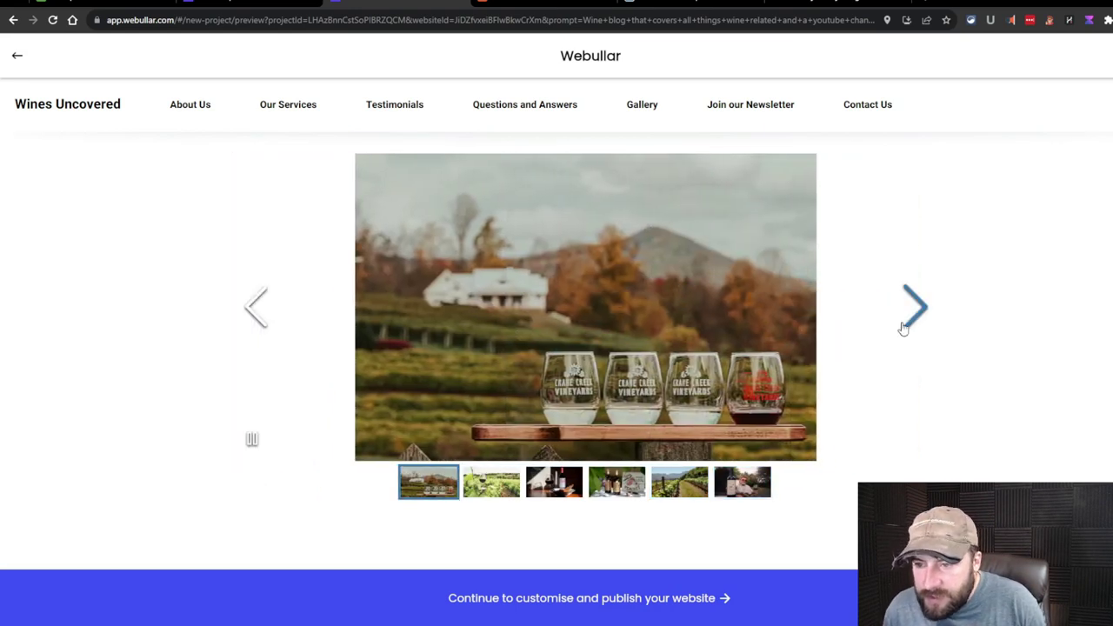
click(902, 322)
click(338, 320)
click(916, 323)
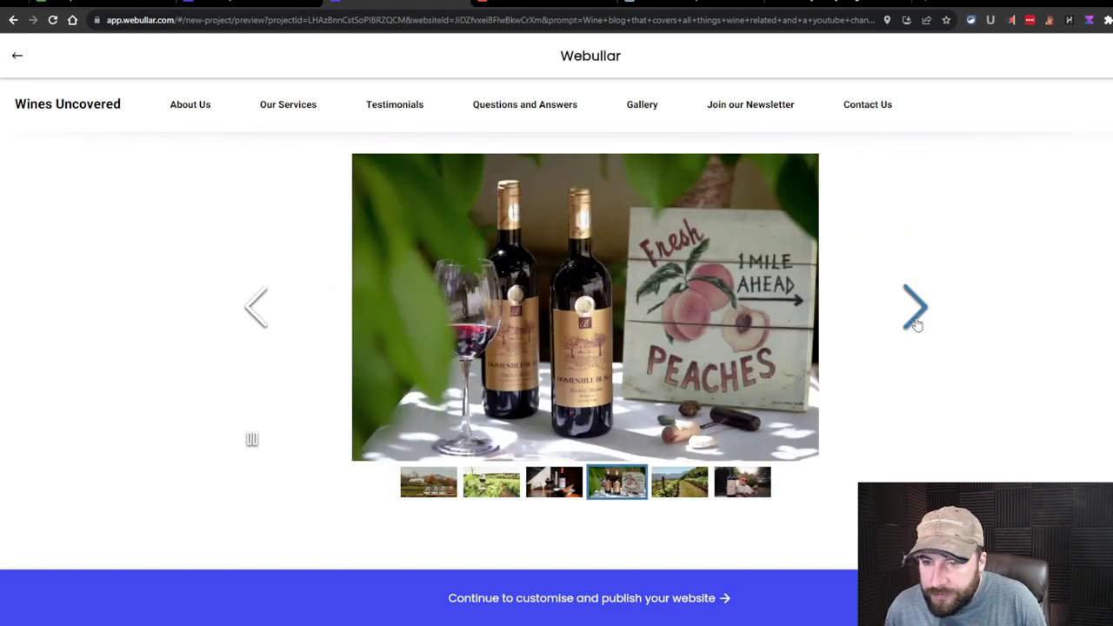
scroll(904, 347, down, 5)
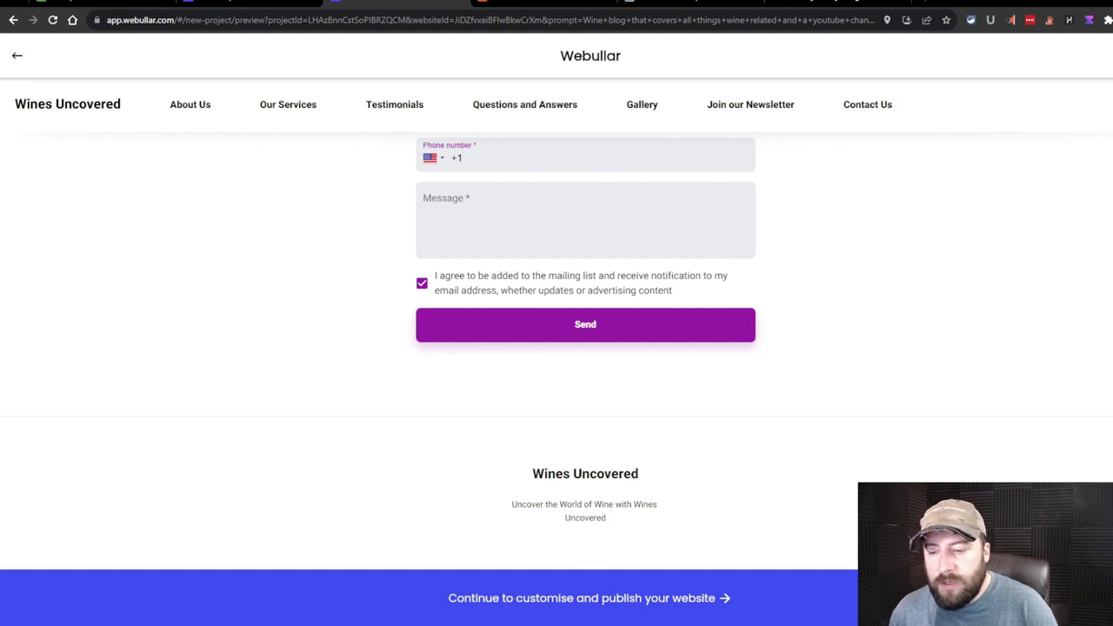
Continue to customising the generated website and open its Website management page
click(720, 596)
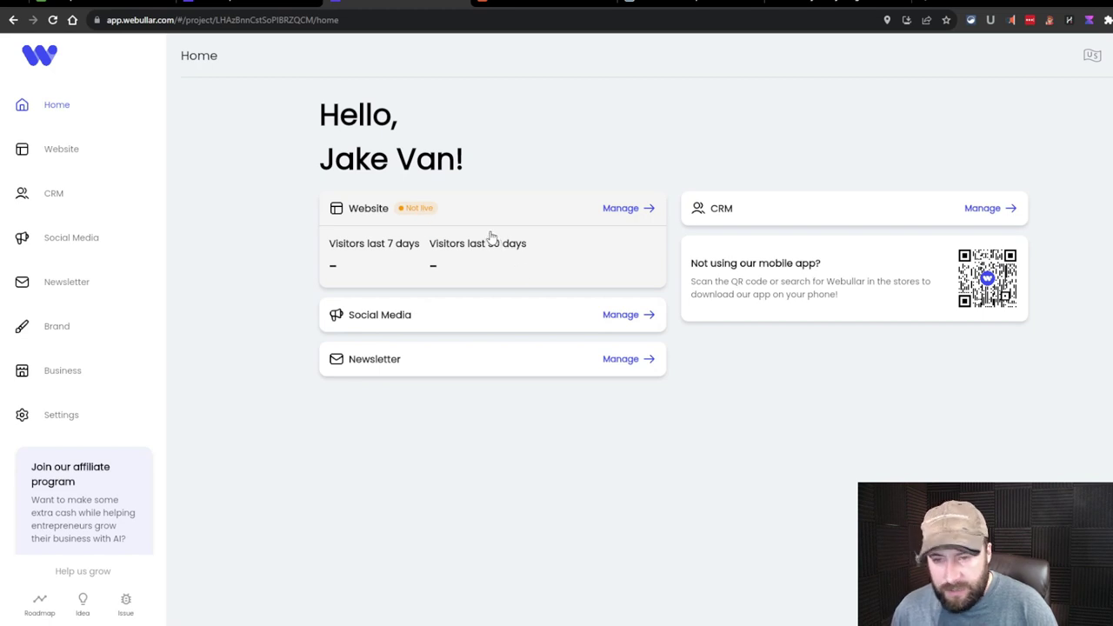
click(601, 212)
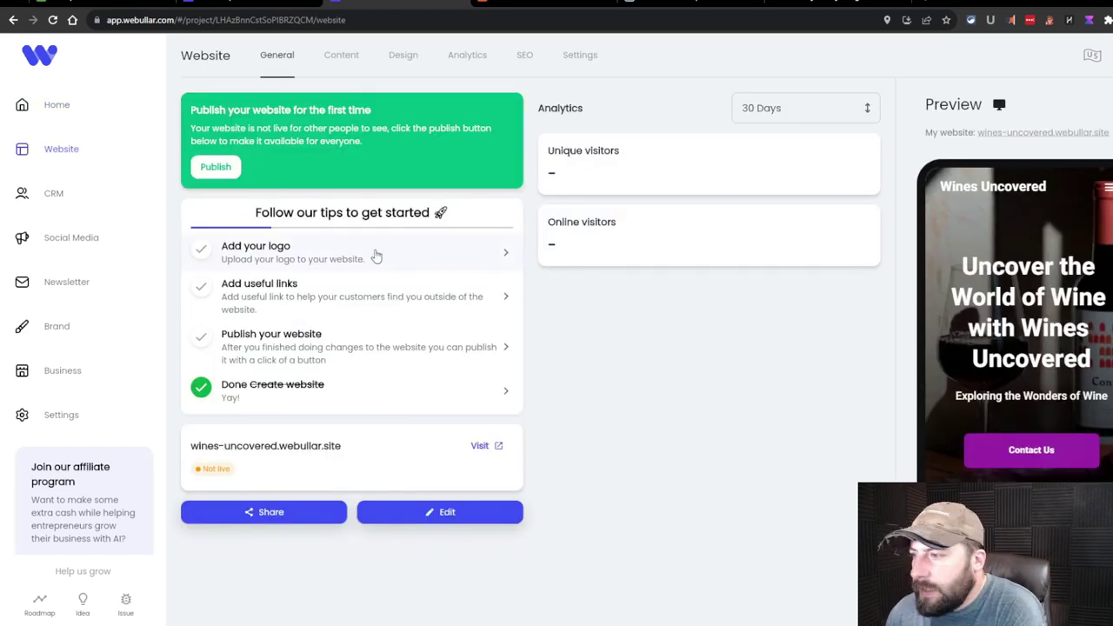
Examine the phone preview's About Us, Our Services and Testimonials sections along with their delete, reorder, edit and redesign controls
scroll(1078, 309, down, 5)
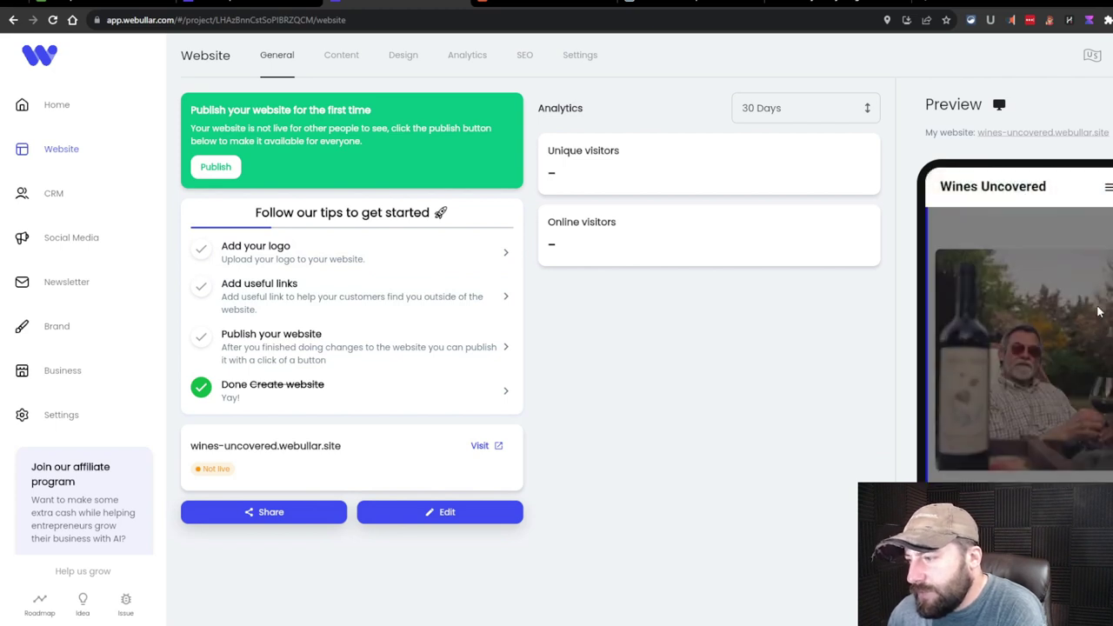
scroll(1098, 311, down, 8)
scroll(938, 392, up, 3)
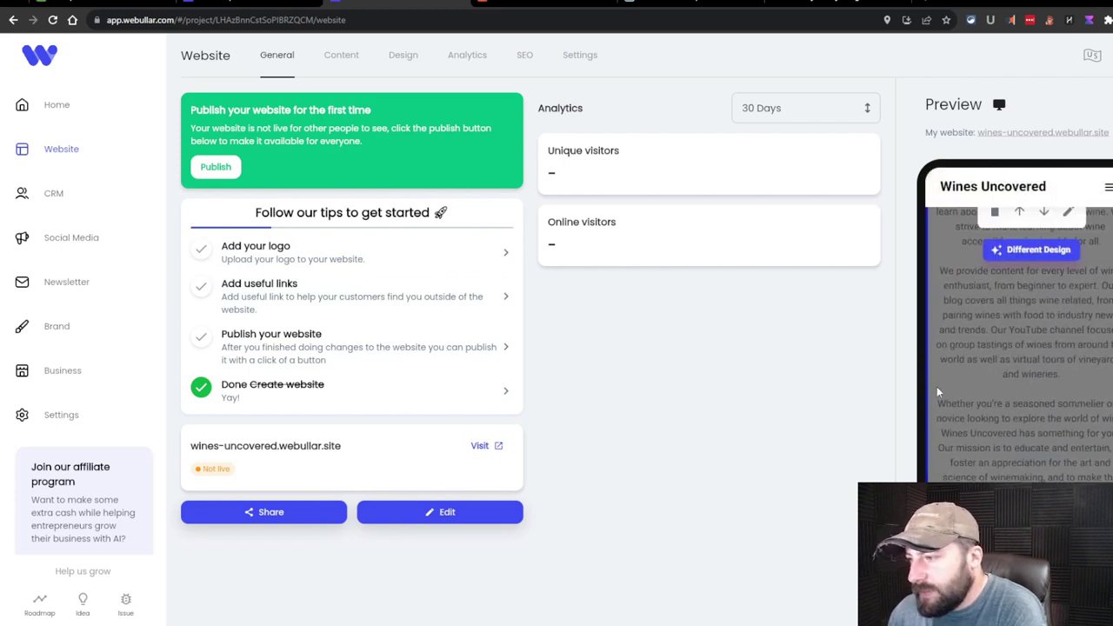
scroll(975, 293, down, 5)
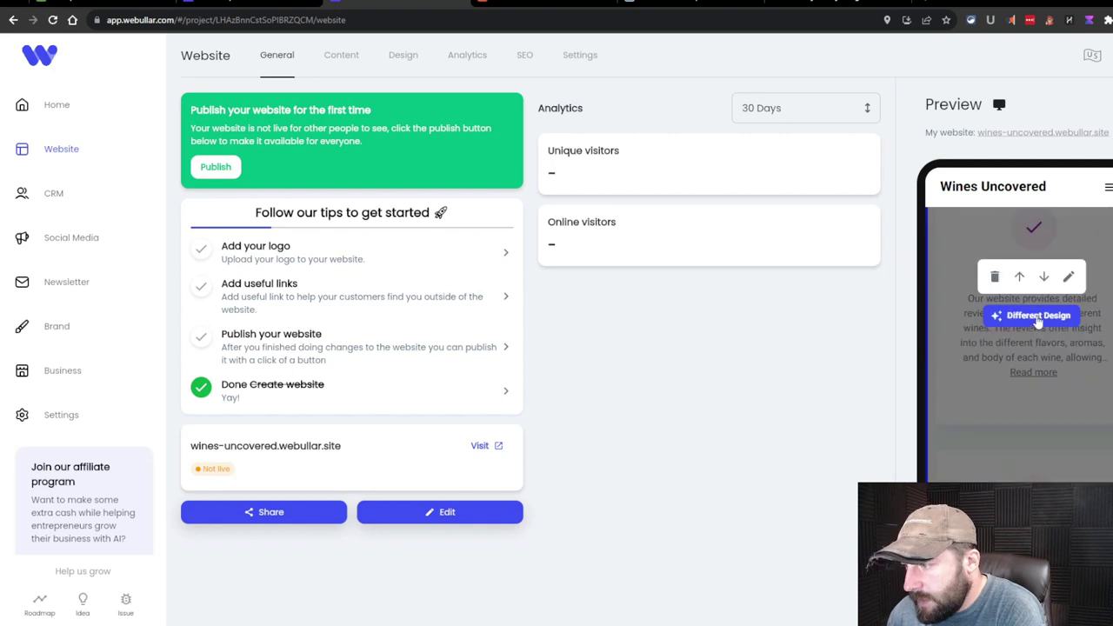
scroll(1044, 331, down, 5)
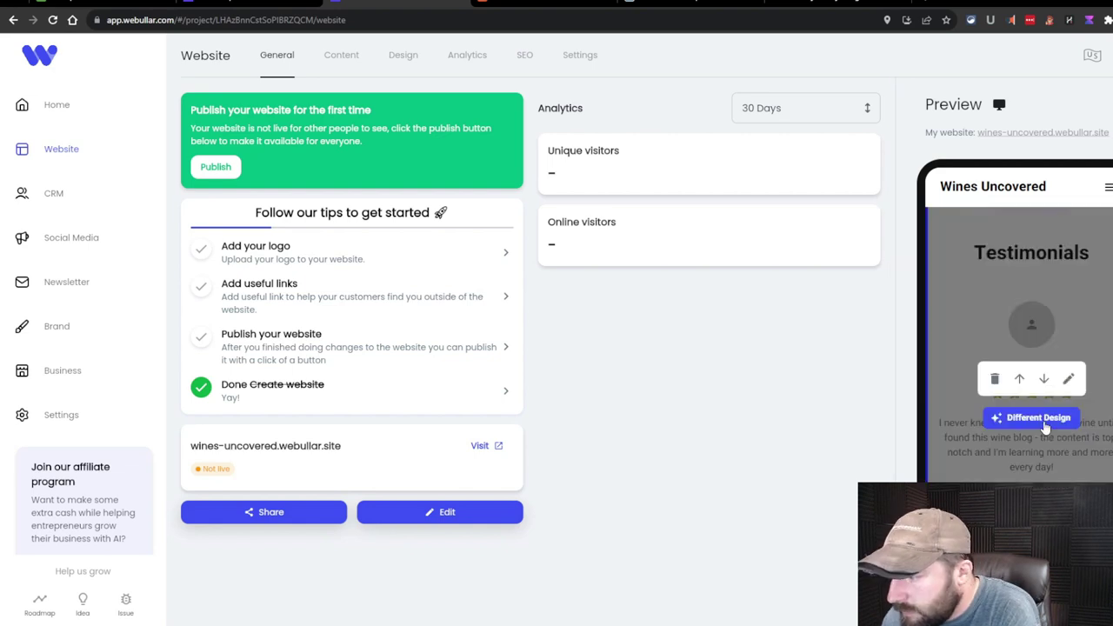
scroll(1075, 413, up, 3)
scroll(1075, 414, down, 6)
scroll(1076, 410, down, 3)
scroll(1074, 406, up, 6)
scroll(1055, 329, down, 2)
scroll(1034, 365, up, 3)
scroll(1086, 390, down, 2)
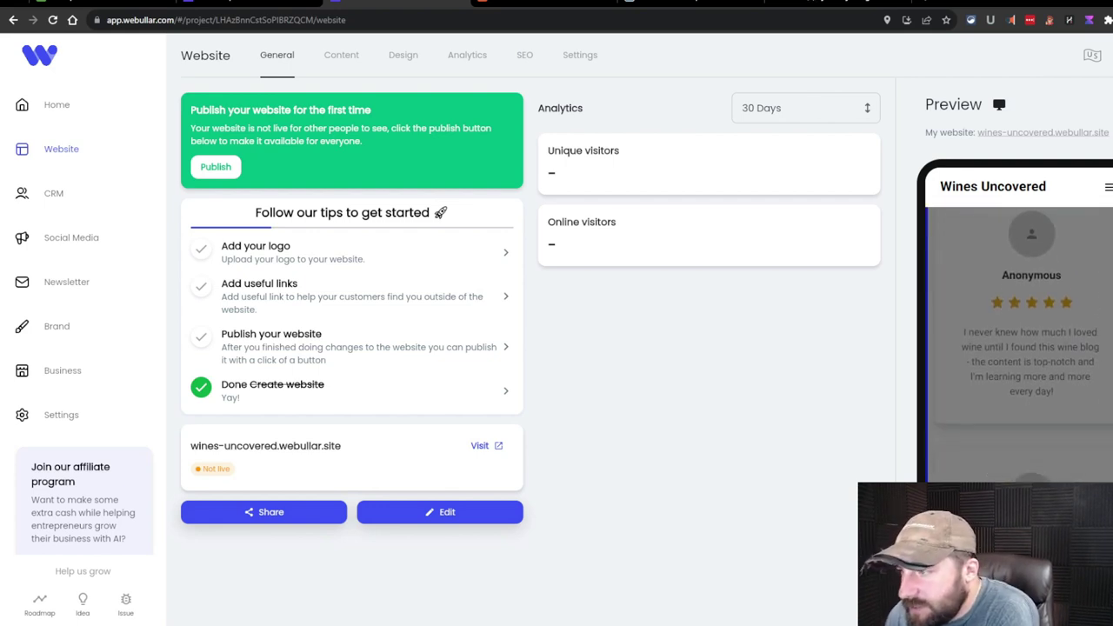
Enlarge the preview to desktop width and examine the editable Testimonials, Our Services and About Us sections
click(1030, 348)
scroll(596, 410, up, 3)
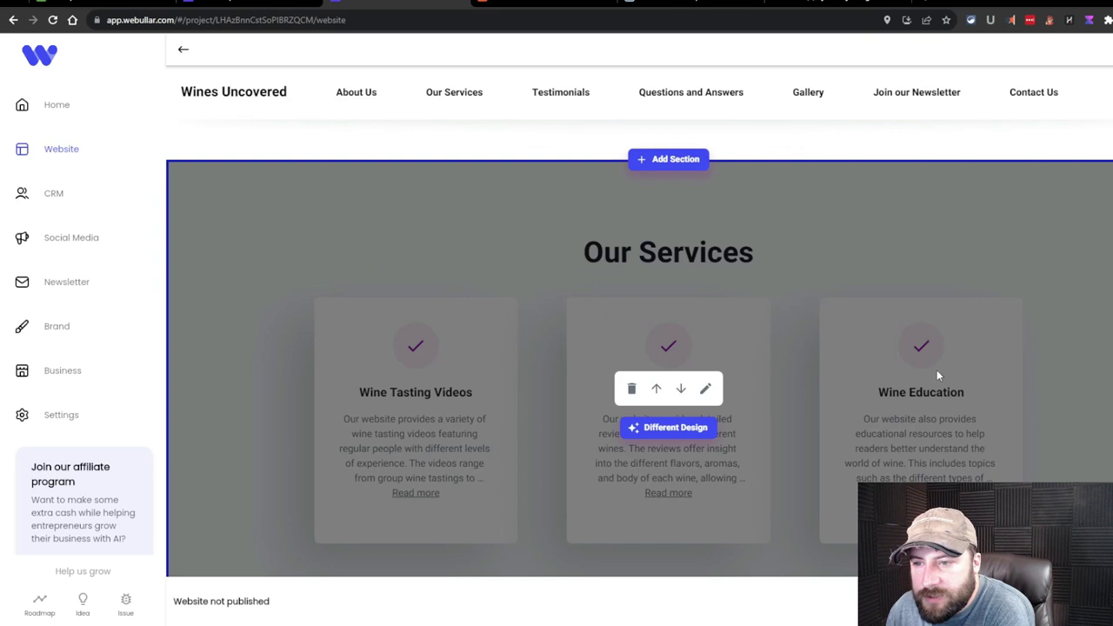
scroll(937, 343, down, 5)
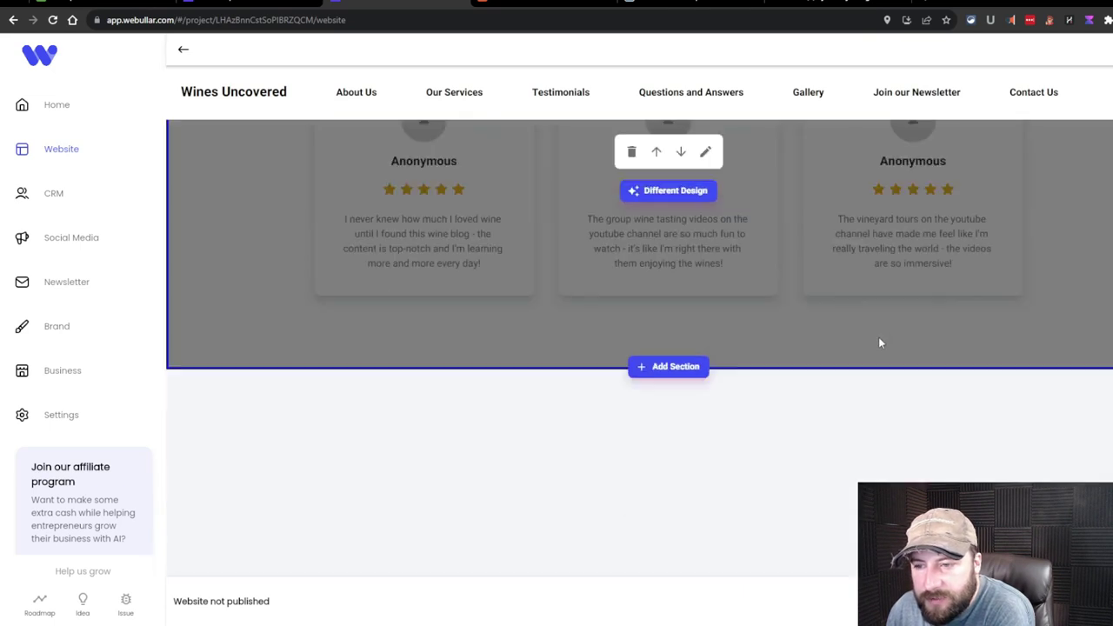
scroll(878, 343, up, 5)
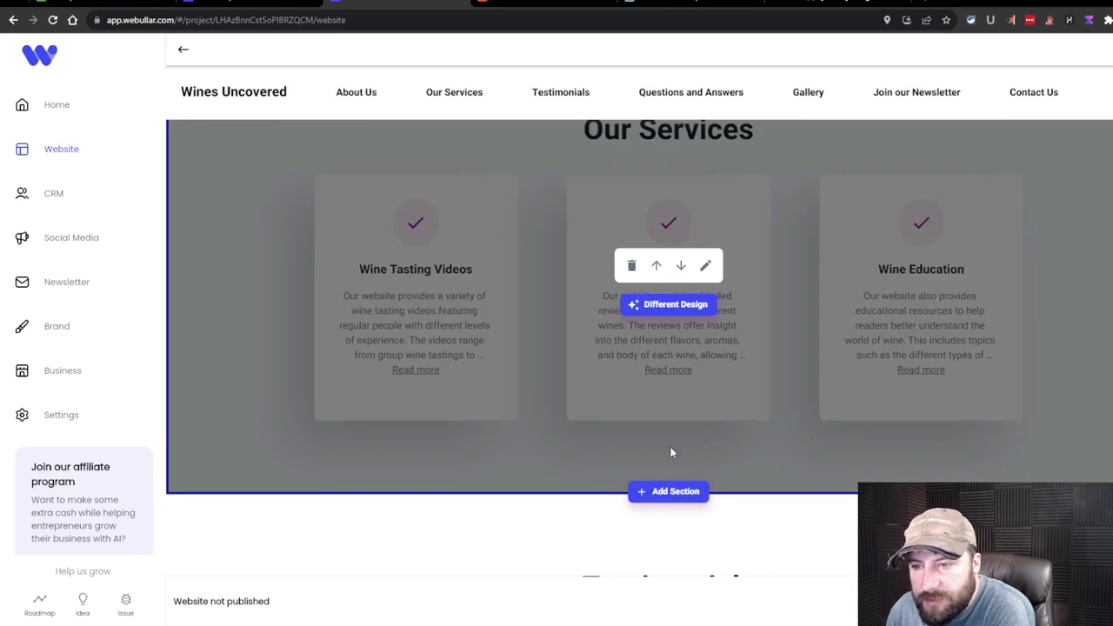
scroll(670, 452, up, 8)
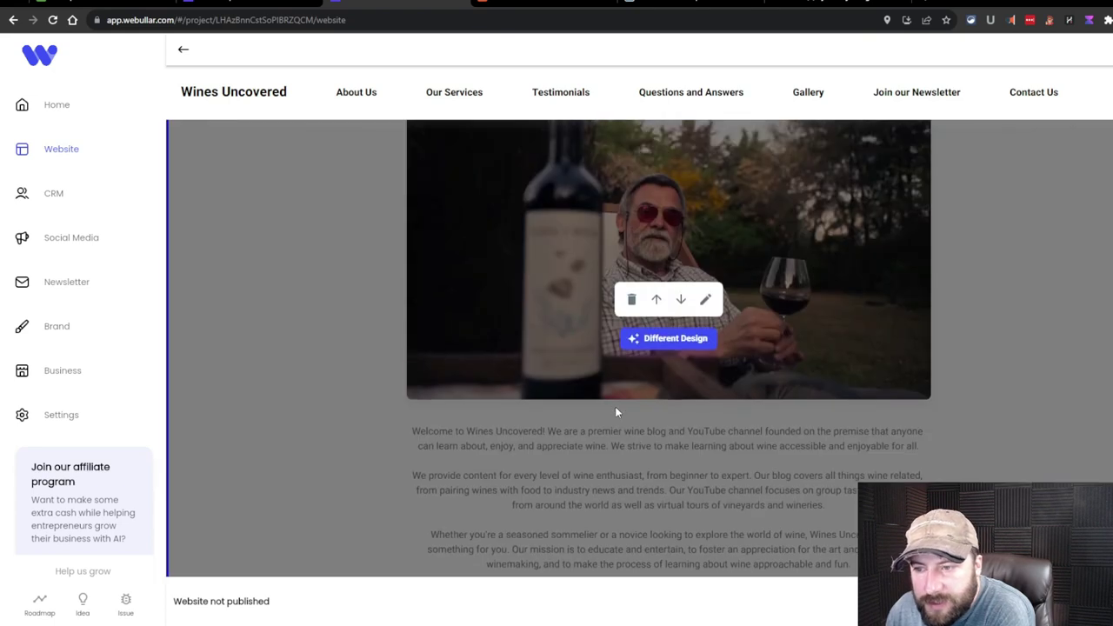
Move the Testimonials section down the page past Questions and Answers and Gallery
scroll(615, 406, up, 3)
scroll(615, 406, down, 10)
scroll(616, 400, down, 3)
scroll(615, 396, up, 8)
click(679, 403)
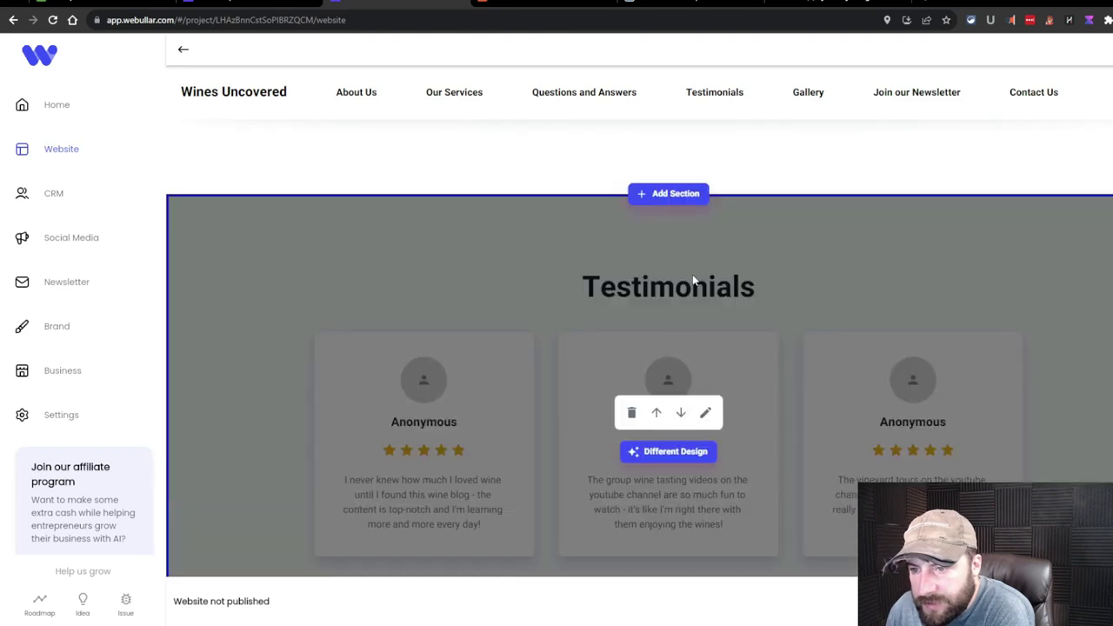
click(681, 413)
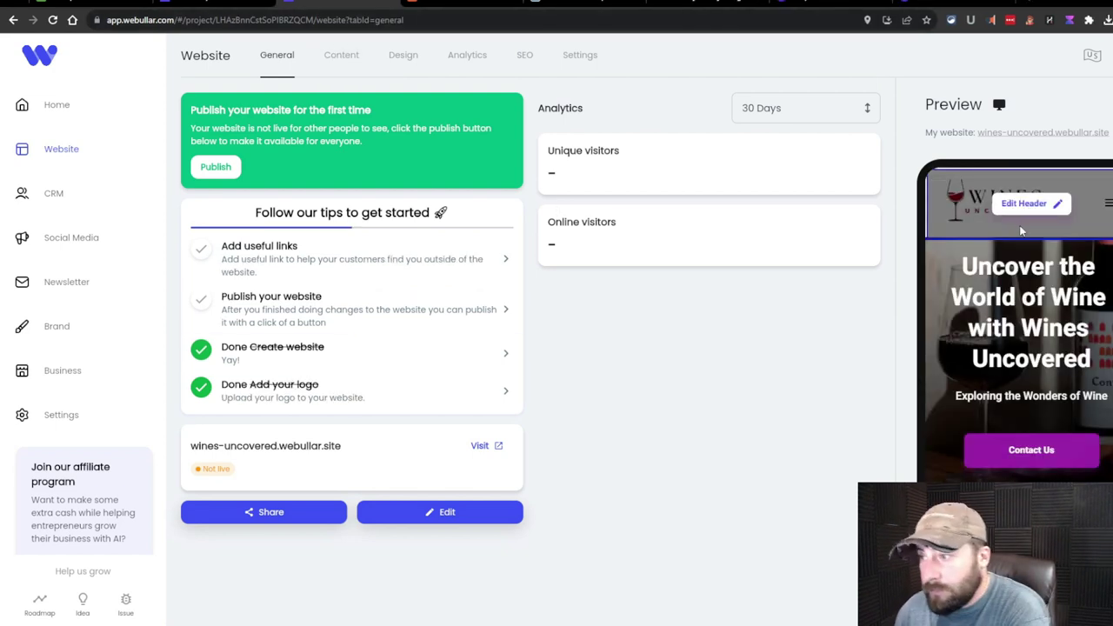
Switch to Canva to view the Wines Uncovered logo design, then return to the Webullar website page
click(782, 3)
click(904, 2)
click(783, 3)
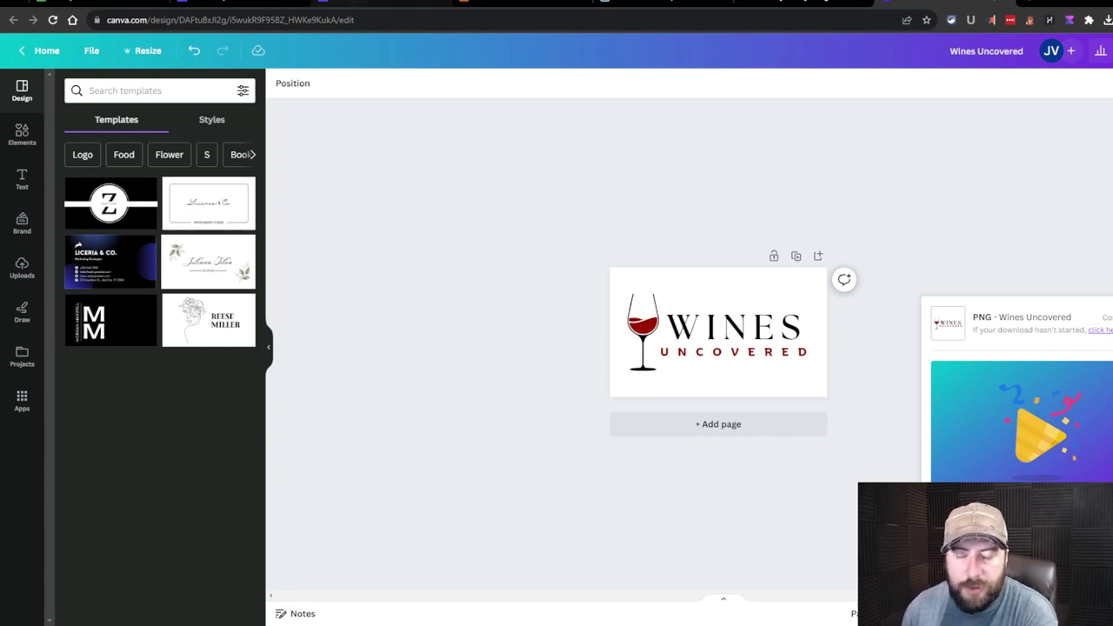
key(ctrl+Tab)
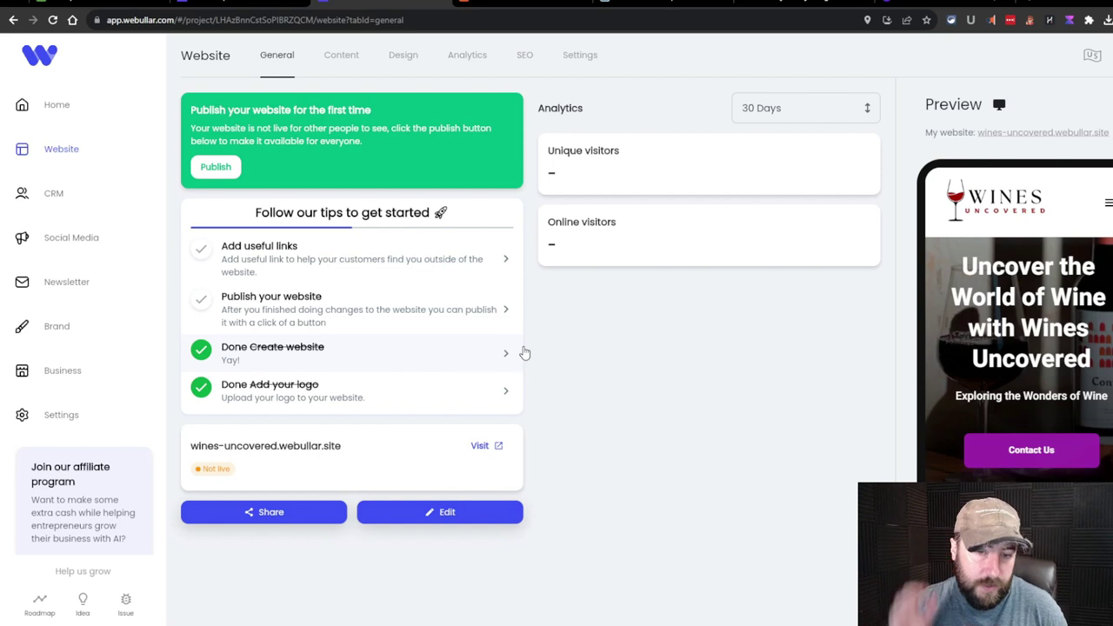
Open the website's header settings, examine the logo, logo height and links options, and return to the overview
scroll(1085, 248, down, 1)
scroll(1085, 248, up, 1)
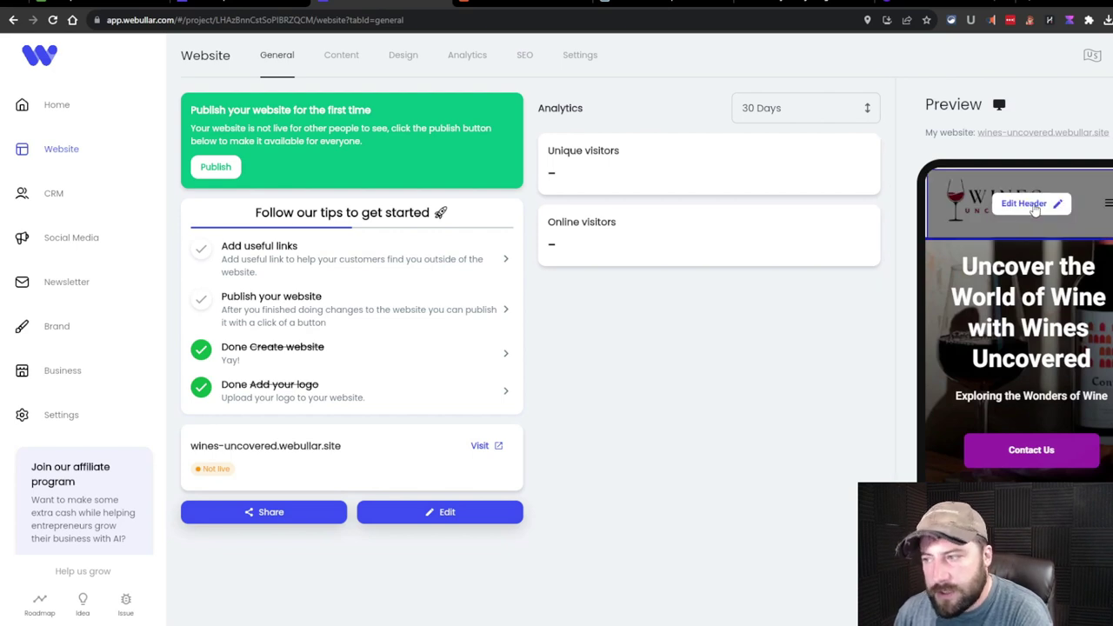
click(1061, 218)
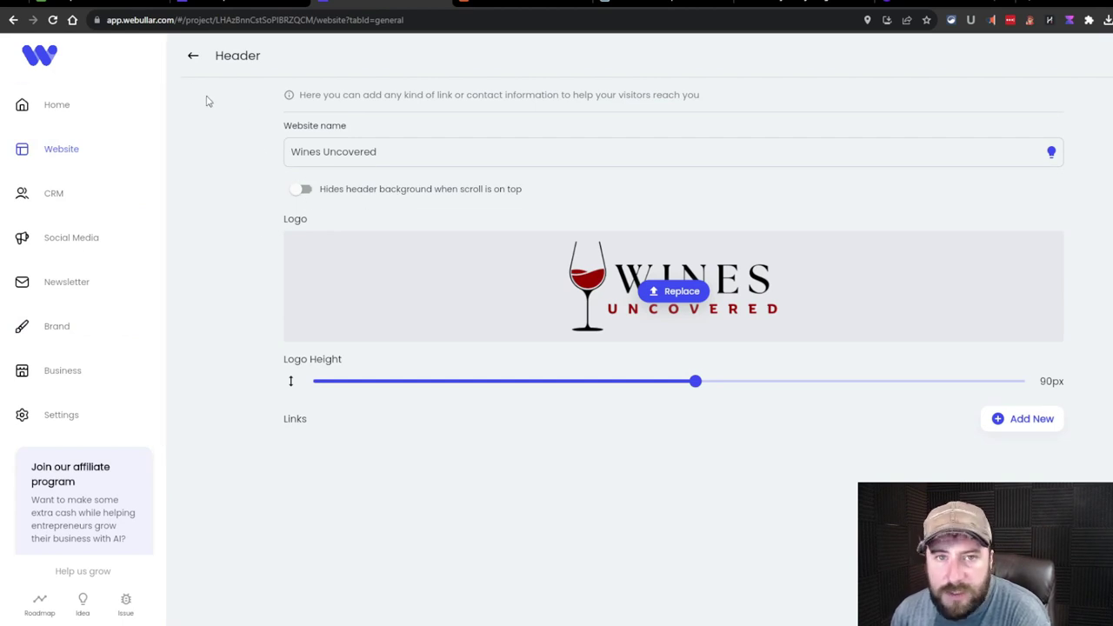
click(193, 55)
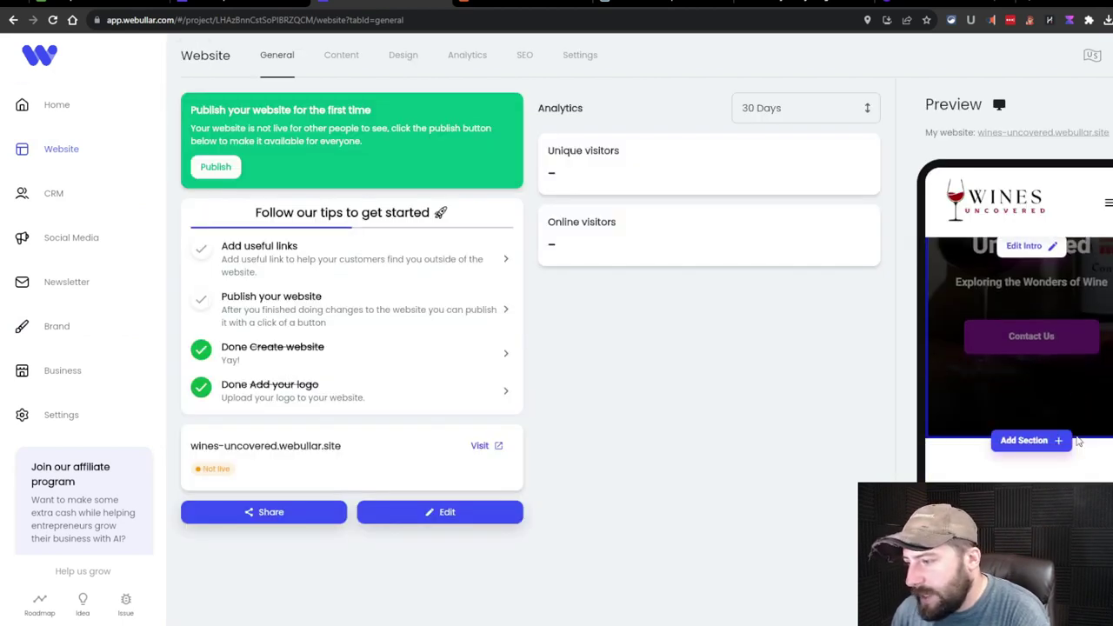
Look through the phone preview from the intro to the Gallery, then open the website's list of content blocks
scroll(1038, 470, up, 2)
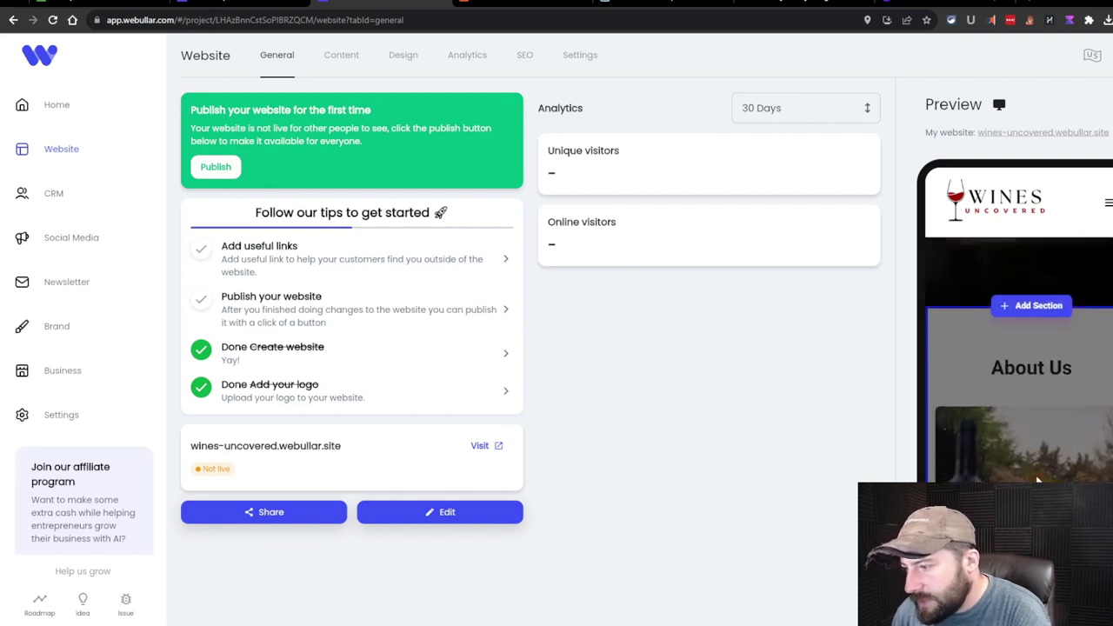
scroll(1039, 379, down, 5)
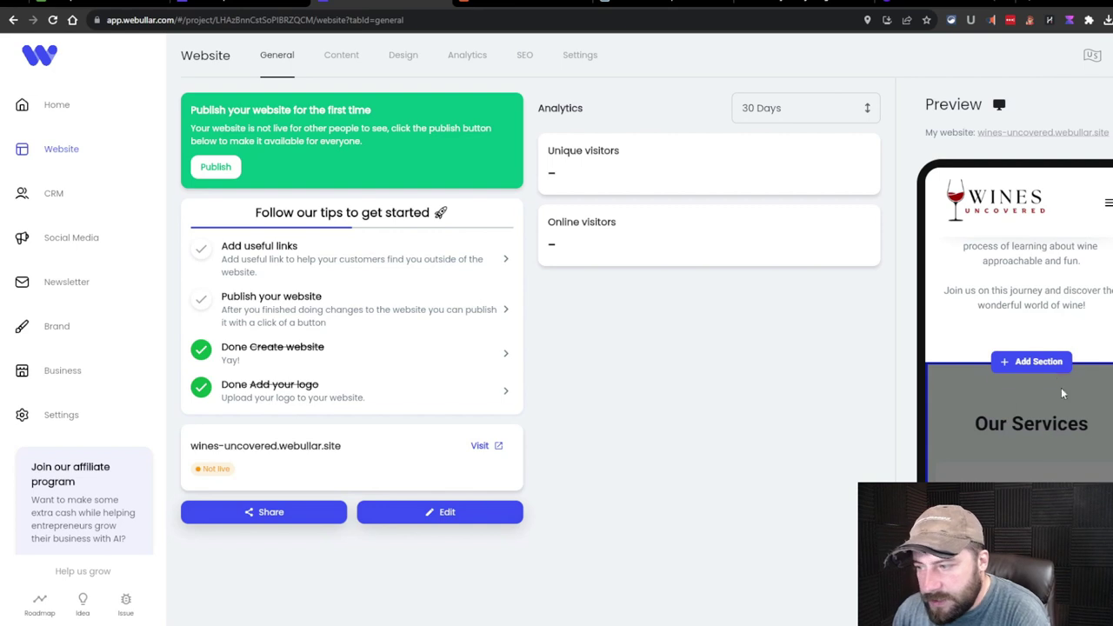
scroll(1056, 383, down, 3)
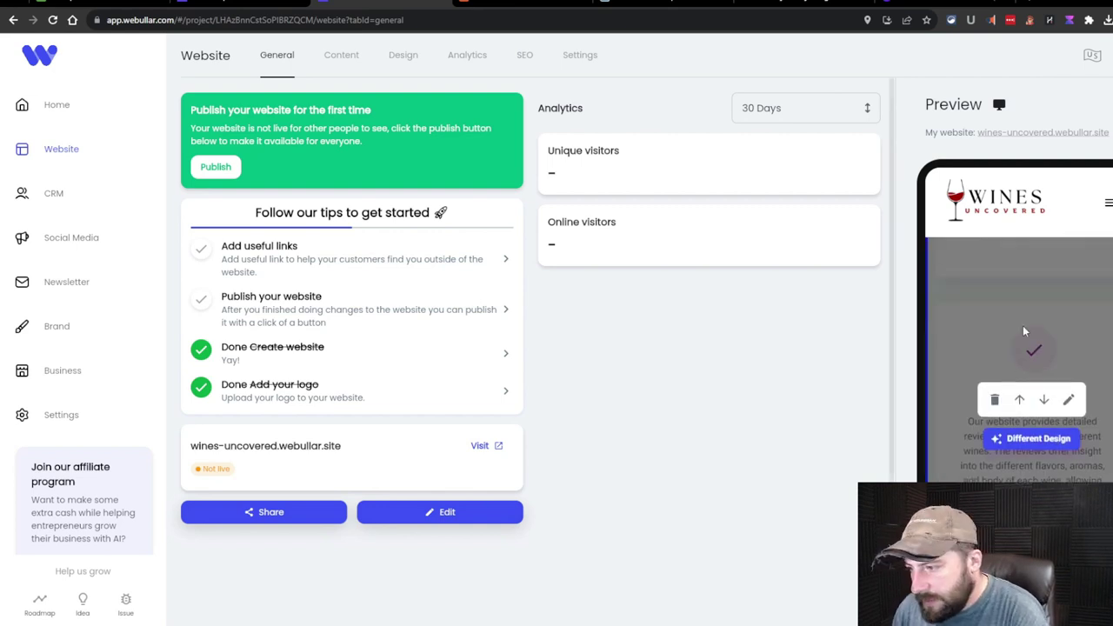
scroll(1022, 327, down, 3)
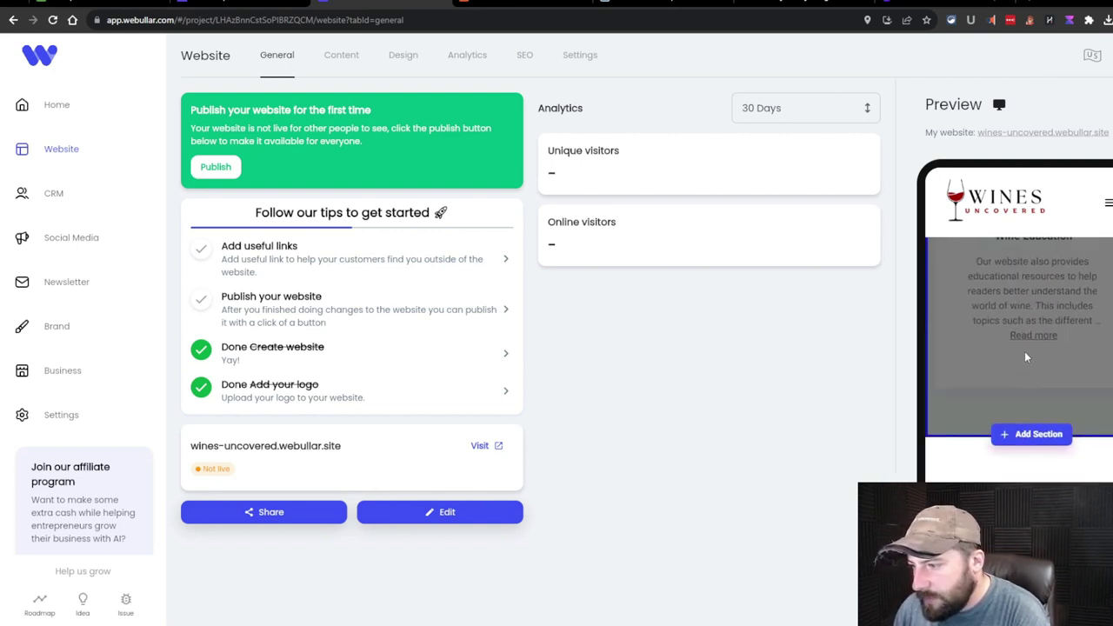
scroll(1026, 354, down, 5)
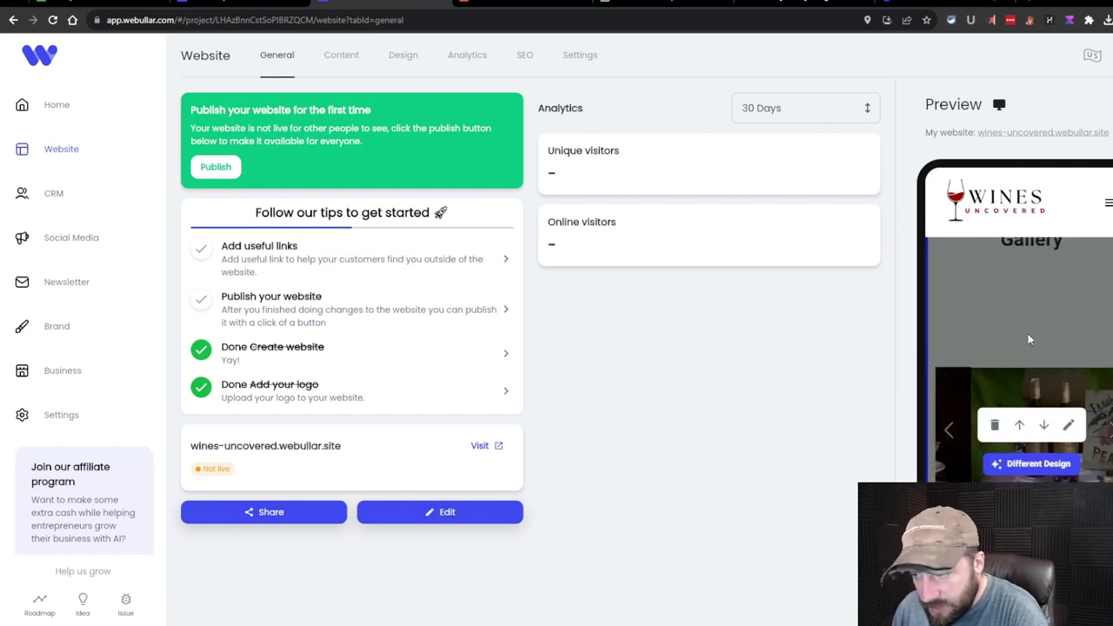
scroll(1028, 339, up, 2)
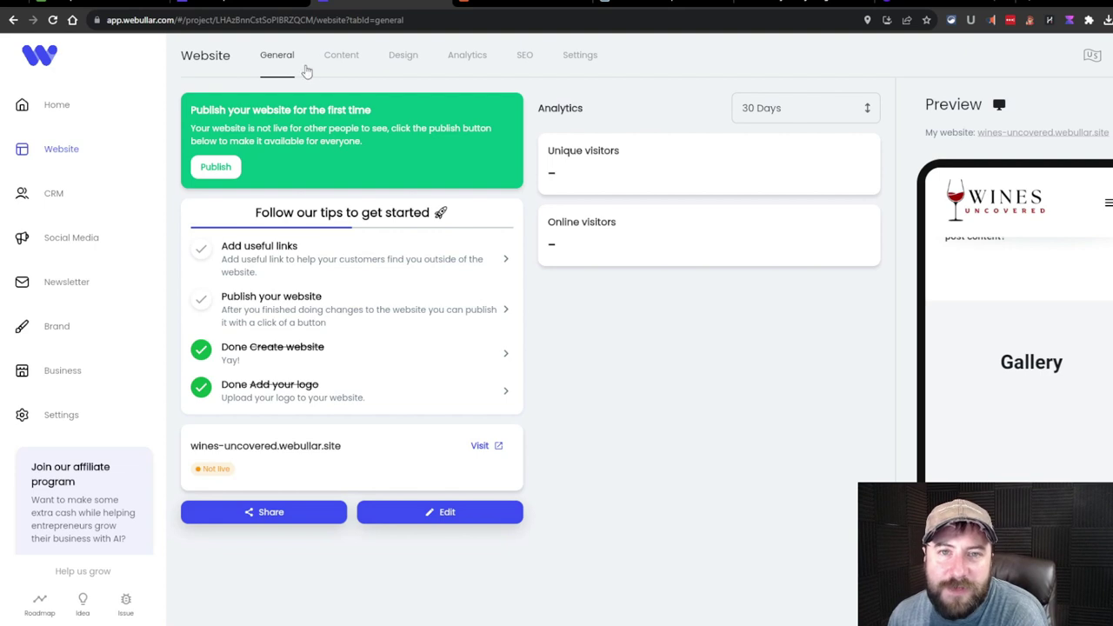
click(339, 59)
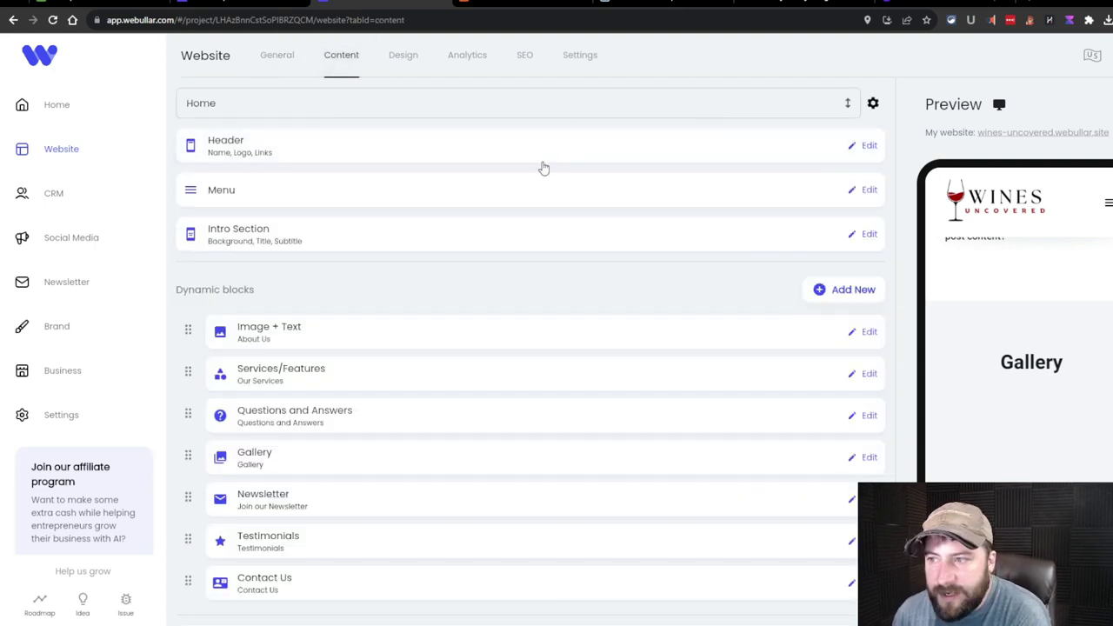
scroll(495, 252, down, 2)
scroll(495, 252, up, 2)
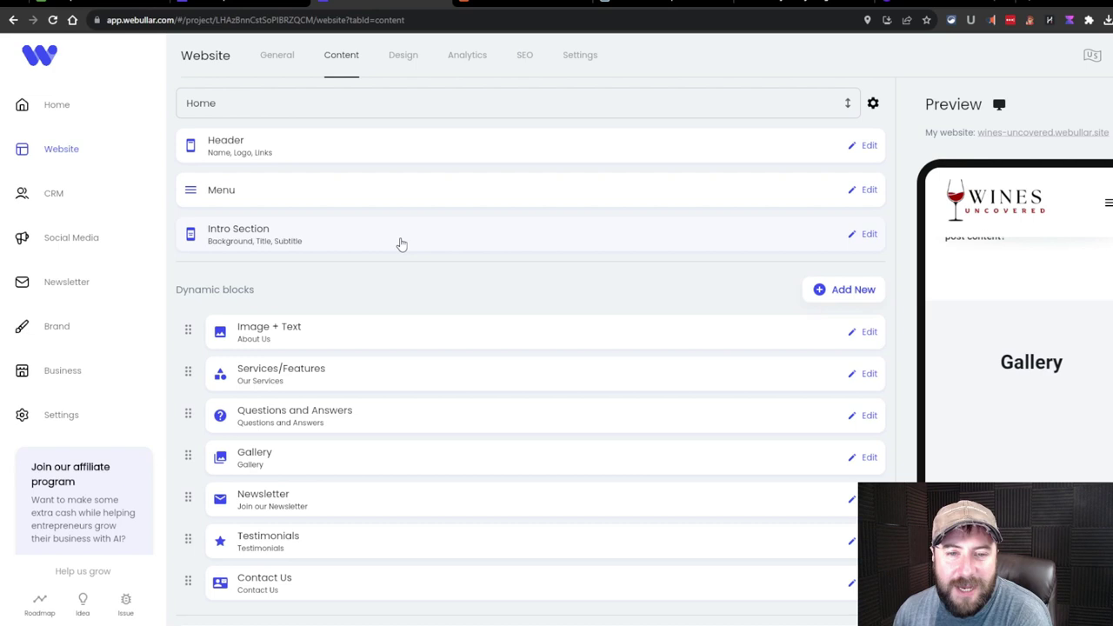
scroll(365, 239, down, 2)
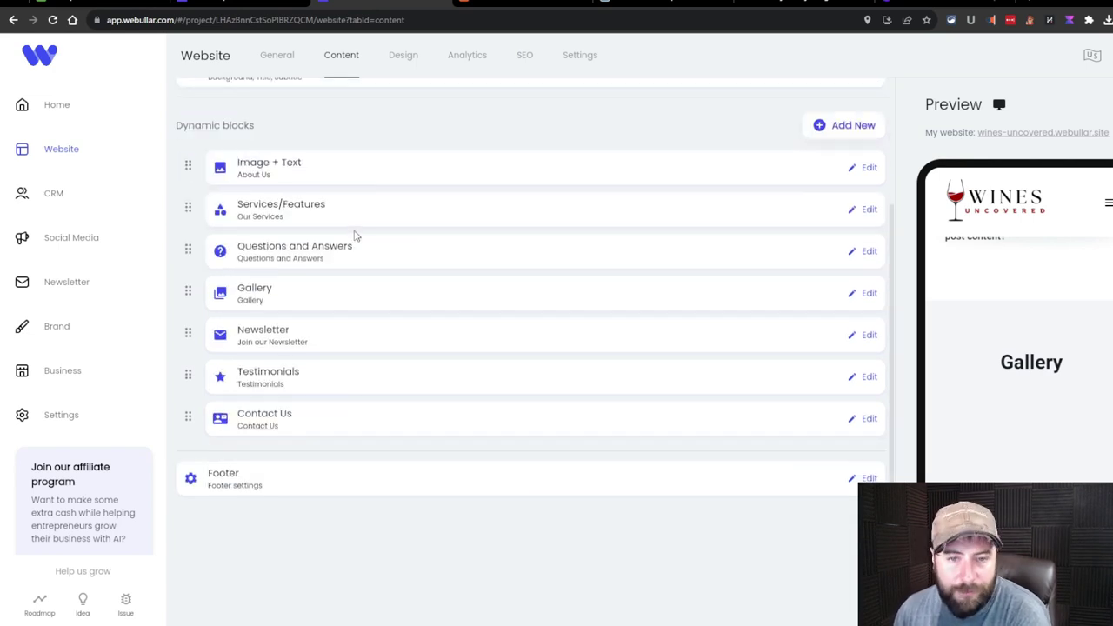
scroll(451, 459, up, 2)
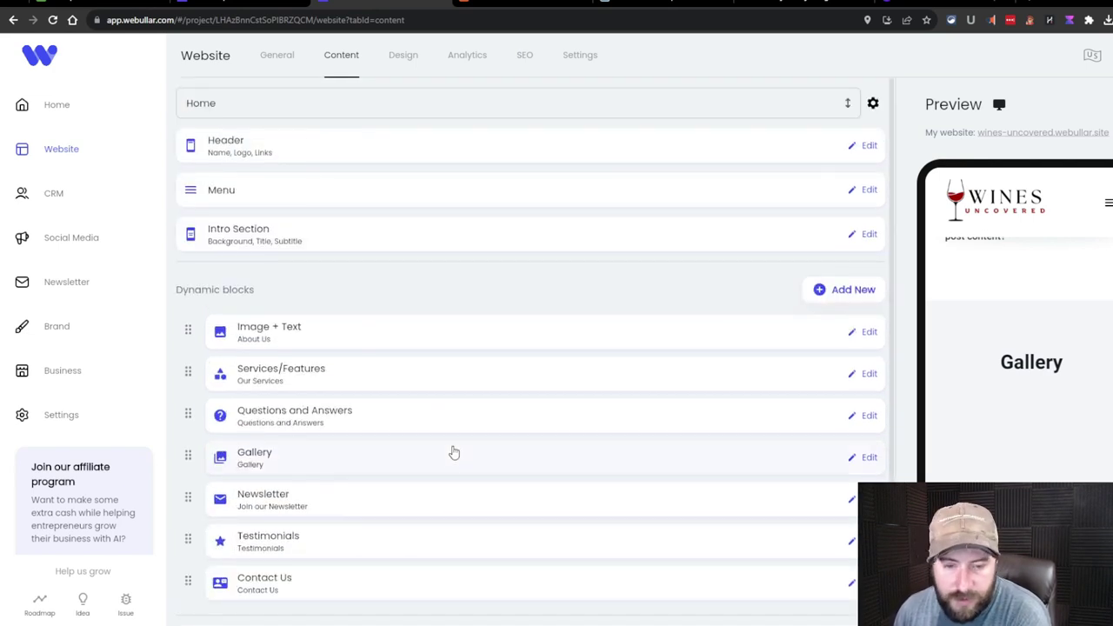
Open the website's design settings and try dark mode and right-to-left text direction, switching each one back
click(402, 61)
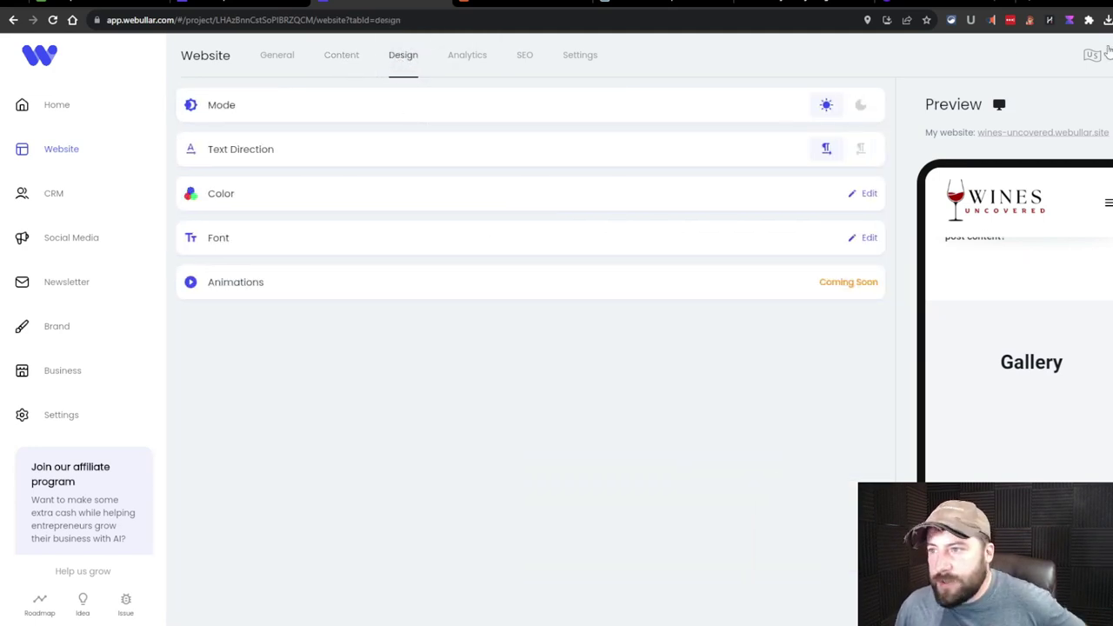
click(873, 104)
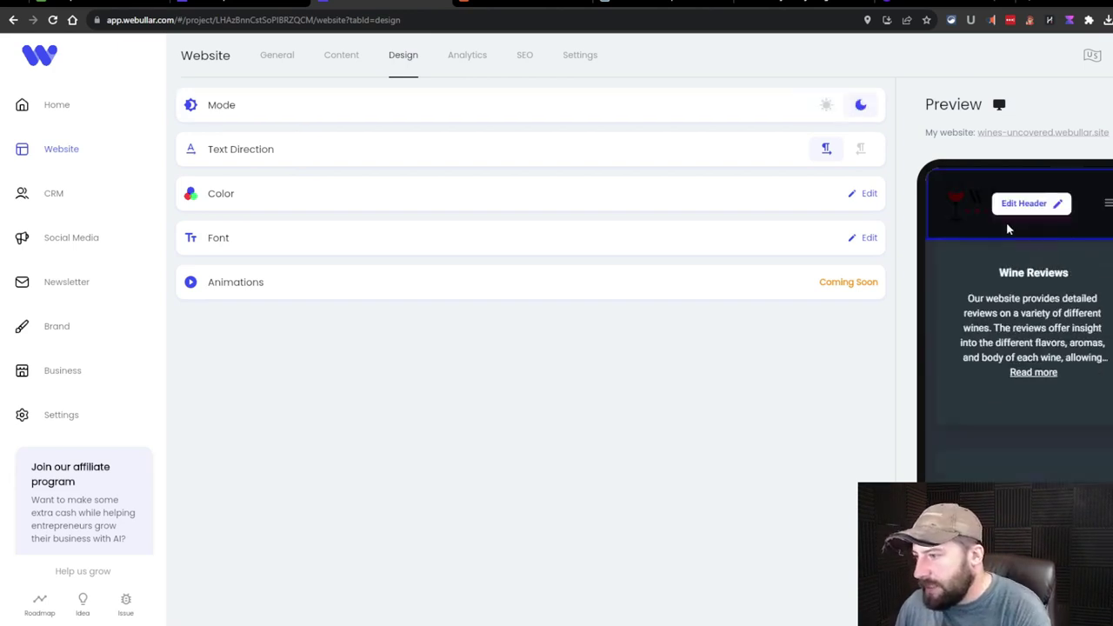
click(827, 107)
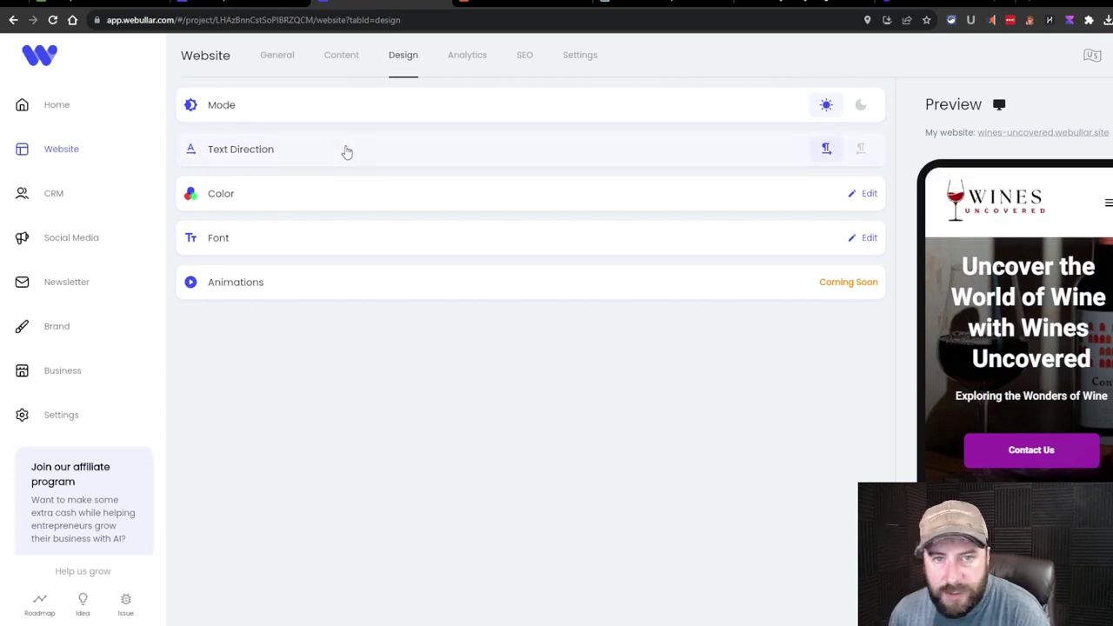
click(861, 150)
click(826, 149)
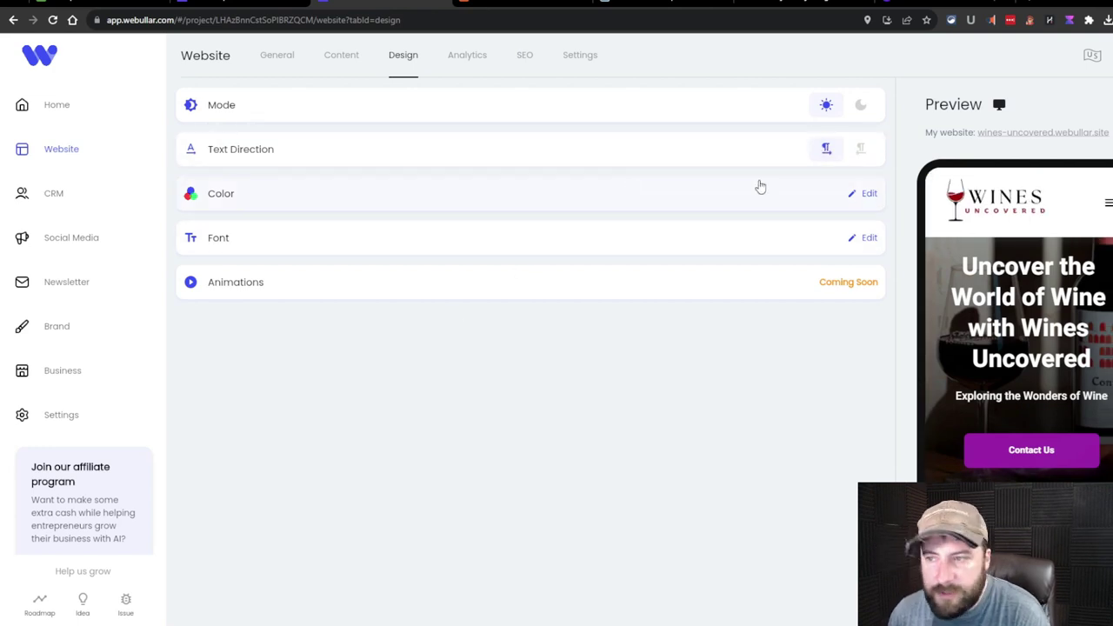
Set the website colour to the first red swatch of the Dark palette and return to the design settings
click(861, 193)
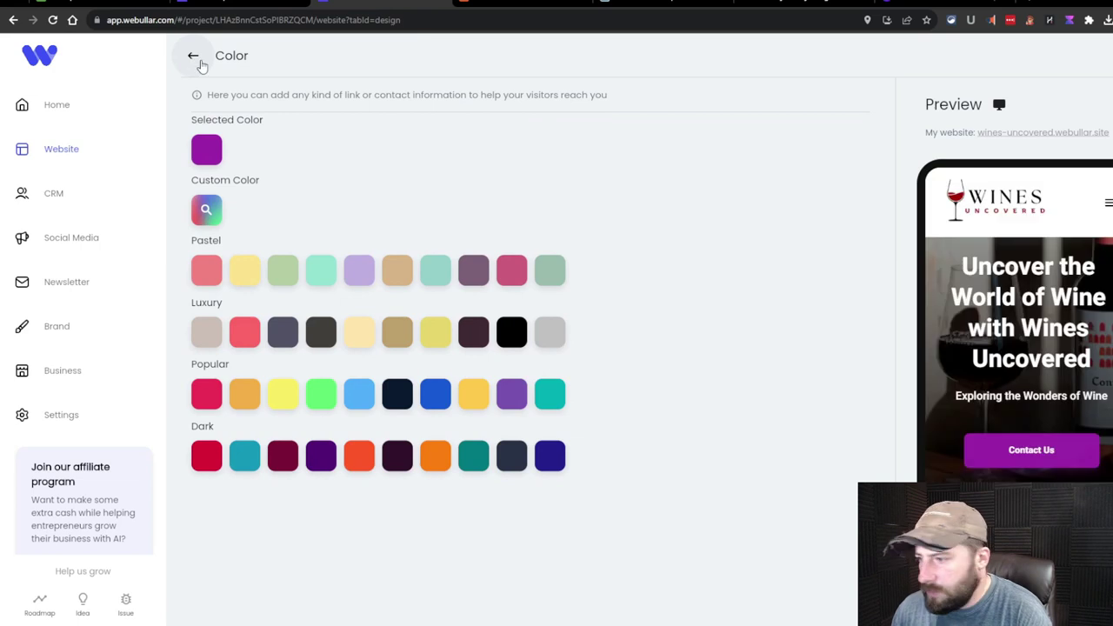
click(198, 61)
scroll(1014, 383, down, 1)
scroll(1013, 378, up, 1)
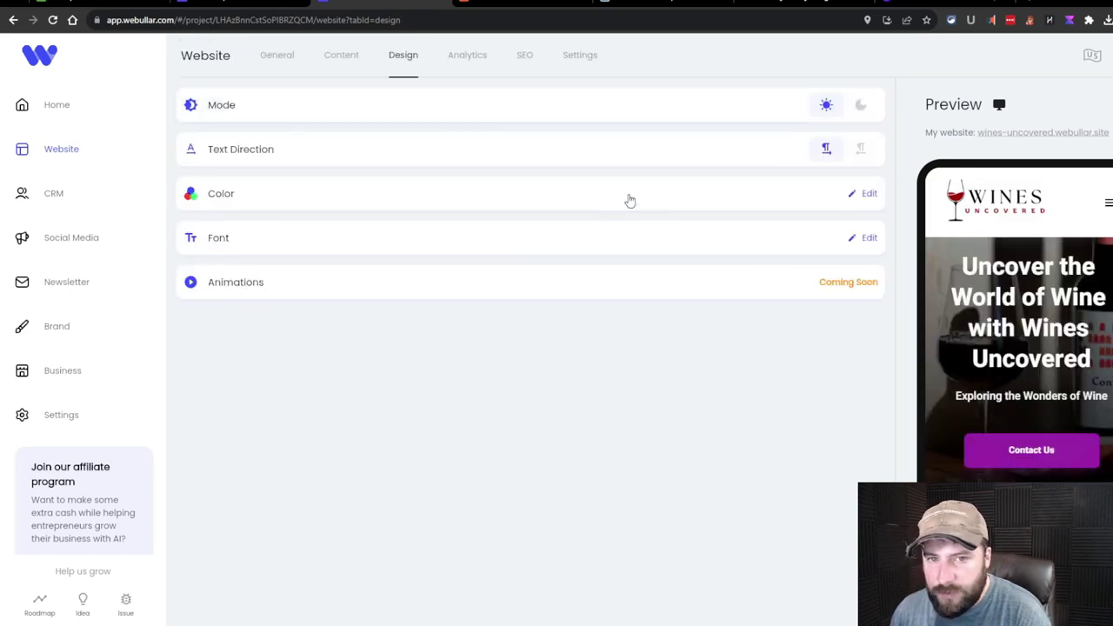
click(688, 196)
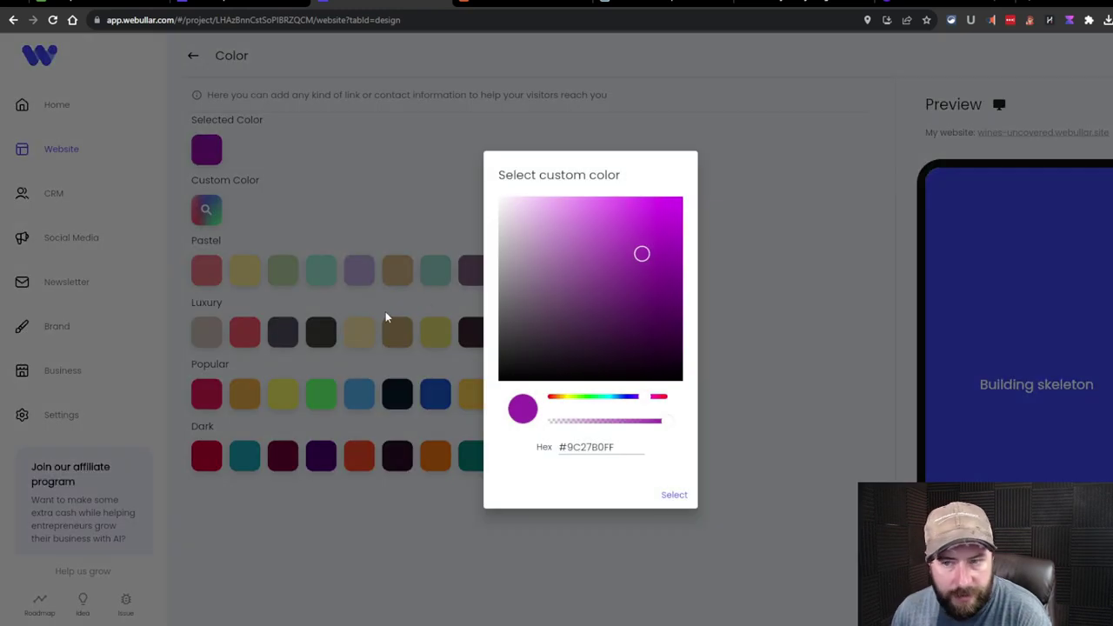
click(385, 313)
click(206, 458)
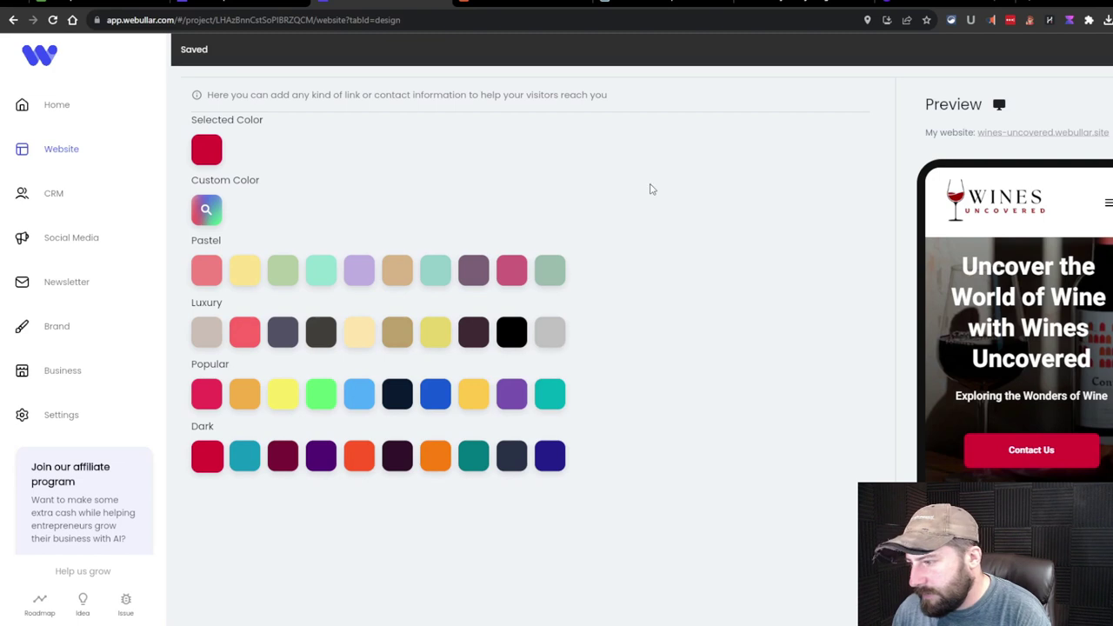
click(193, 55)
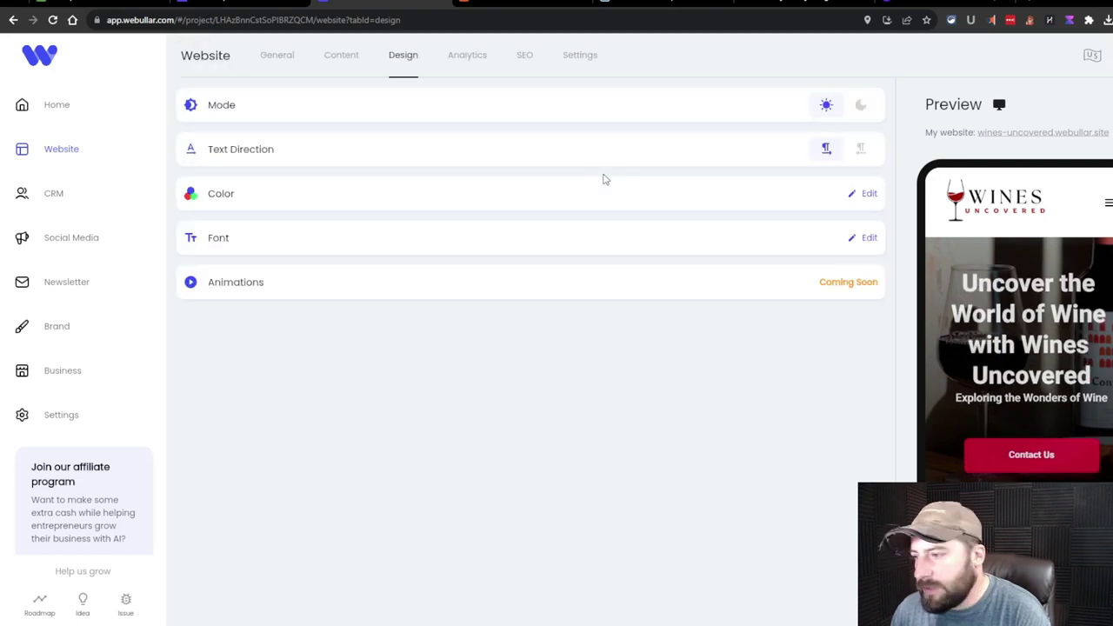
Examine the available font families for the website, then open its 30-day visitor analytics
click(590, 244)
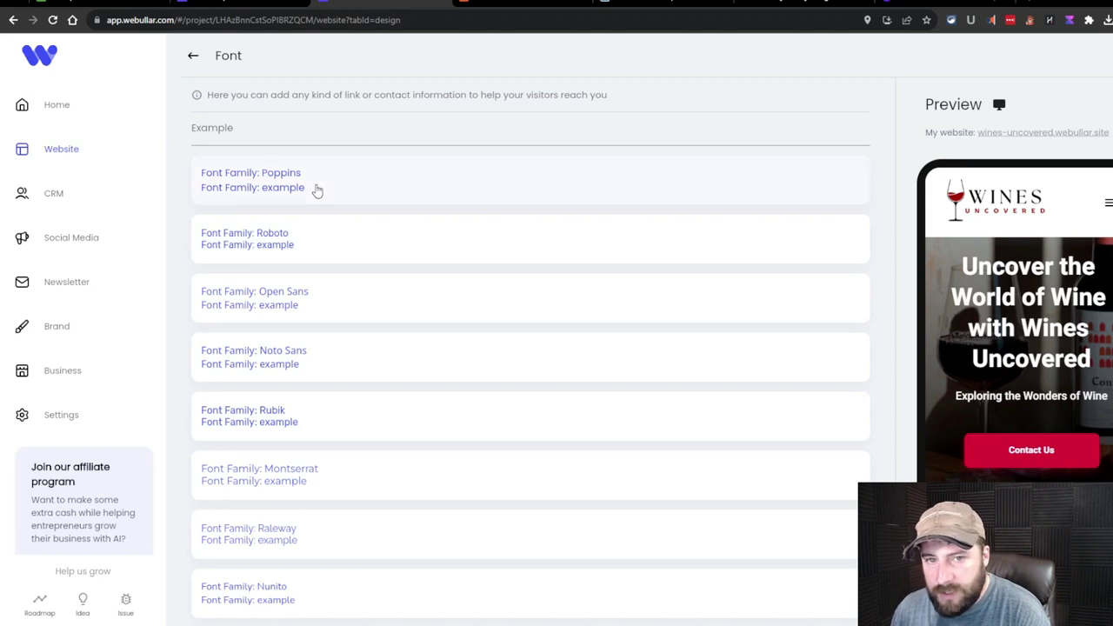
click(193, 55)
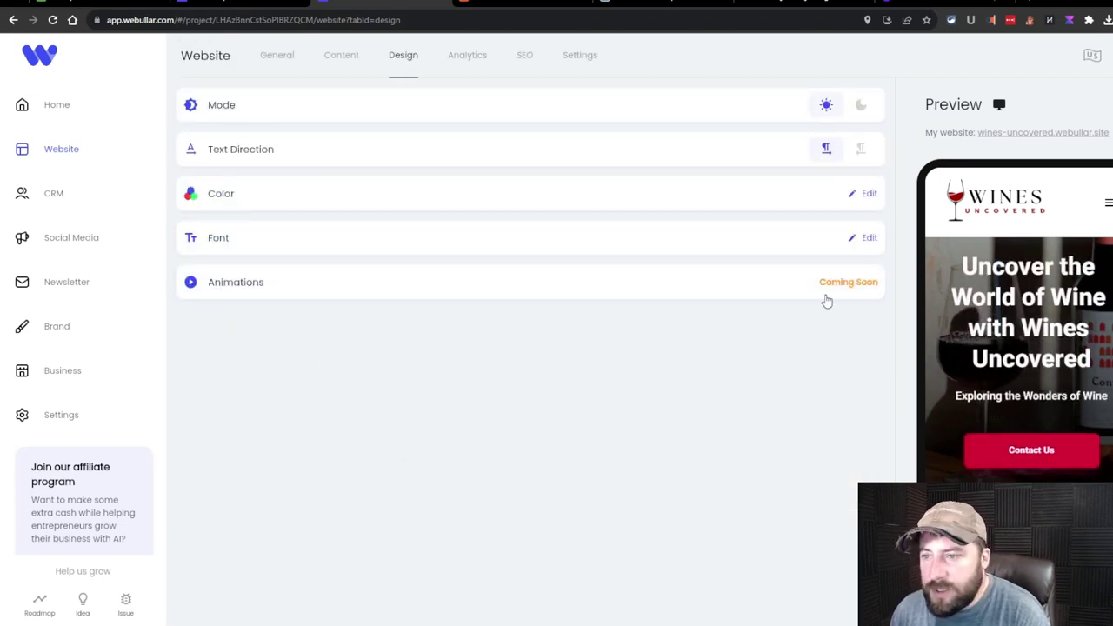
click(467, 57)
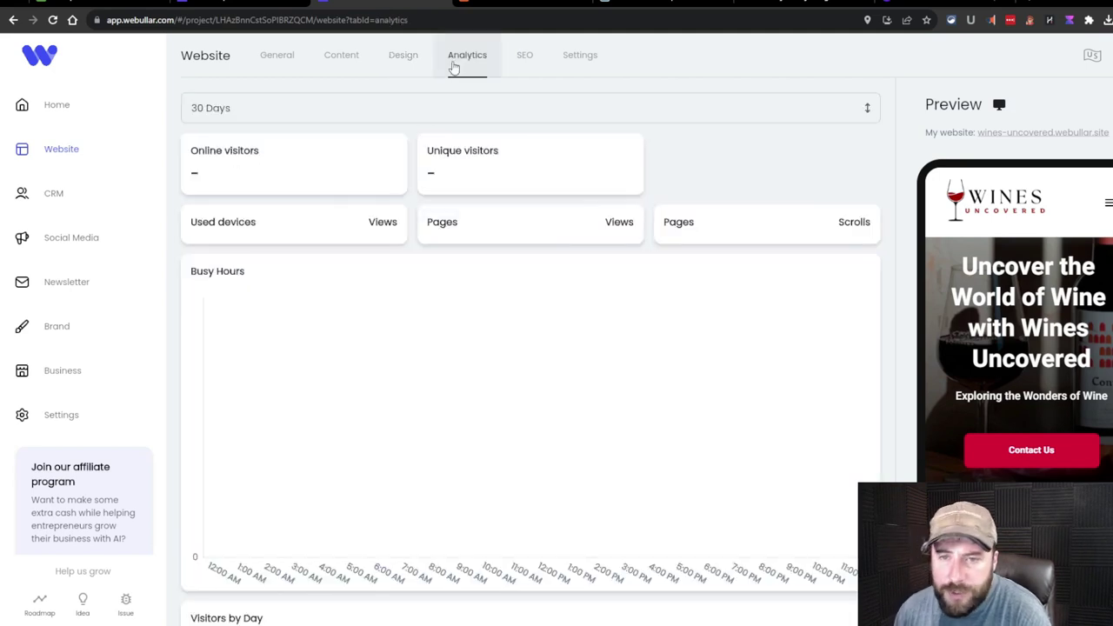
Upload the Wines Uncovered logo as the favicon in the website's SEO settings and dismiss the feedback form
click(526, 61)
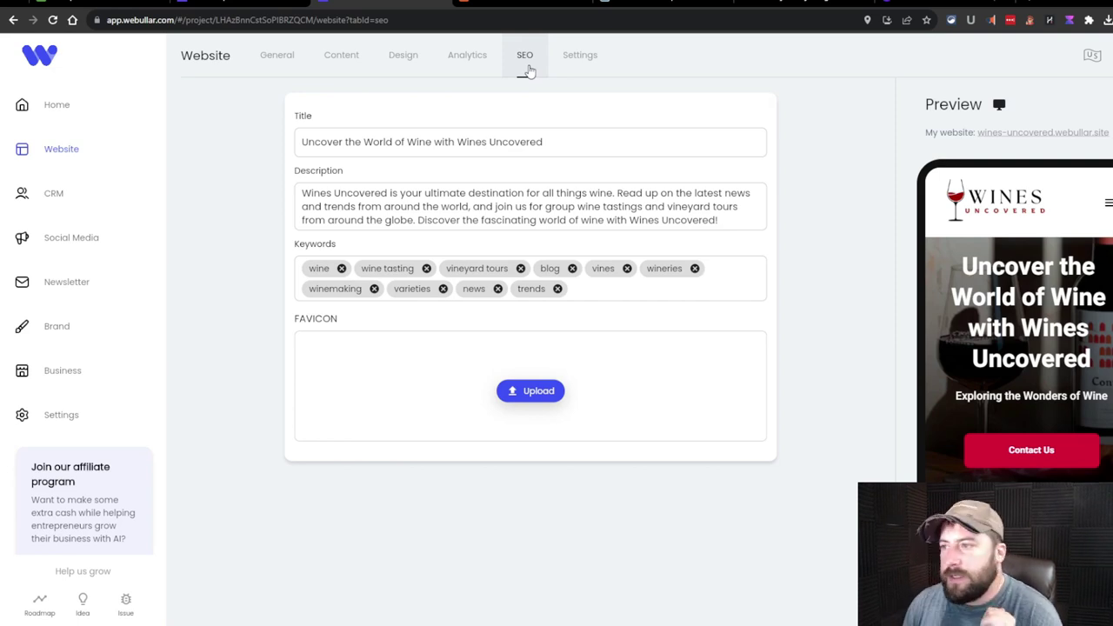
click(539, 393)
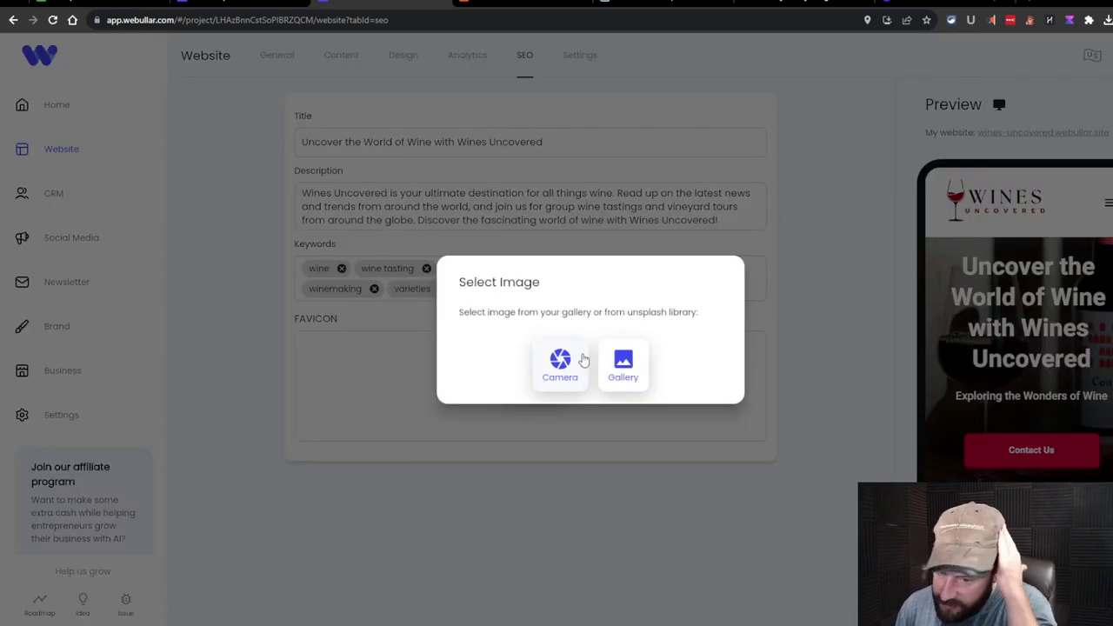
click(623, 365)
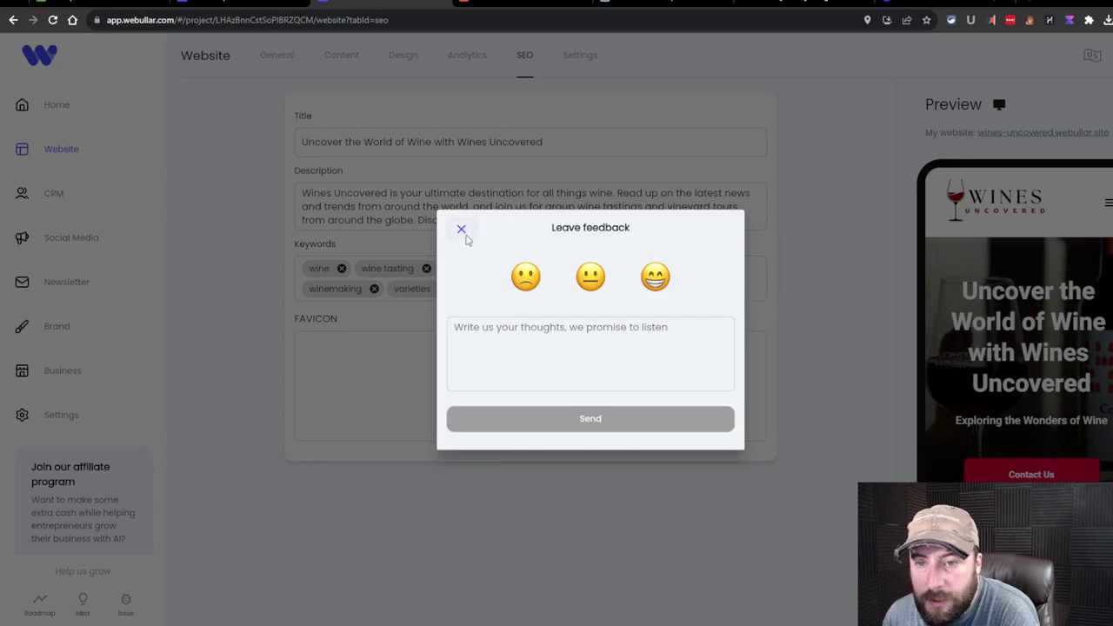
click(462, 230)
click(553, 68)
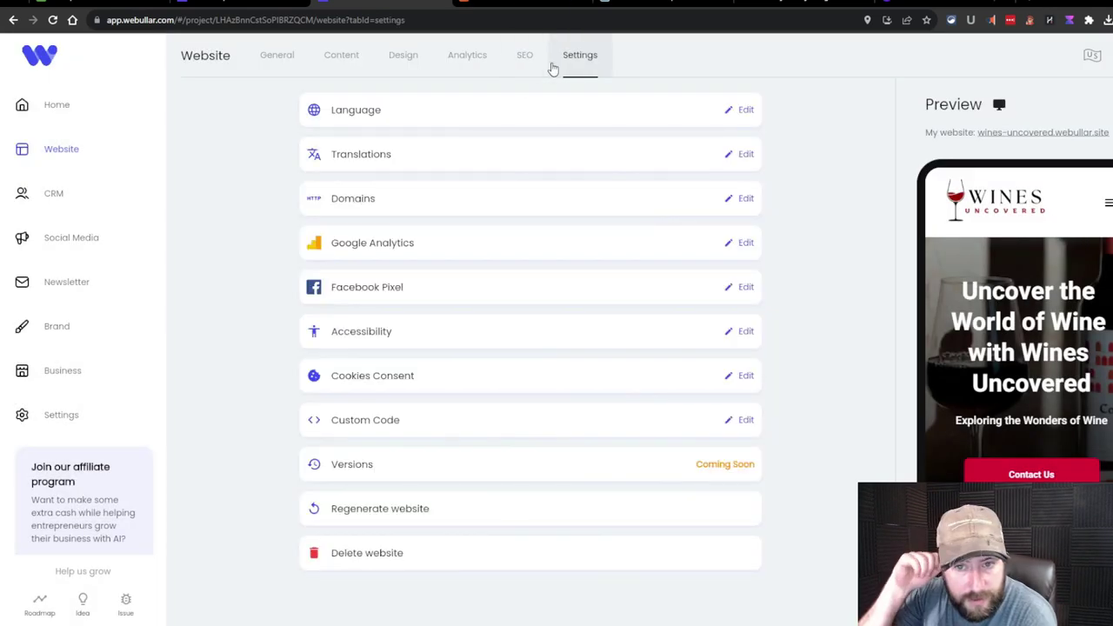
click(526, 63)
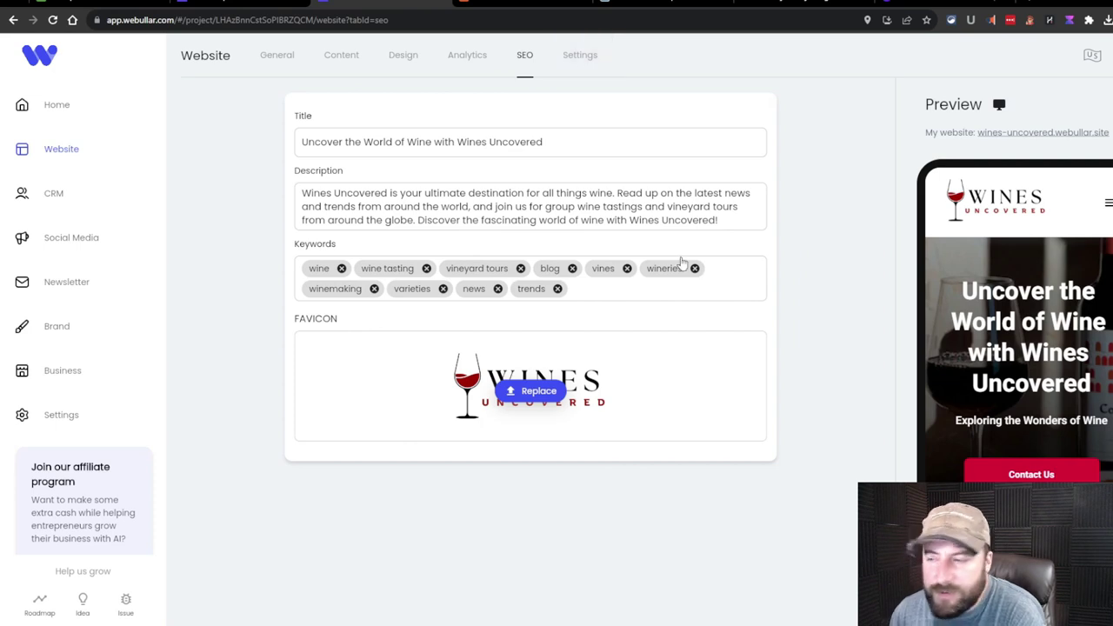
Open the website's general settings list, examine the website language option and return to the list
click(580, 54)
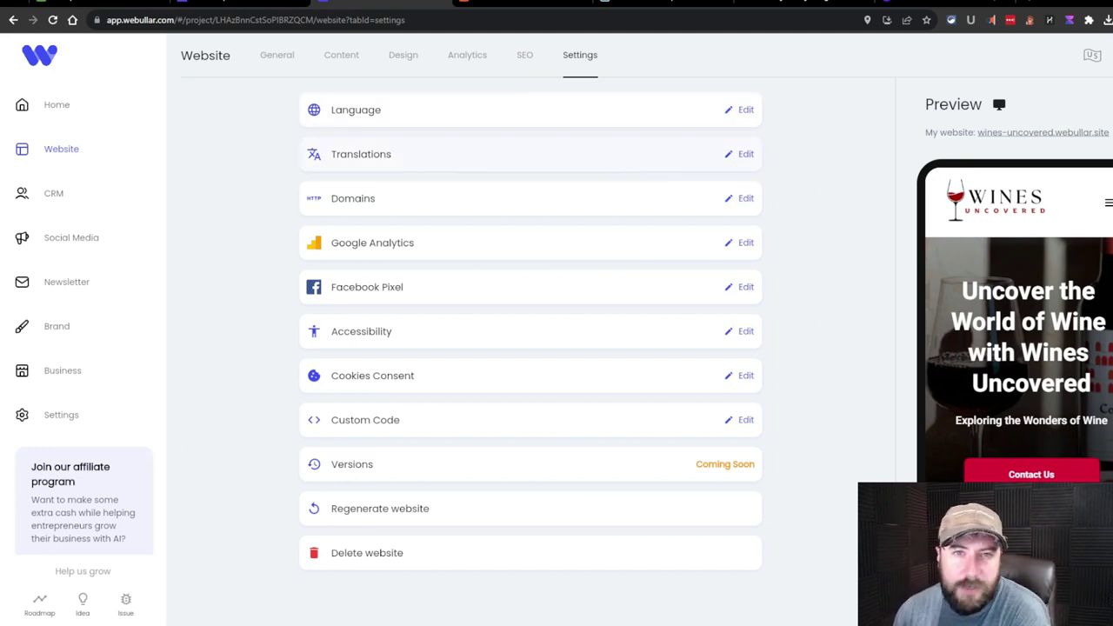
click(229, 9)
click(554, 54)
scroll(847, 248, down, 2)
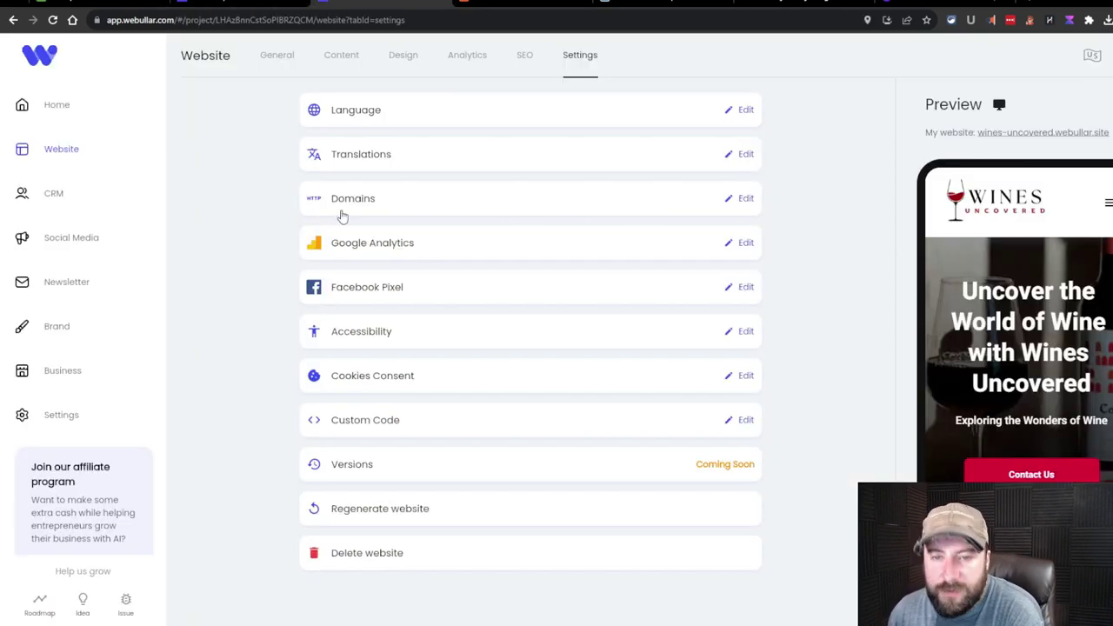
click(442, 114)
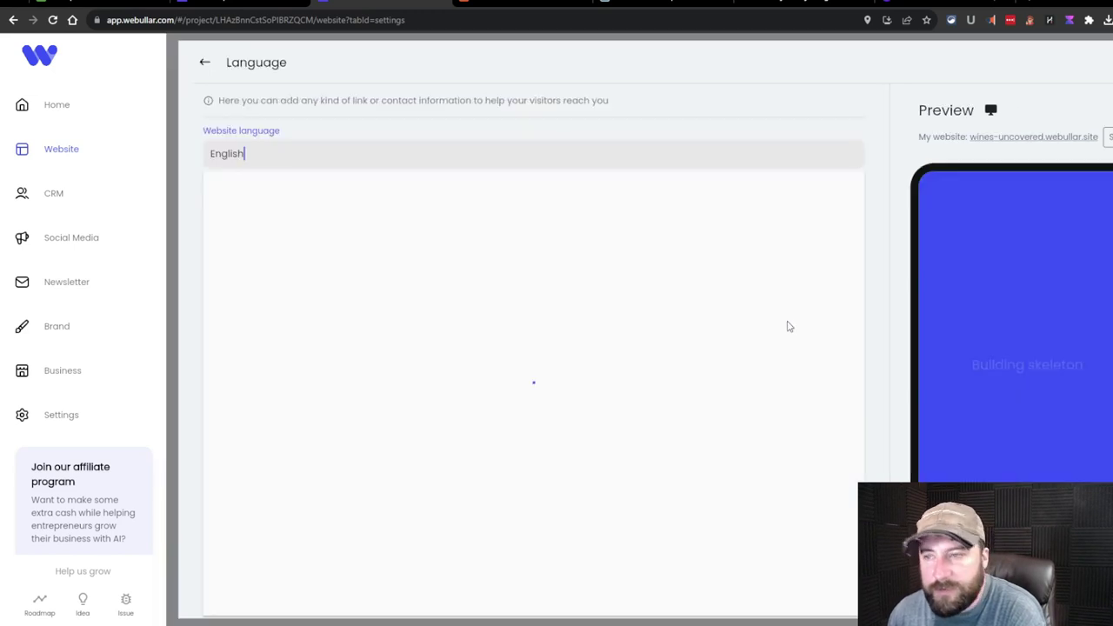
click(193, 55)
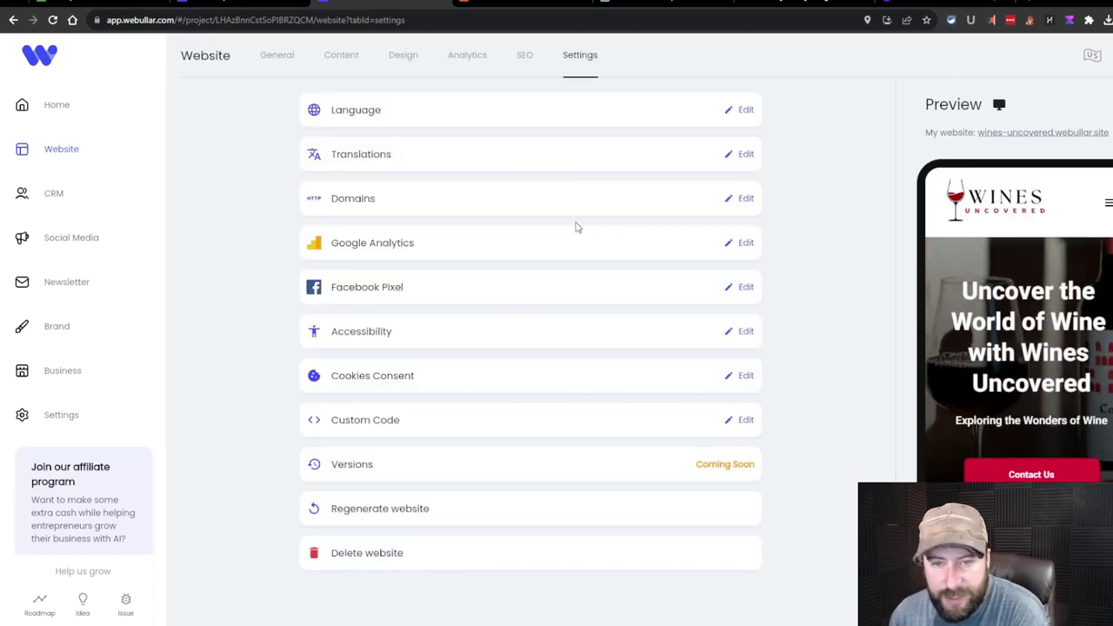
click(479, 207)
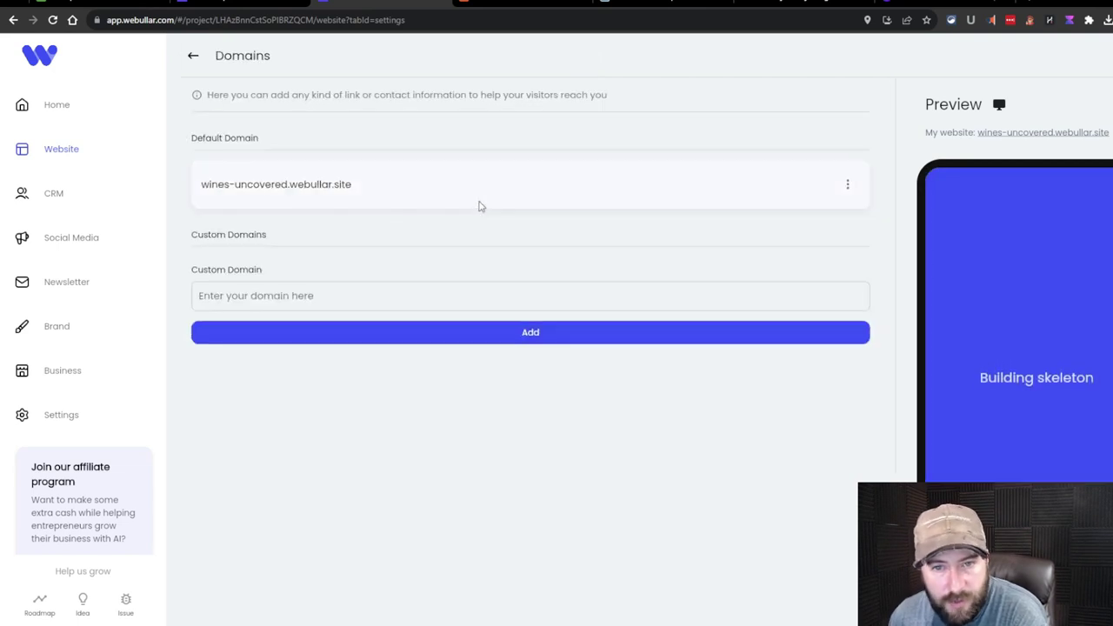
click(261, 301)
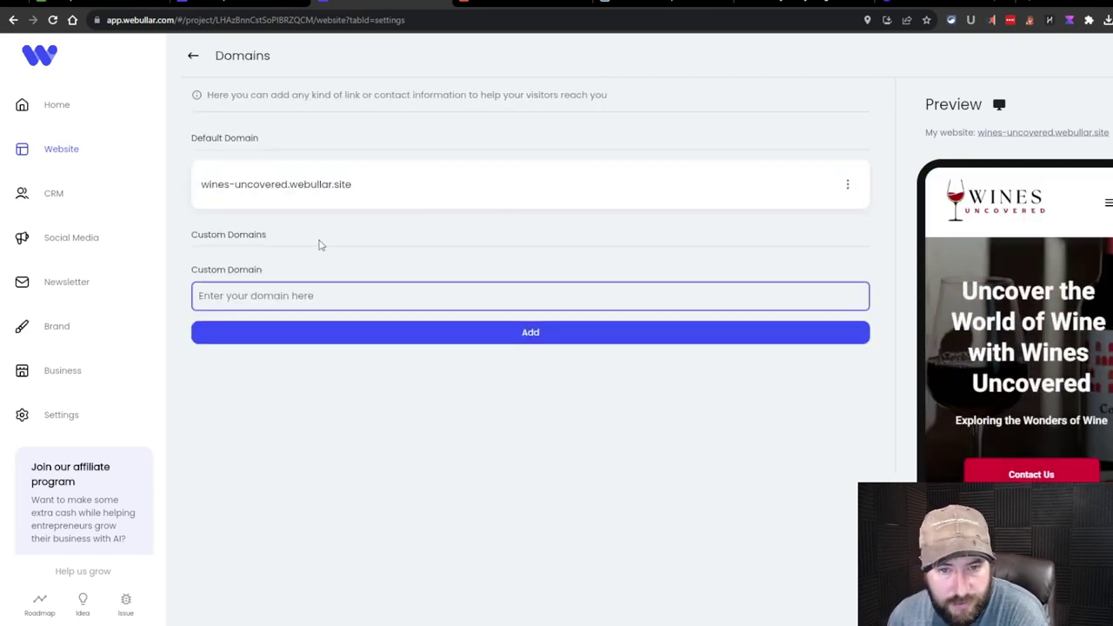
key(ctrl+Tab)
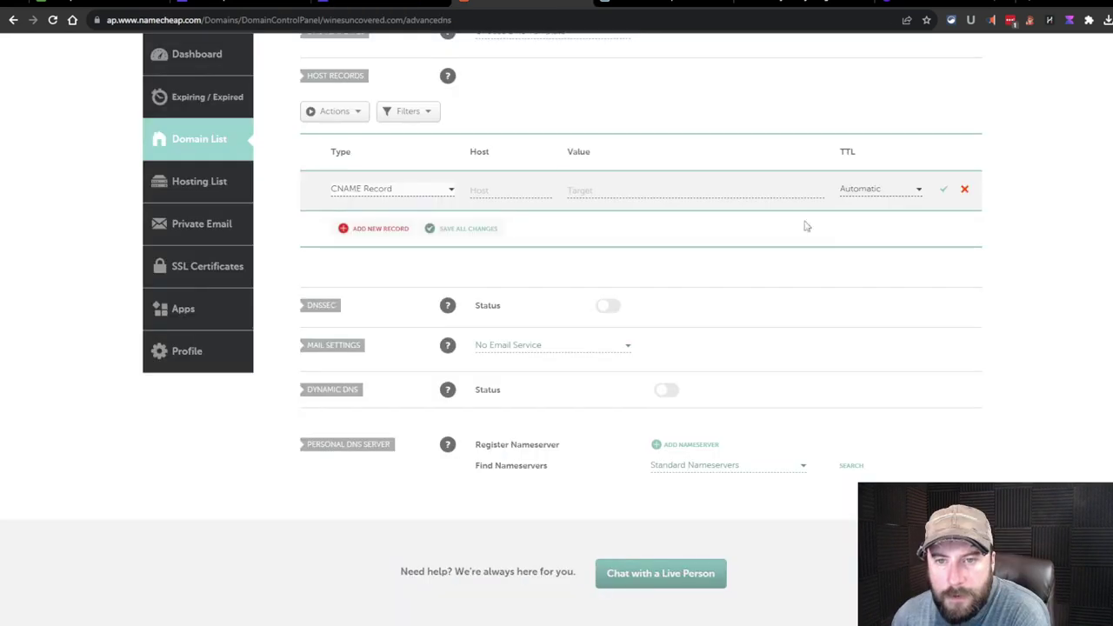
key(ctrl+shift+Tab)
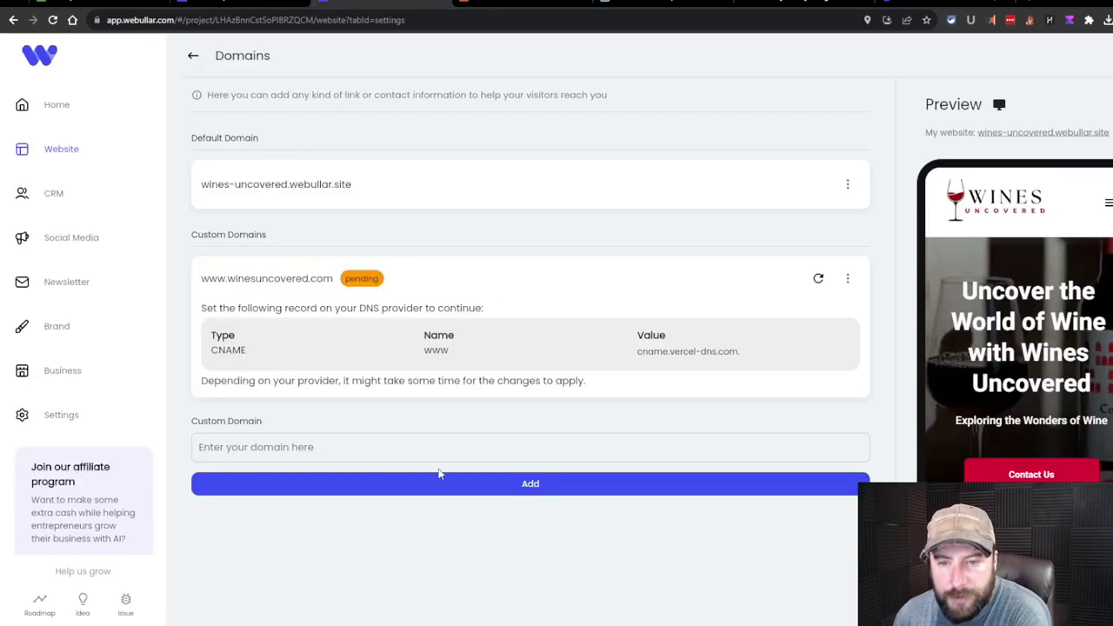
Copy the required record name, switch to Namecheap and save a CNAME record with host www and value cname.vercel-dns.com
double_click(444, 351)
key(ctrl+c)
key(ctrl+Tab)
key(ctrl+v)
key(Tab)
text(cname.vercel-dns.com)
click(942, 189)
Add another host record for winesuncovered.com with host @ and value cname.vercel-dns.com
click(380, 228)
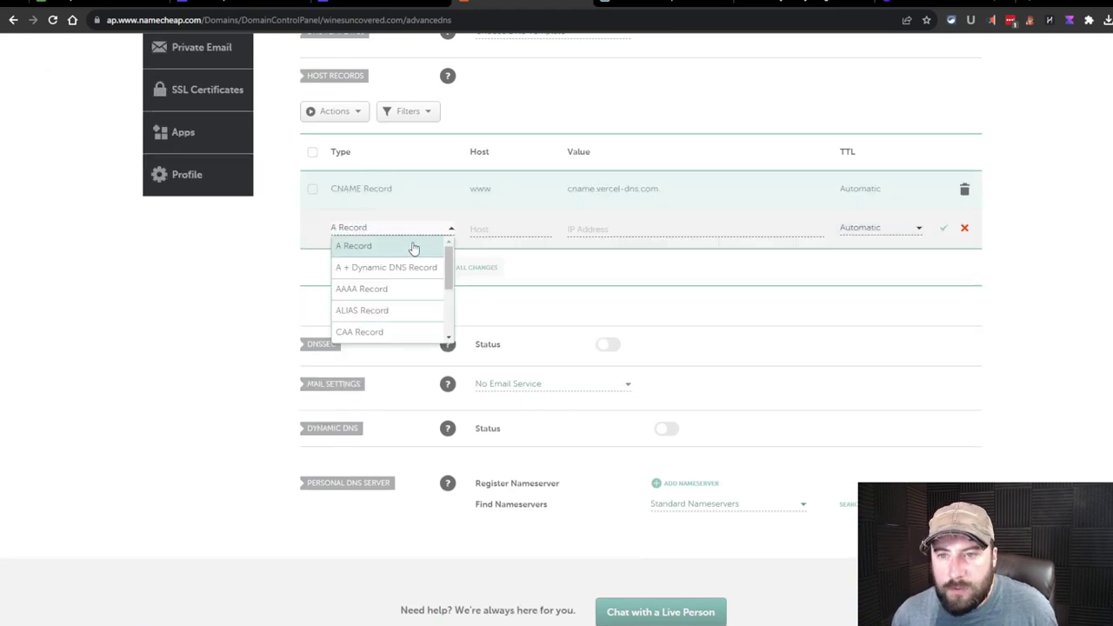
scroll(395, 278, down, 3)
click(388, 249)
click(497, 230)
text(@)
key(Tab)
text(cname.vercel-dns.com)
key(Return)
View the live Wines Uncovered website, look through its sections from the intro to Contact Us, and close it
click(390, 4)
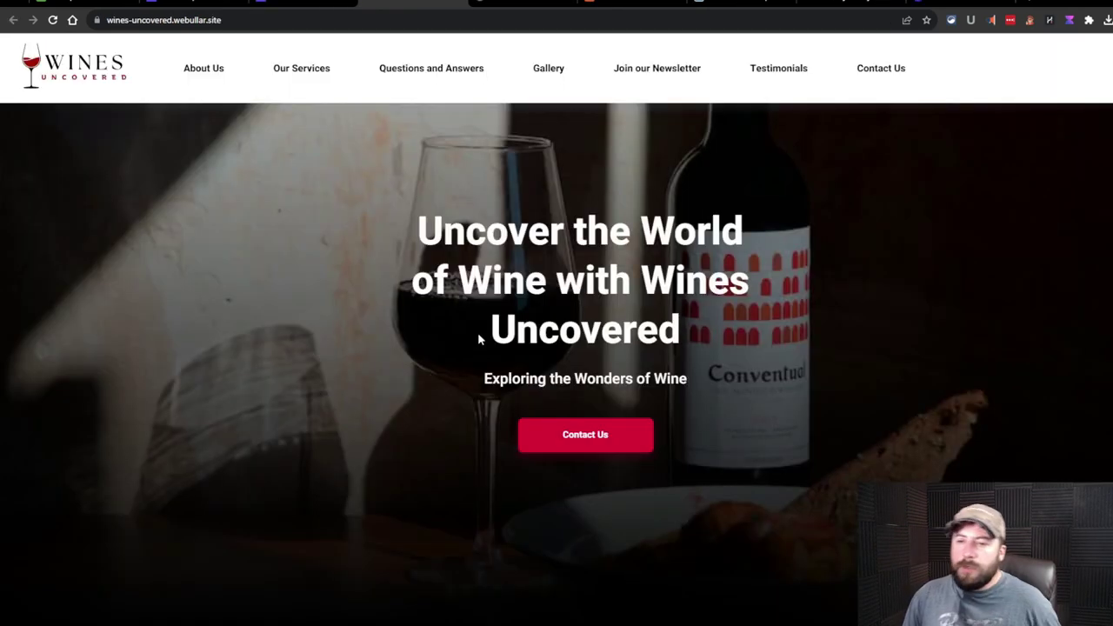
scroll(482, 276, down, 2)
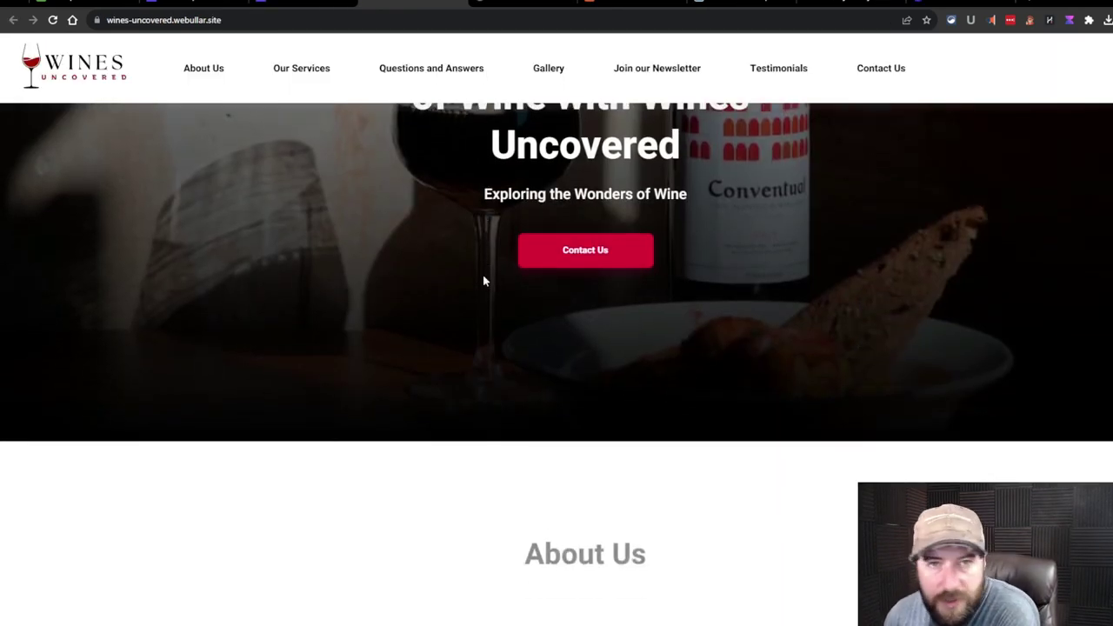
scroll(513, 320, down, 3)
scroll(512, 320, down, 15)
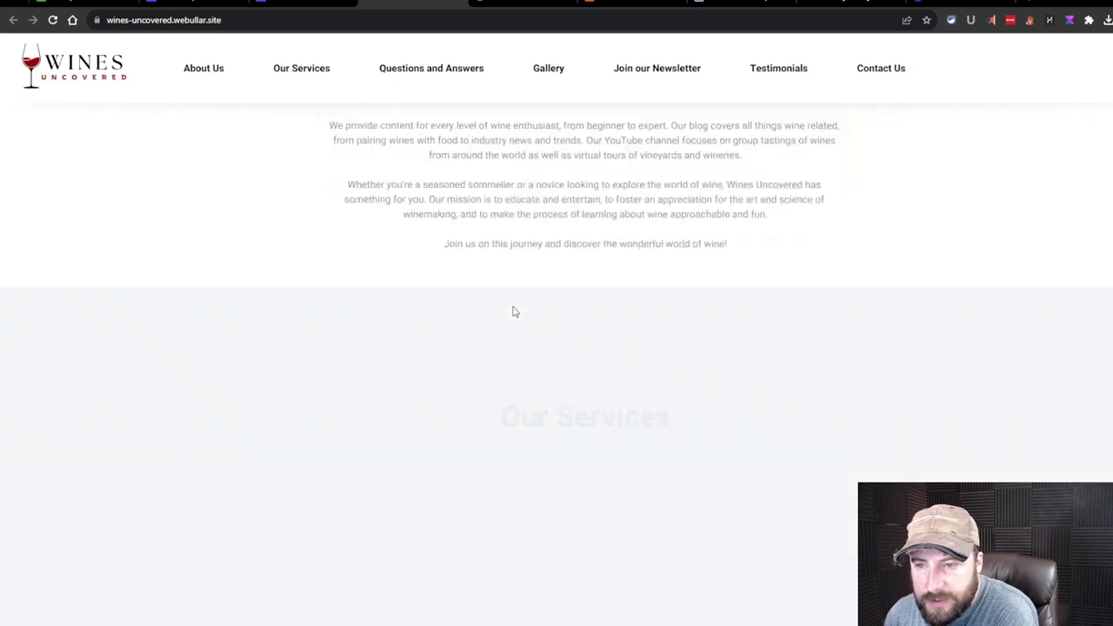
scroll(604, 385, up, 10)
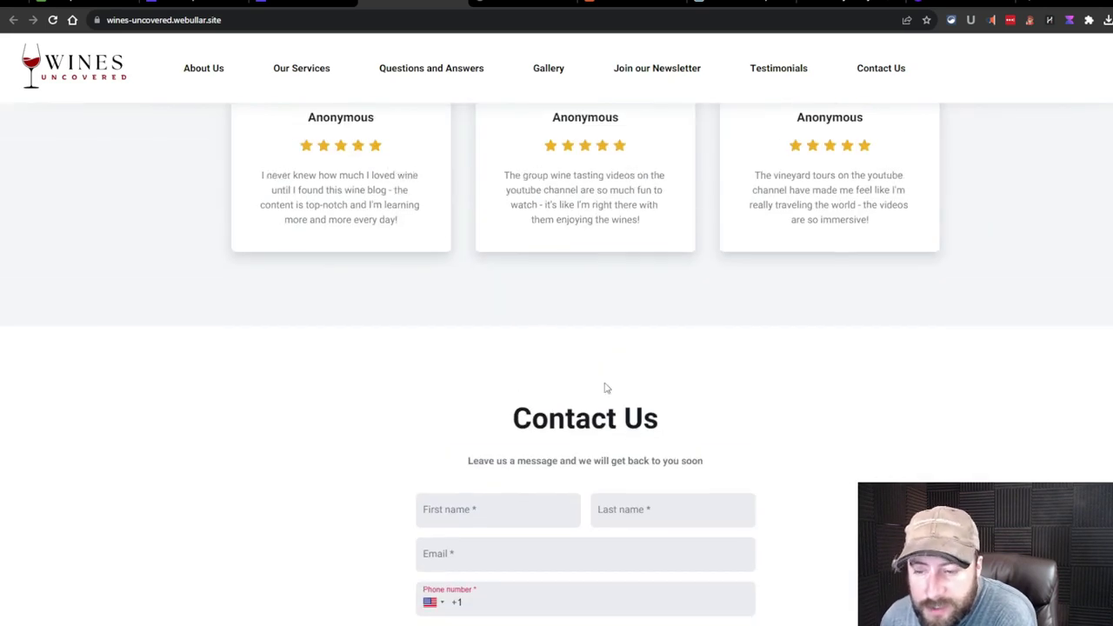
scroll(622, 447, up, 10)
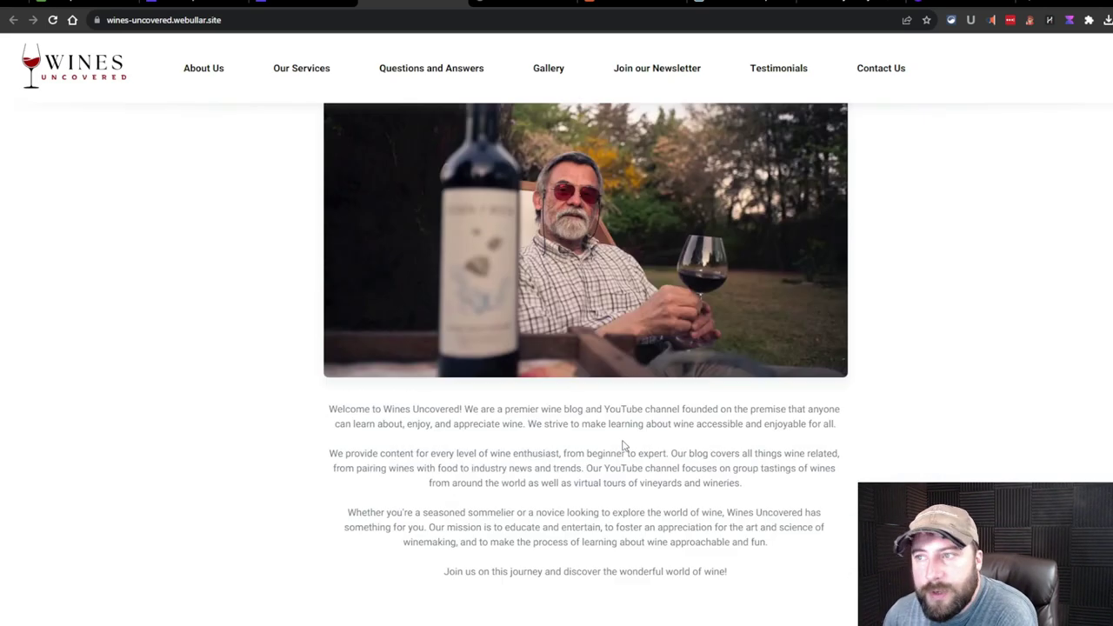
key(ctrl+w)
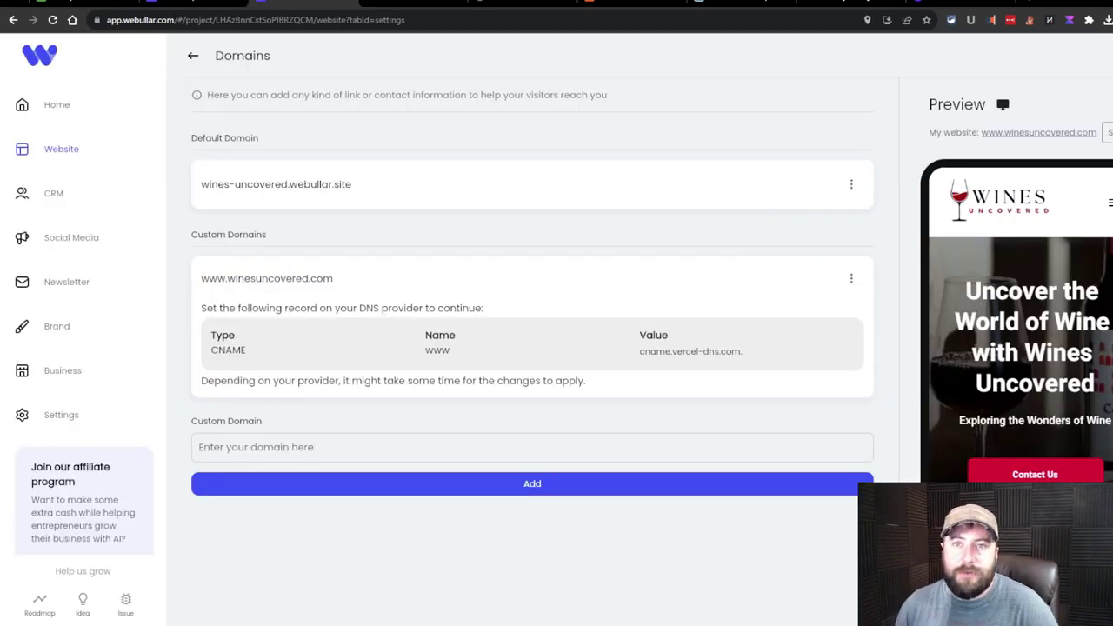
Look at the Google Analytics tracking ID setting and return to the website settings
click(193, 55)
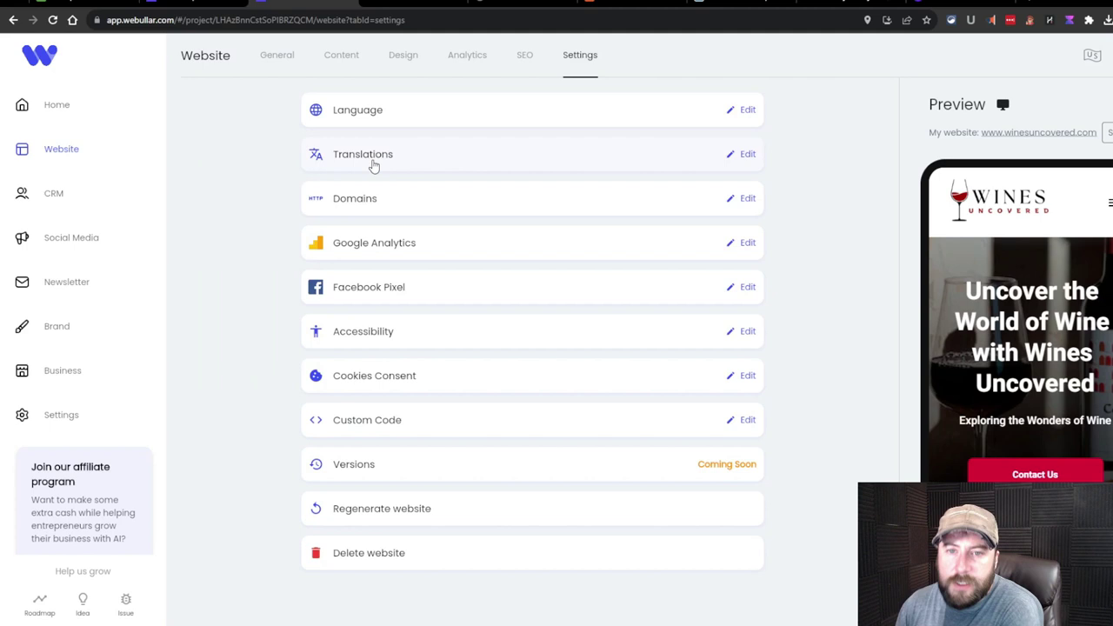
click(389, 249)
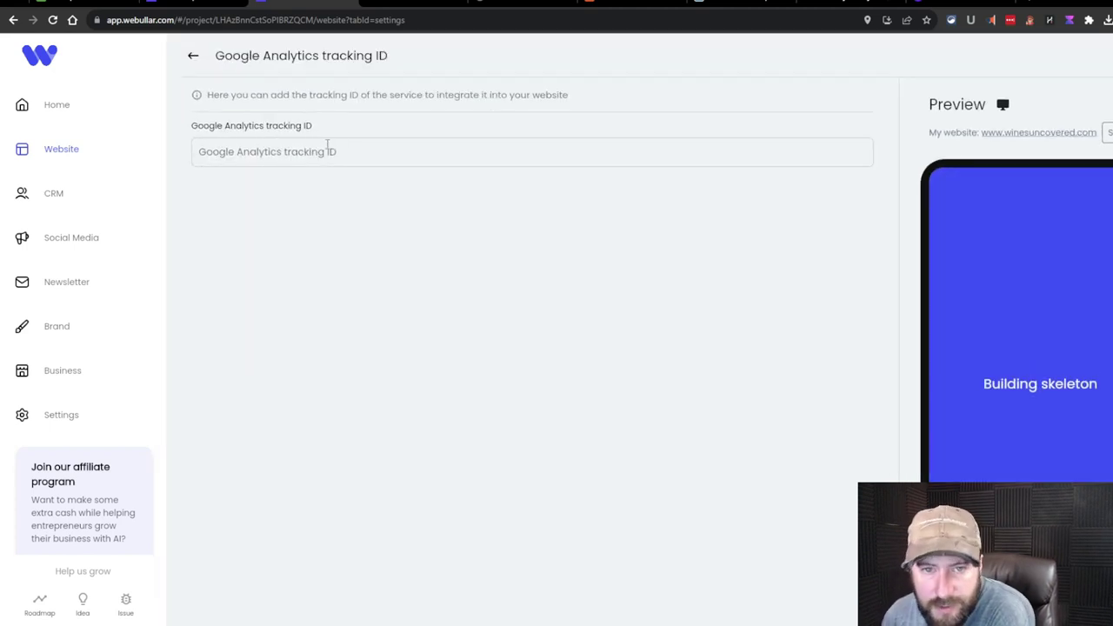
click(194, 56)
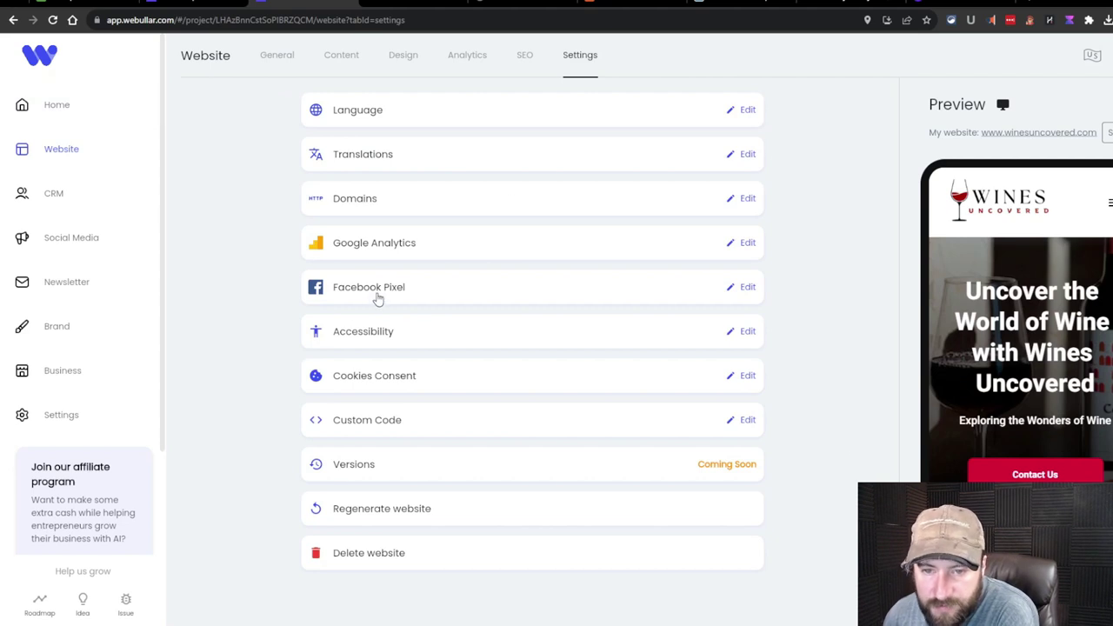
Switch the accessibility widget on and back off in the accessibility settings
click(474, 340)
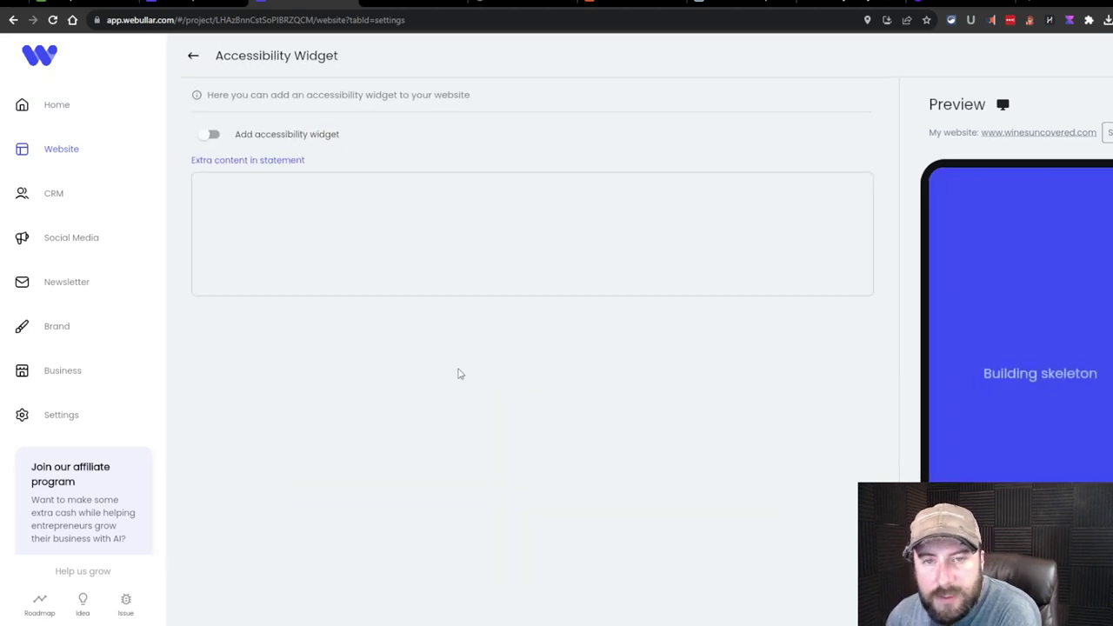
click(209, 132)
click(211, 135)
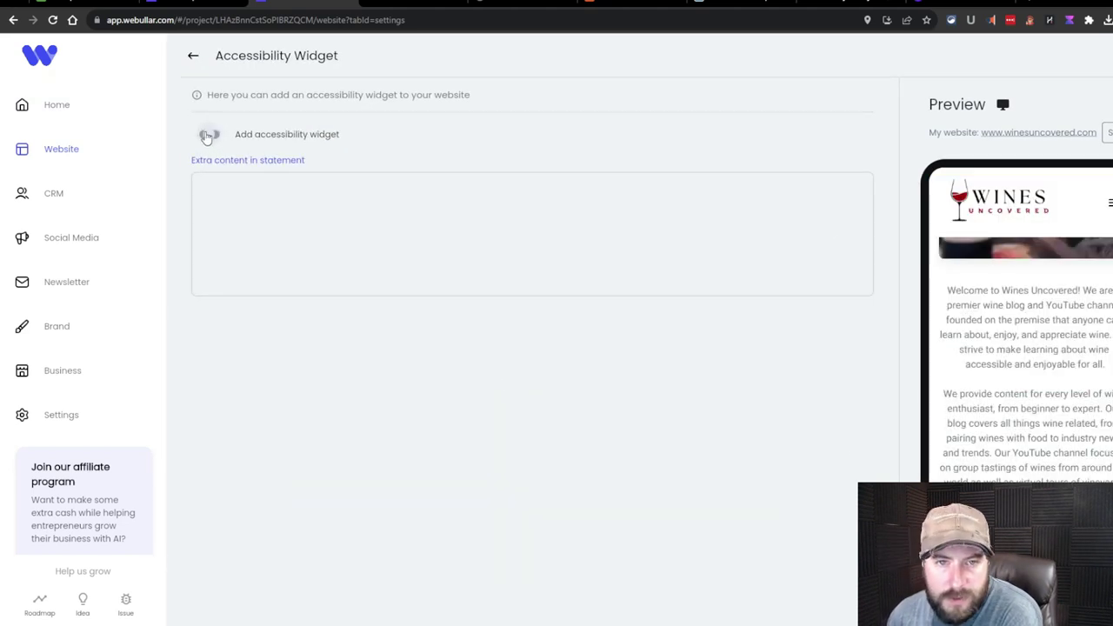
click(193, 55)
Add a cookies consent banner to the website and look at the custom code setting
click(502, 386)
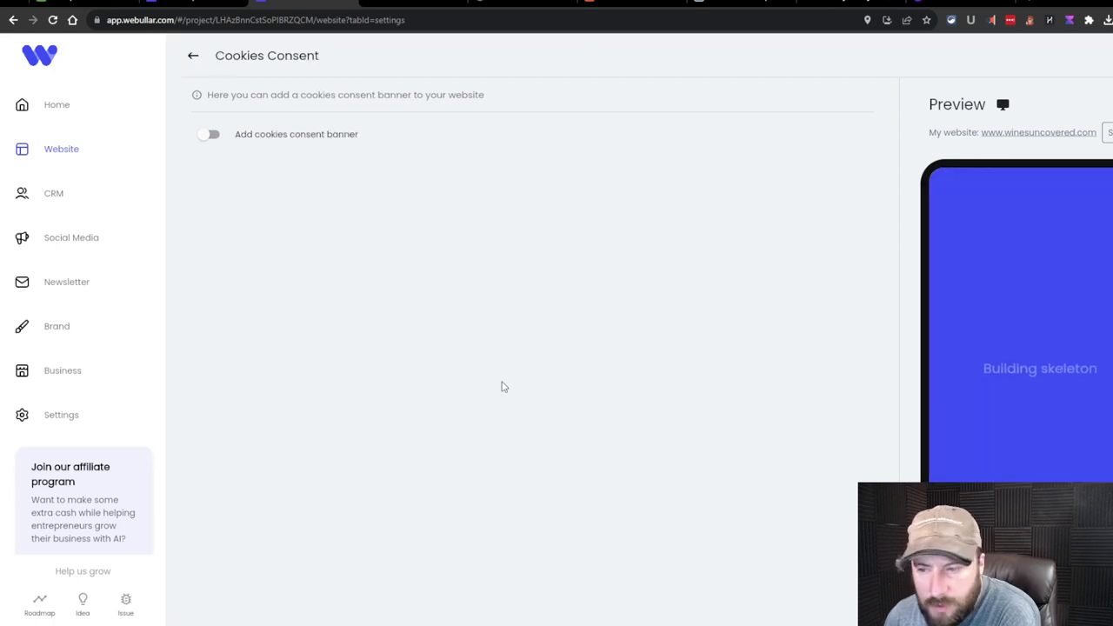
click(211, 134)
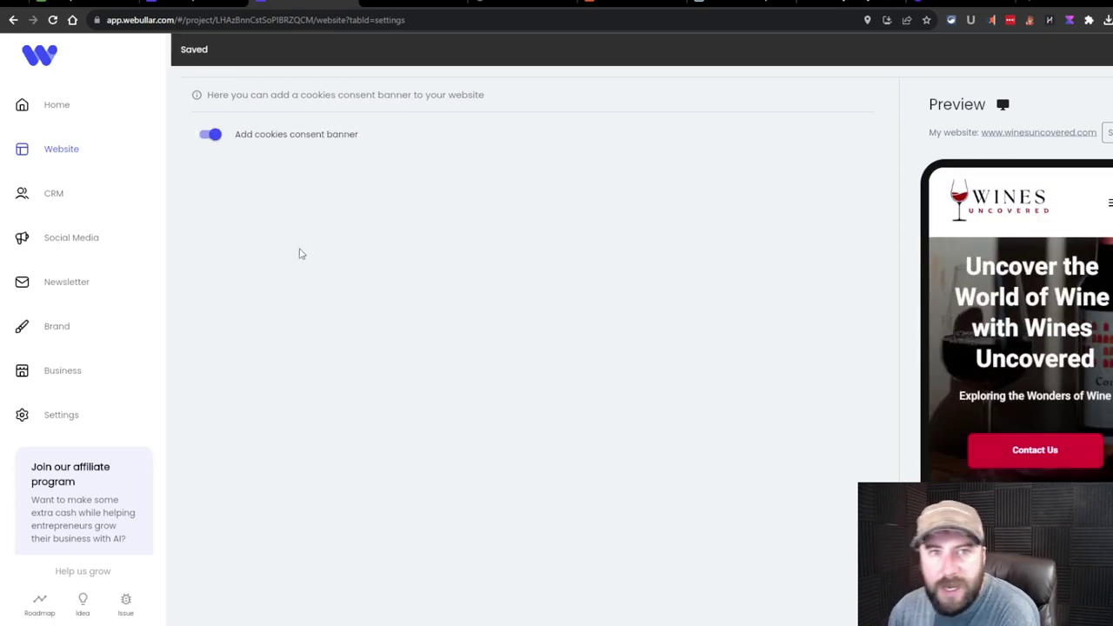
mouse_move(1021, 302)
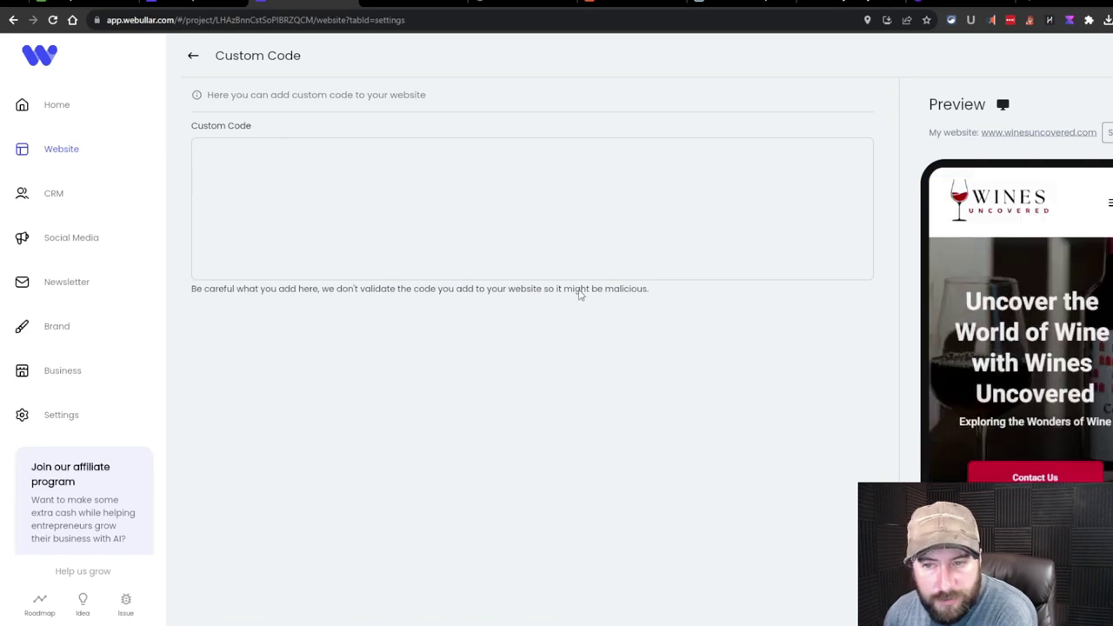
click(194, 57)
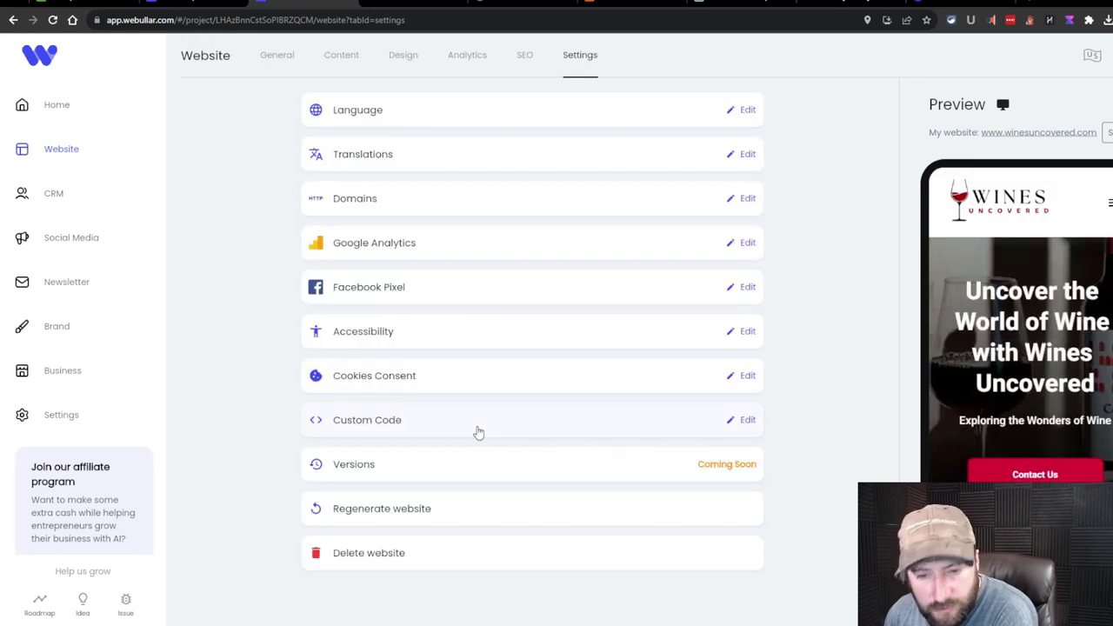
scroll(540, 296, down, 1)
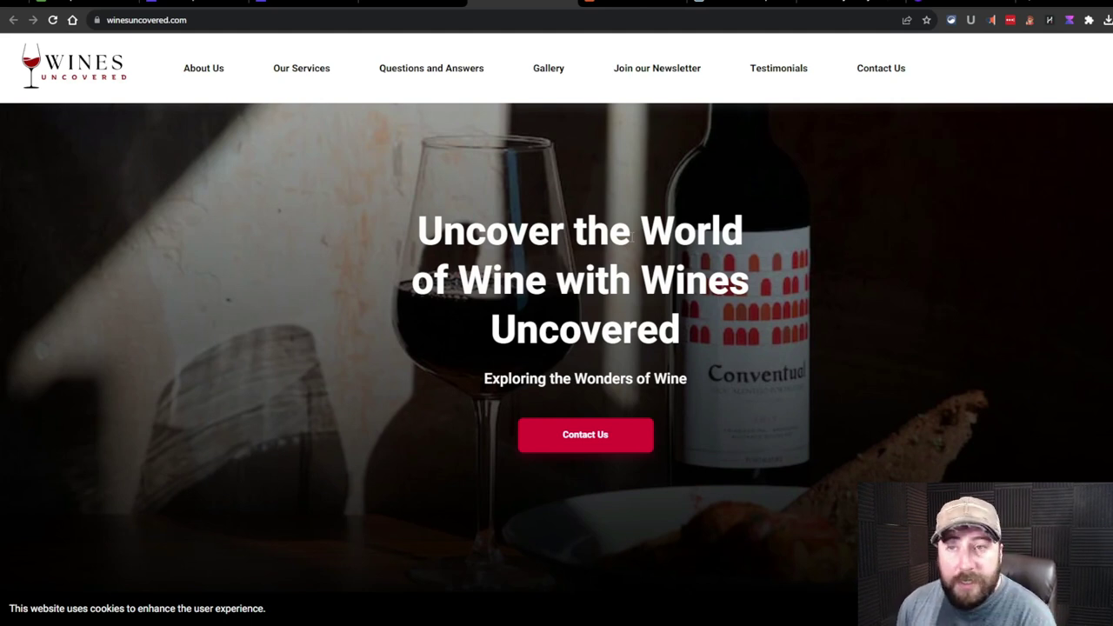
Check the address and page sections of the live winesuncovered.com site and return to the Webullar project
click(160, 24)
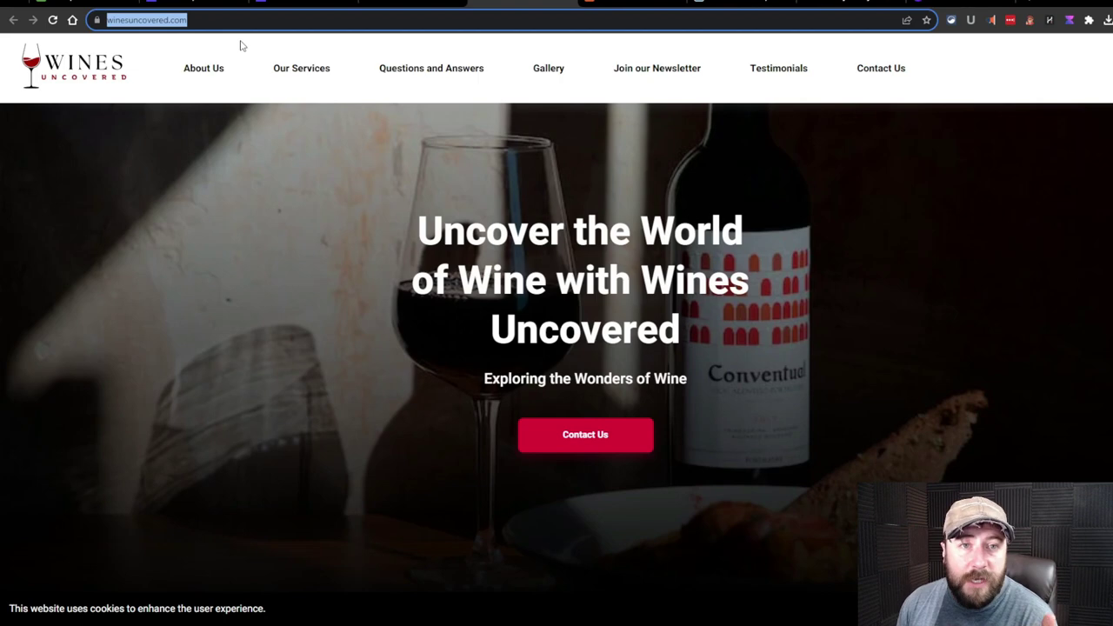
scroll(904, 341, down, 10)
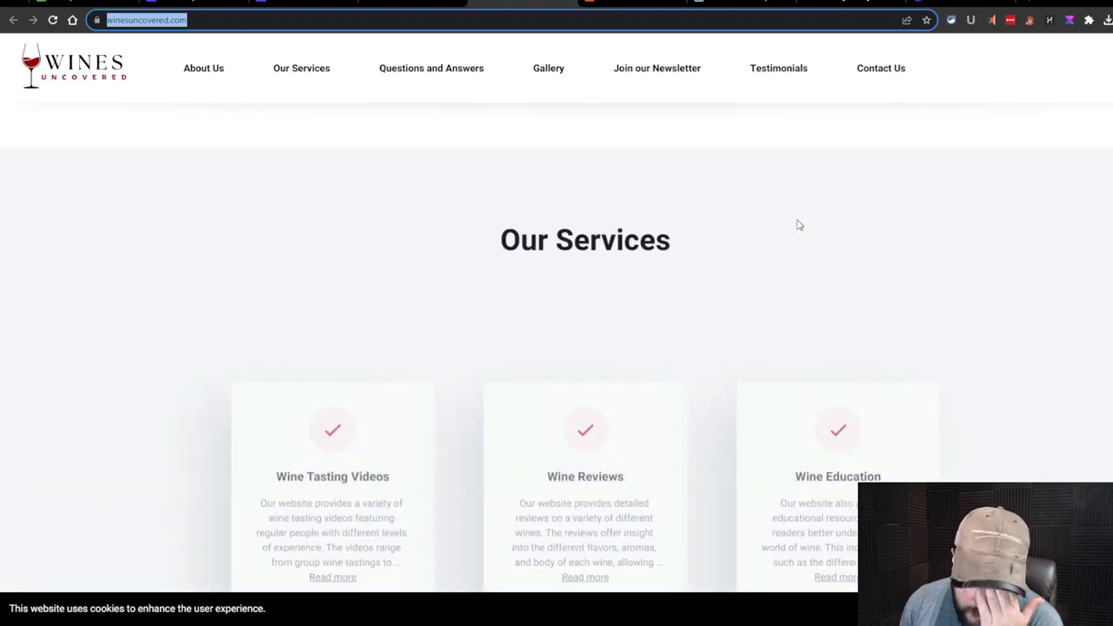
scroll(799, 226, down, 5)
click(313, 7)
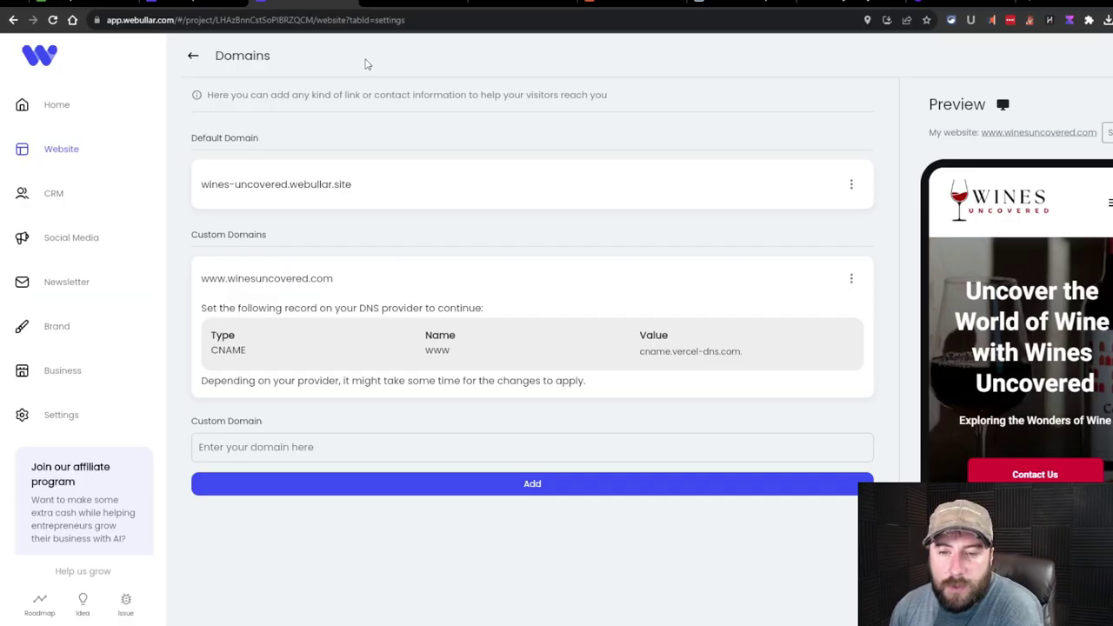
Go to the website content, check the Home page selector and look through the header settings
click(193, 55)
click(330, 57)
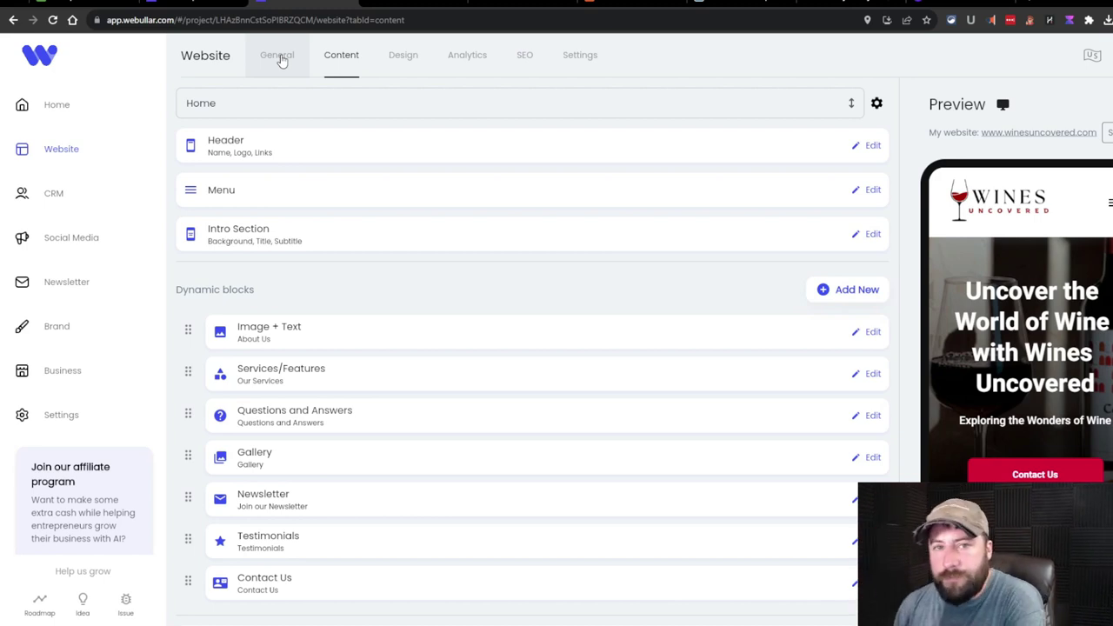
click(533, 106)
click(835, 110)
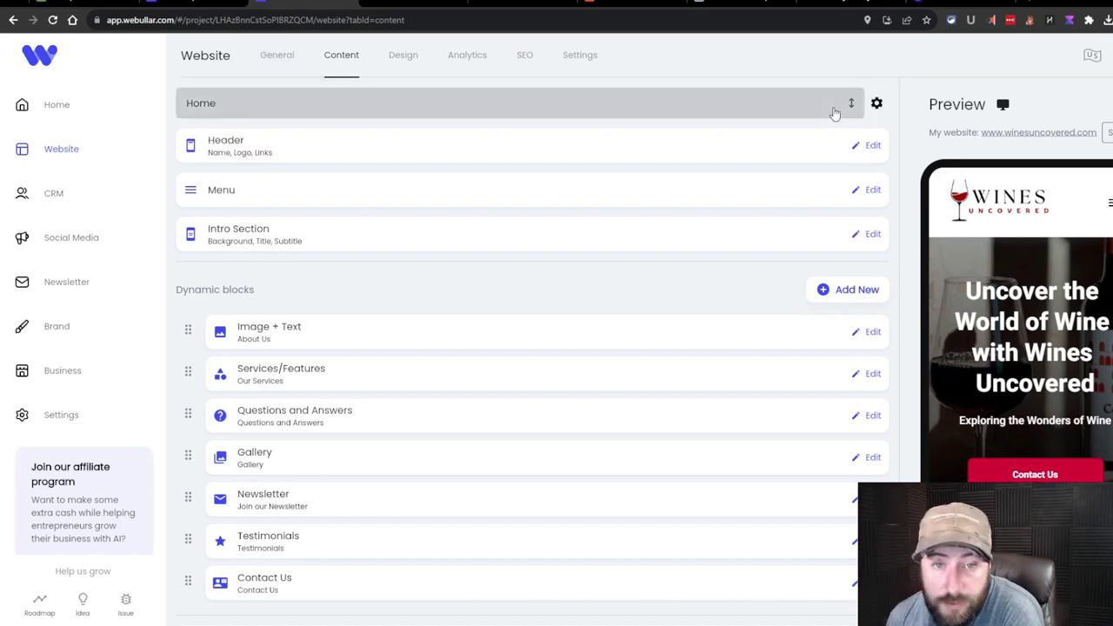
click(871, 145)
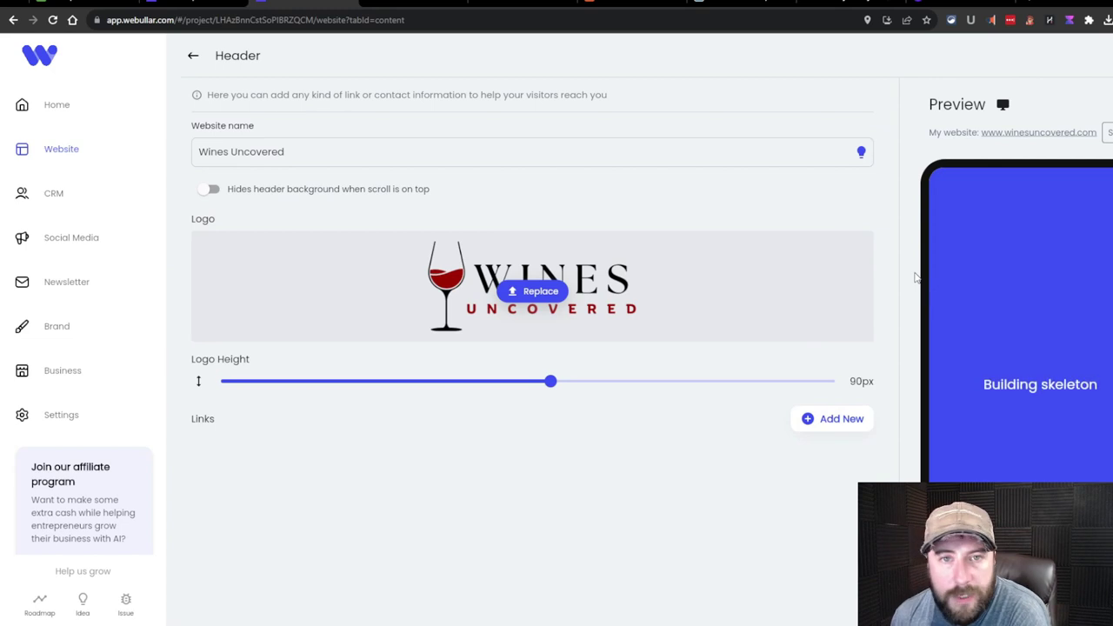
click(193, 57)
Hide Our Services, Questions and Answers, Gallery and Testimonials from the website menu
click(612, 188)
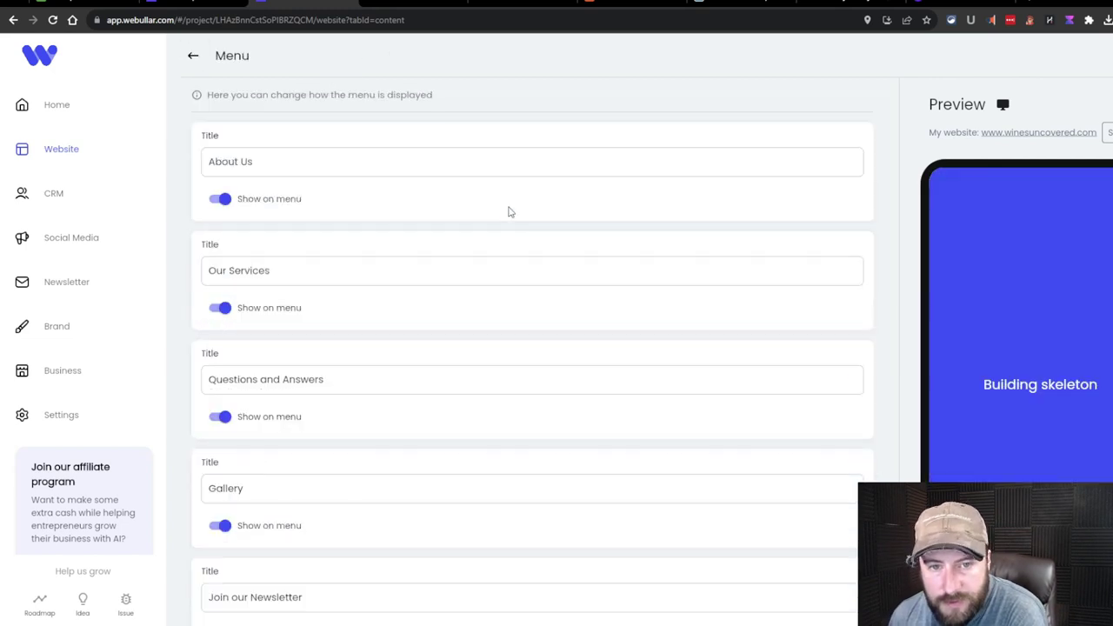
click(225, 308)
click(223, 416)
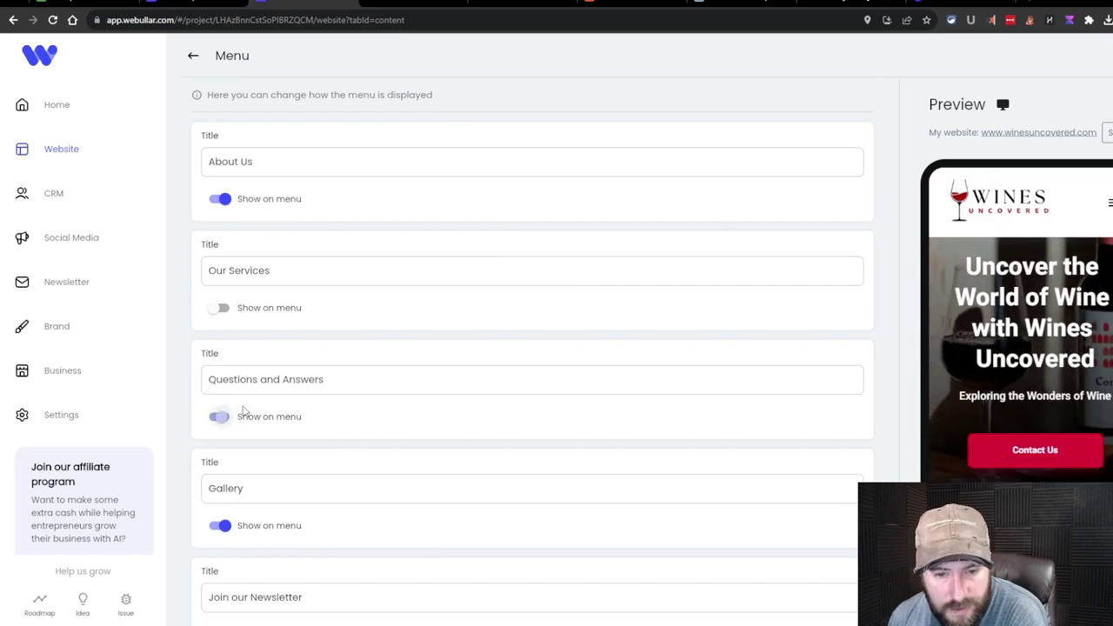
scroll(298, 461, down, 1)
click(224, 461)
scroll(336, 417, down, 2)
scroll(334, 415, up, 2)
scroll(335, 413, up, 1)
scroll(268, 202, down, 4)
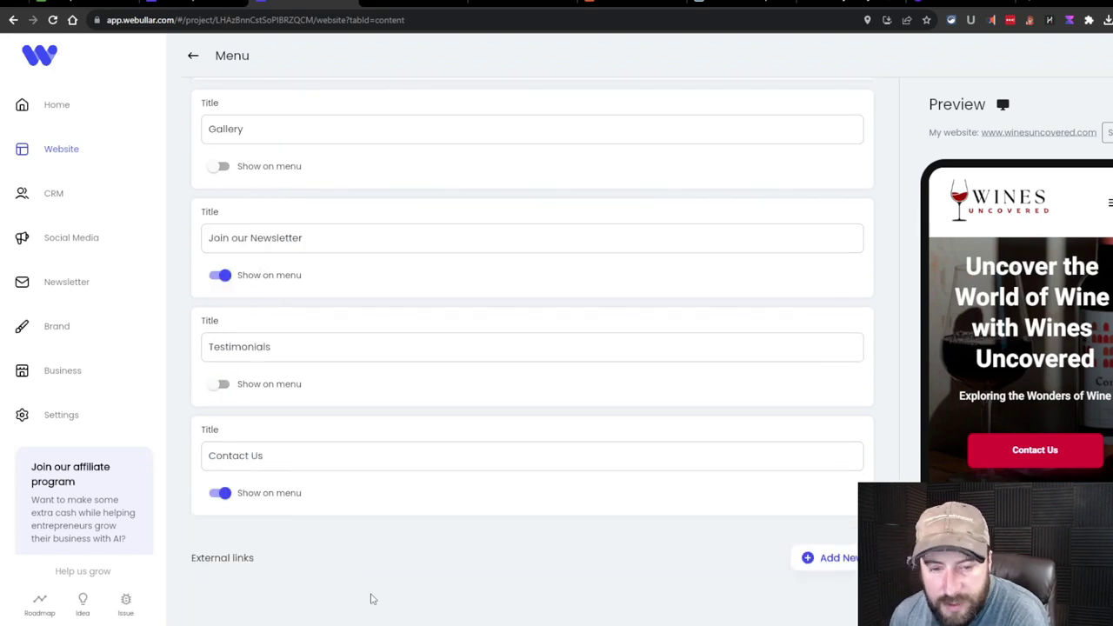
scroll(730, 482, up, 4)
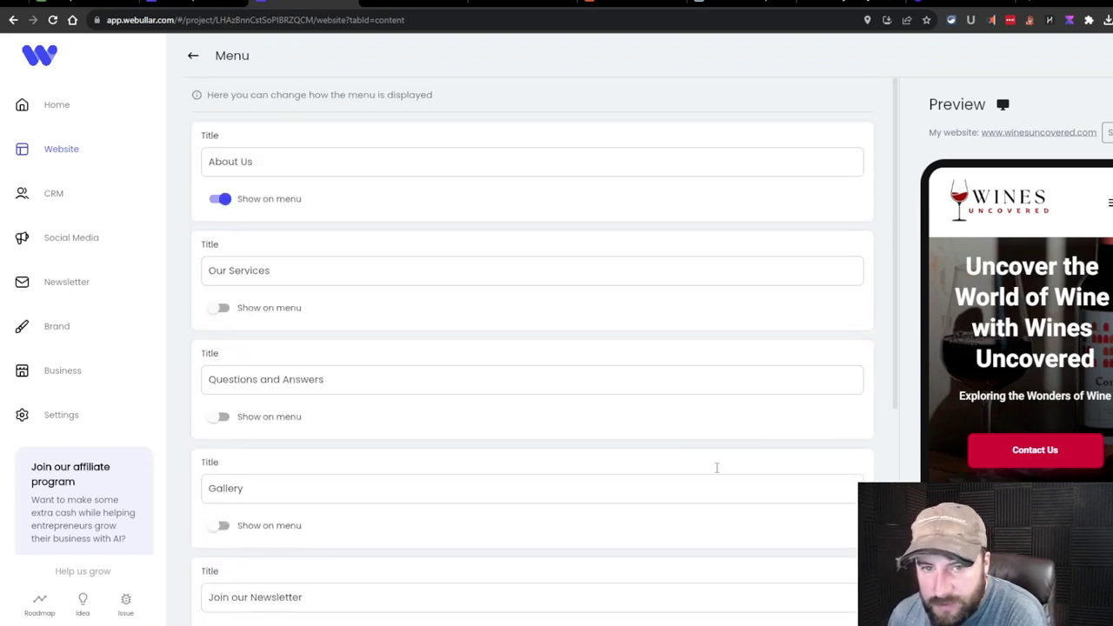
Try adding an external link to the menu, delete the blank link and leave the menu settings
scroll(351, 300, down, 1)
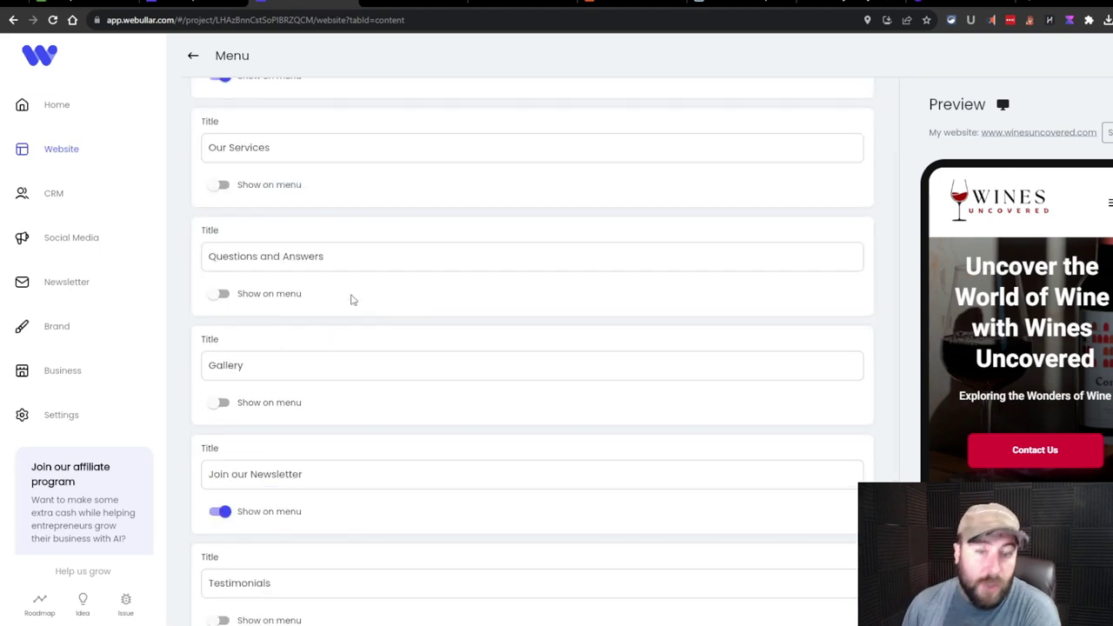
scroll(479, 368, down, 2)
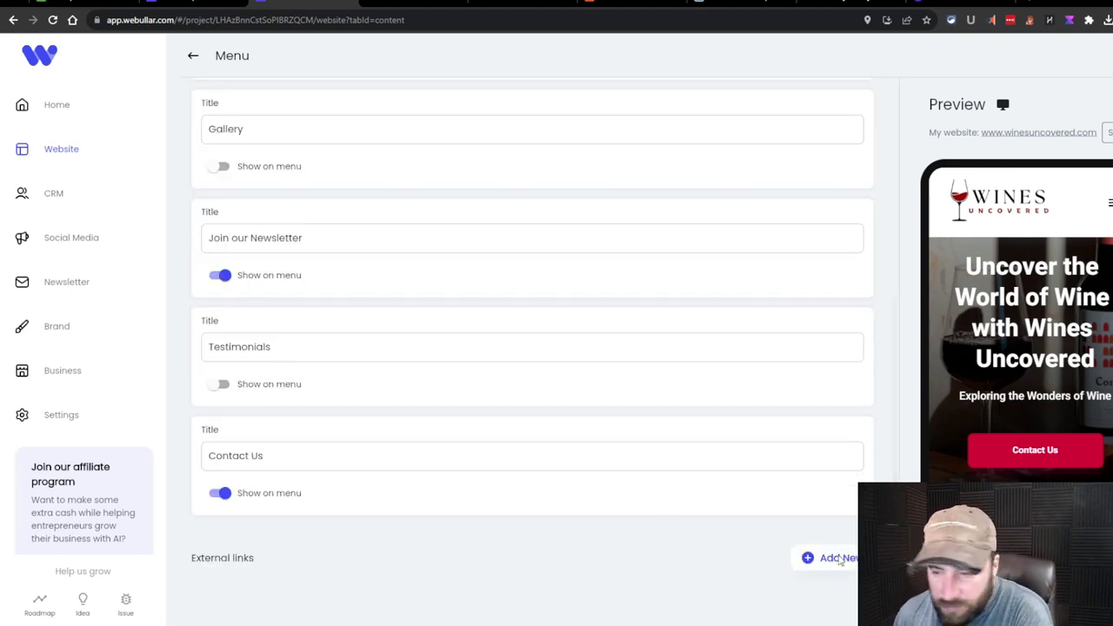
click(812, 558)
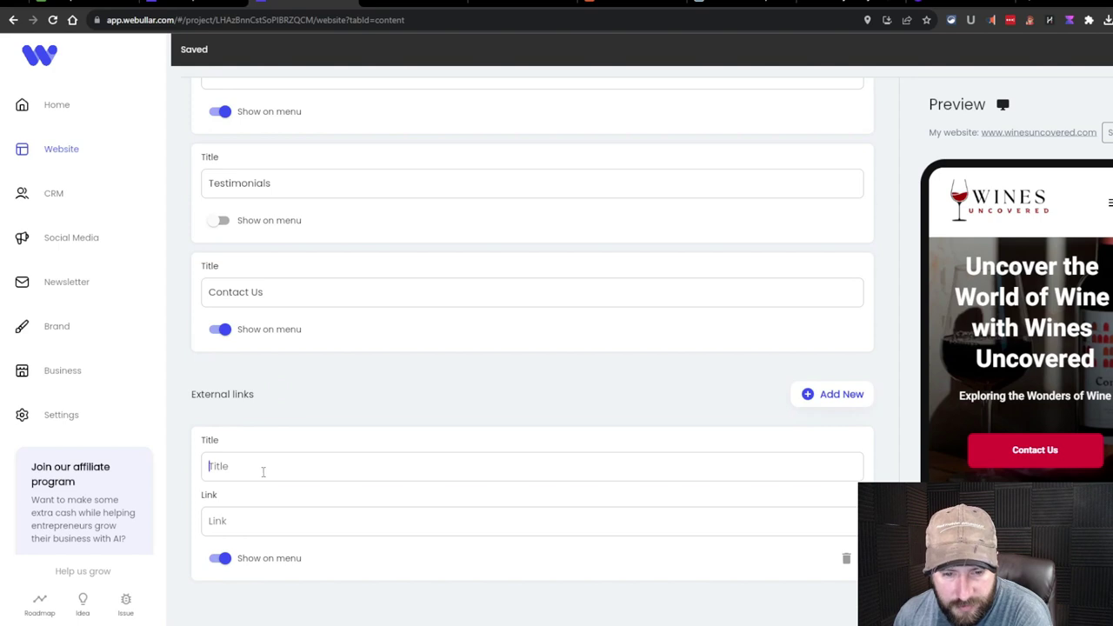
click(846, 557)
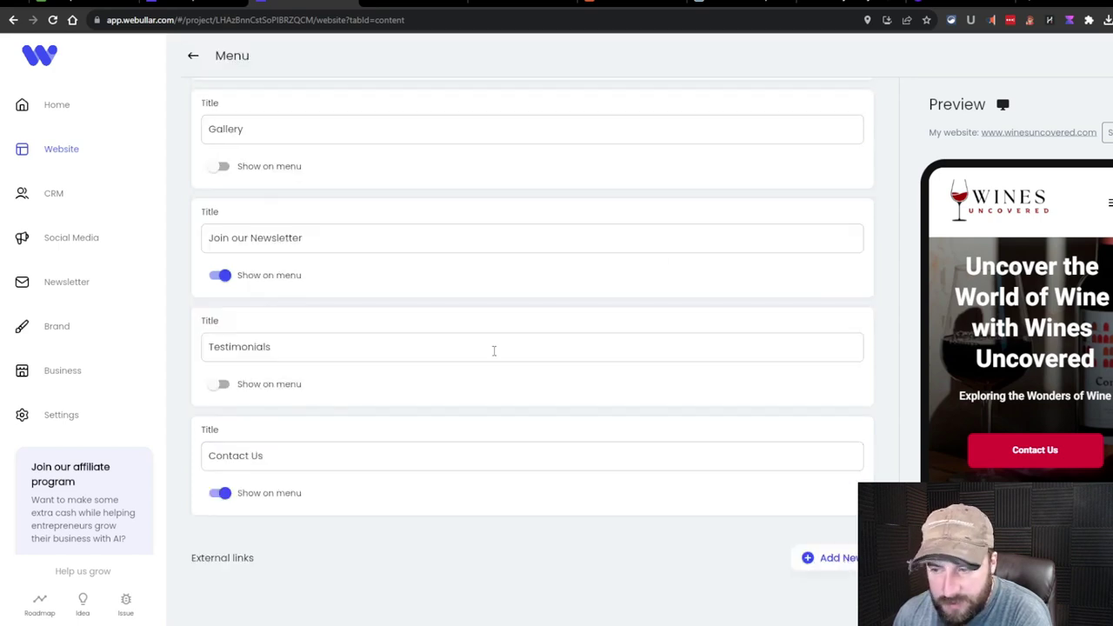
scroll(397, 273, up, 4)
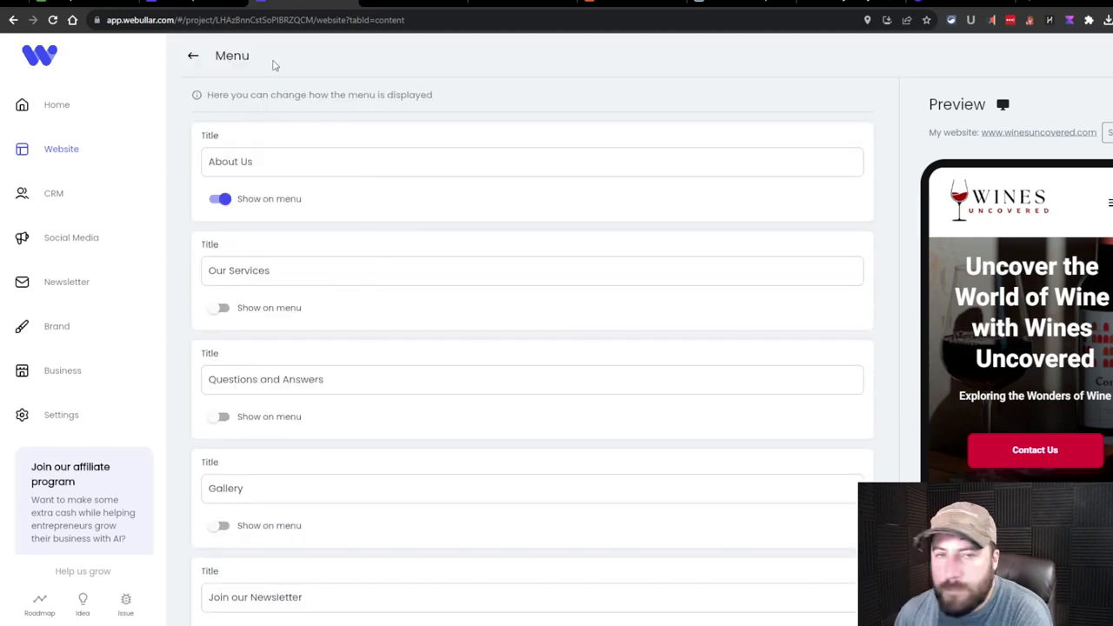
click(193, 57)
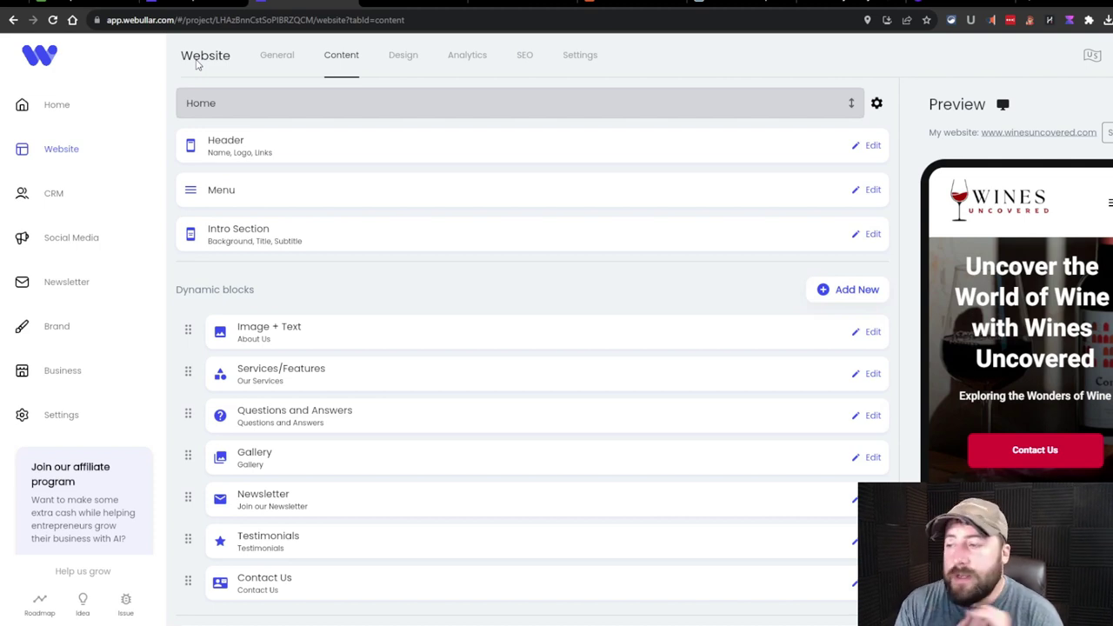
Try the Right sidebar, Left sidebar, Half screen and Half screen text below styles on the intro section, and set it back to Full screen
click(553, 235)
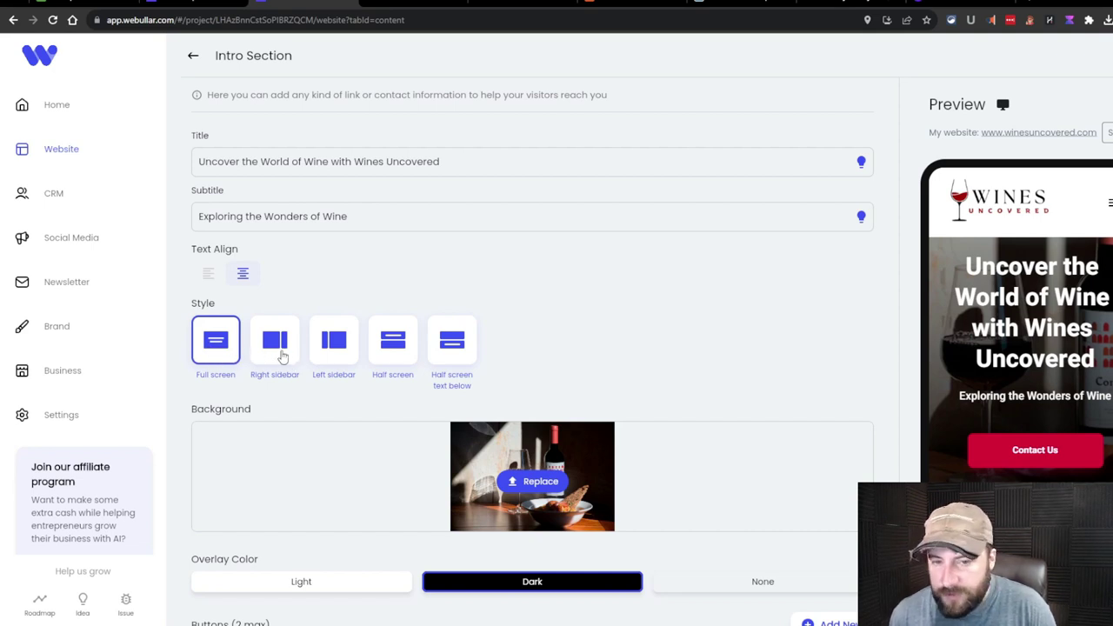
click(280, 352)
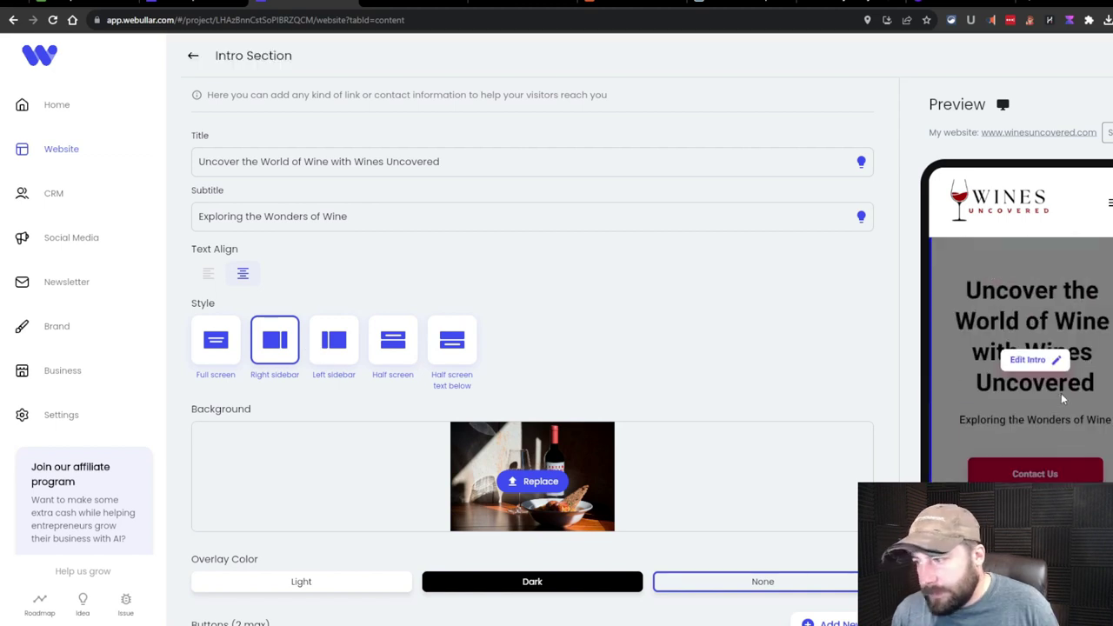
click(336, 352)
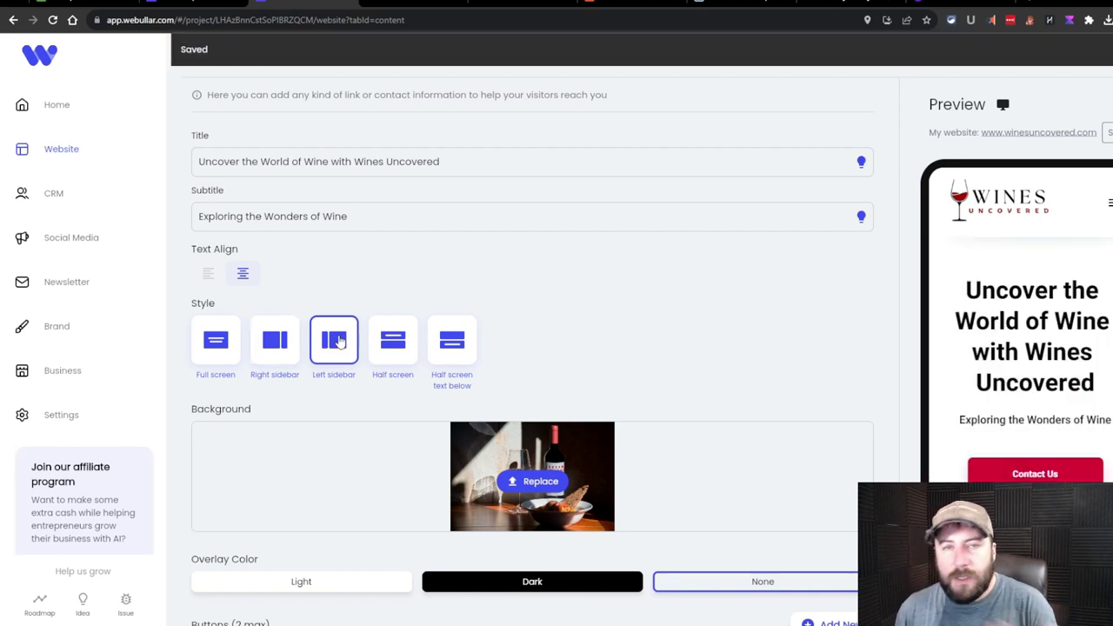
click(393, 357)
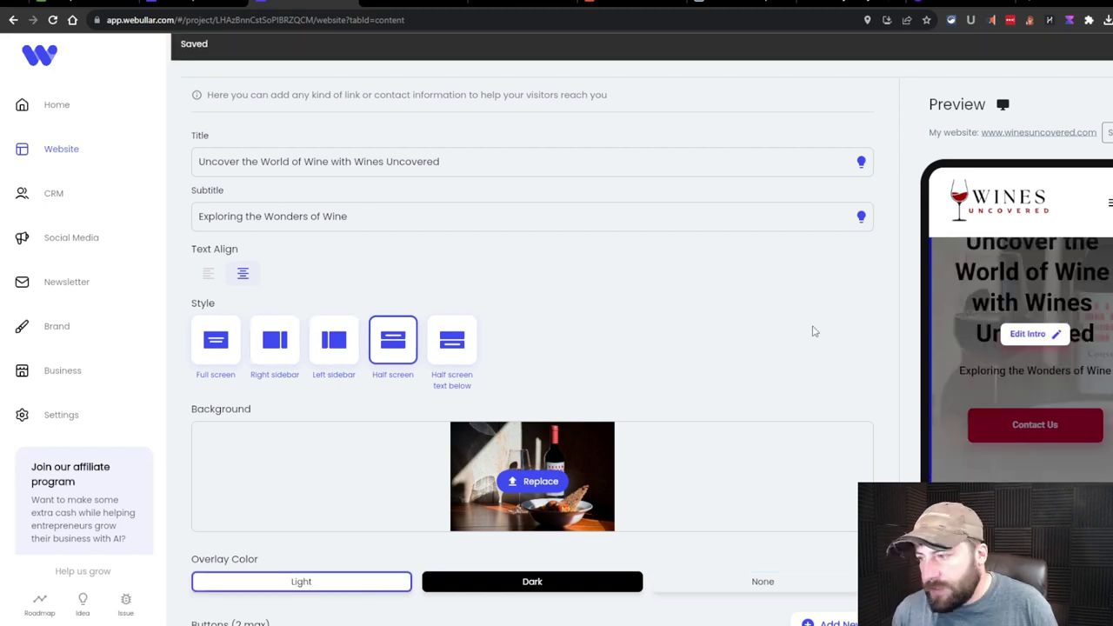
click(451, 342)
click(217, 341)
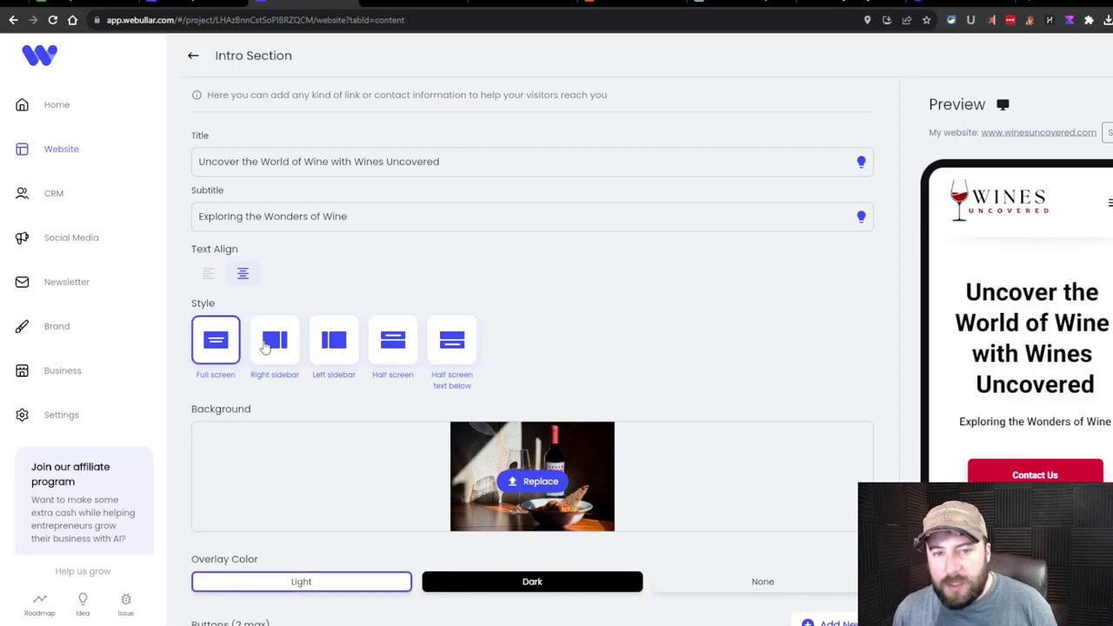
Replace the intro background with the Unsplash photo of four wine glasses on a barrel, found by searching for "wine"
scroll(504, 313, down, 2)
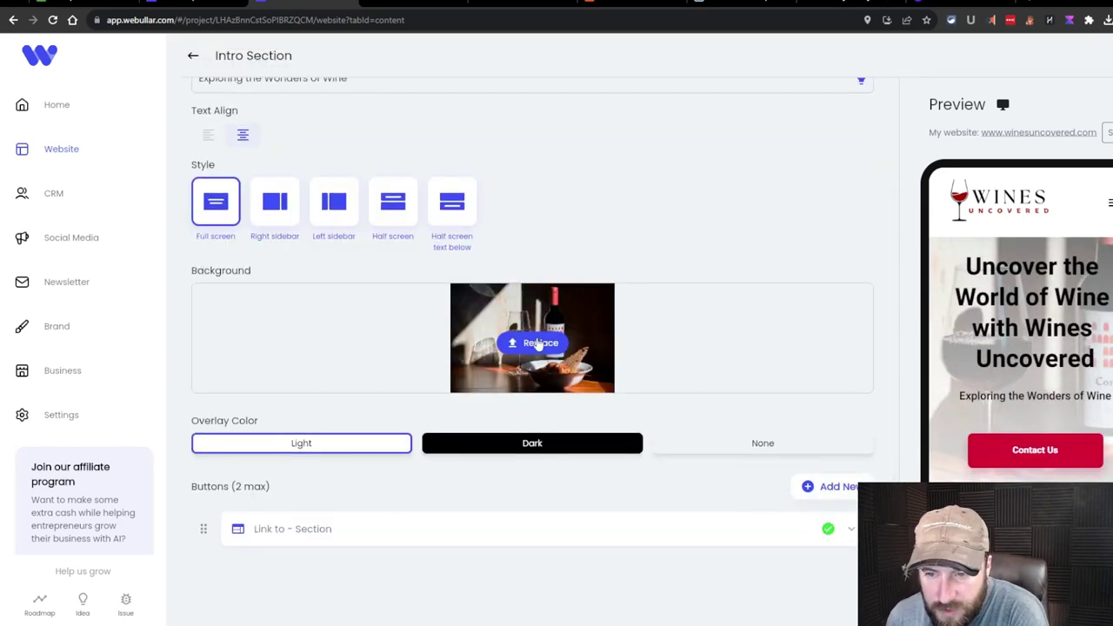
click(611, 379)
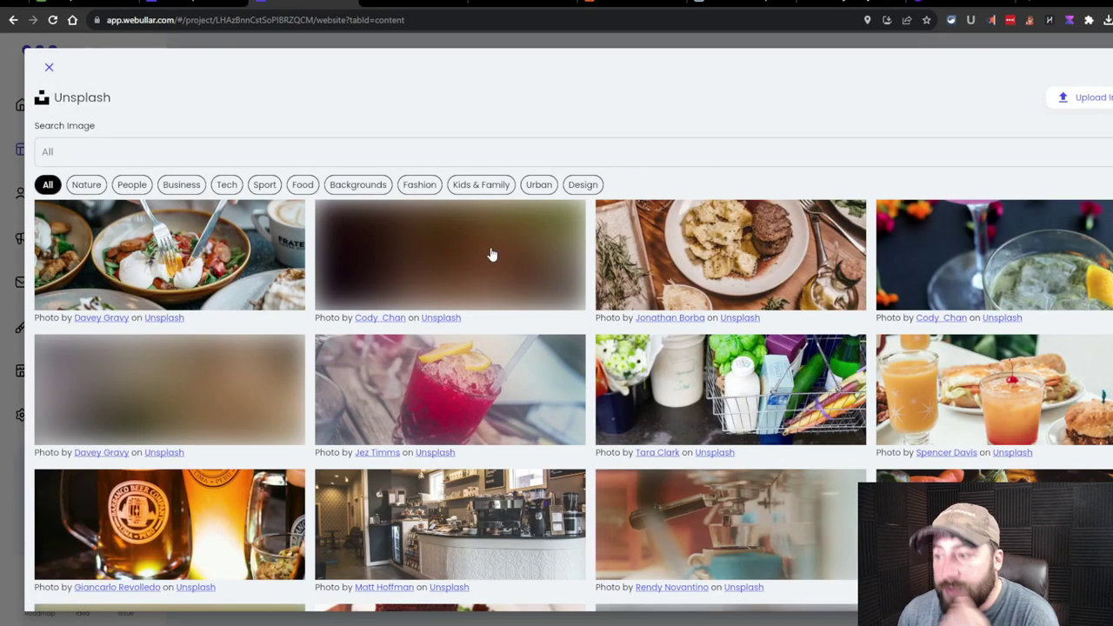
click(169, 146)
text(wine)
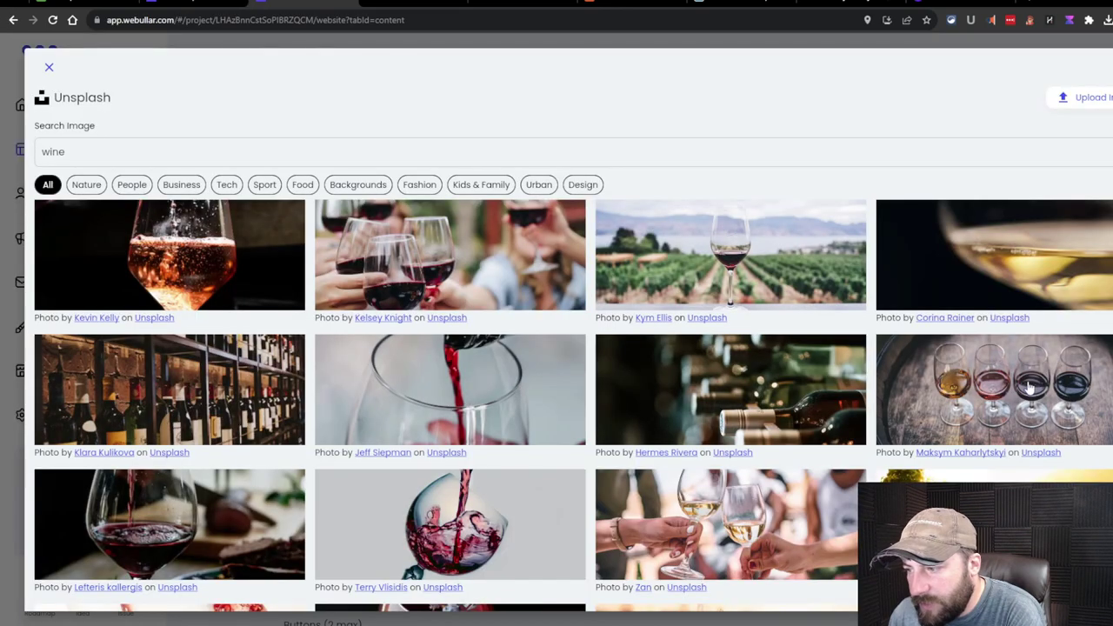
triple_click(208, 151)
key(BackSpace)
text(w)
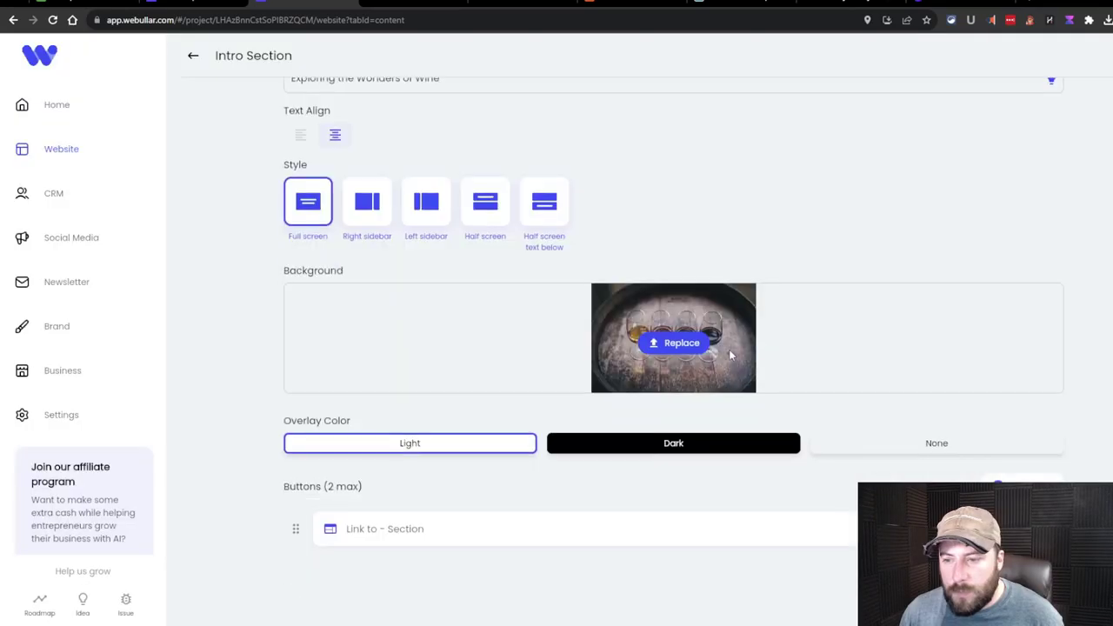
scroll(206, 358, up, 2)
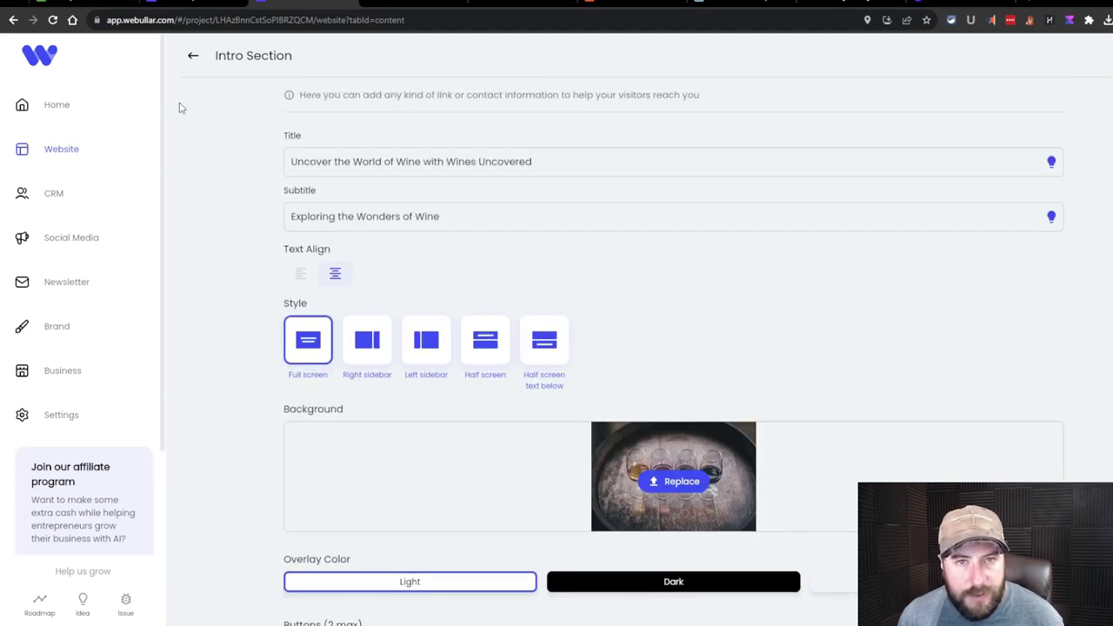
scroll(240, 227, down, 2)
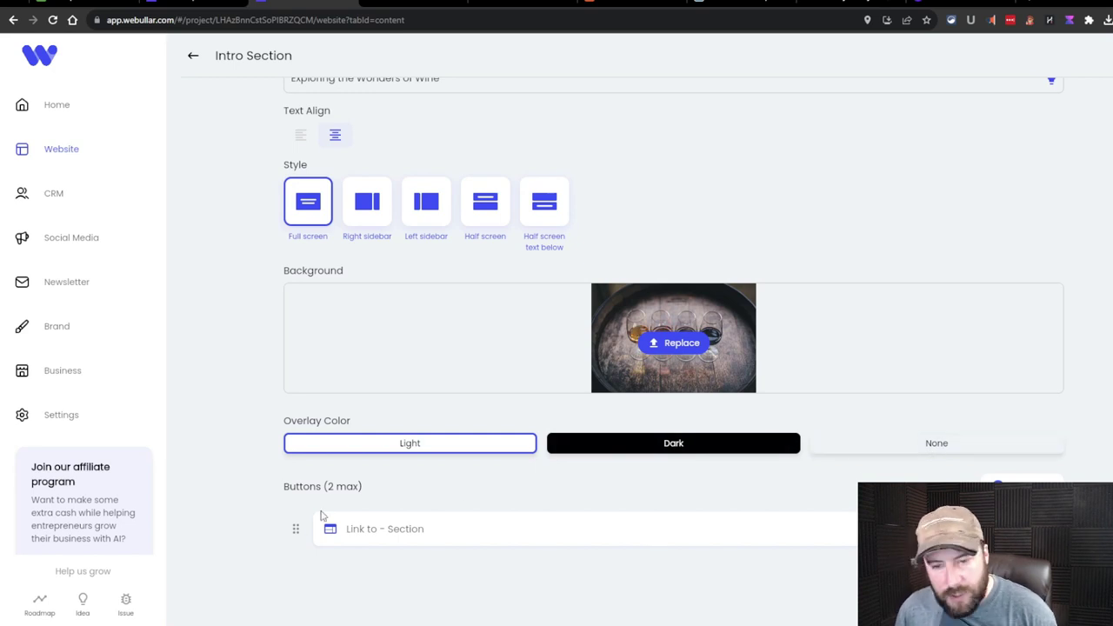
scroll(232, 198, up, 2)
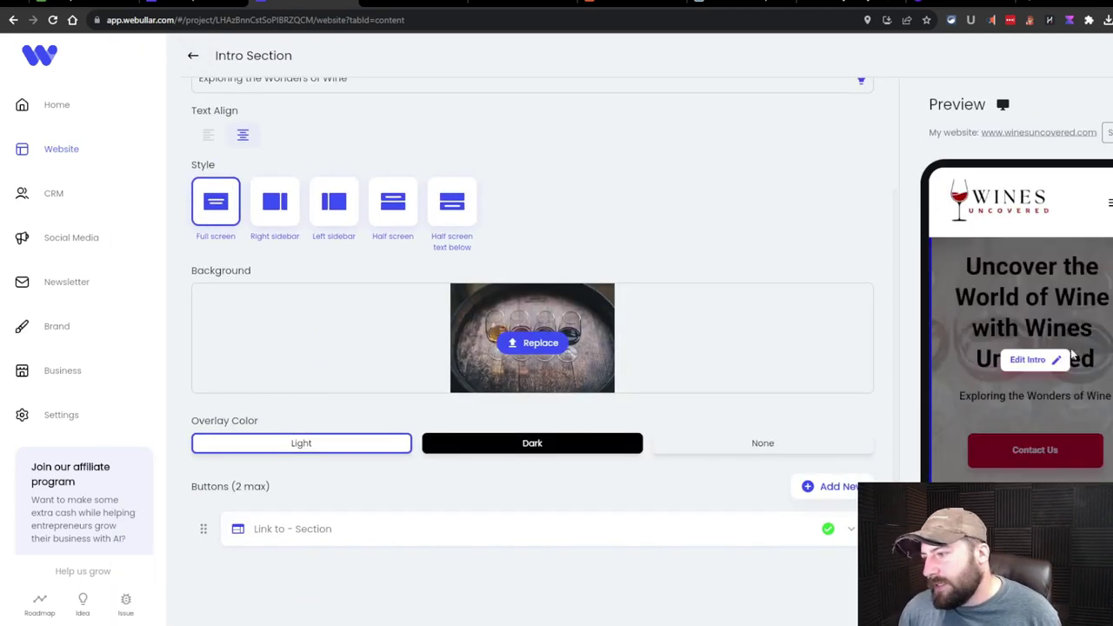
Save and publish the intro section changes to the live Wines Uncovered website, and close the publishing dialog
mouse_move(988, 235)
mouse_move(1005, 346)
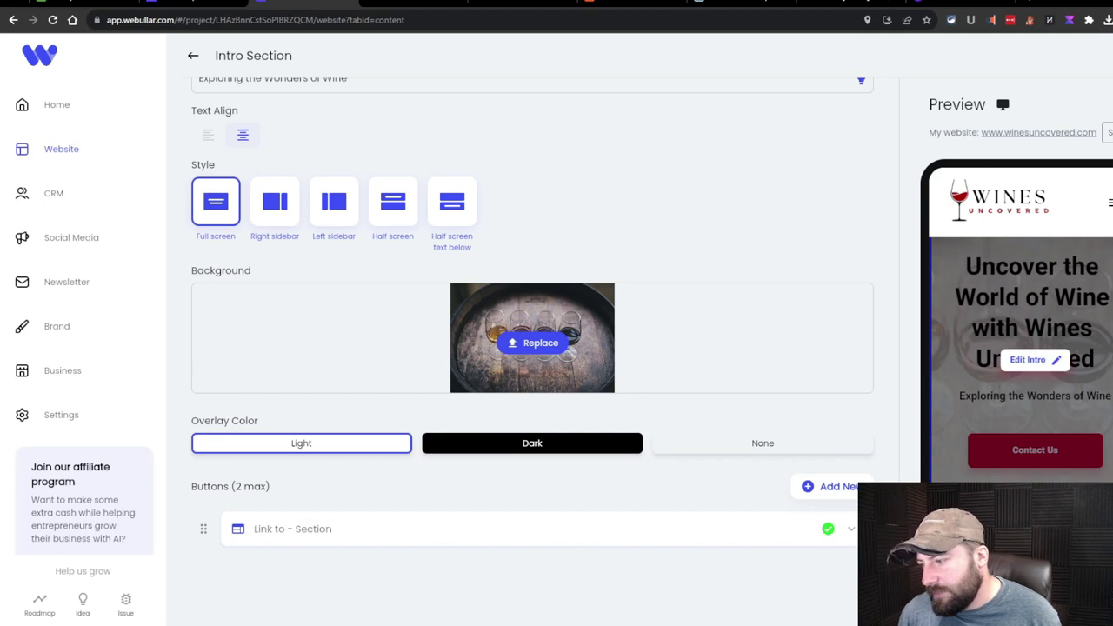
click(1108, 132)
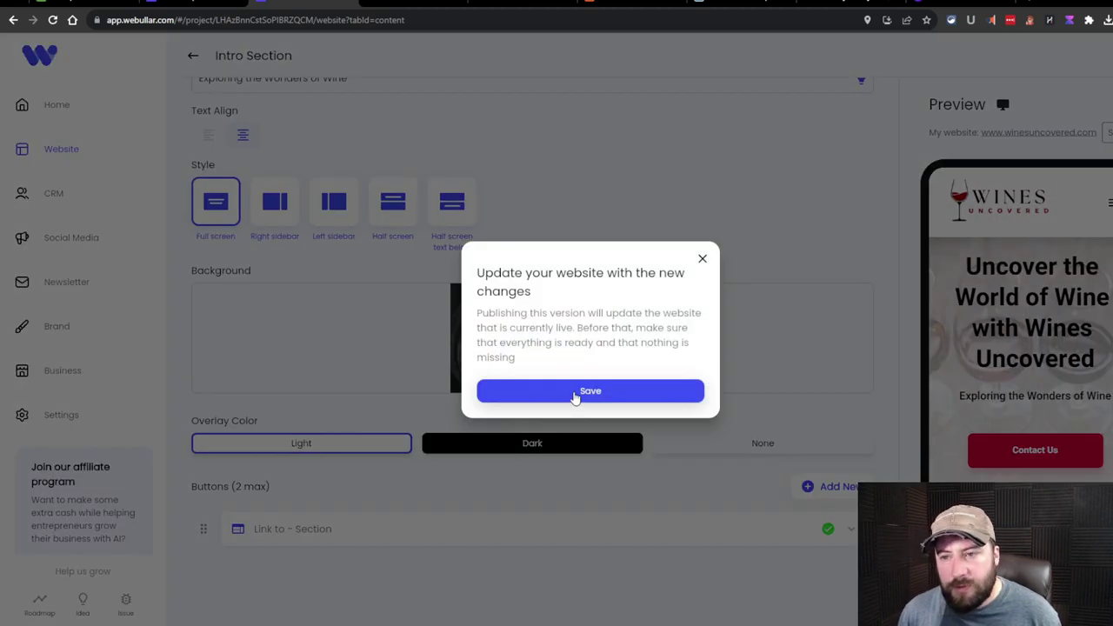
click(575, 393)
click(701, 276)
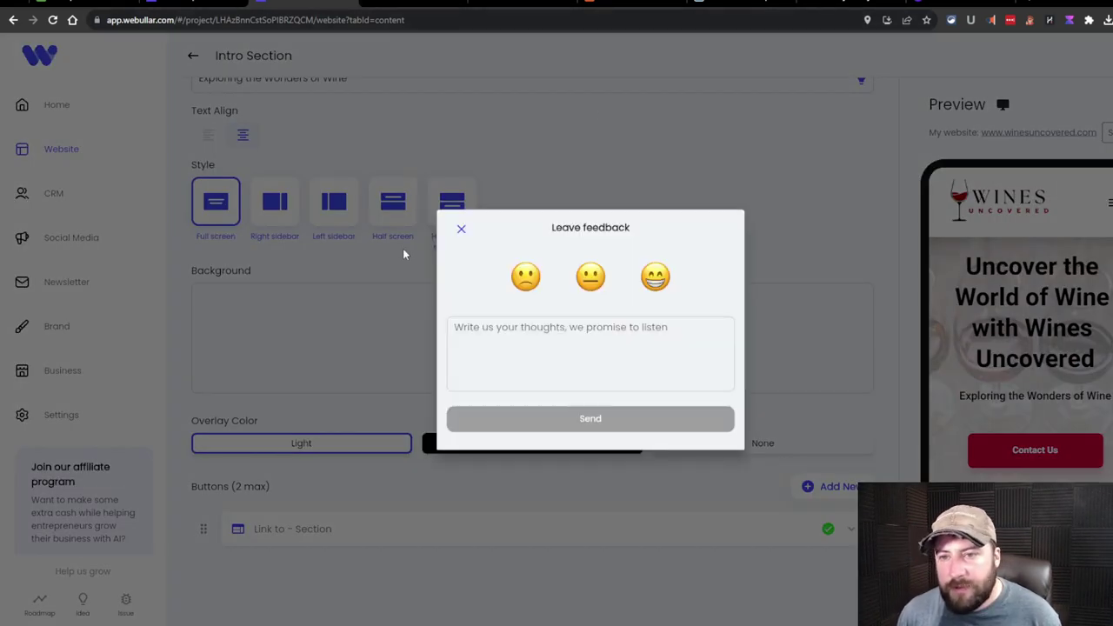
Dismiss the feedback form, reload the live winesuncovered.com page and check how its intro section looks
click(461, 230)
click(400, 4)
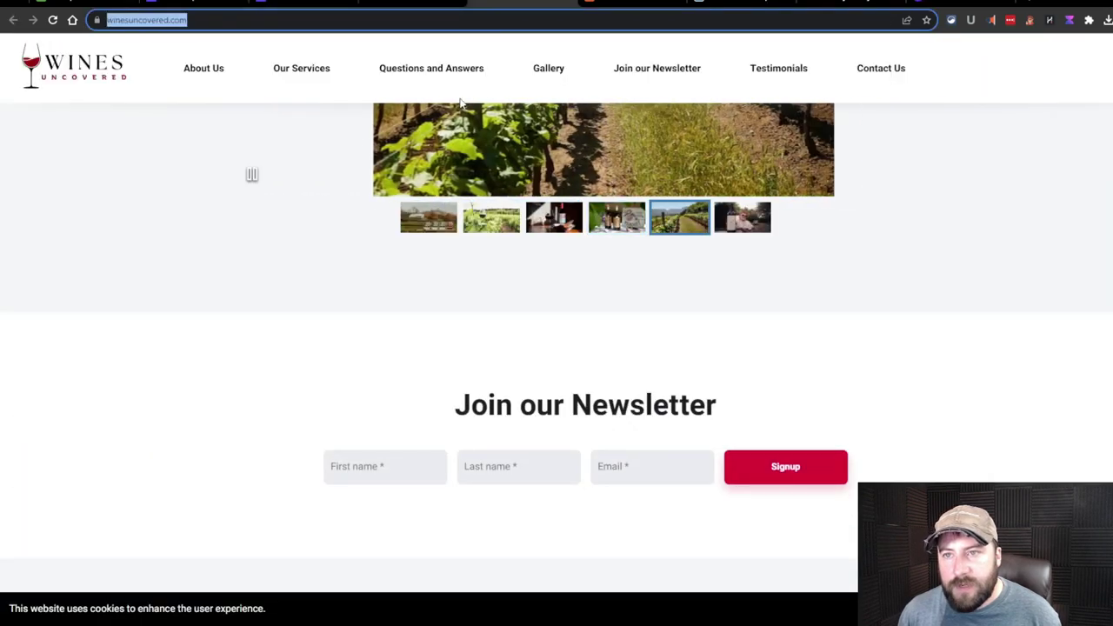
key(Return)
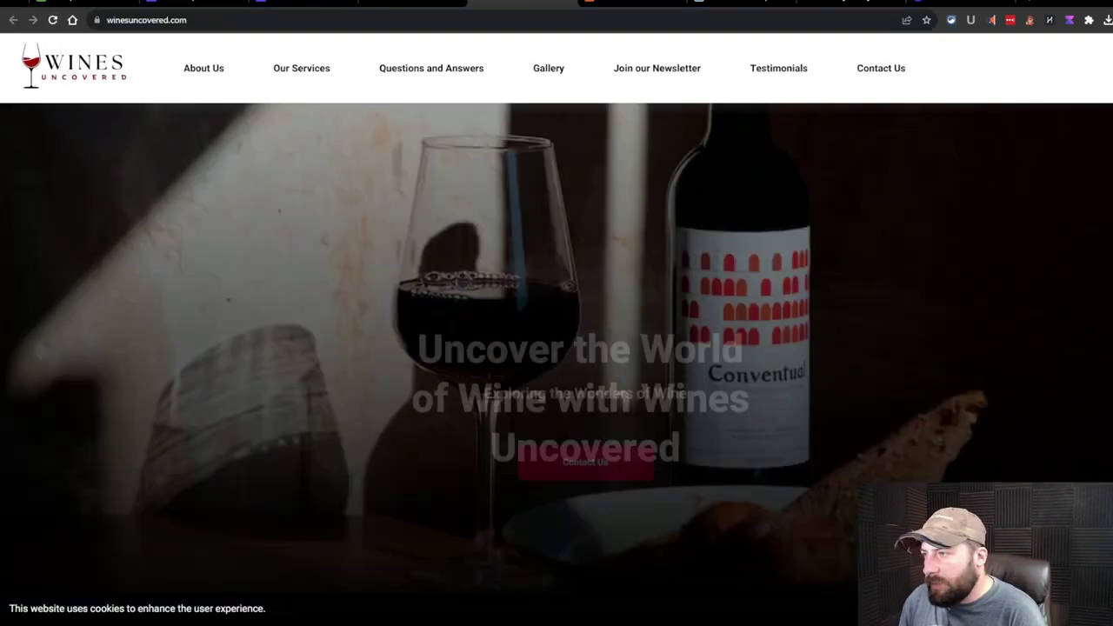
click(53, 22)
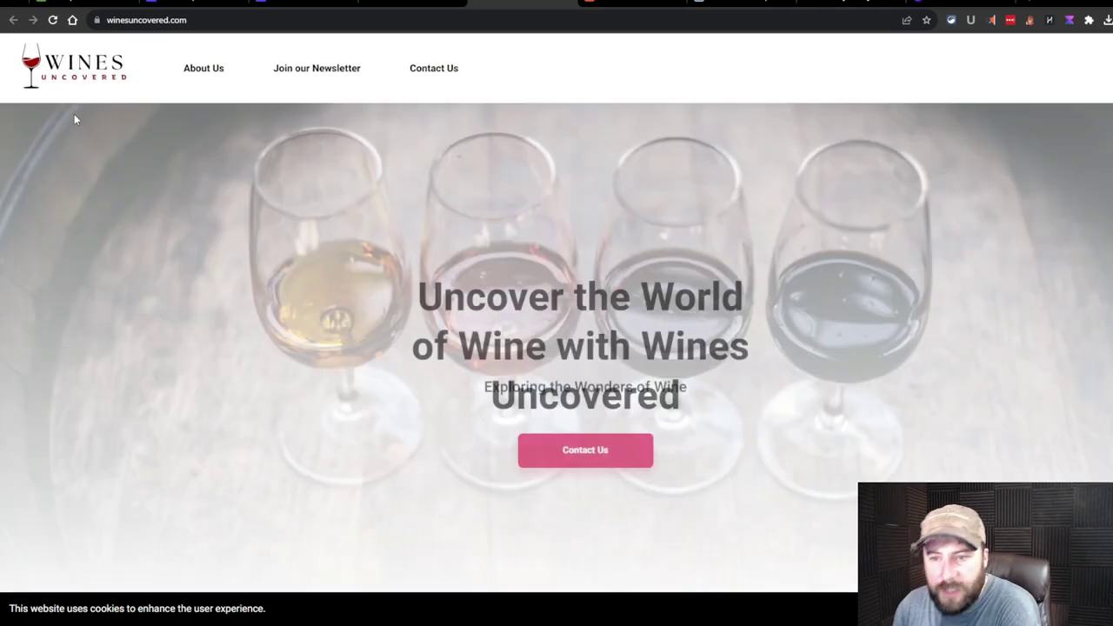
scroll(405, 207, down, 2)
scroll(400, 206, up, 4)
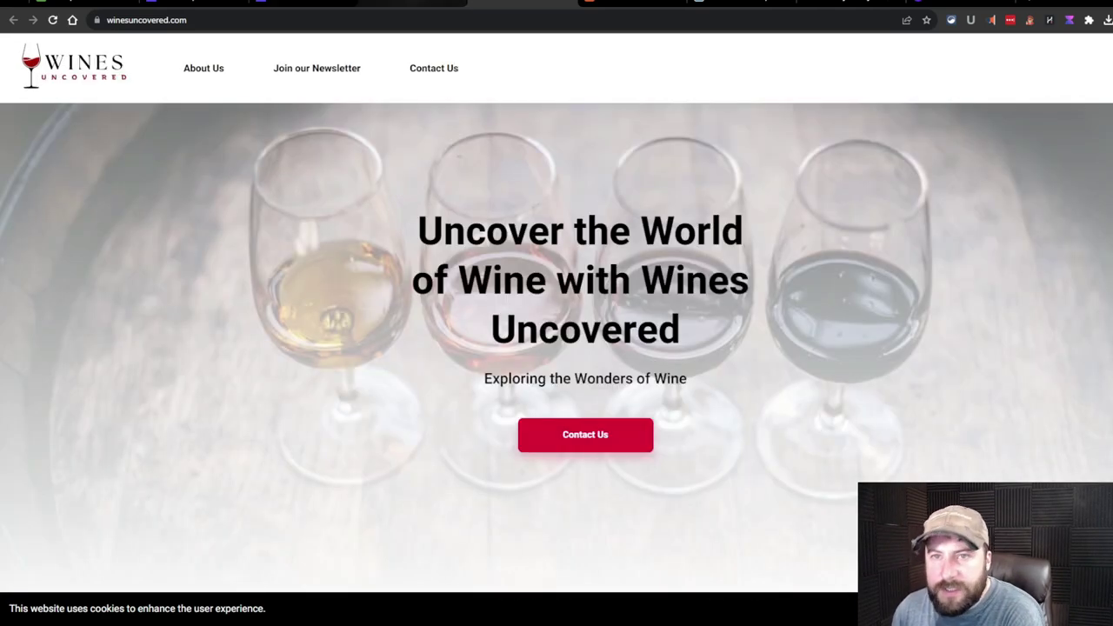
Set the intro section's overlay color to Dark in the website editor and return to the content list
click(409, 4)
click(304, 5)
click(598, 442)
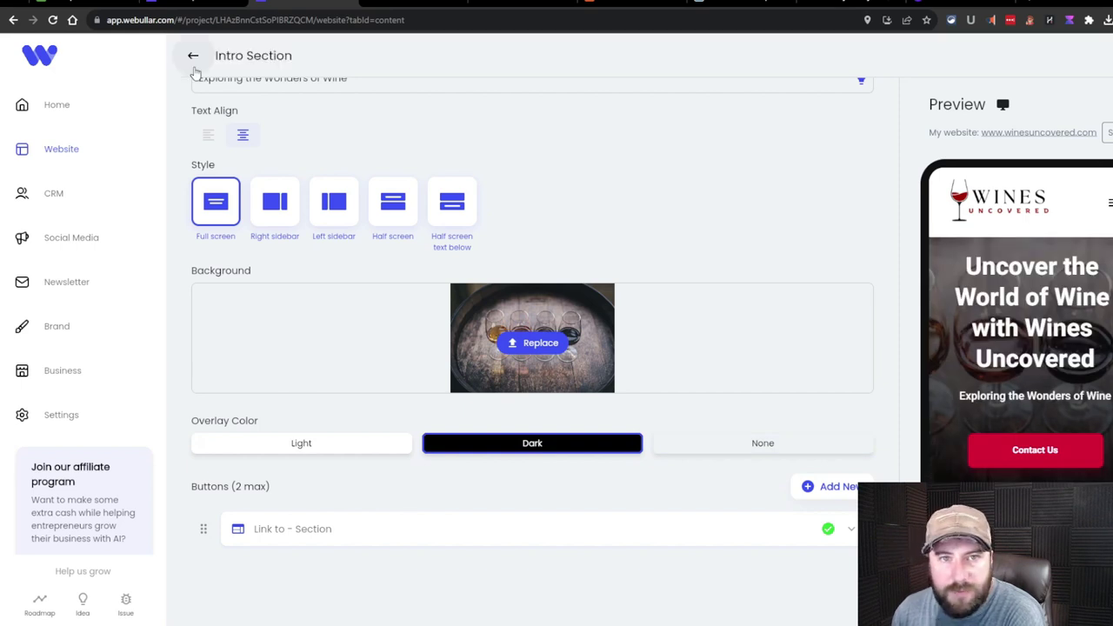
click(193, 54)
click(588, 391)
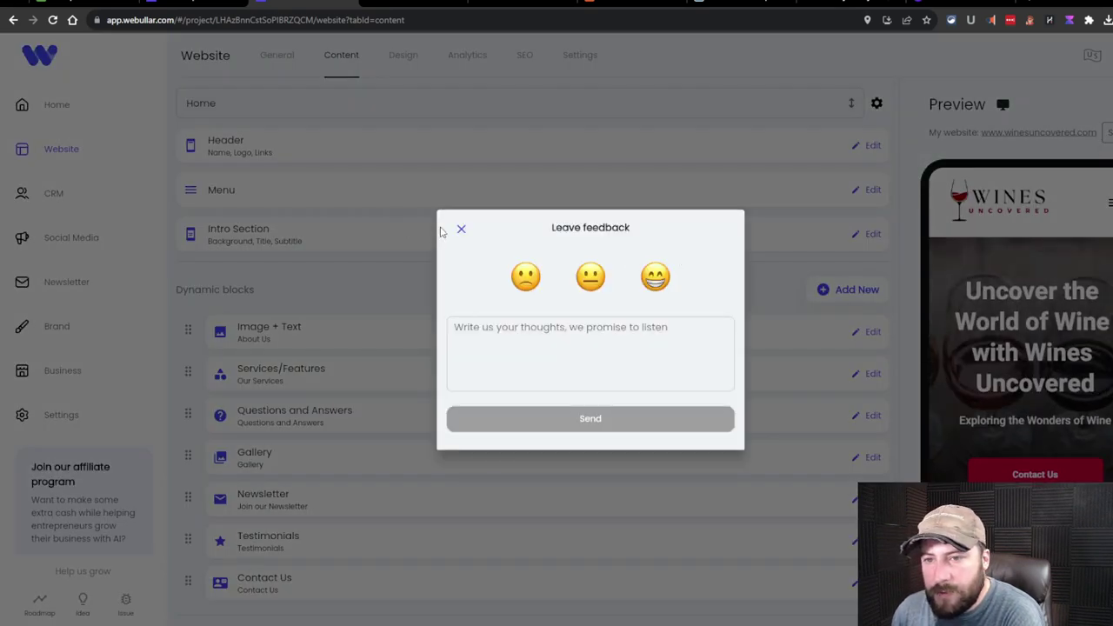
click(459, 227)
Look over the dynamic blocks list and examine the live homepage down to its footer
scroll(429, 185, down, 2)
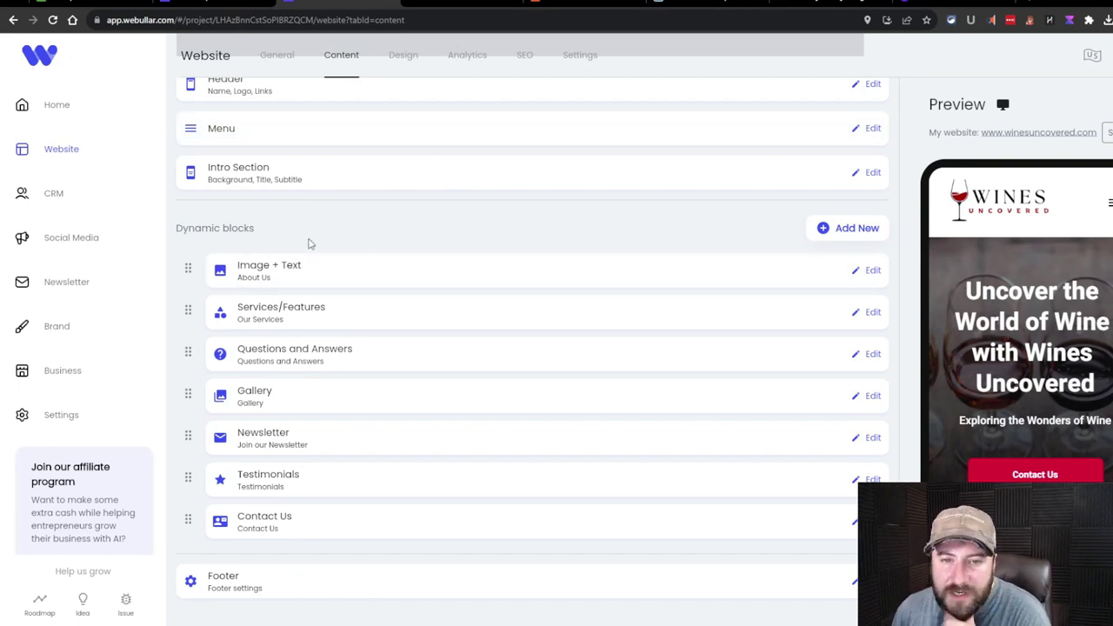
scroll(339, 240, down, 2)
drag(188, 209, 187, 245)
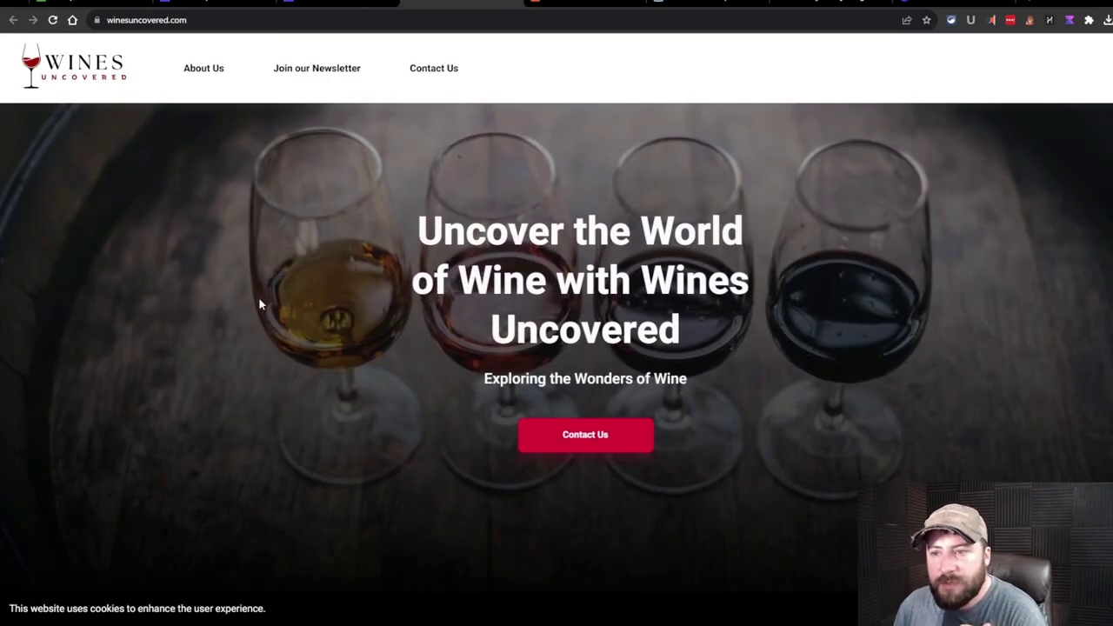
scroll(258, 301, down, 15)
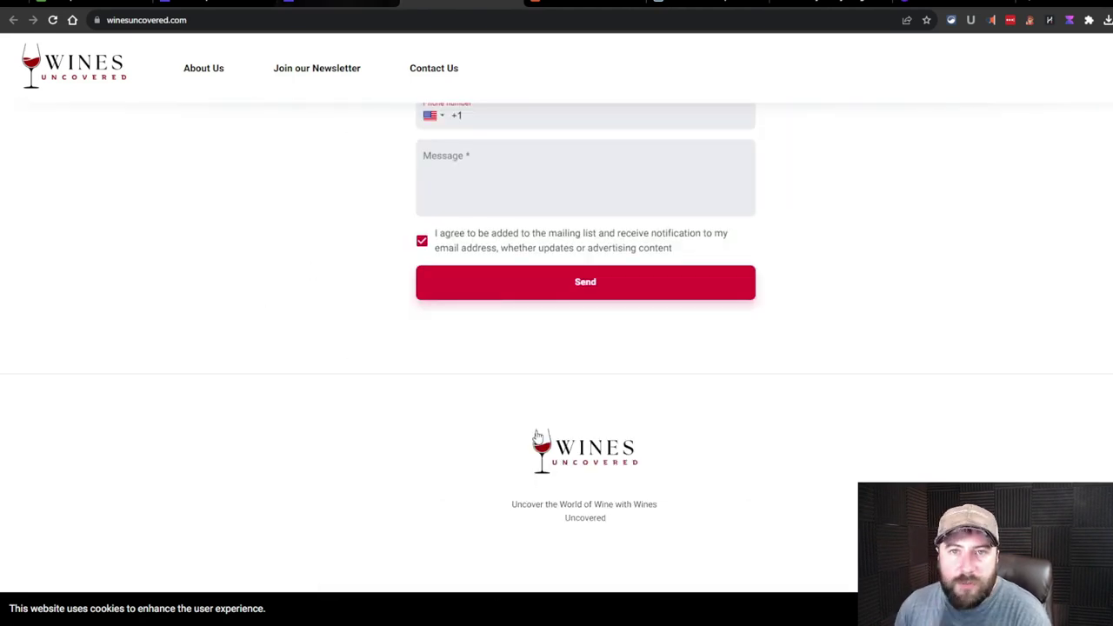
scroll(250, 186, up, 10)
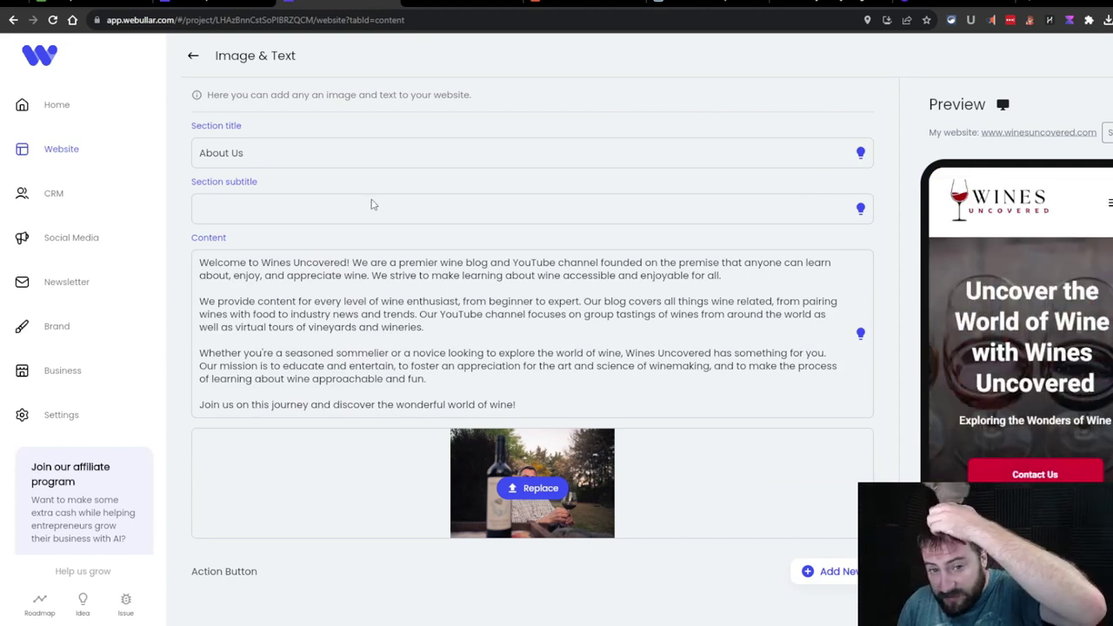
Review the About Us block's text, image and action button settings, then go back to the content list
scroll(613, 363, down, 1)
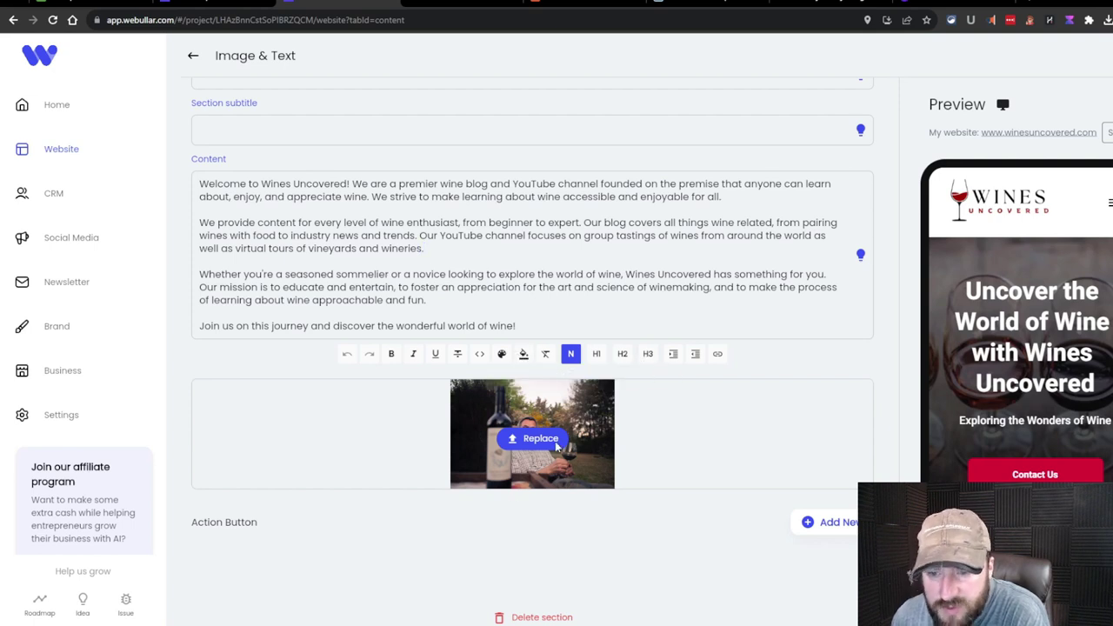
scroll(1080, 355, down, 3)
scroll(1077, 347, down, 3)
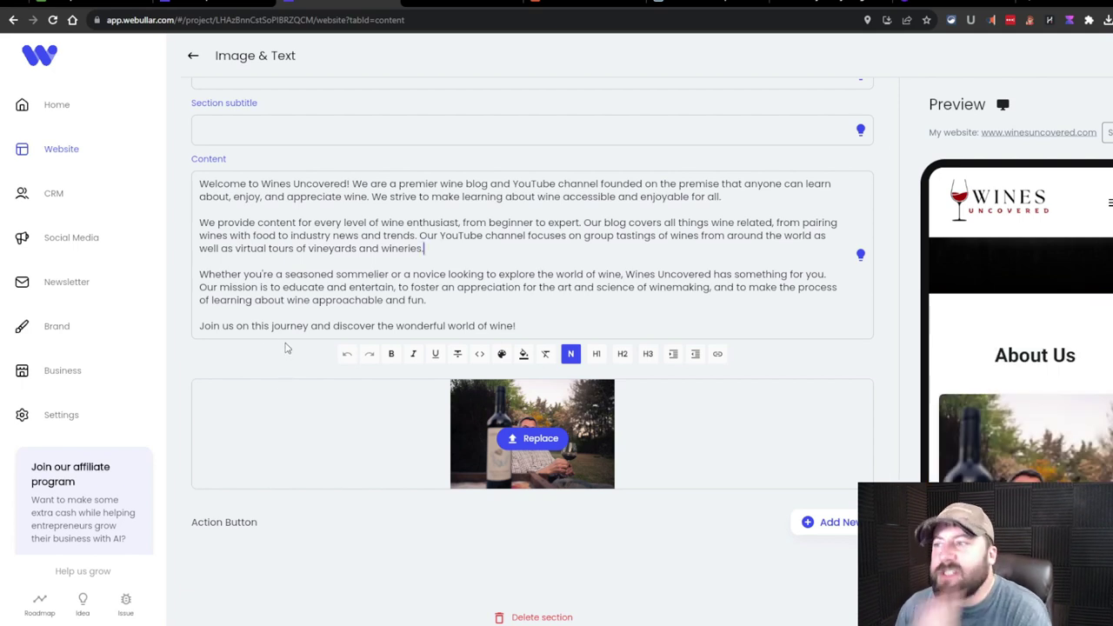
click(193, 55)
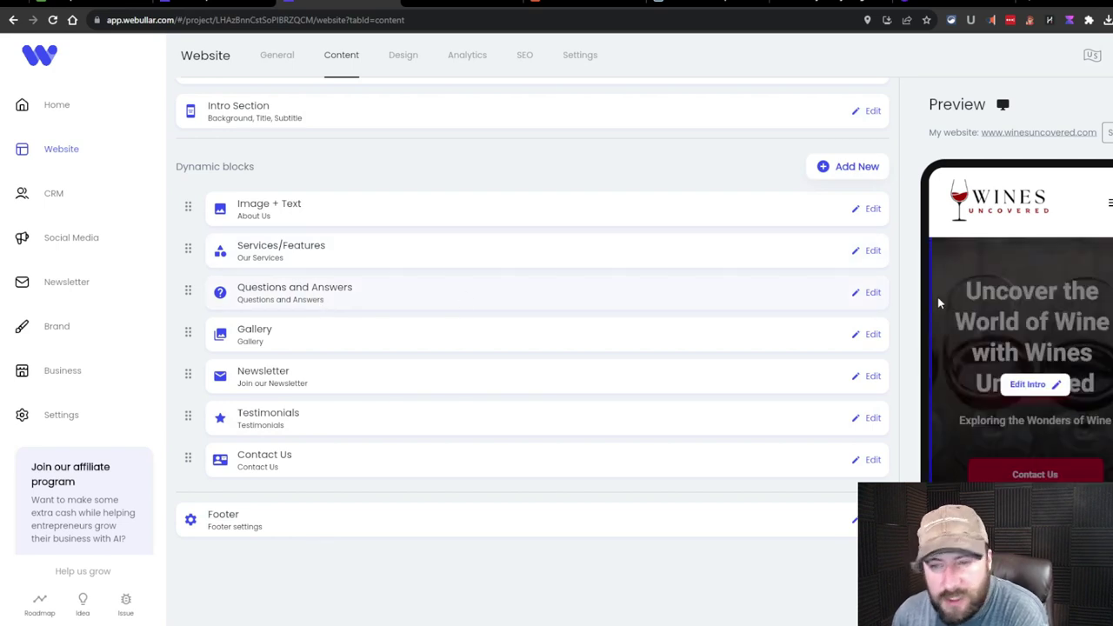
View the Questions and Answers block's entries, return to the content list and look through the site preview
click(870, 292)
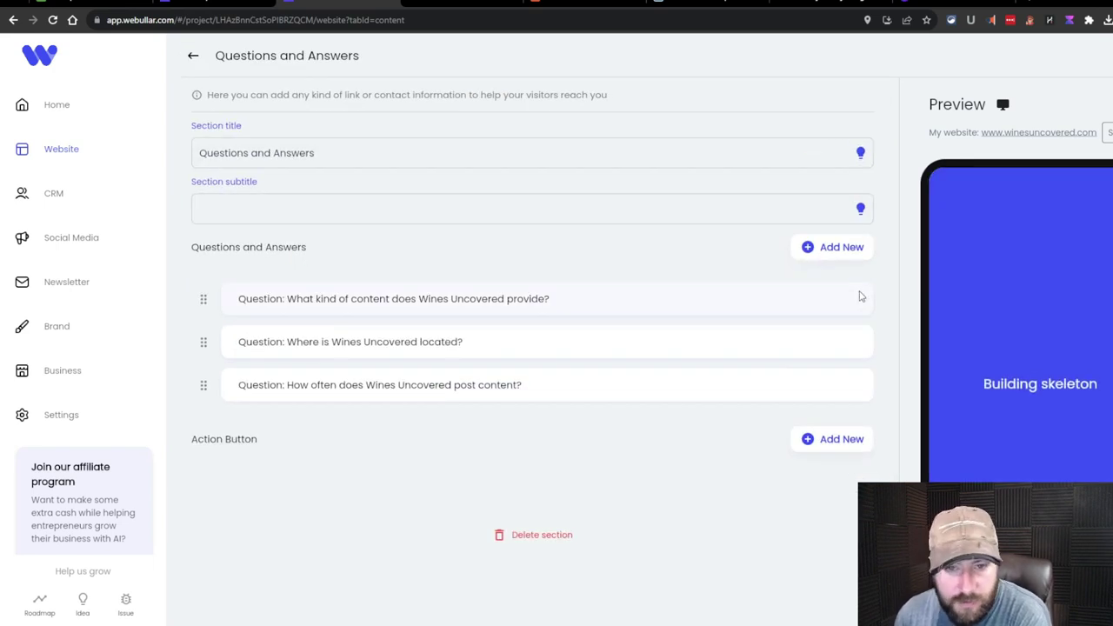
click(860, 297)
click(195, 58)
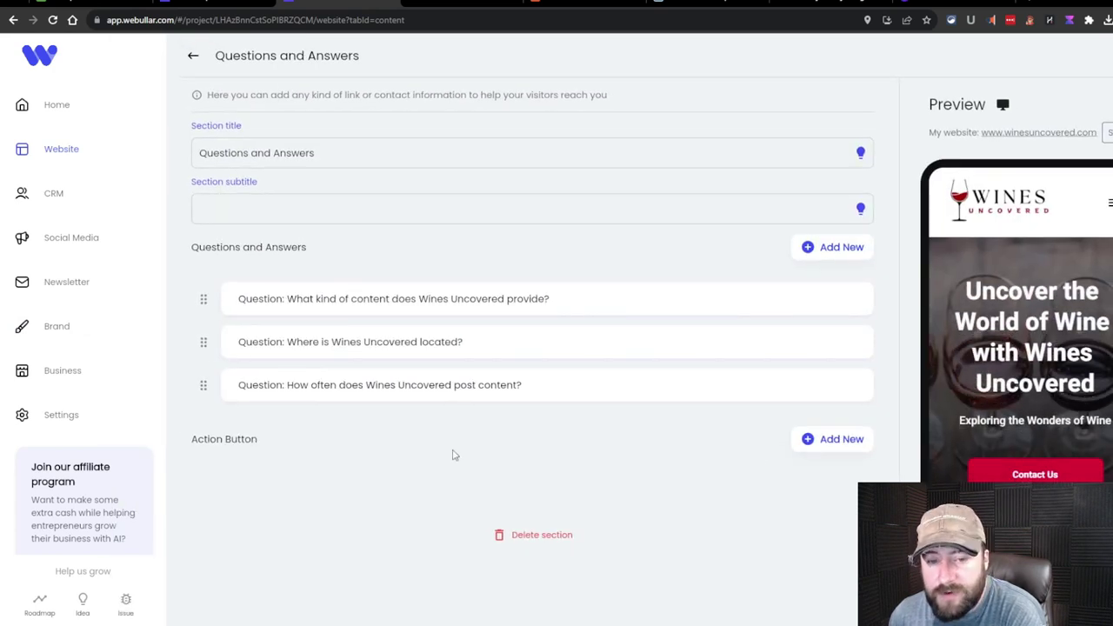
click(193, 55)
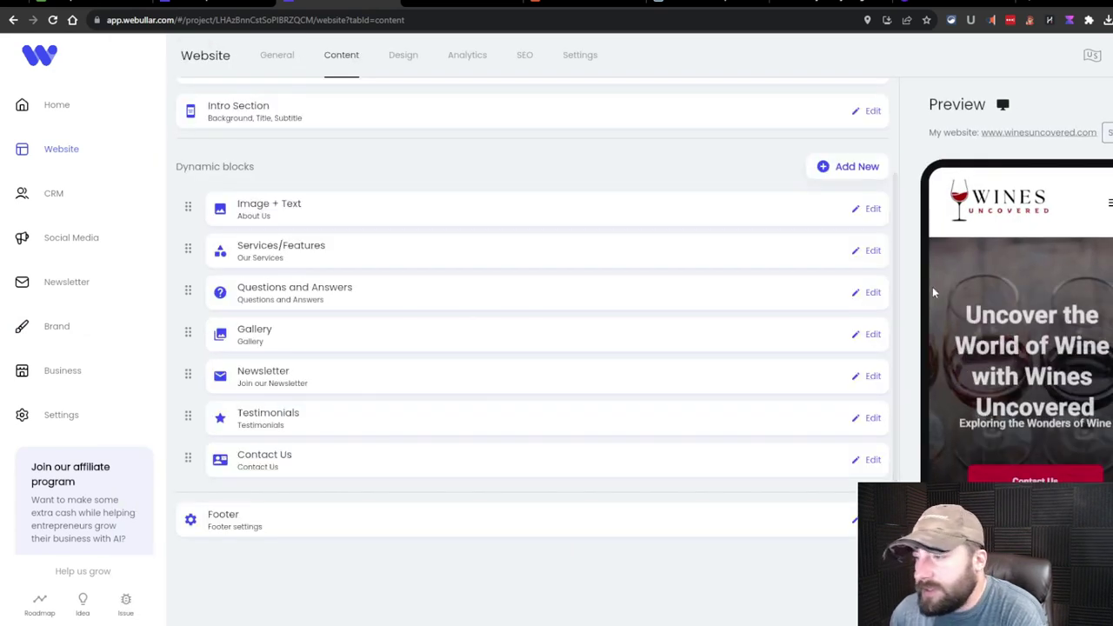
scroll(1104, 305, down, 5)
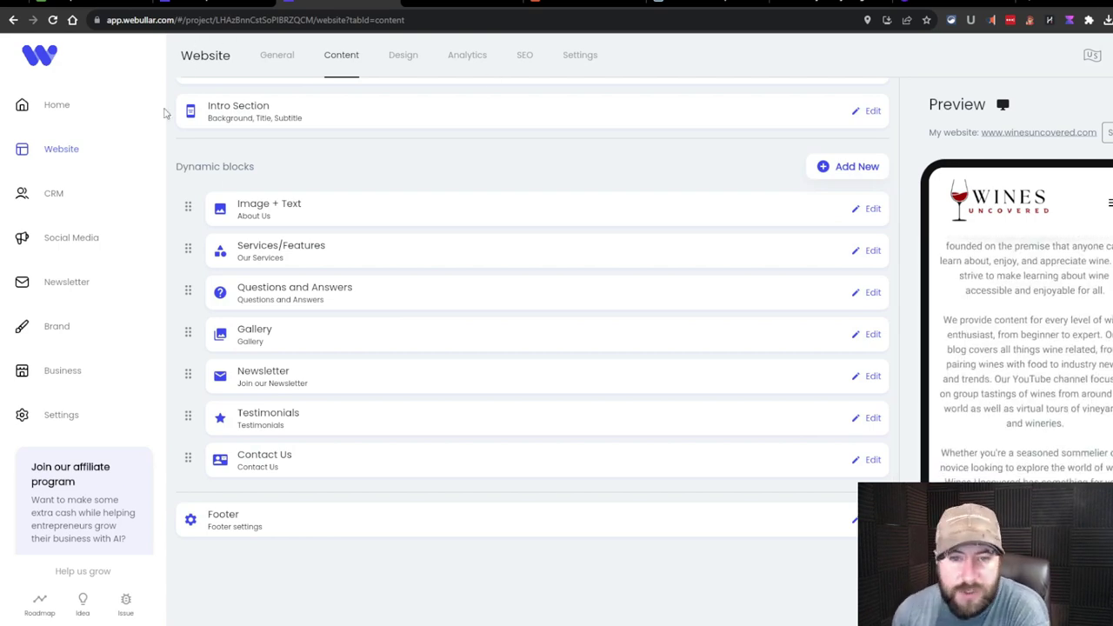
Read the About Us content, highlighting the phrase "virtual tours", and return to the content list
click(378, 220)
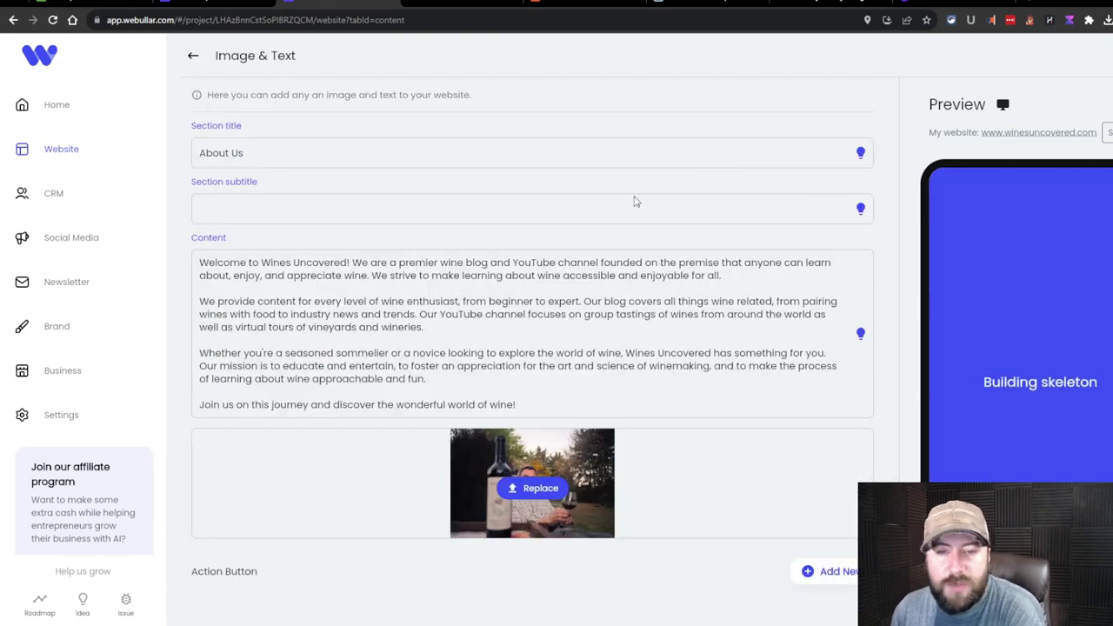
scroll(558, 350, down, 1)
click(560, 318)
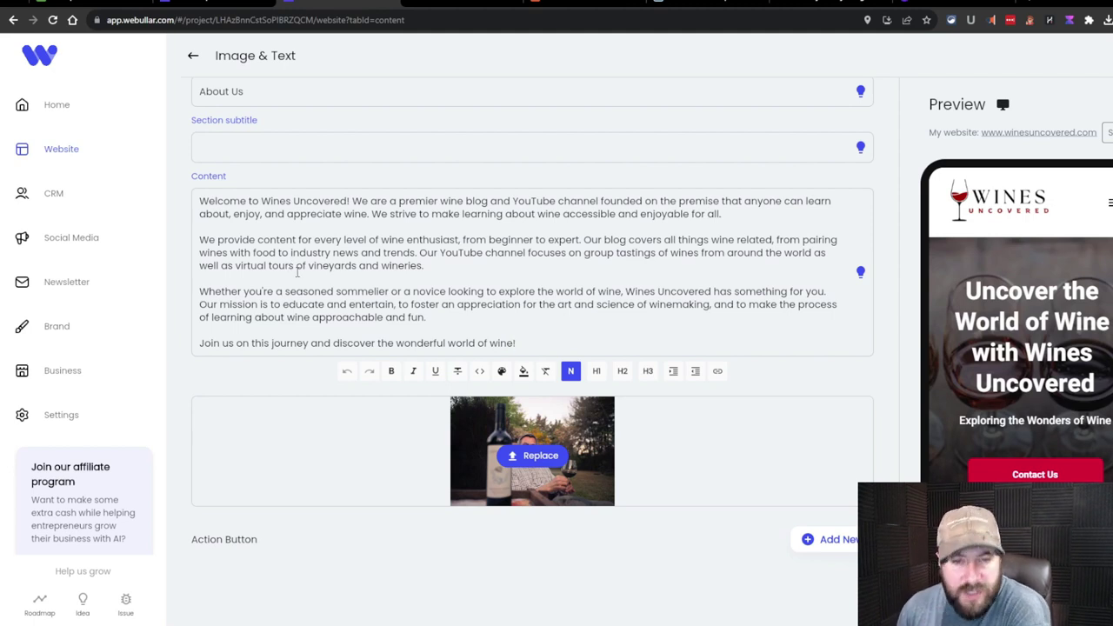
drag(261, 272, 228, 265)
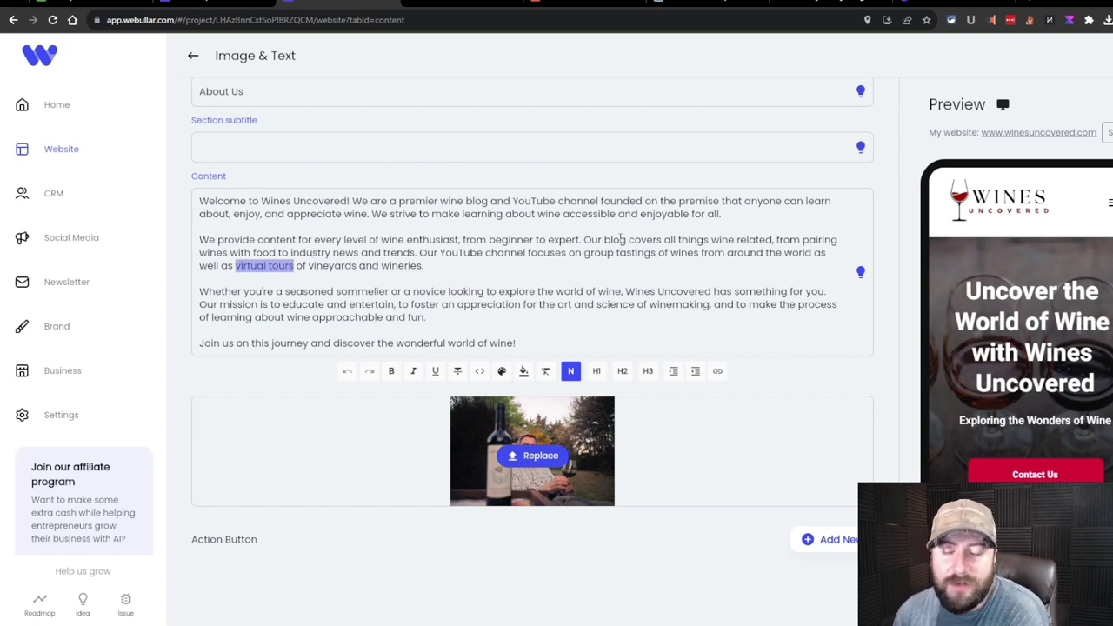
click(454, 275)
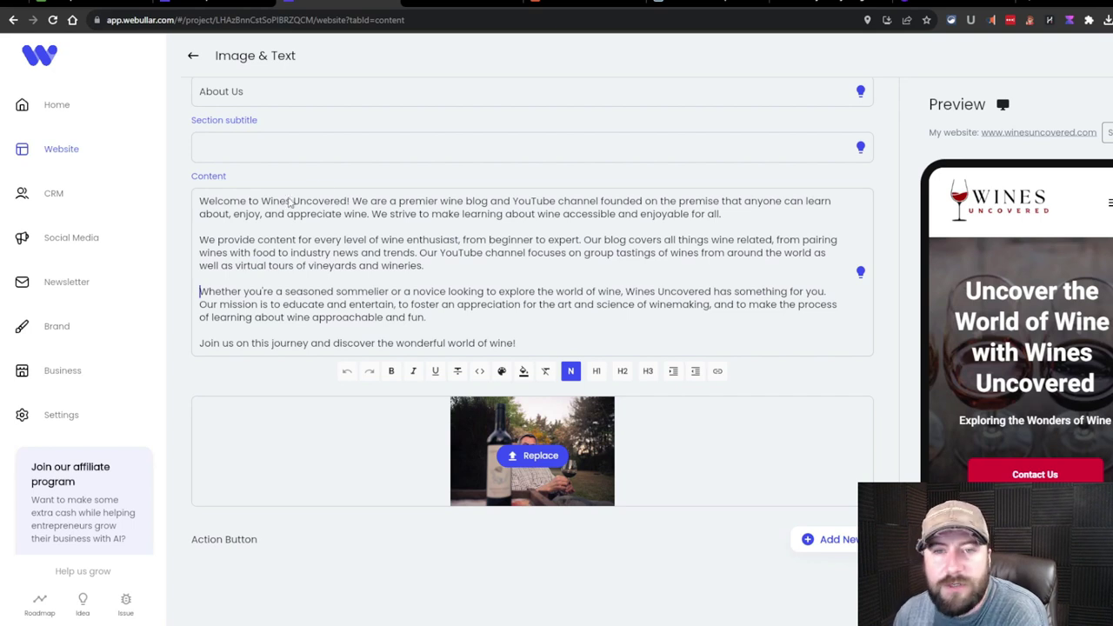
scroll(291, 202, up, 1)
click(193, 55)
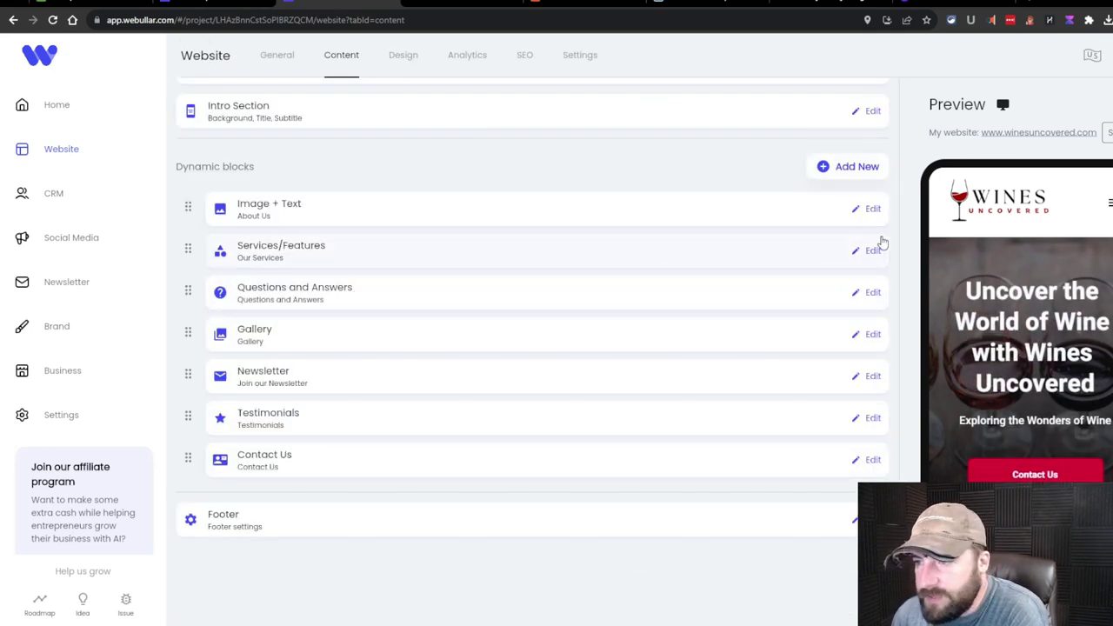
Review the generated entries in the Services/Features block and the Questions and Answers block
click(716, 256)
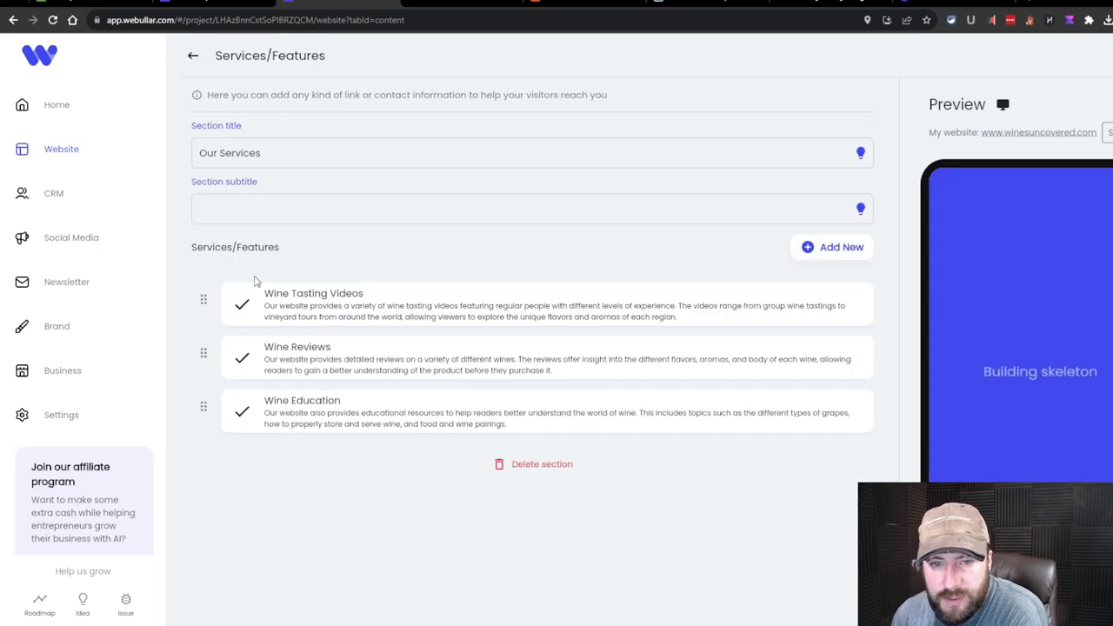
click(193, 57)
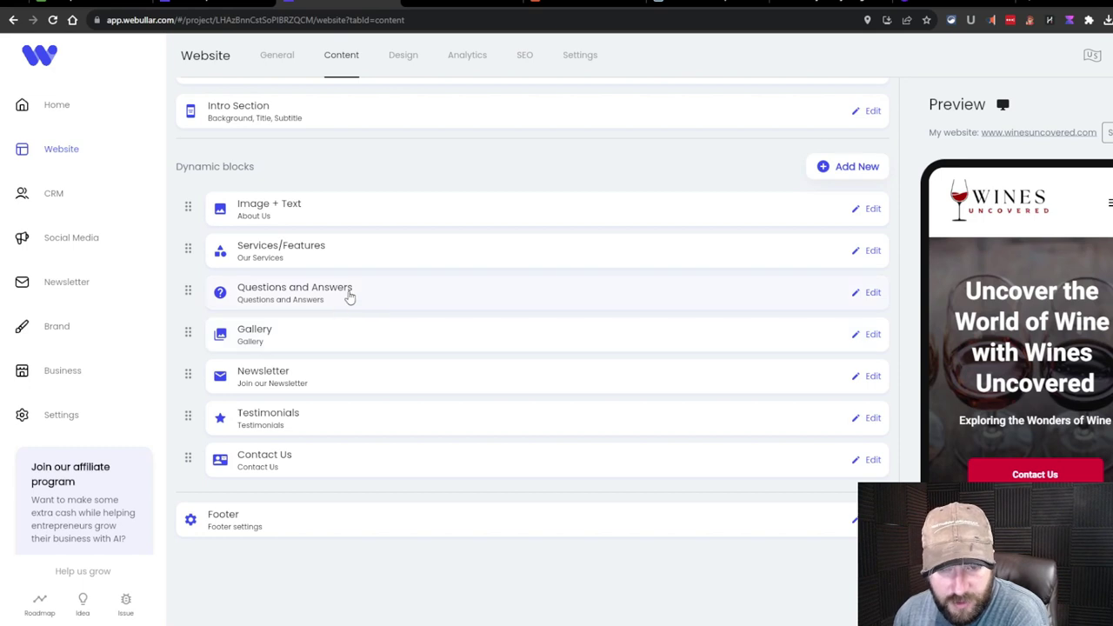
click(349, 296)
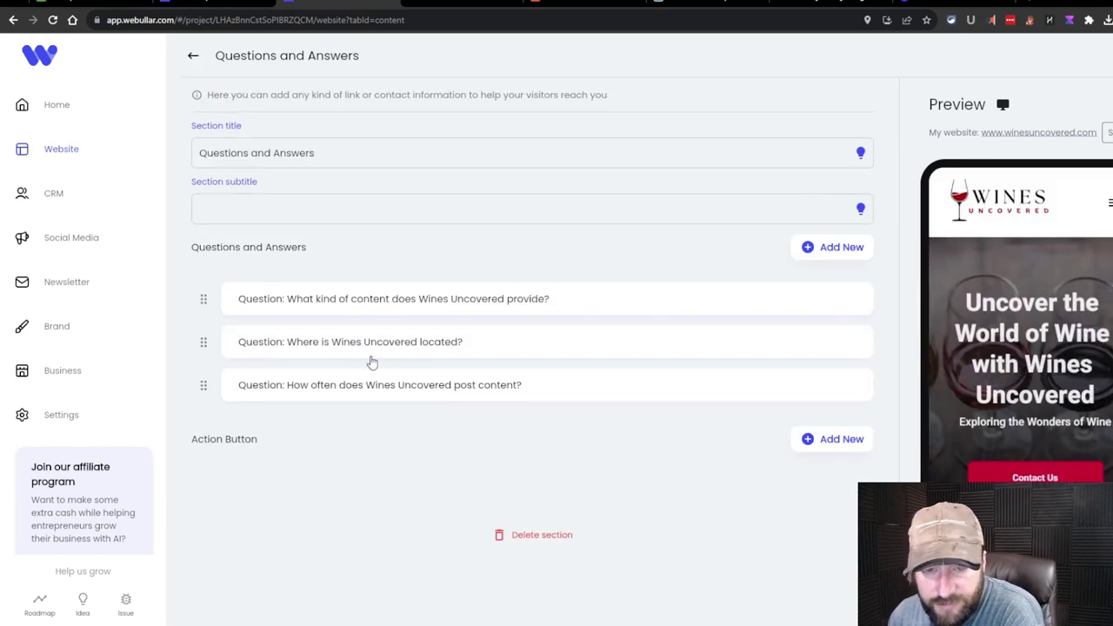
click(348, 337)
click(570, 602)
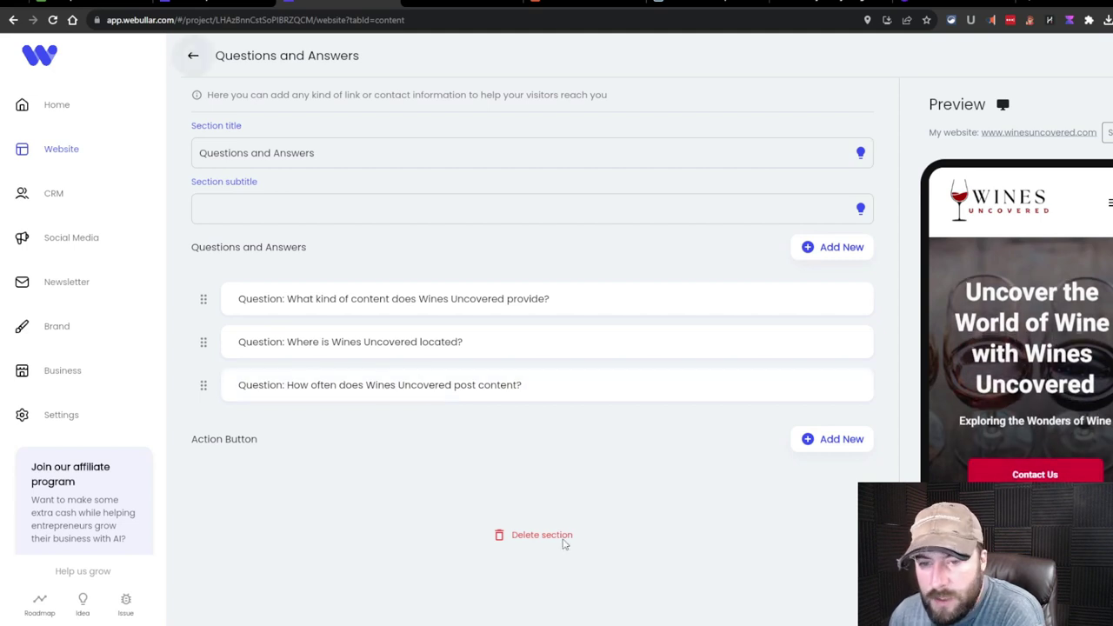
click(193, 55)
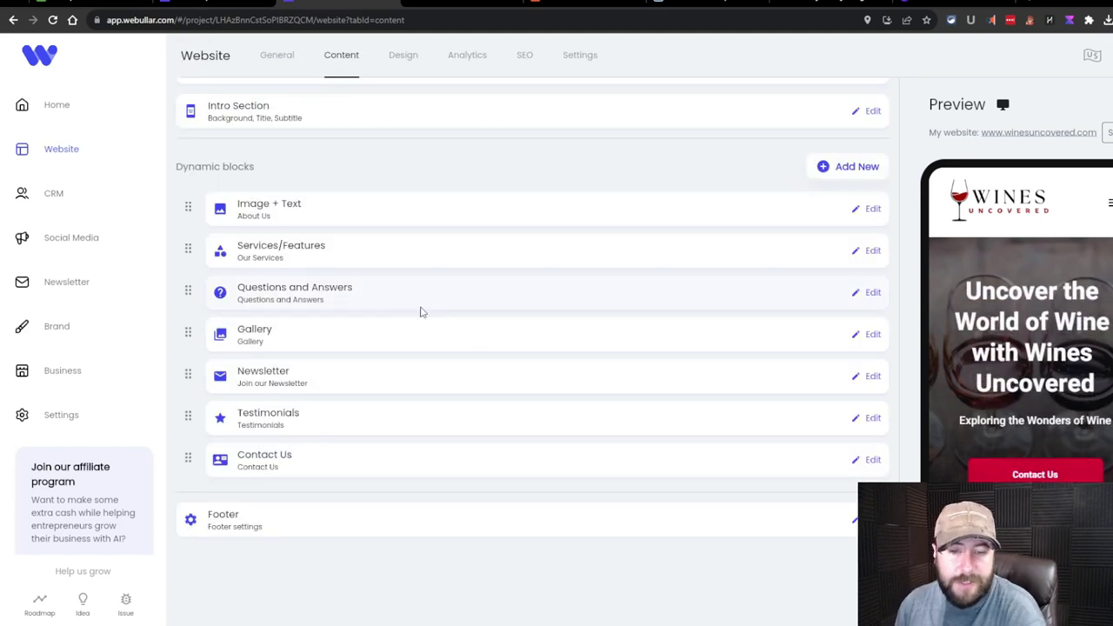
Search Unsplash for "wine" from the Gallery block and add one of the photos to its images
click(324, 334)
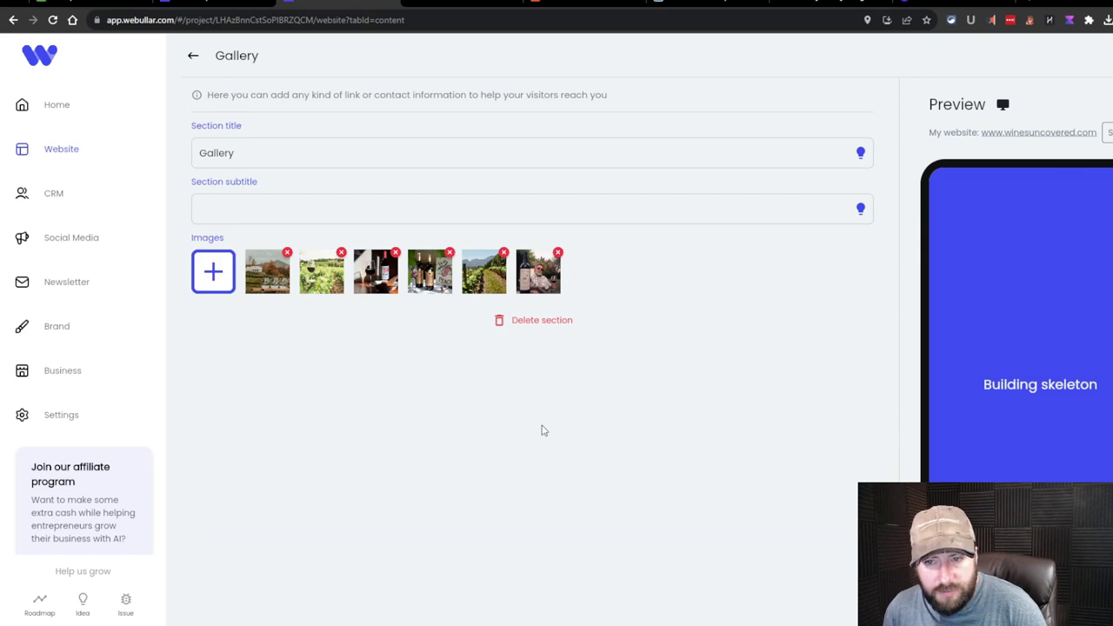
click(213, 284)
click(425, 158)
text(wine)
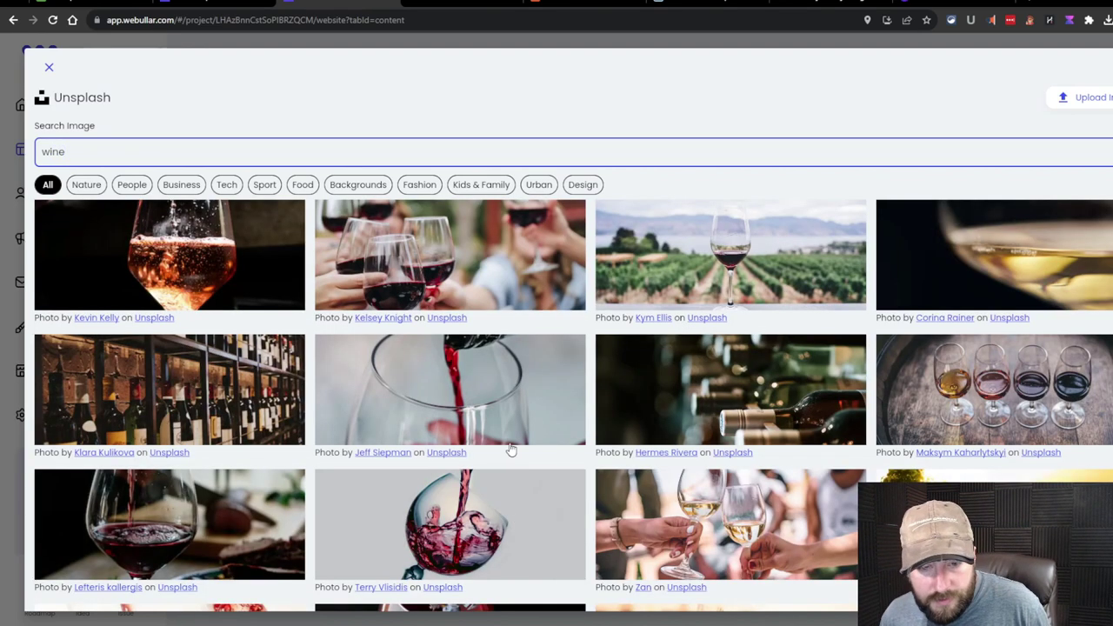
click(511, 443)
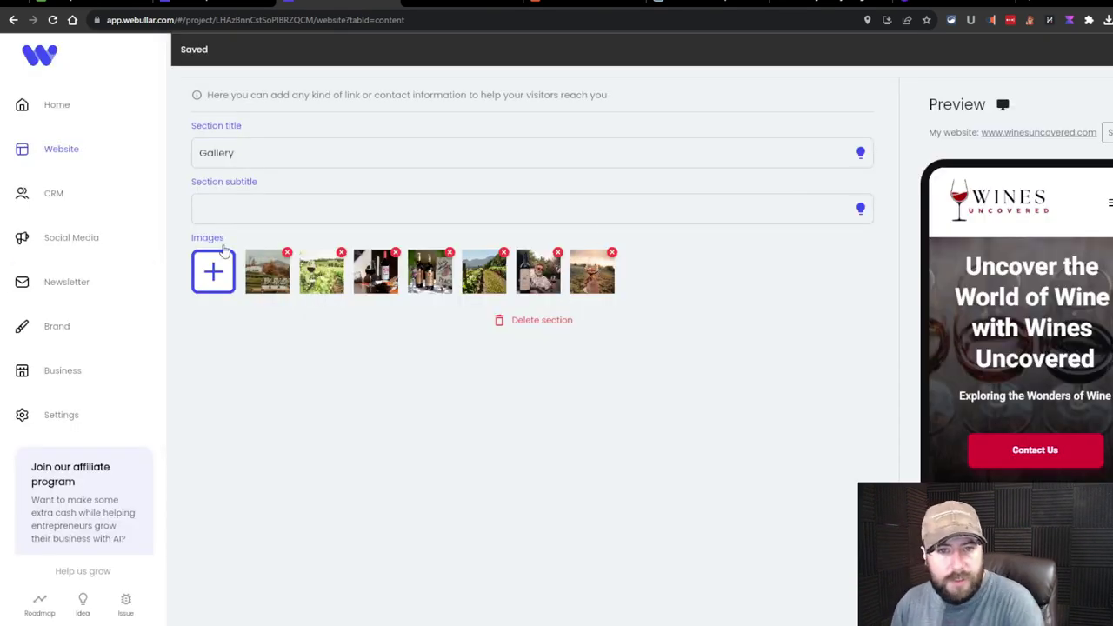
Look over the settings of the Newsletter, Footer and Contact Us sections
click(323, 383)
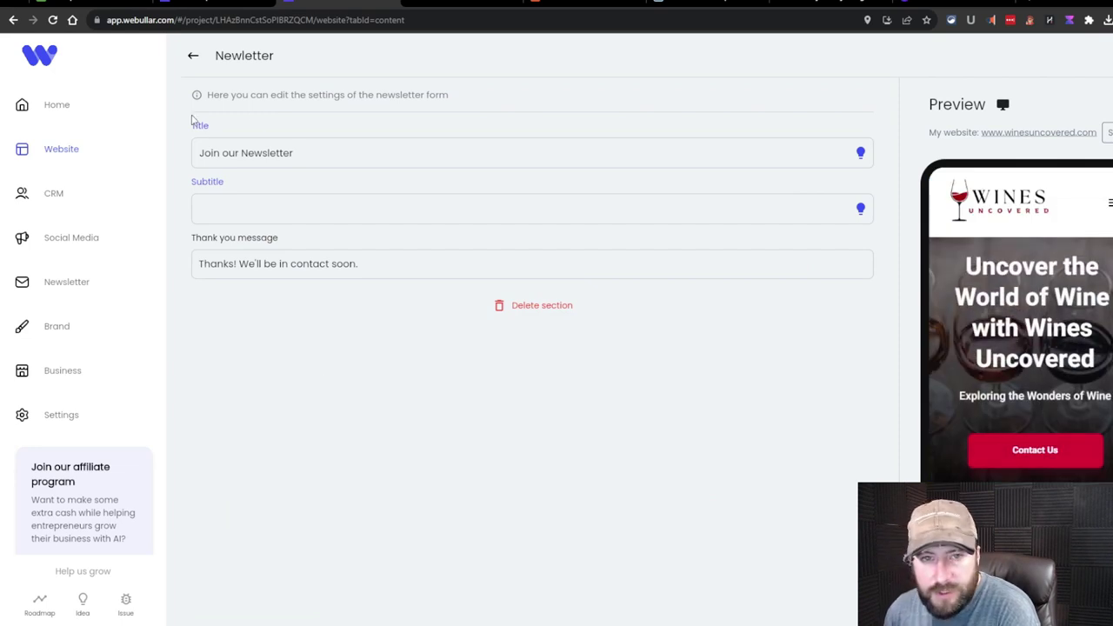
scroll(1098, 422, down, 10)
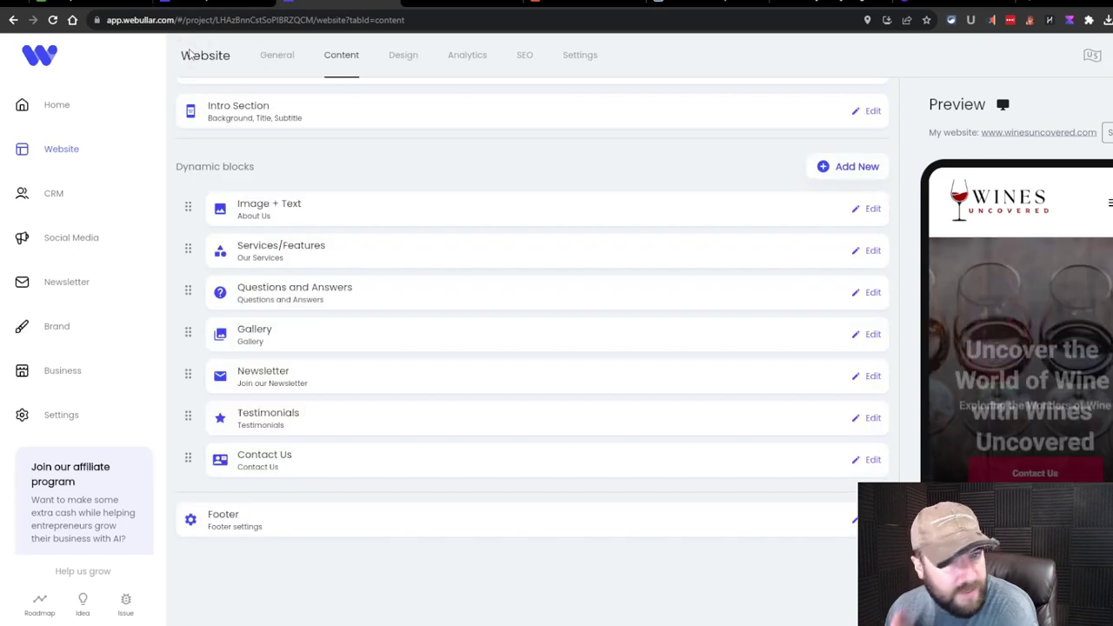
click(194, 55)
click(318, 494)
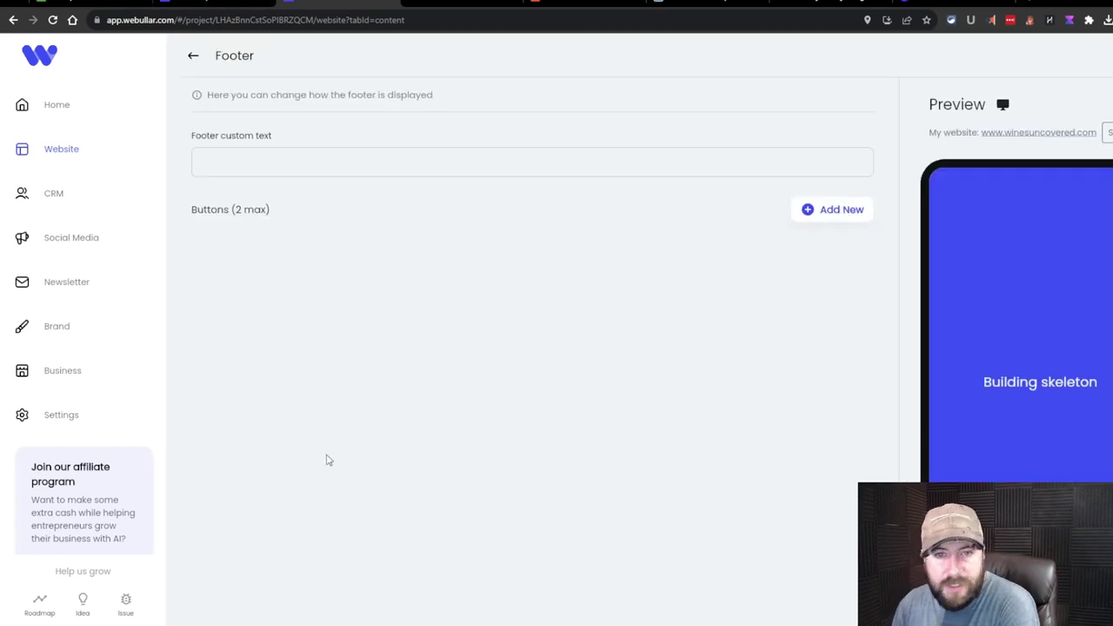
click(193, 56)
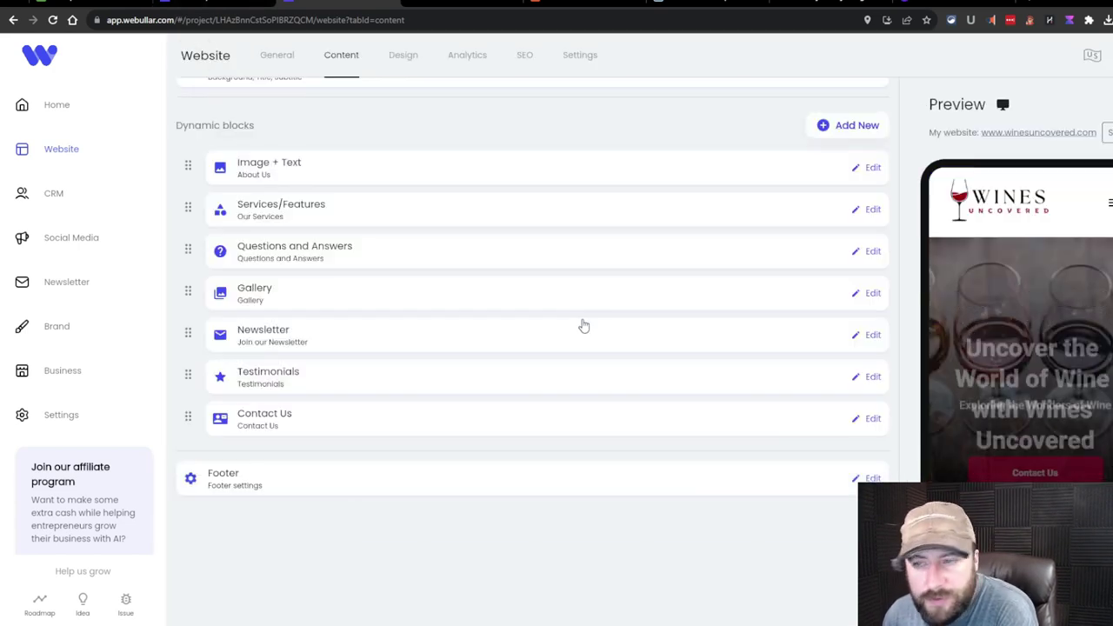
click(687, 418)
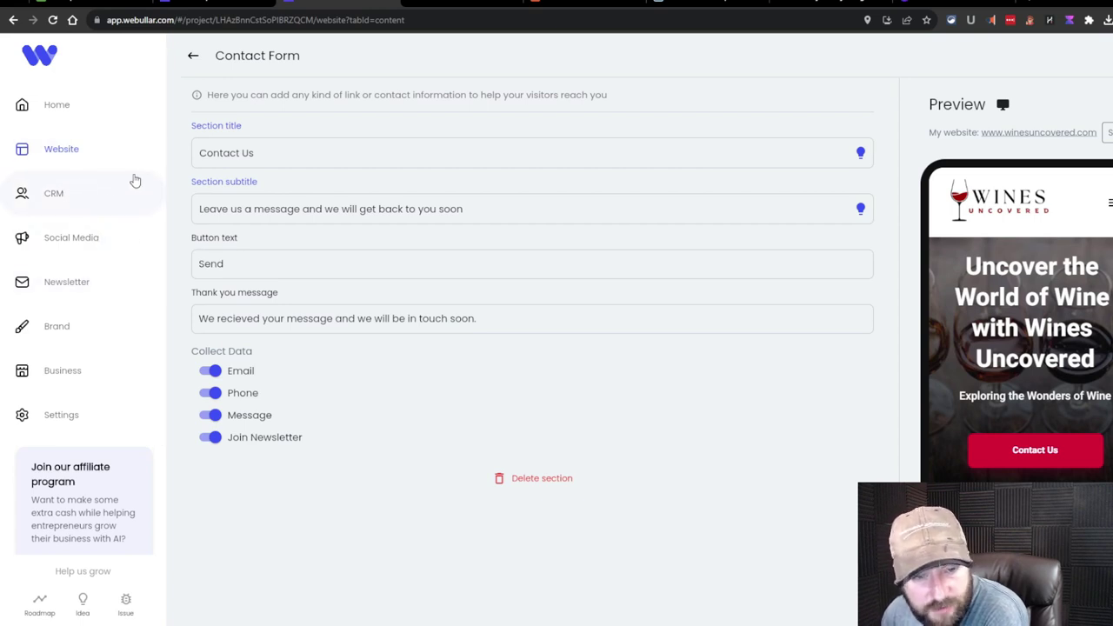
Return to the content list and add a new page named "Blog" to the website
click(192, 55)
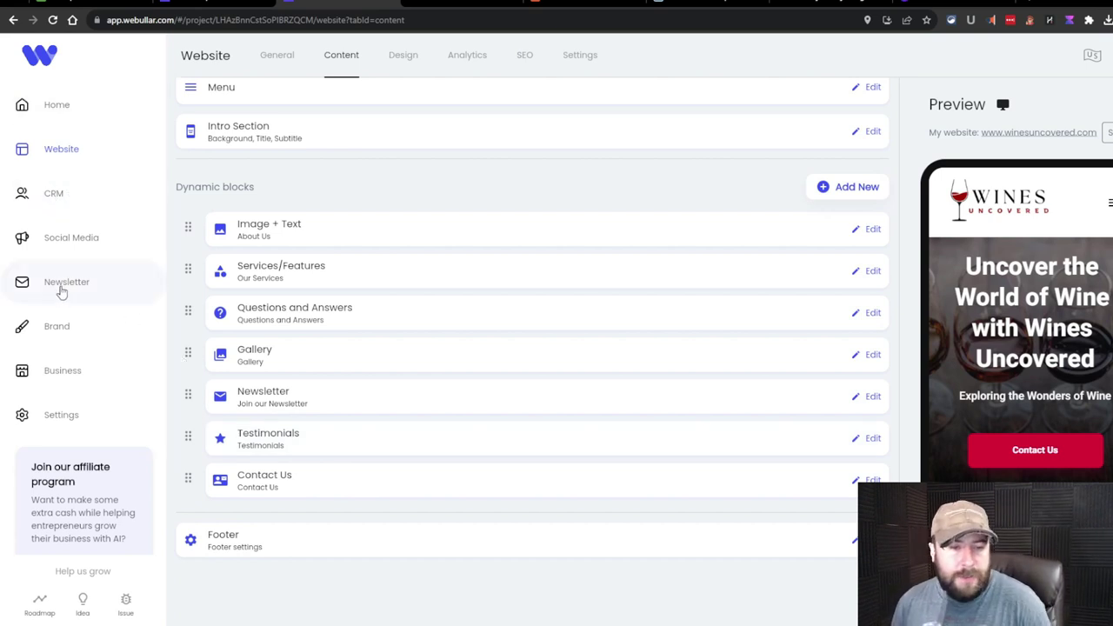
scroll(389, 105, up, 2)
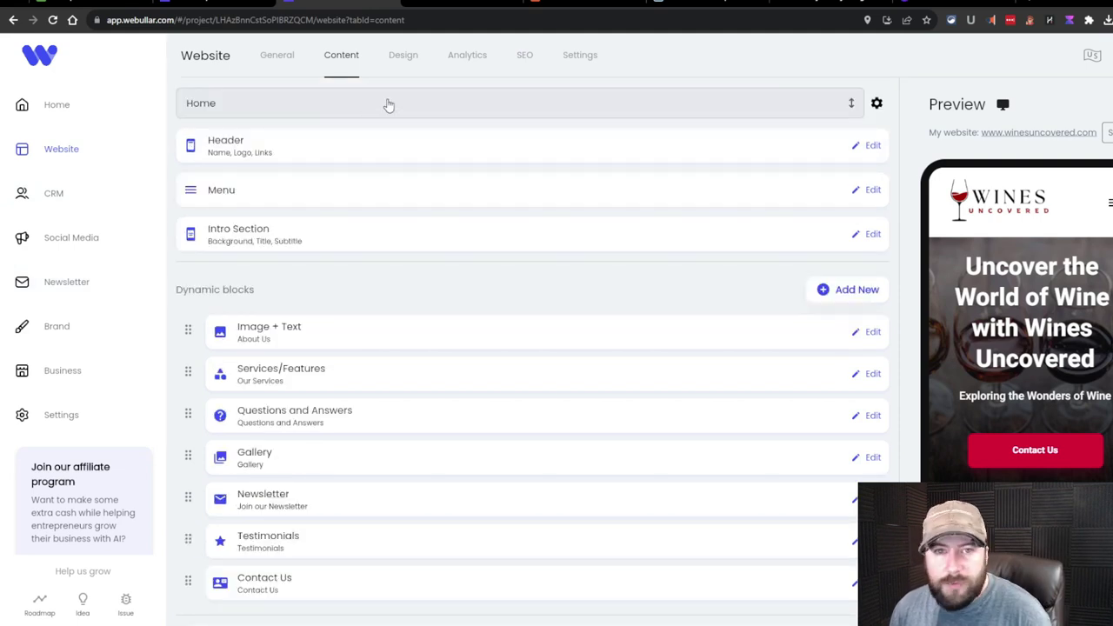
click(389, 105)
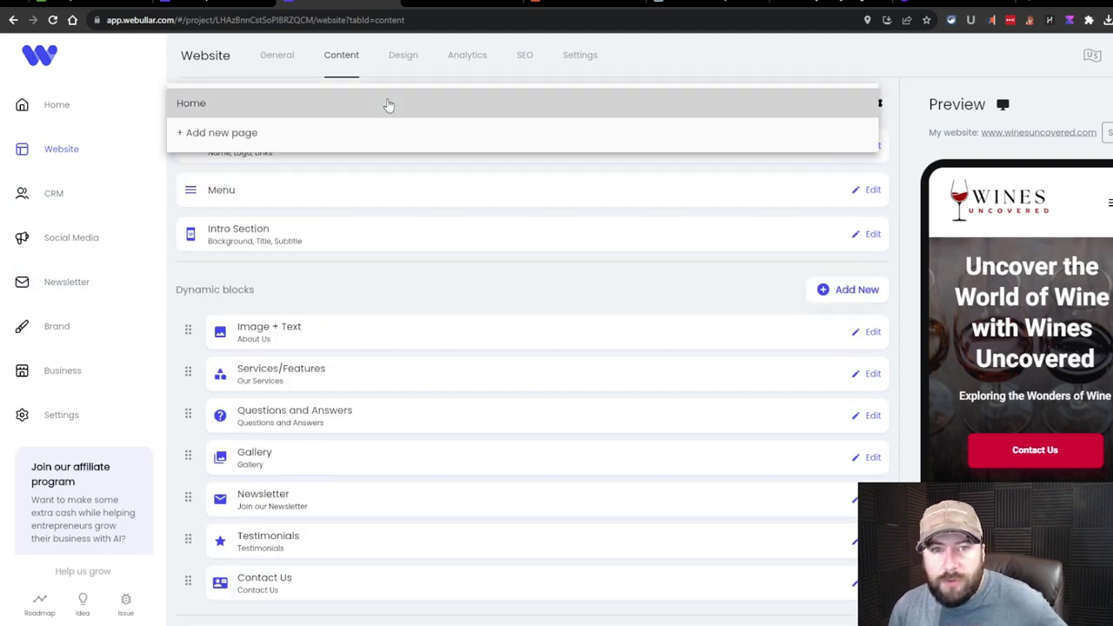
click(265, 133)
click(504, 137)
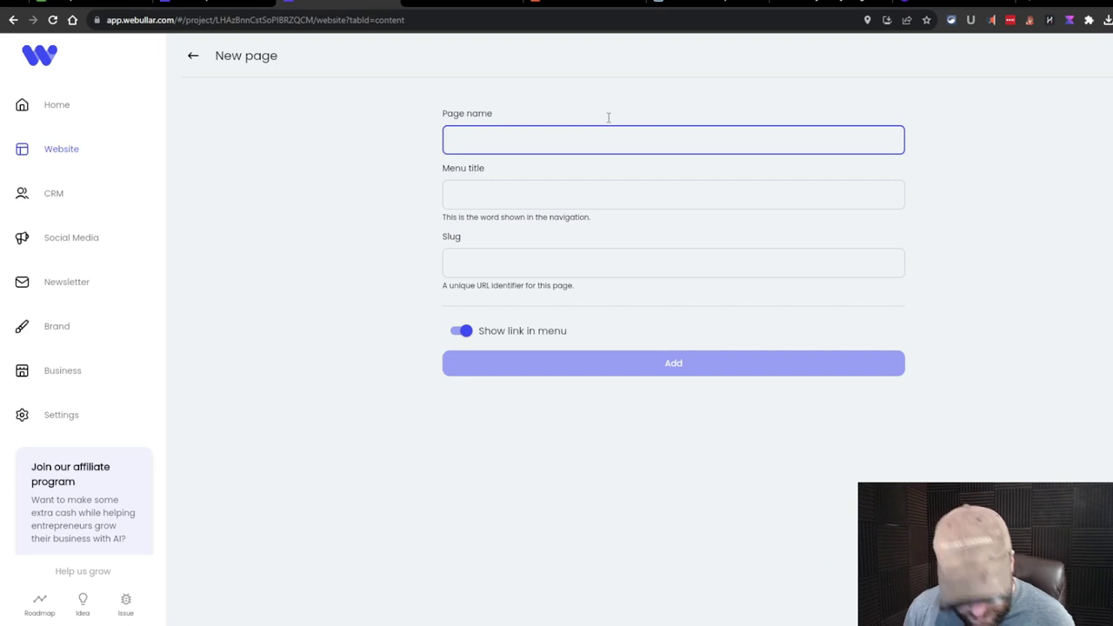
text(Blog)
click(581, 352)
click(600, 364)
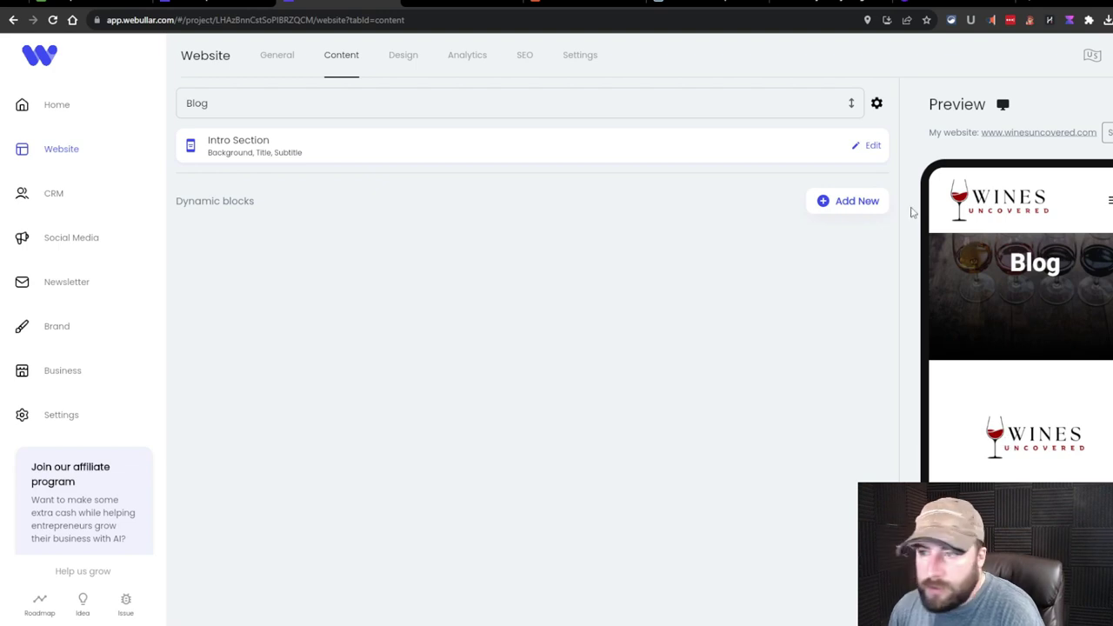
Add a Blog content block to the Blog page and start a new post in it
click(868, 205)
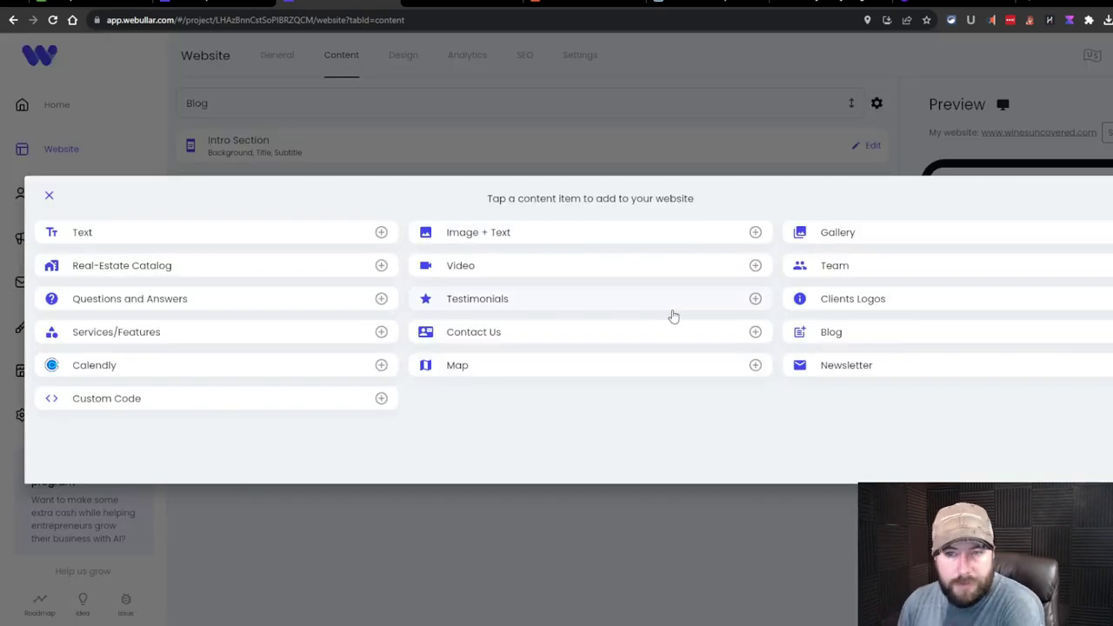
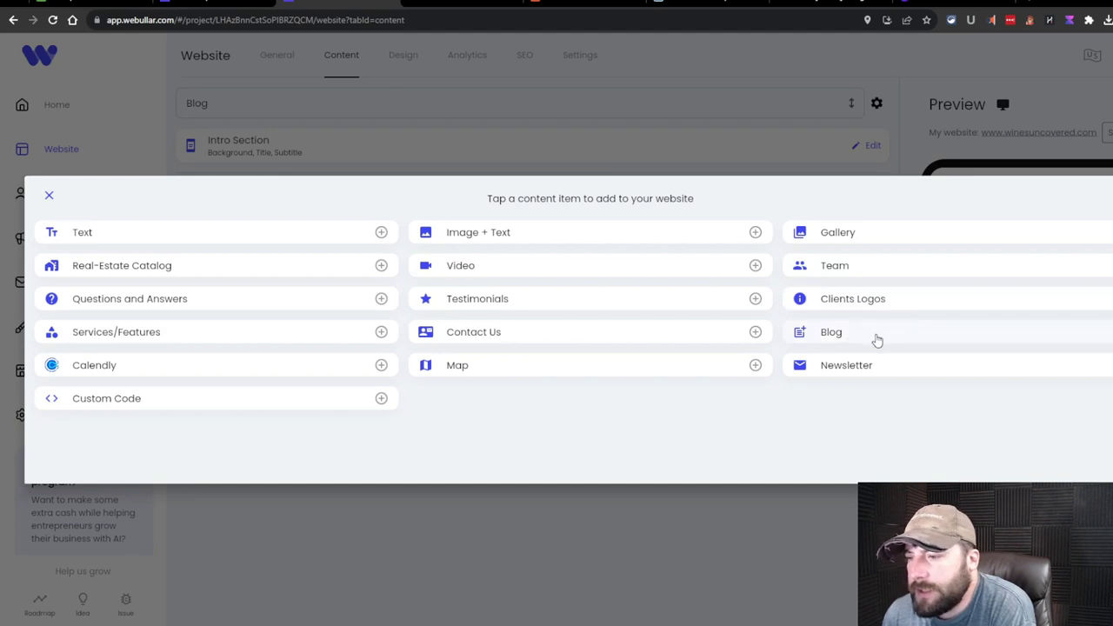
click(913, 339)
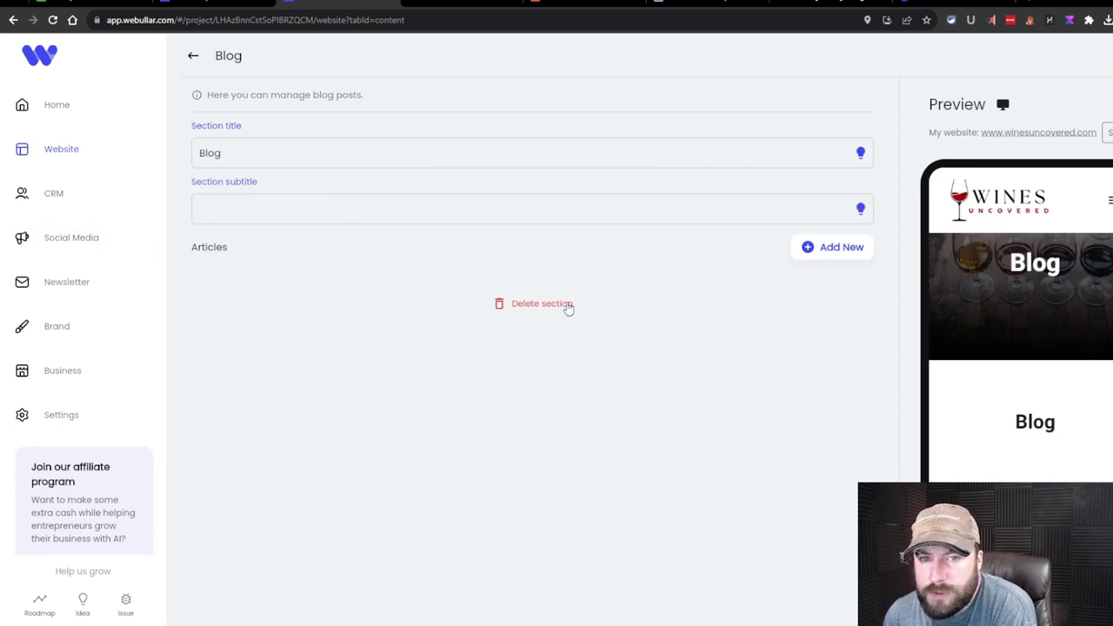
click(832, 248)
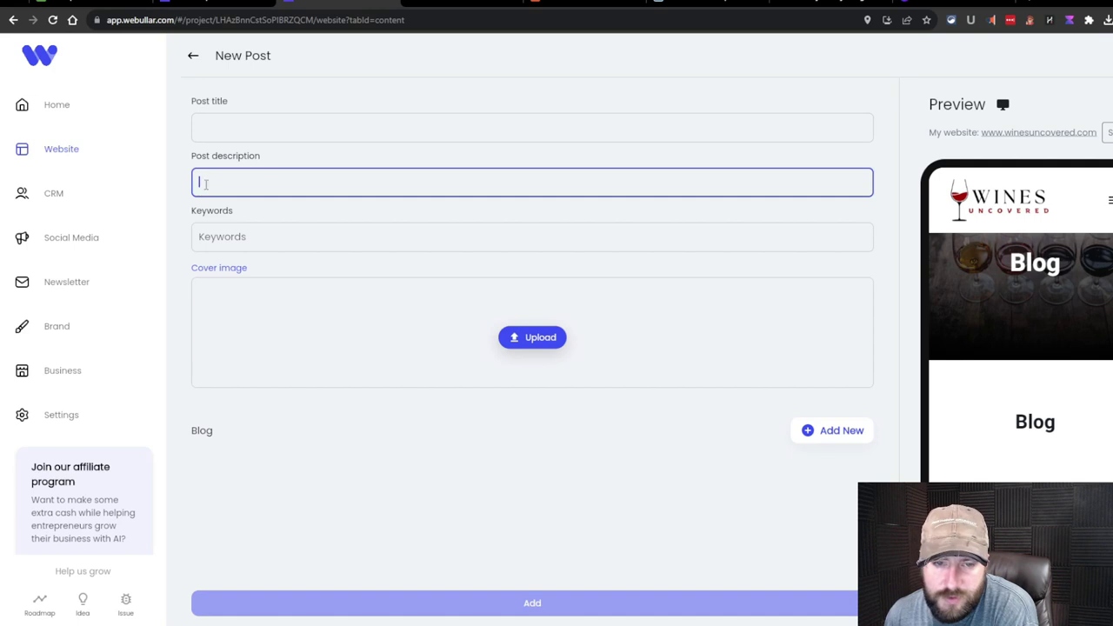
click(271, 137)
click(250, 172)
click(286, 186)
click(245, 240)
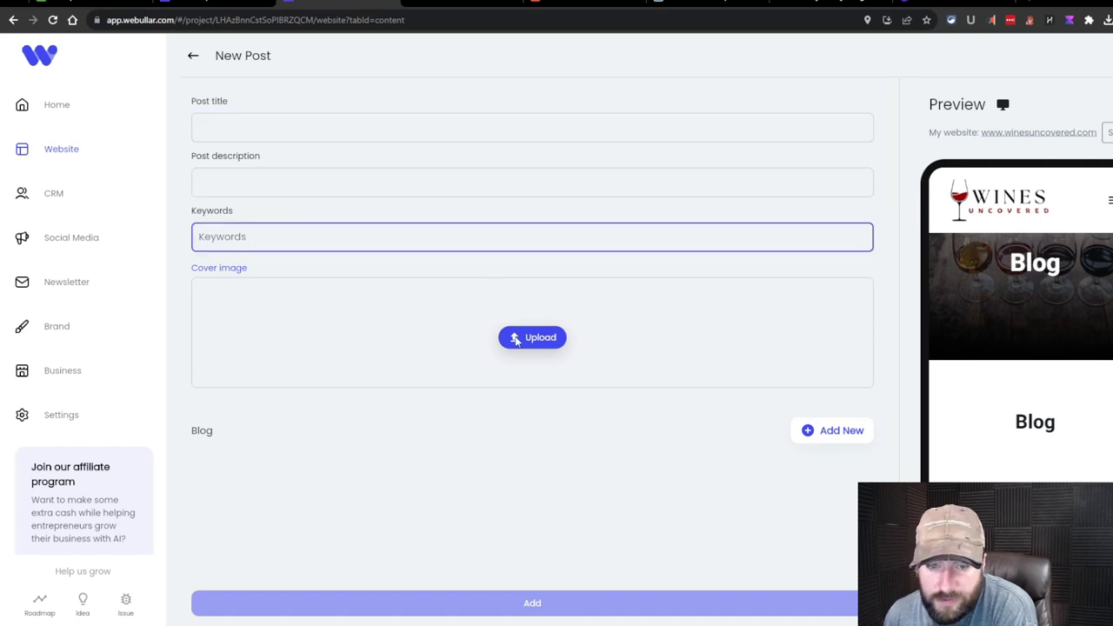
Switch to ChatGPT, delete the latest chat and request a 2000 word article titled "Wine Tasting : A Beginners Guide" with bold, italics, tables and lists
key(ctrl+Tab)
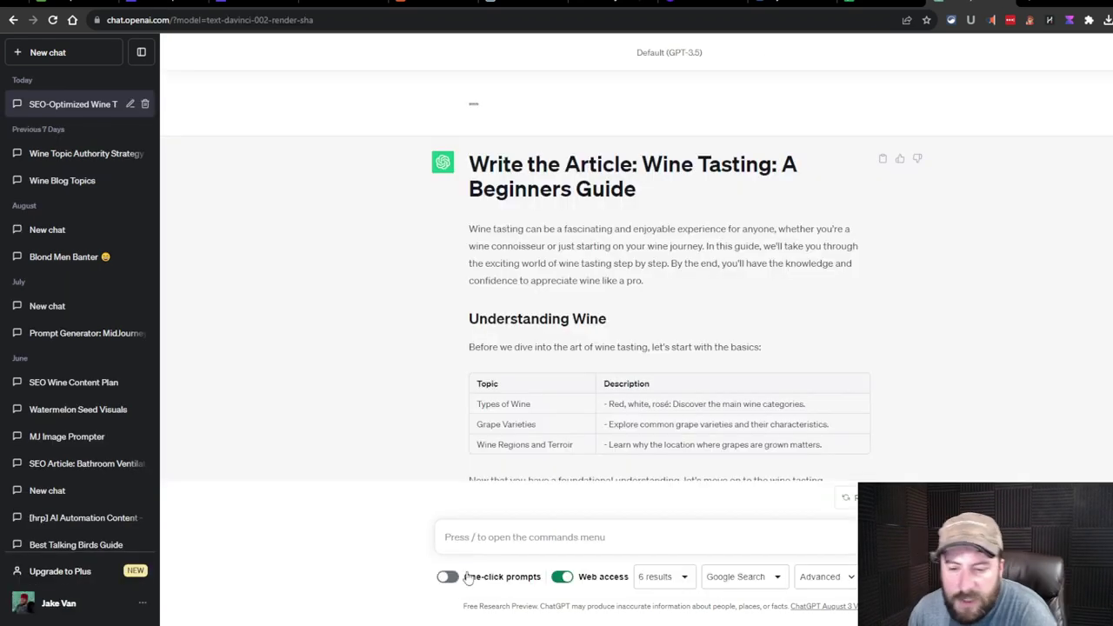
click(144, 103)
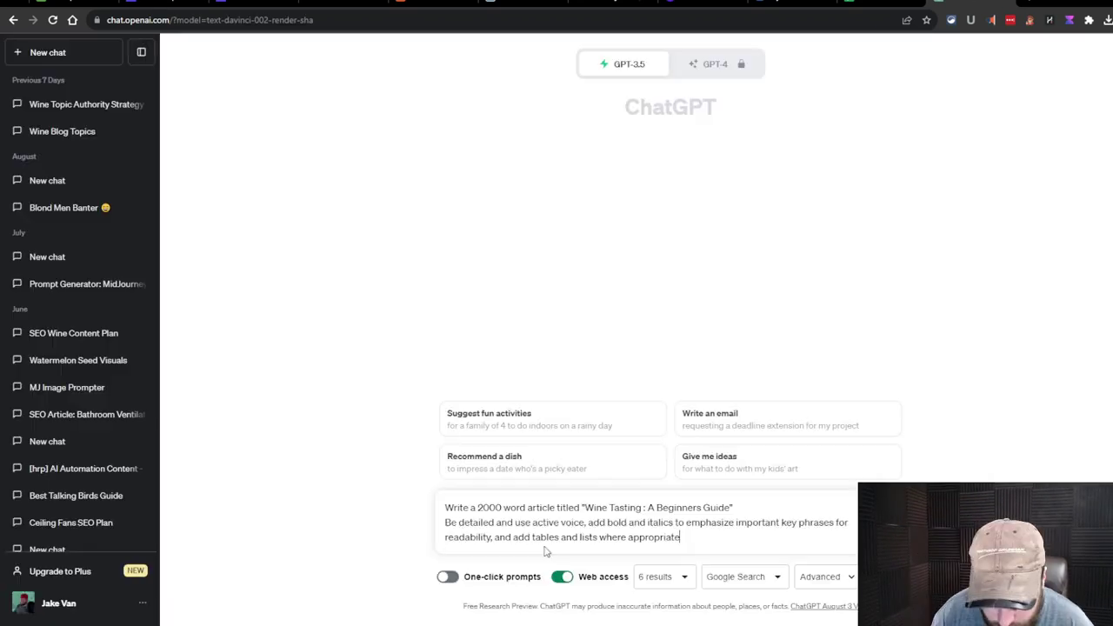
key(Return)
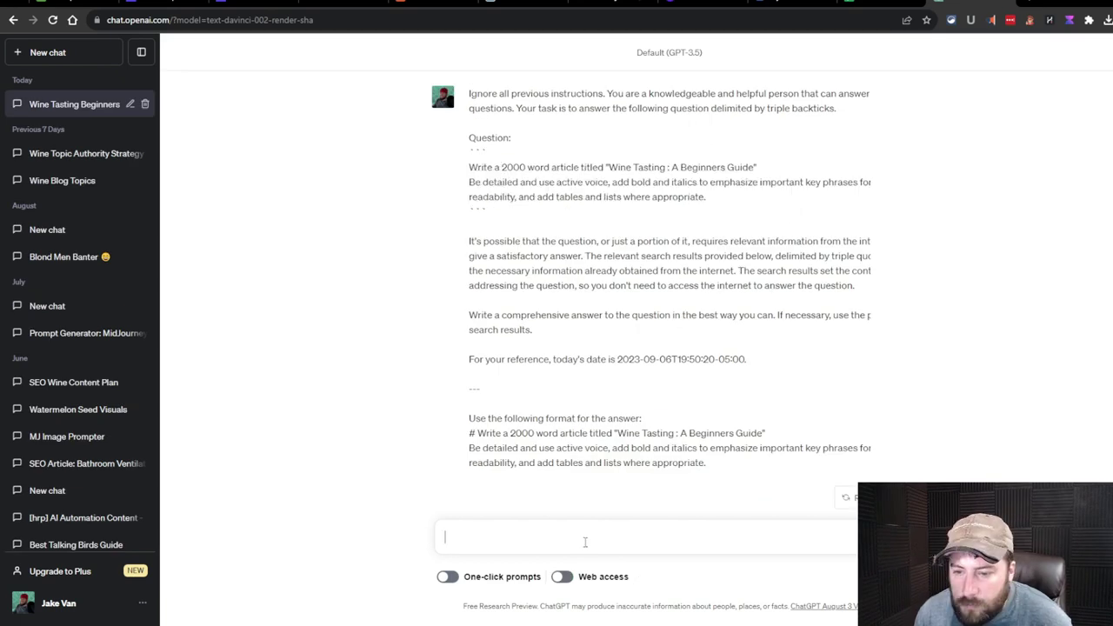
Back in Webullar, paste the article into the post's text block, title the block "Wine Tasting: A Beginner's Guide" and add the post
key(ctrl+v)
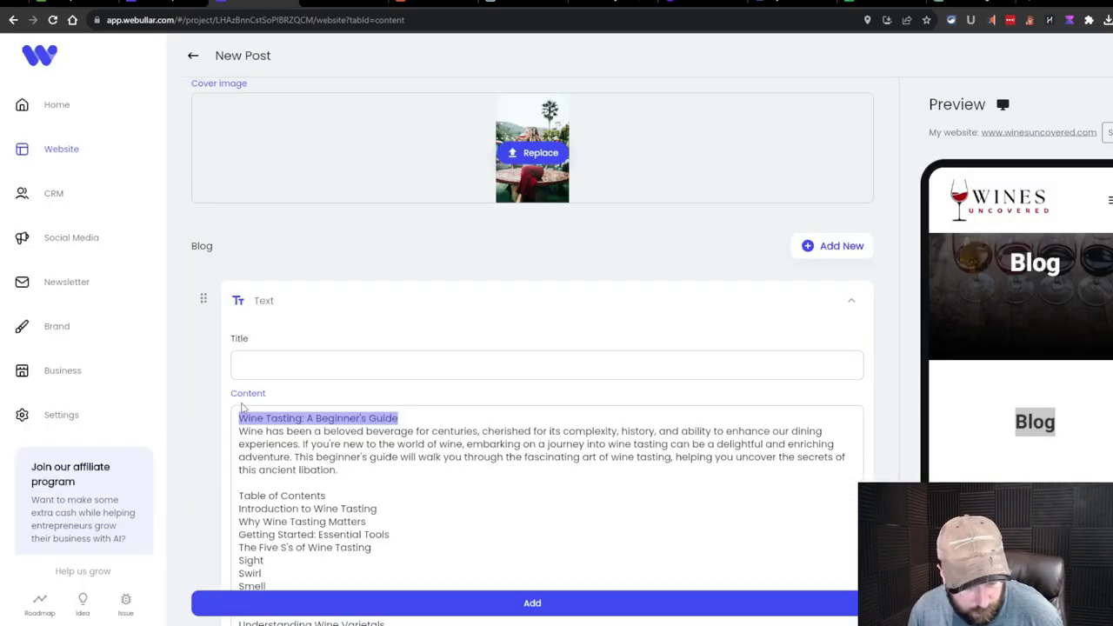
click(315, 365)
text(Wine Tasting: A Beginner's Guide)
scroll(521, 348, down, 10)
drag(246, 196, 718, 222)
key(ctrl+c)
click(532, 603)
Split the article across the post's further text blocks, filling one titled "Introduction to Wine Tasting" with its paragraph
click(494, 417)
key(ctrl+v)
click(335, 328)
drag(307, 382, 330, 329)
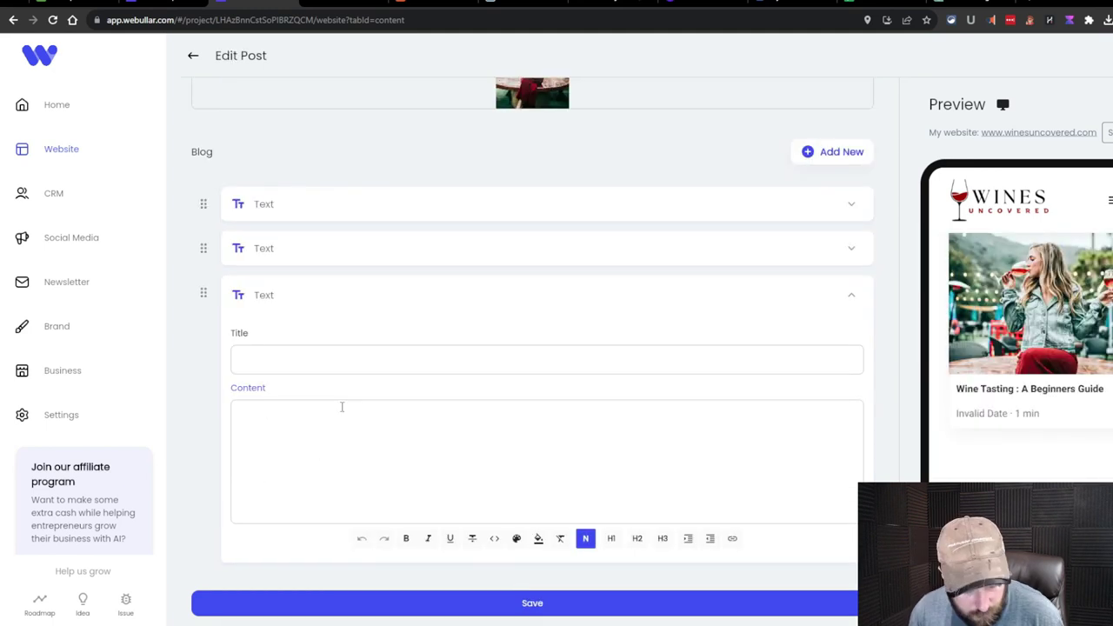
key(ctrl+v)
drag(301, 412, 313, 362)
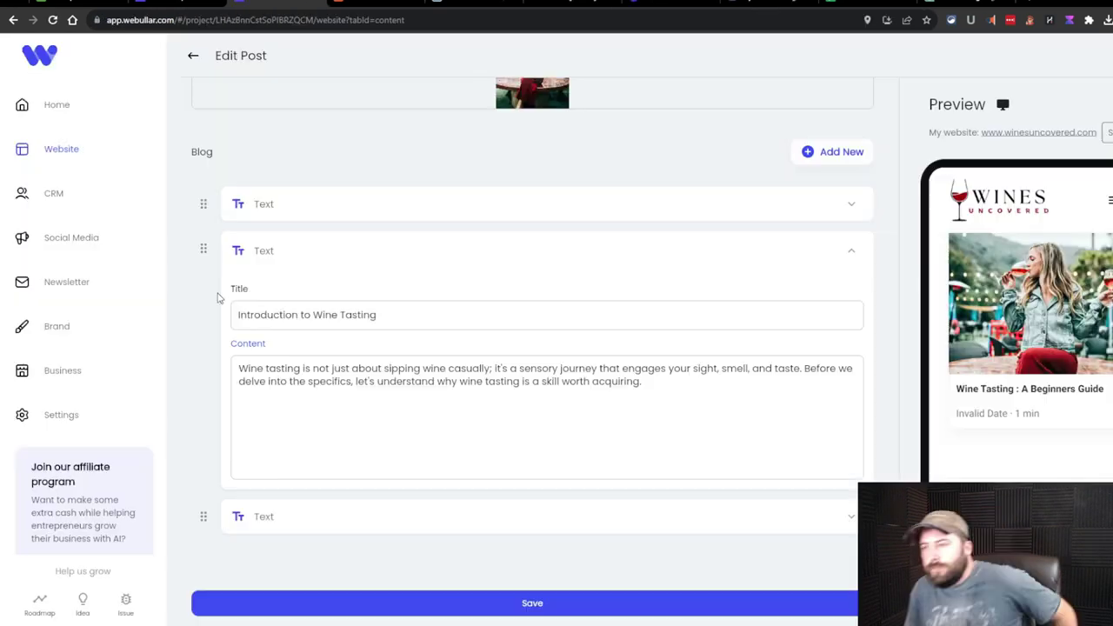
Look over the edited post, return to the Blog page's block list and open the website's general overview
scroll(556, 261, up, 5)
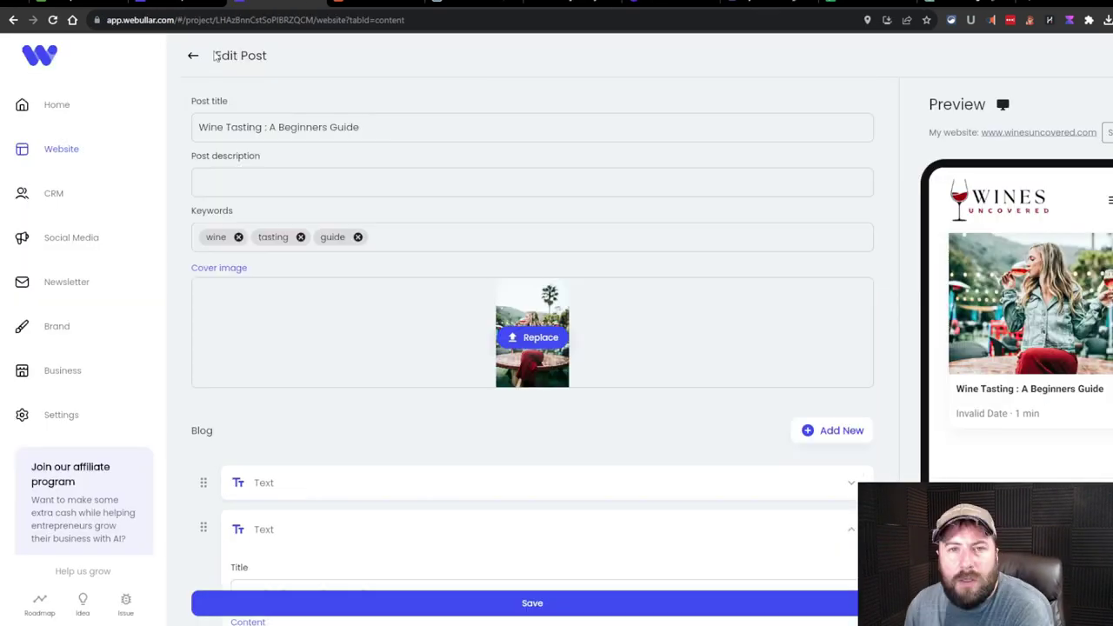
click(195, 58)
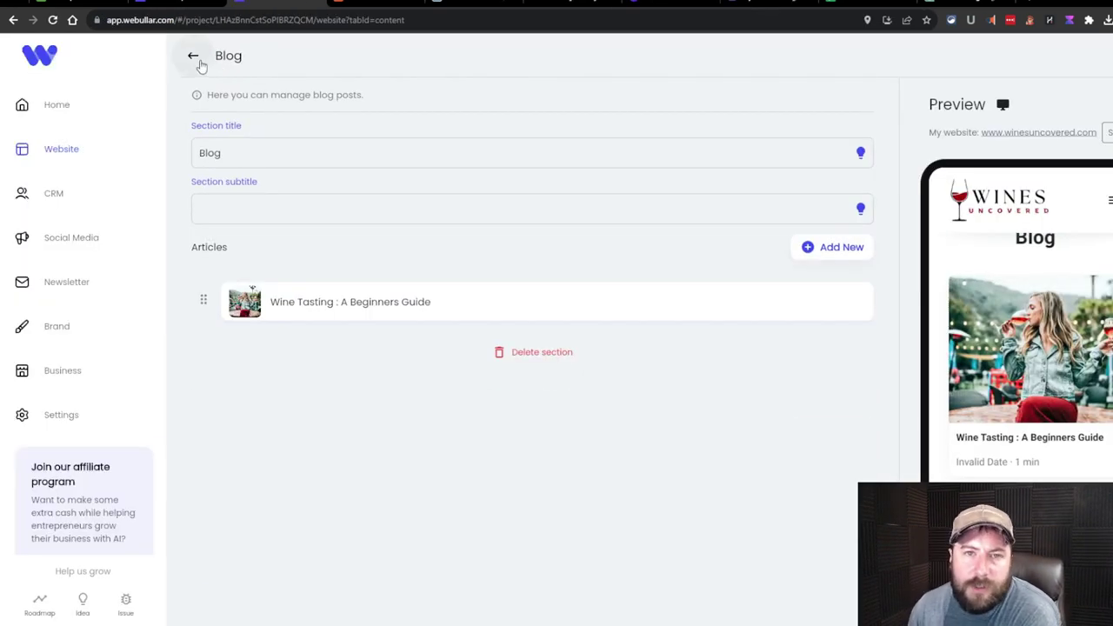
click(197, 61)
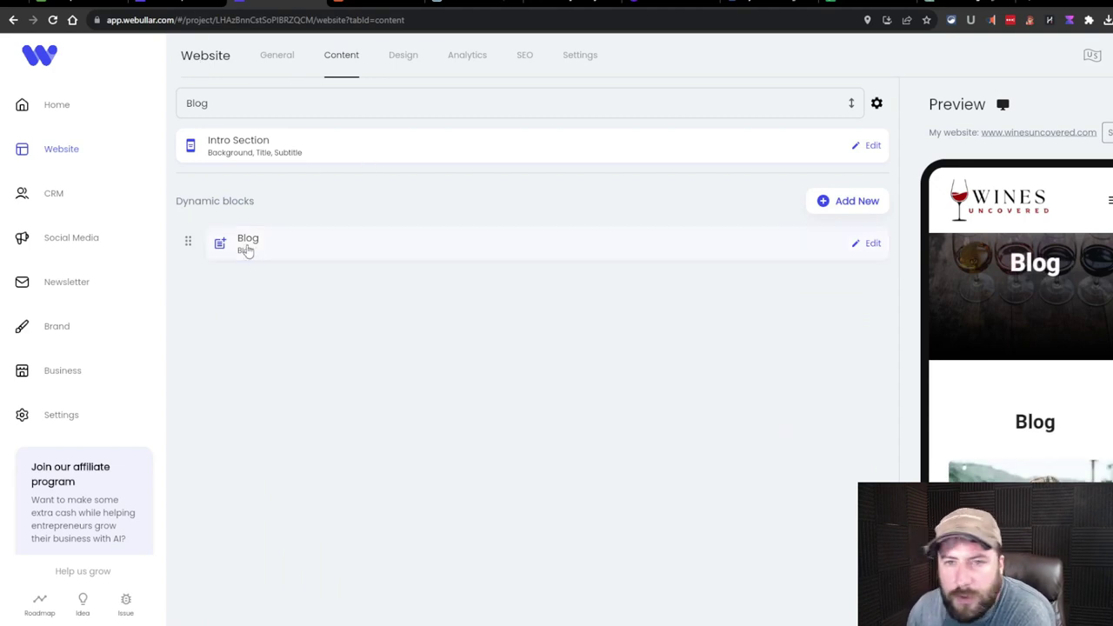
click(250, 65)
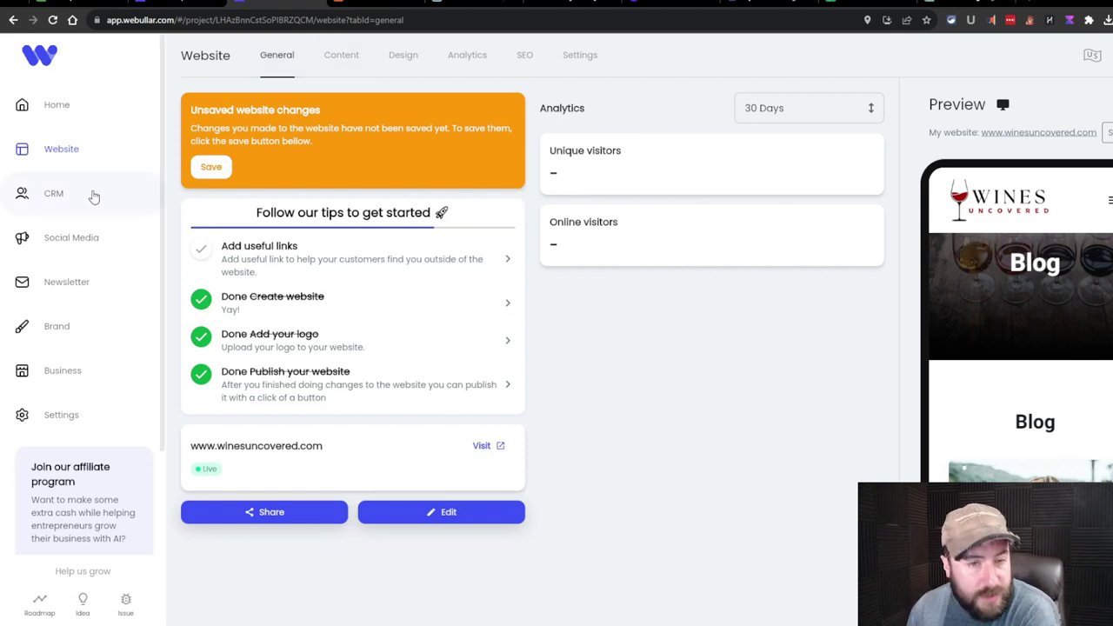
Examine the CRM customer table and the fields of the Create Customer form, closing the form without an entry
click(86, 183)
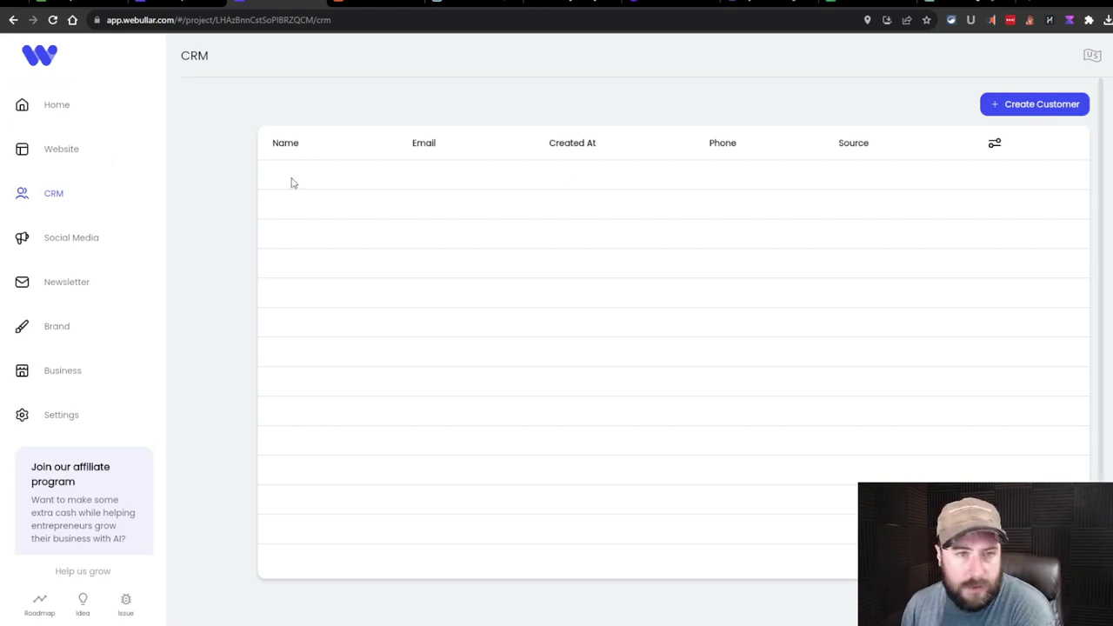
click(1035, 109)
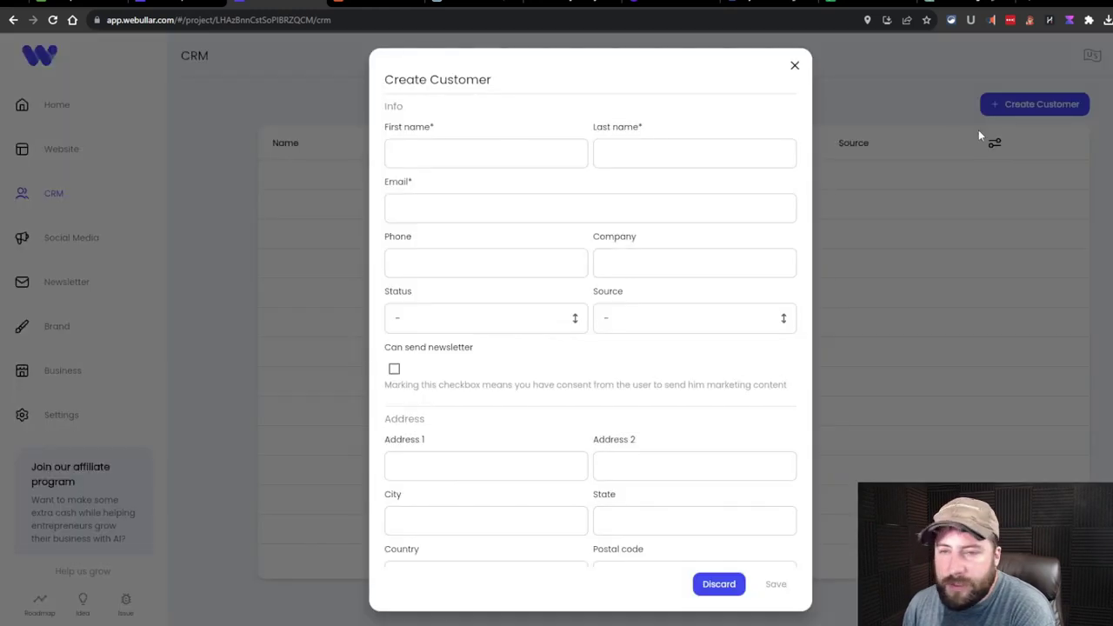
scroll(464, 192, down, 3)
scroll(495, 188, up, 3)
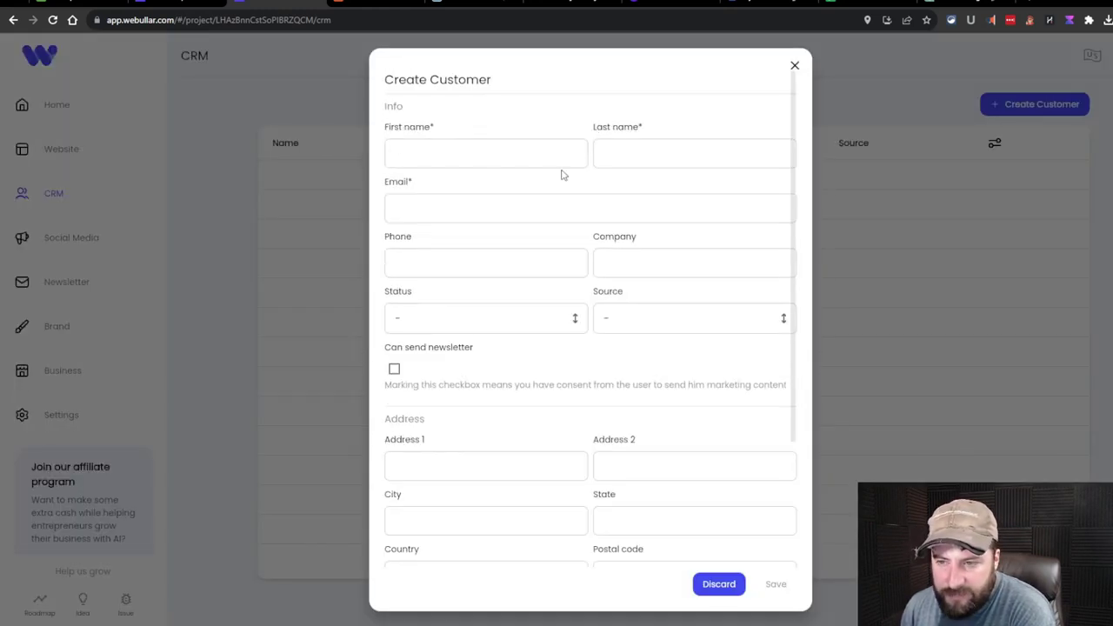
click(793, 68)
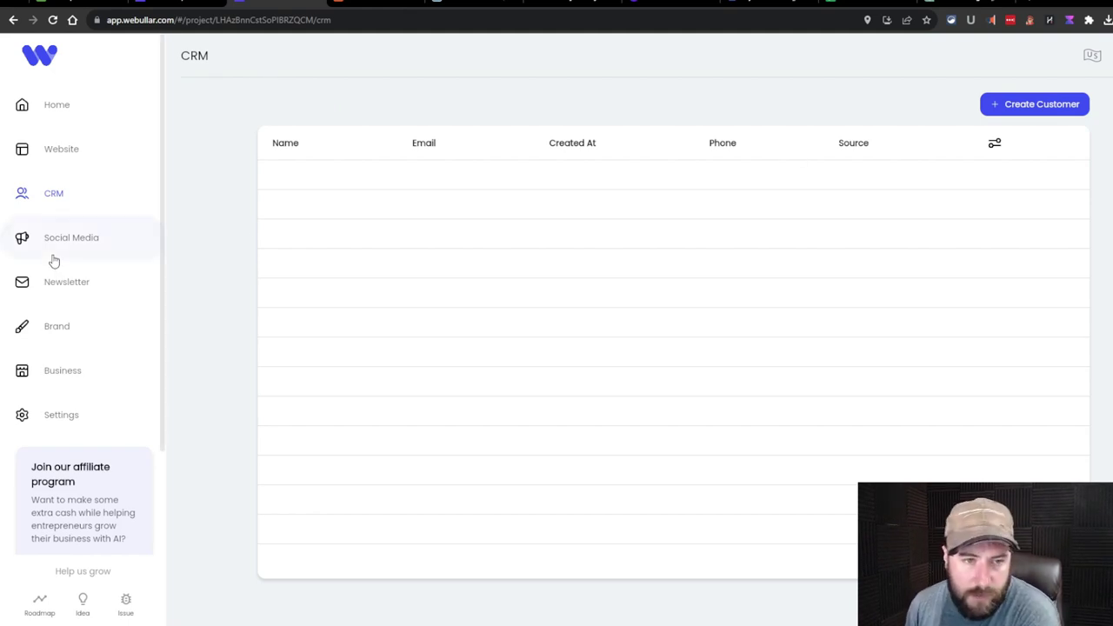
View the suggested Facebook post about discovering new wines in the social media section and return to the suggestions
click(84, 246)
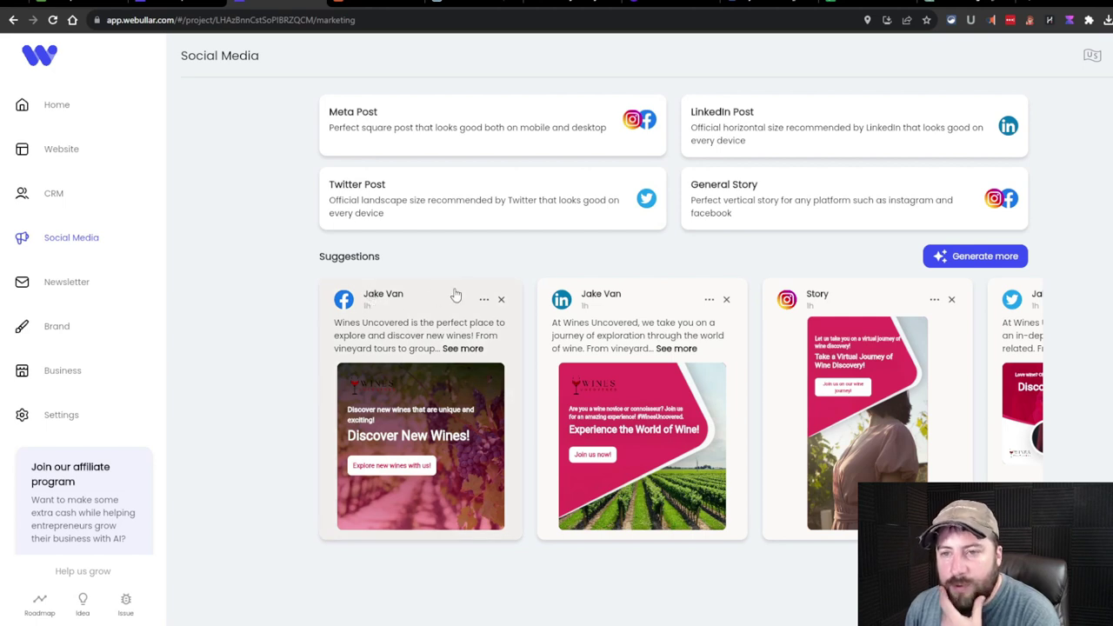
click(346, 287)
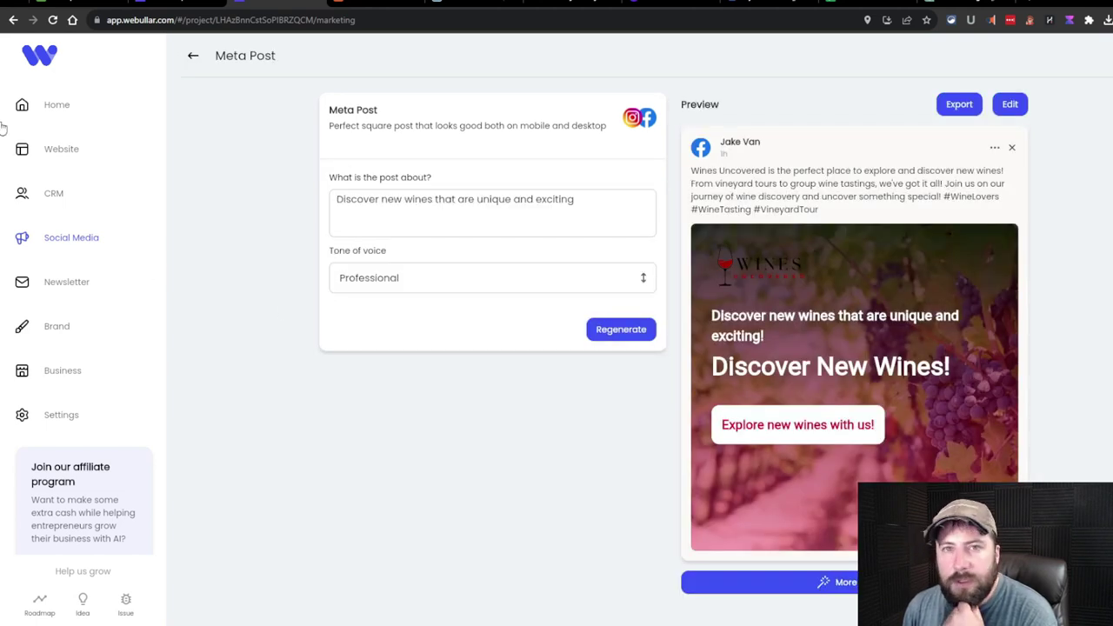
click(193, 55)
Generate a Meta post about "We are launching our new wine wwebsite on webullar" in a Witty tone of voice
click(537, 154)
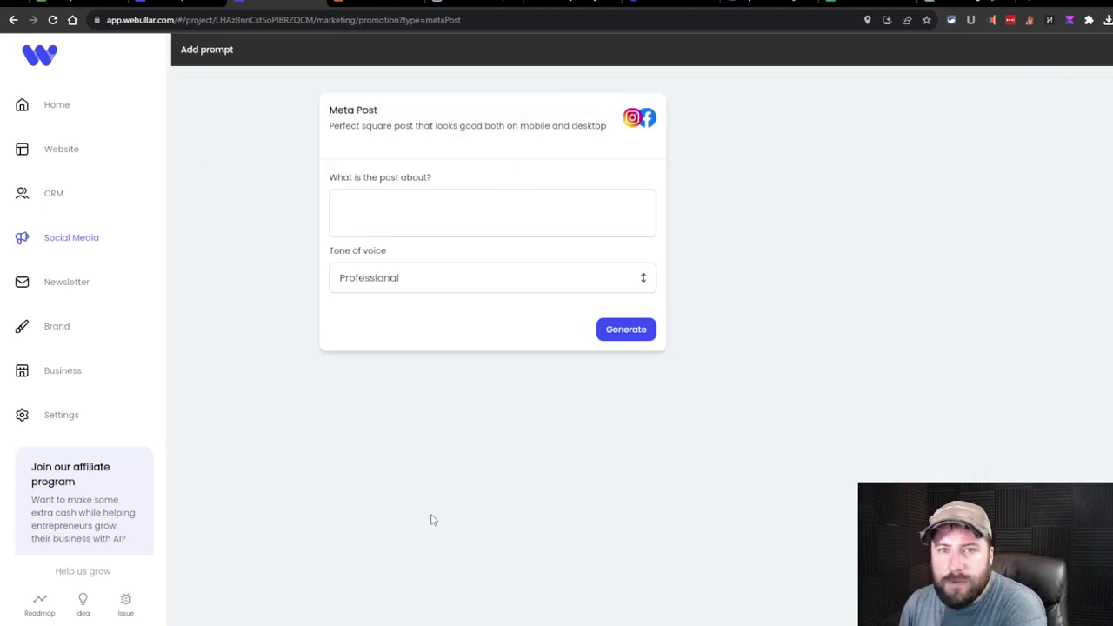
click(509, 193)
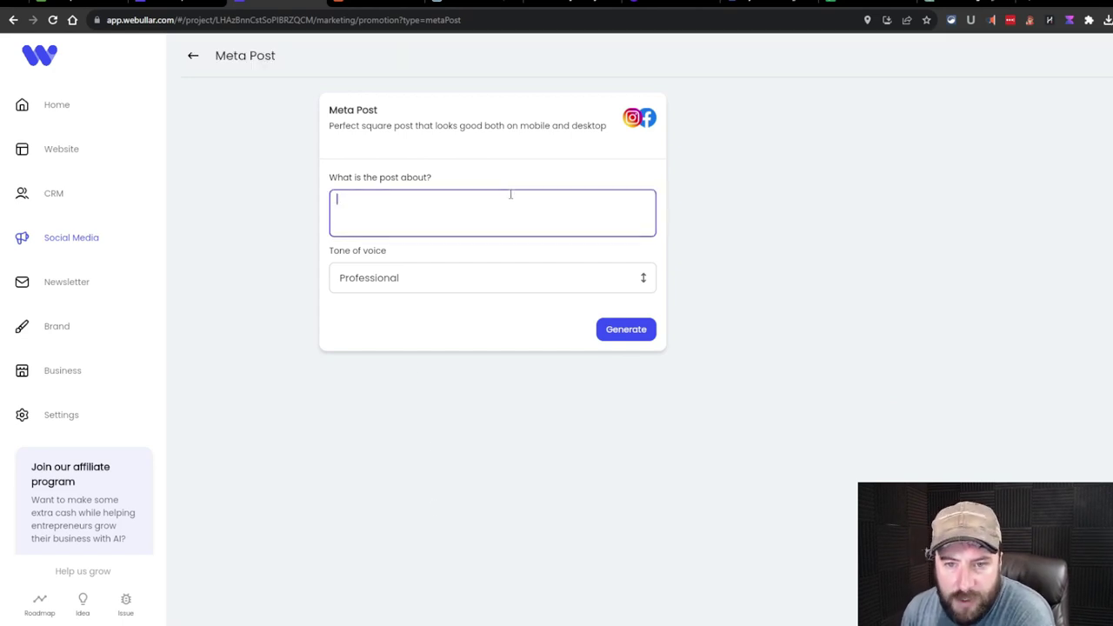
text(We are laun)
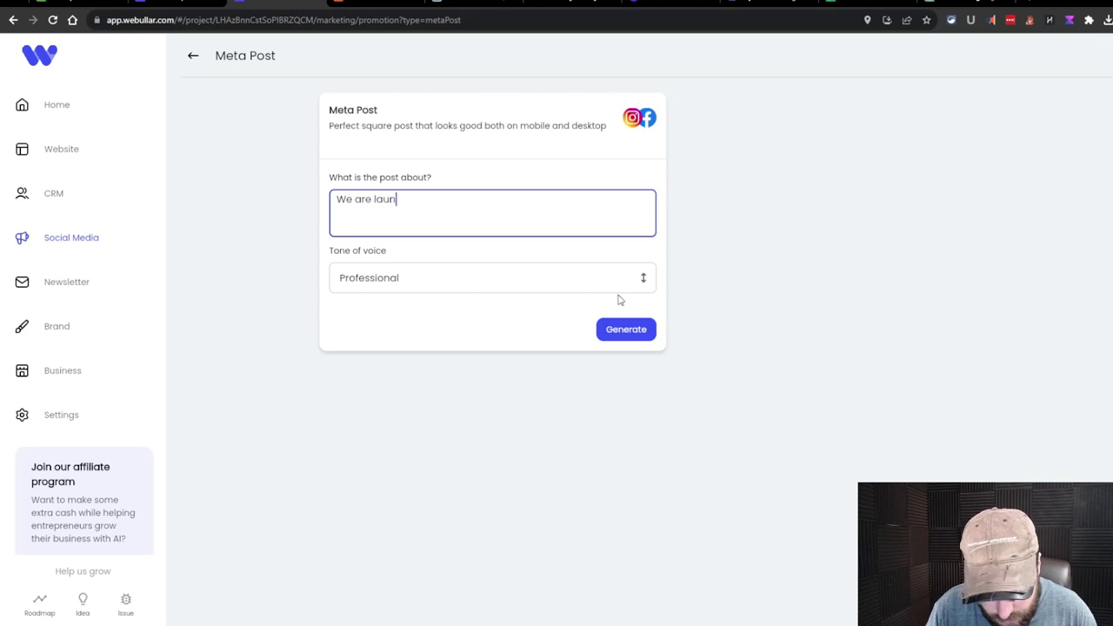
text(ching our new wine wwebsite on webullar)
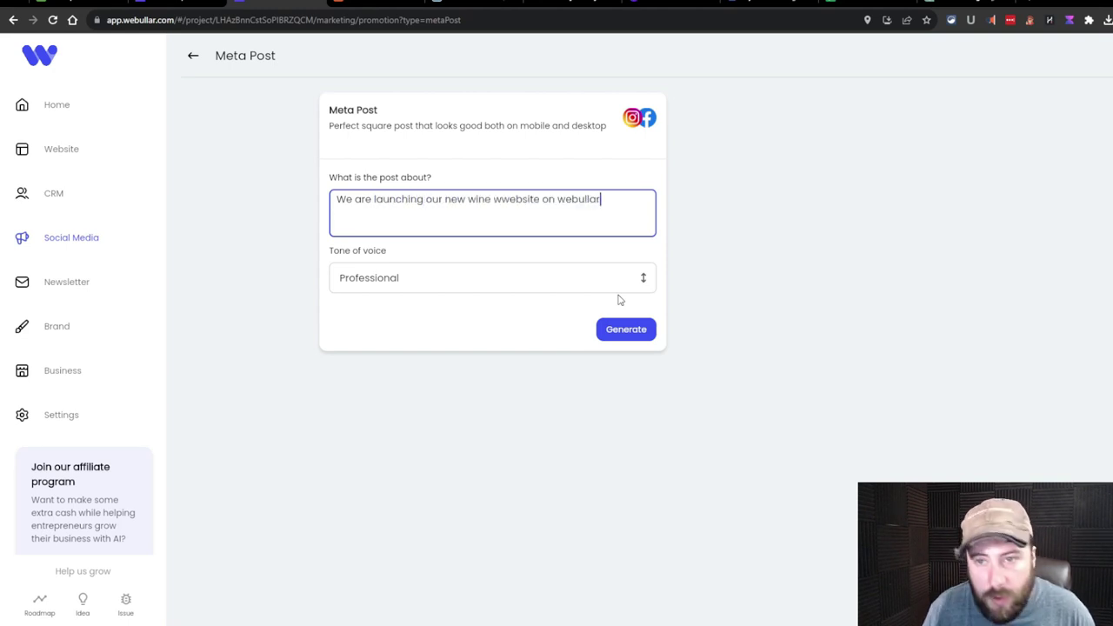
click(609, 280)
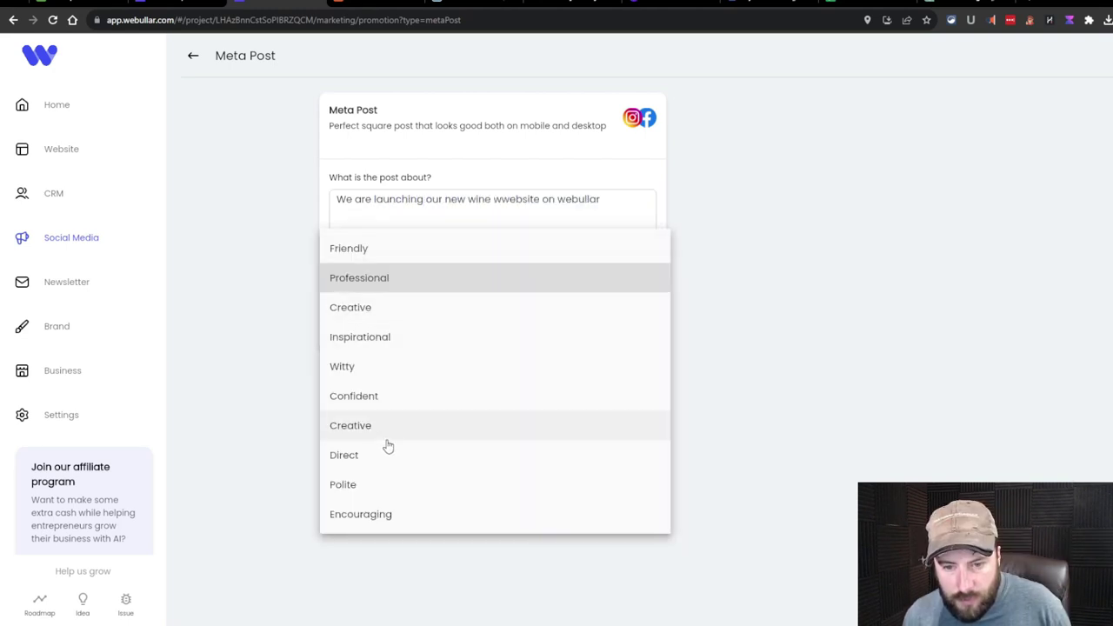
click(390, 252)
click(391, 276)
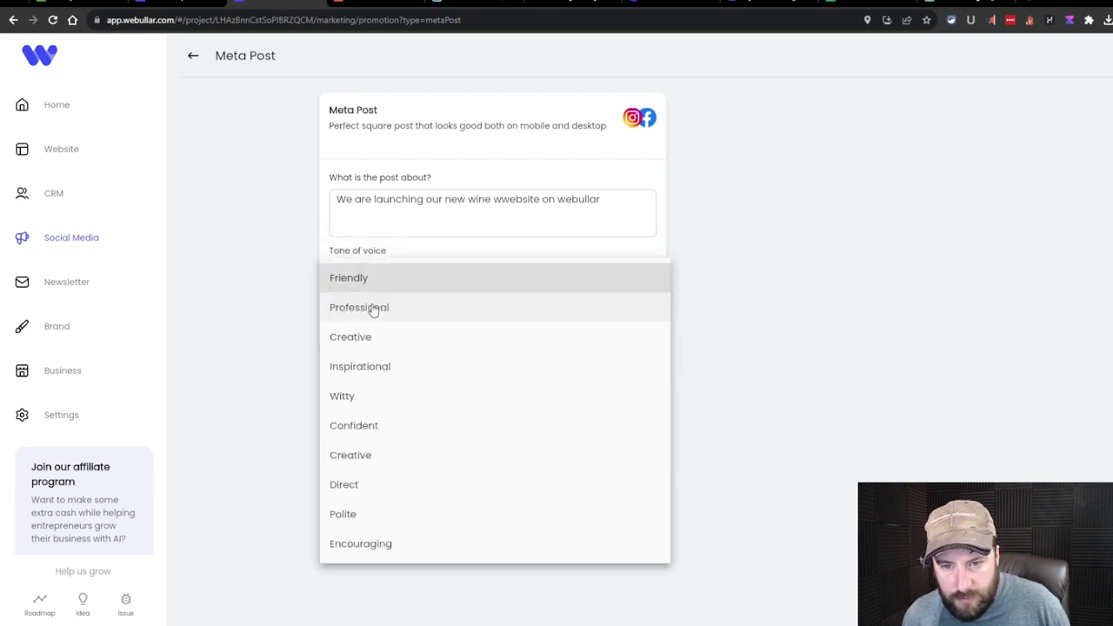
click(365, 400)
click(609, 332)
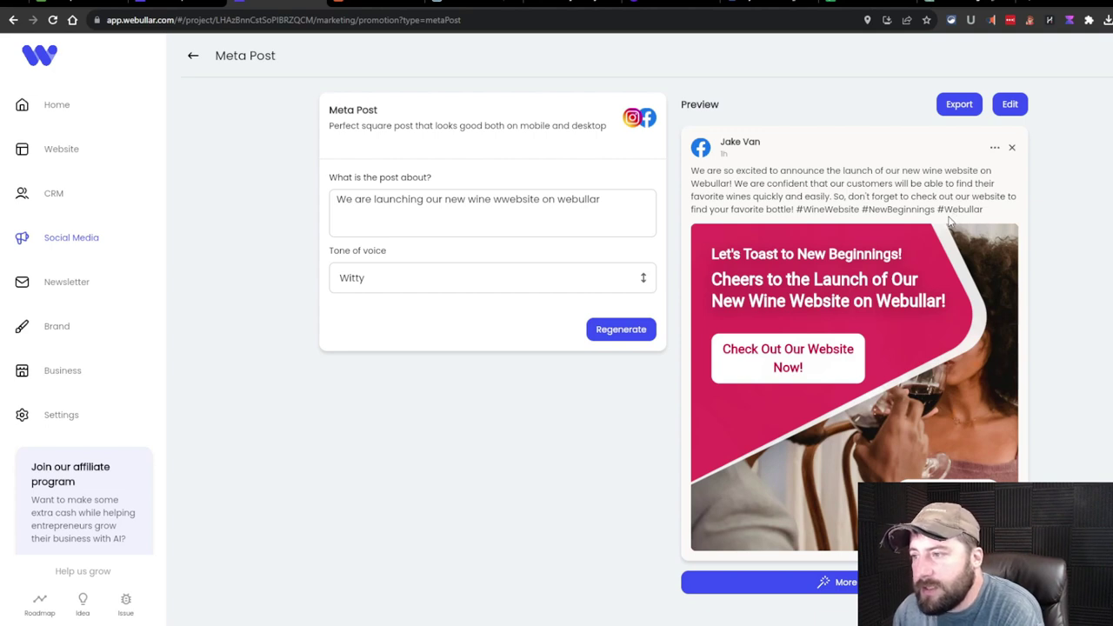
Review the generated launch post's text and image, and return to the social media overview
scroll(943, 213, down, 1)
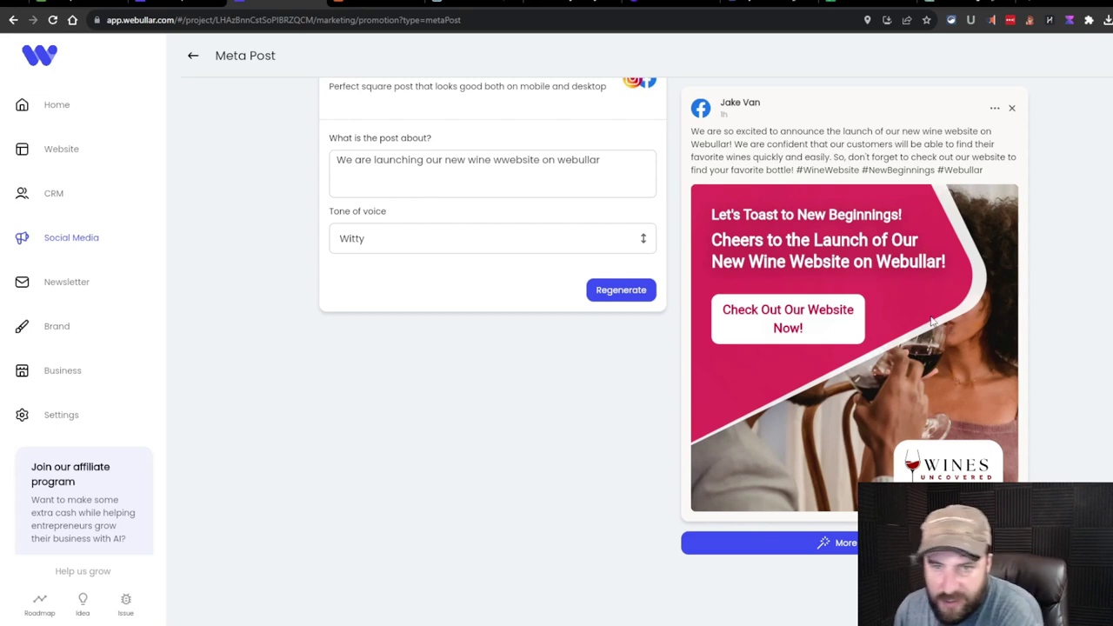
scroll(932, 322, up, 1)
click(193, 55)
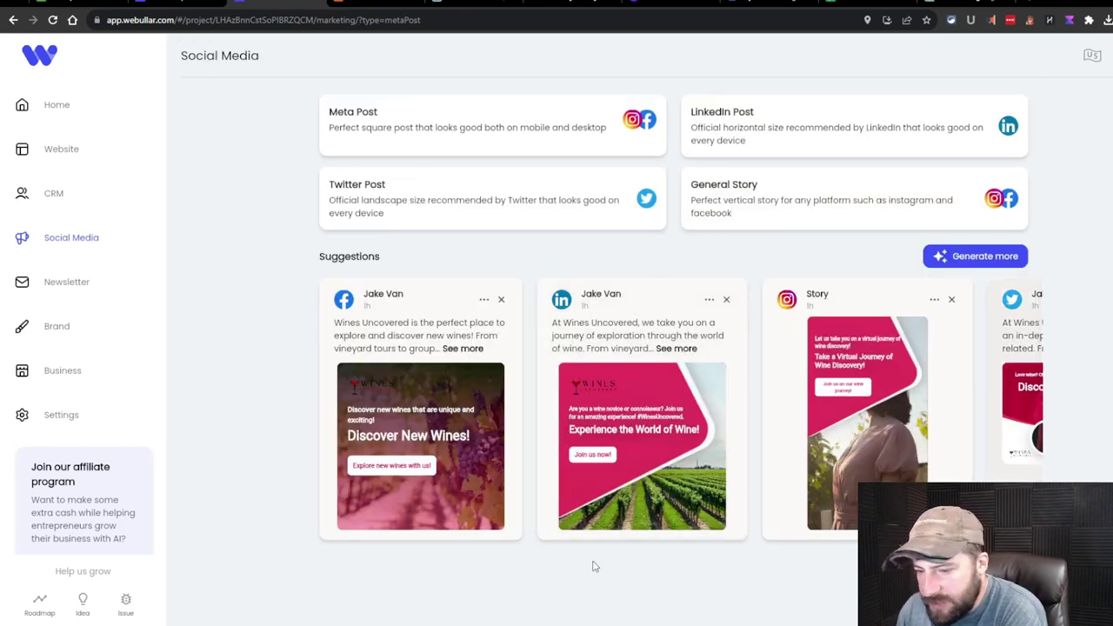
Generate a Professional LinkedIn post about "Discover the world of wine with our blog and YouTube channel that features real people wine tasting, vineyard tours, and more!"
click(799, 119)
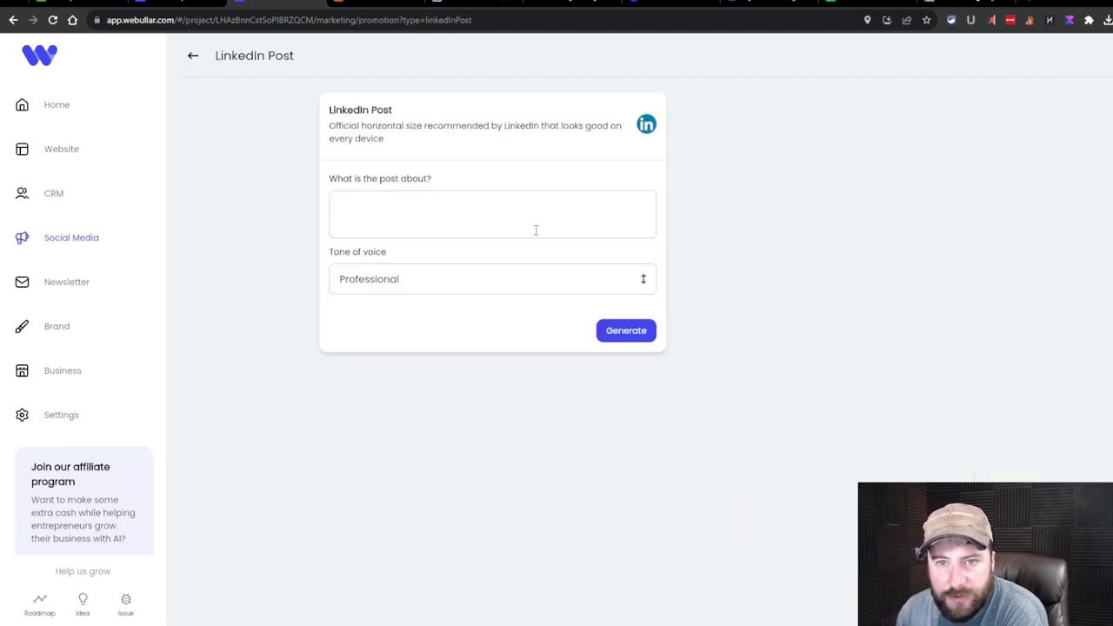
click(535, 230)
text(Discover the world of wine with our blog and YouTube channel that features real people wine tasting, vineyard tours, and more!)
click(619, 331)
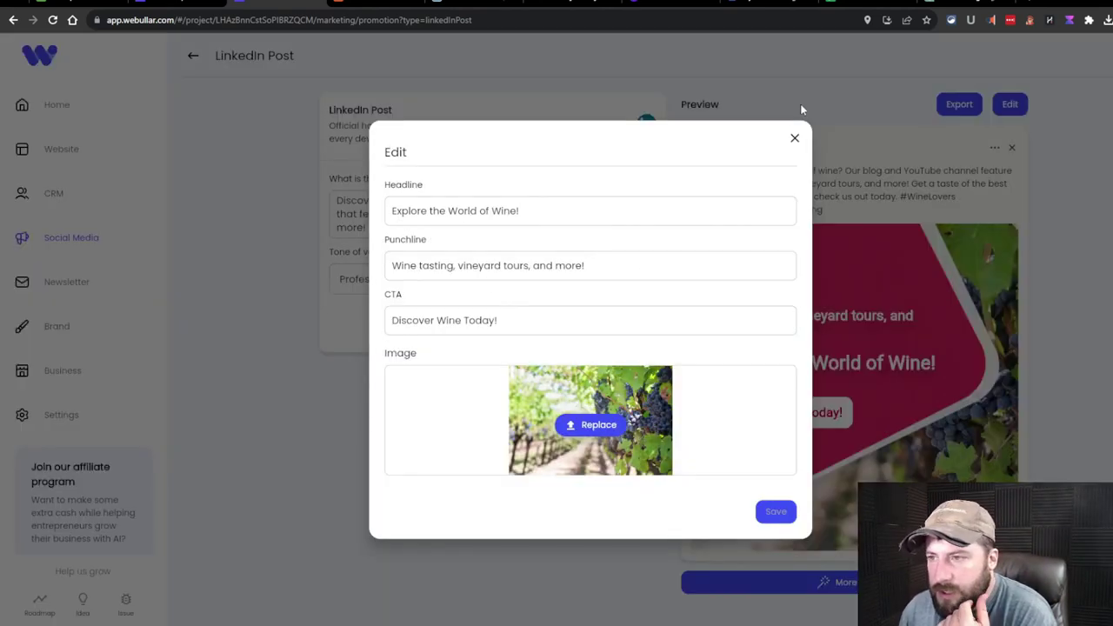
click(794, 138)
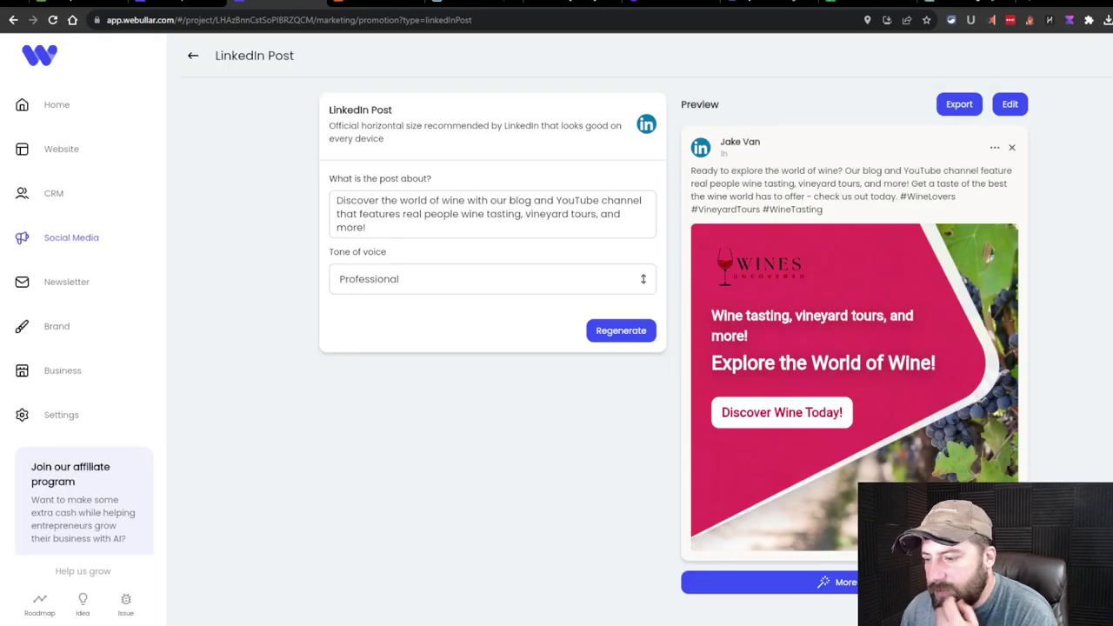
Browse more designs for the LinkedIn post, apply the full-photo layout with a red gradient overlay, and return to the social media overview
click(839, 581)
scroll(878, 287, down, 5)
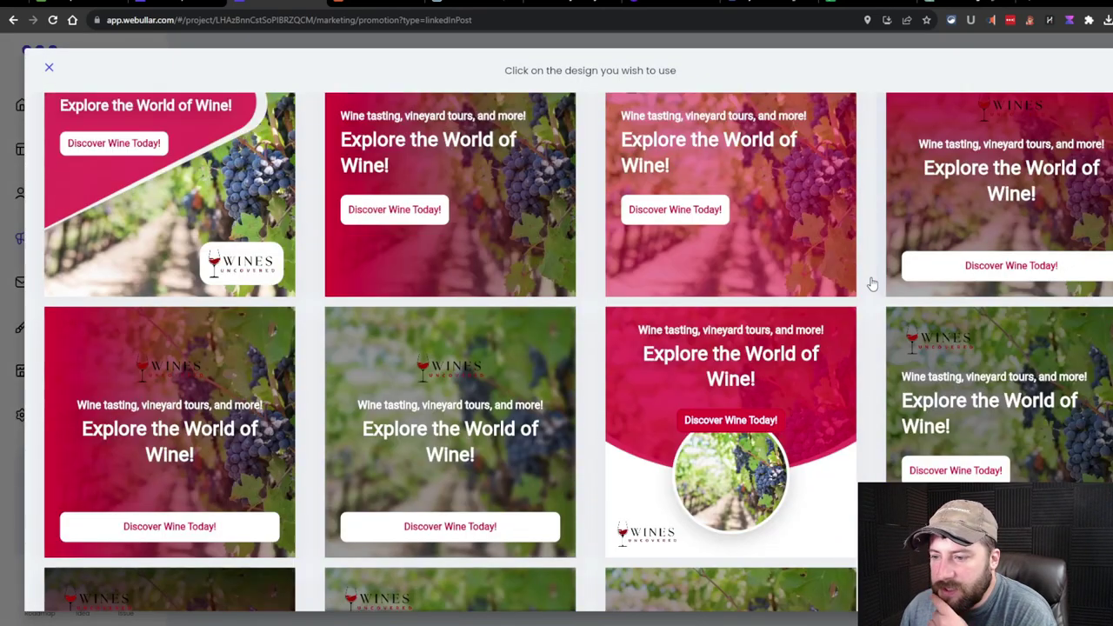
scroll(872, 283, down, 8)
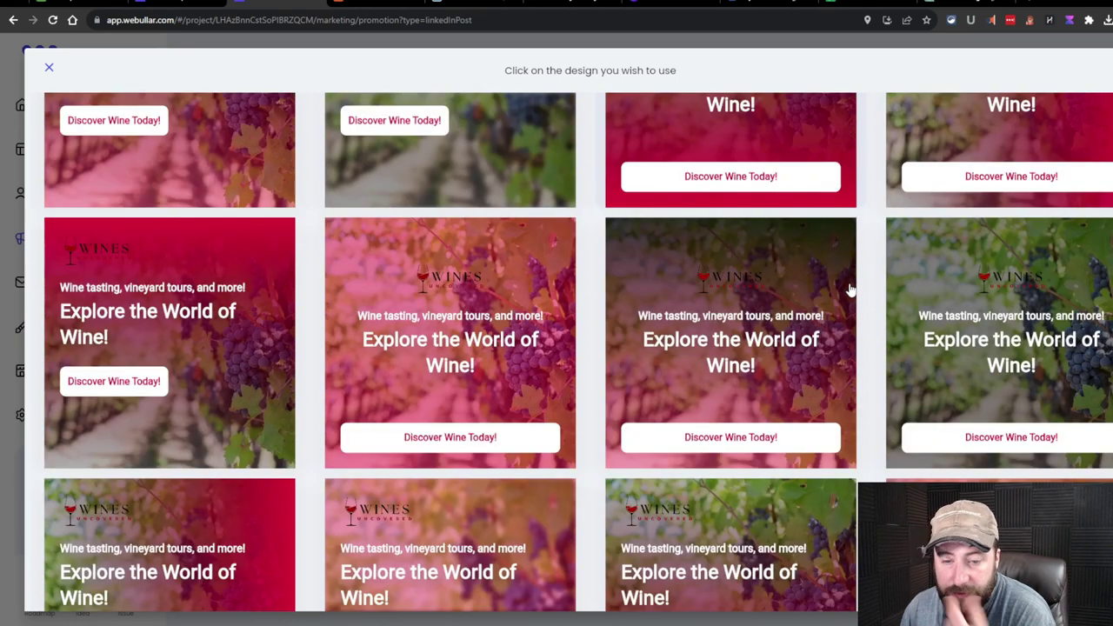
scroll(851, 289, down, 3)
click(844, 293)
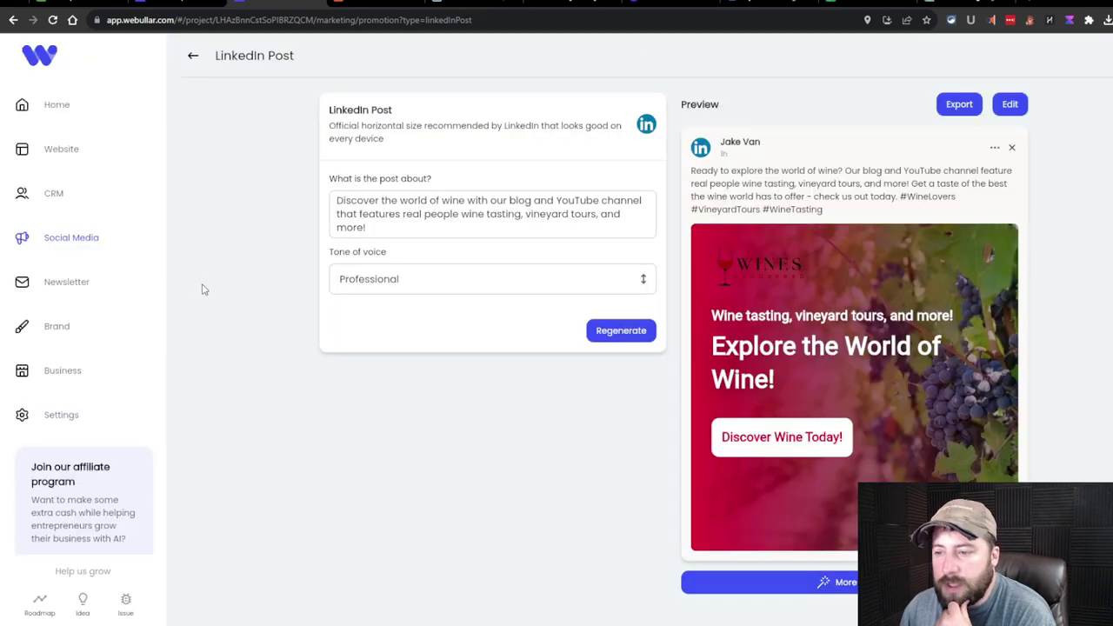
click(193, 55)
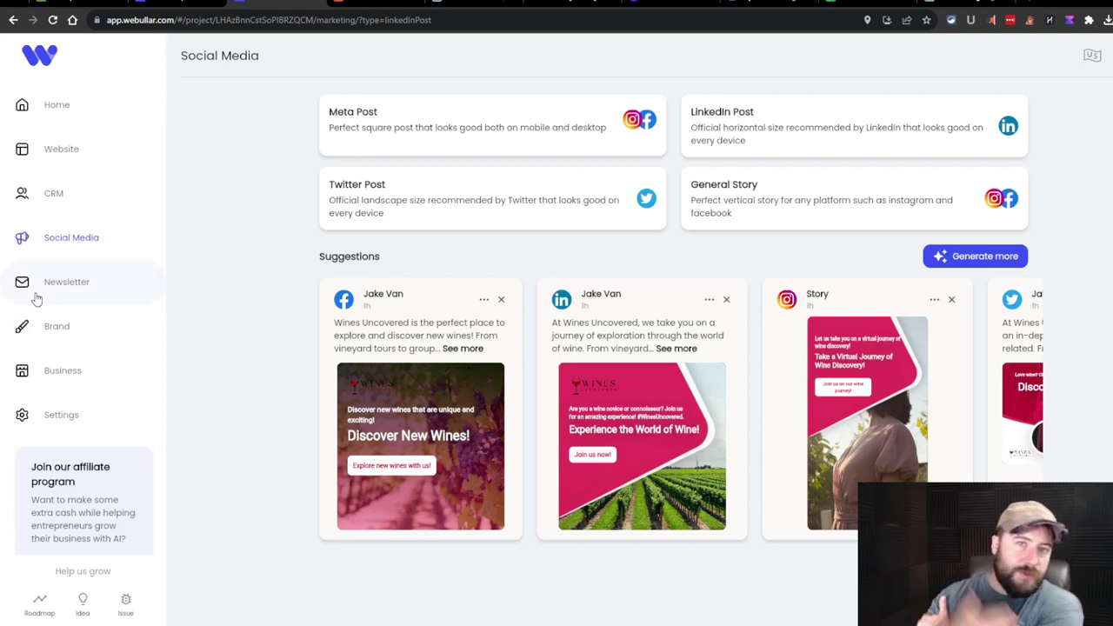
Examine the newsletter section's campaigns, mailing lists, and its settings for connecting an email and updating the business address
click(91, 276)
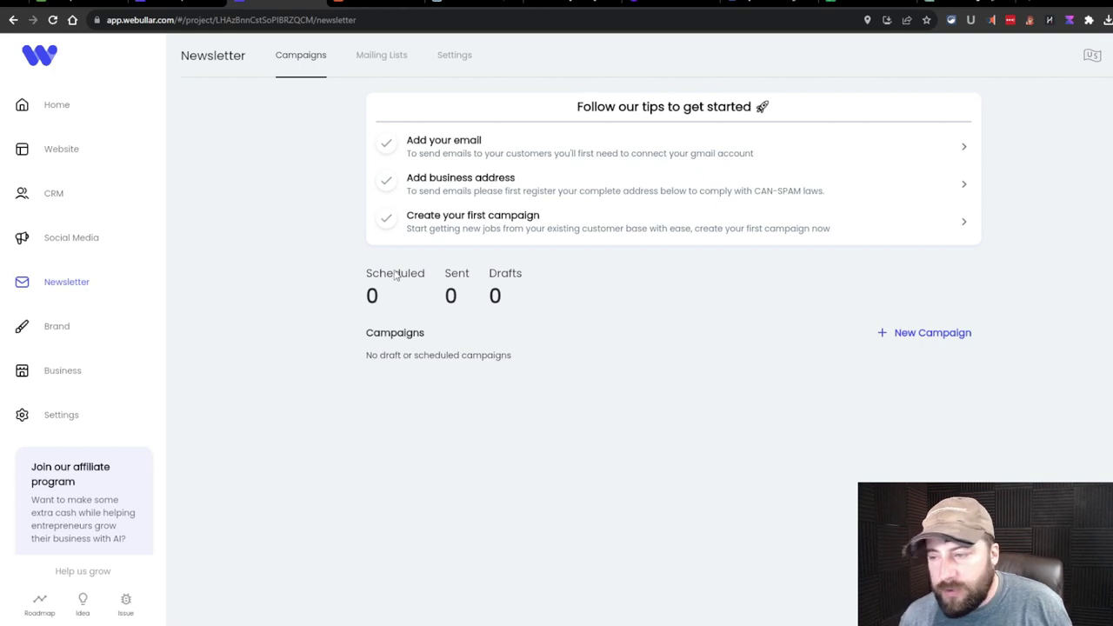
click(374, 66)
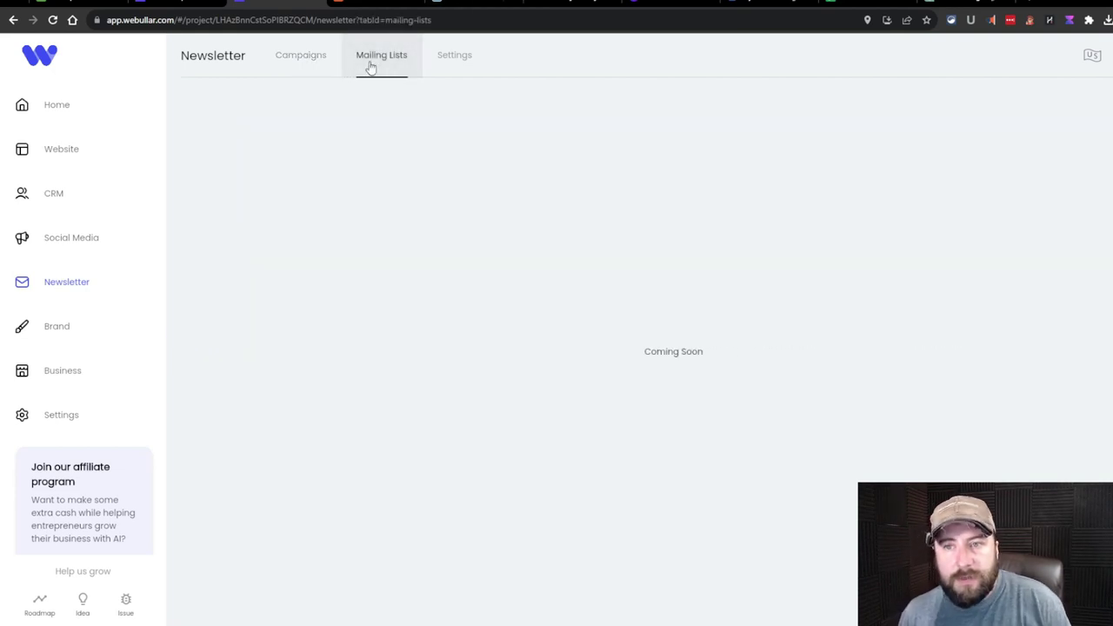
click(342, 56)
click(383, 63)
click(459, 60)
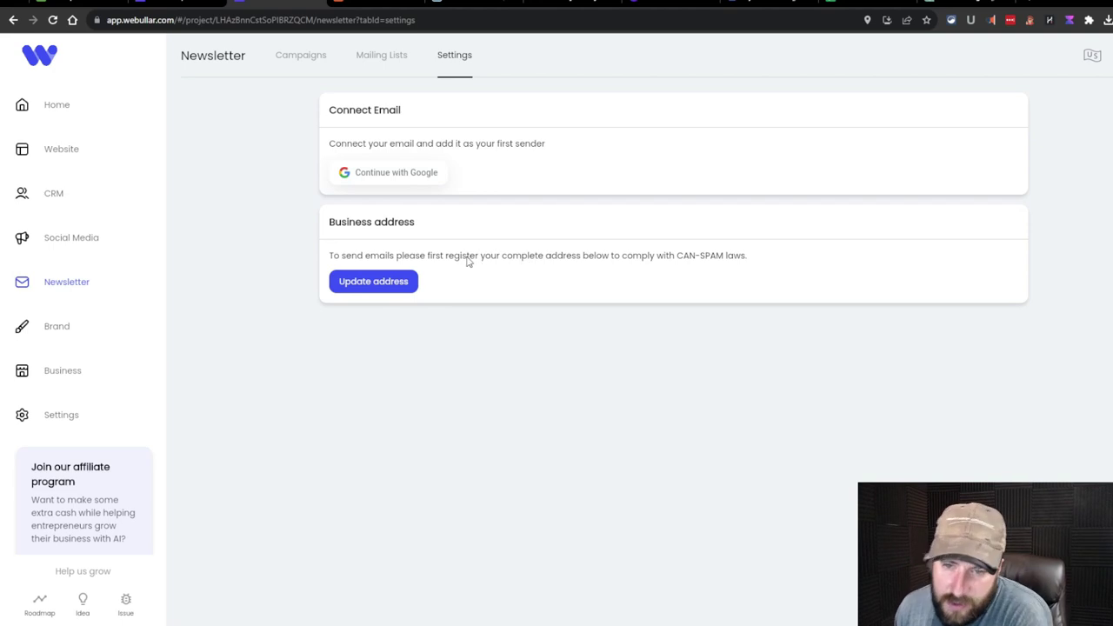
click(374, 280)
click(356, 335)
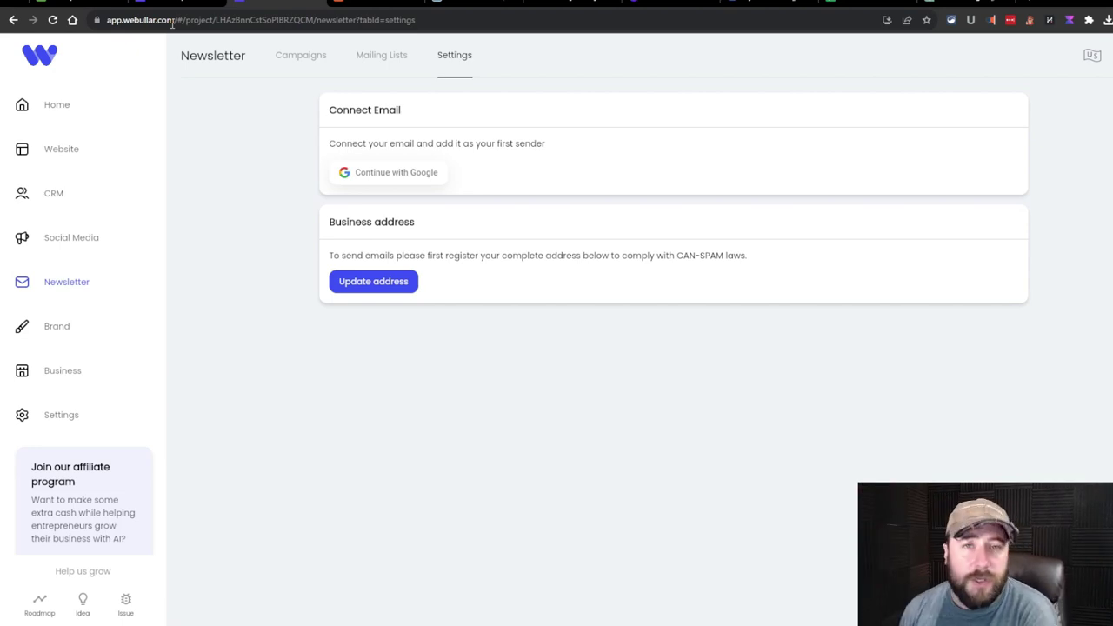
Search the web for G Suite in a separate page and examine the Google Workspace pricing plans
click(473, 3)
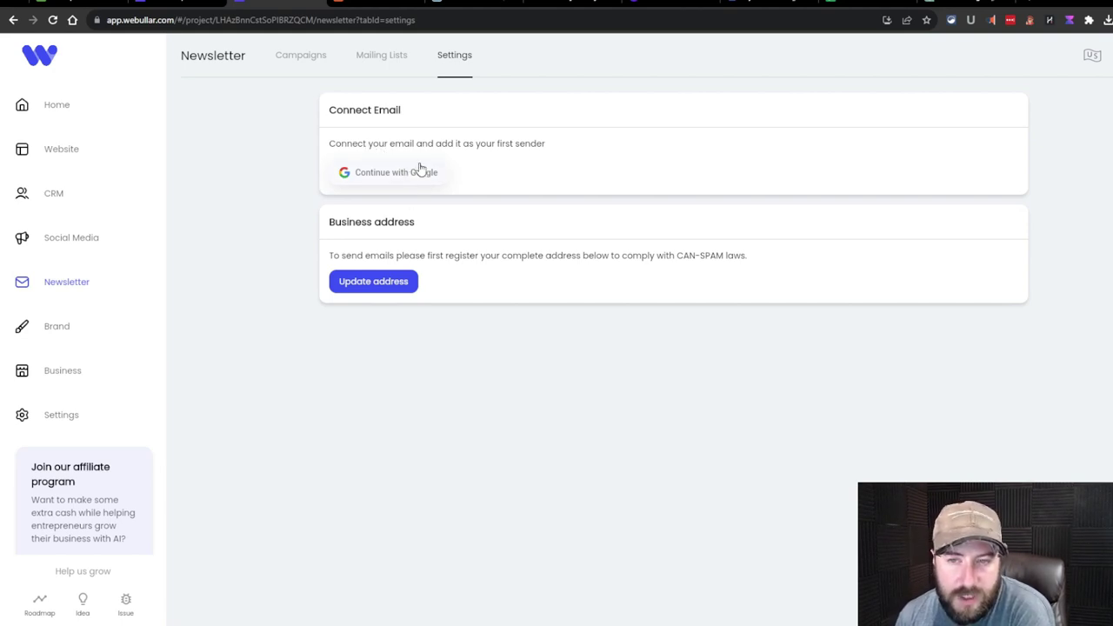
key(ctrl+t)
text(g)
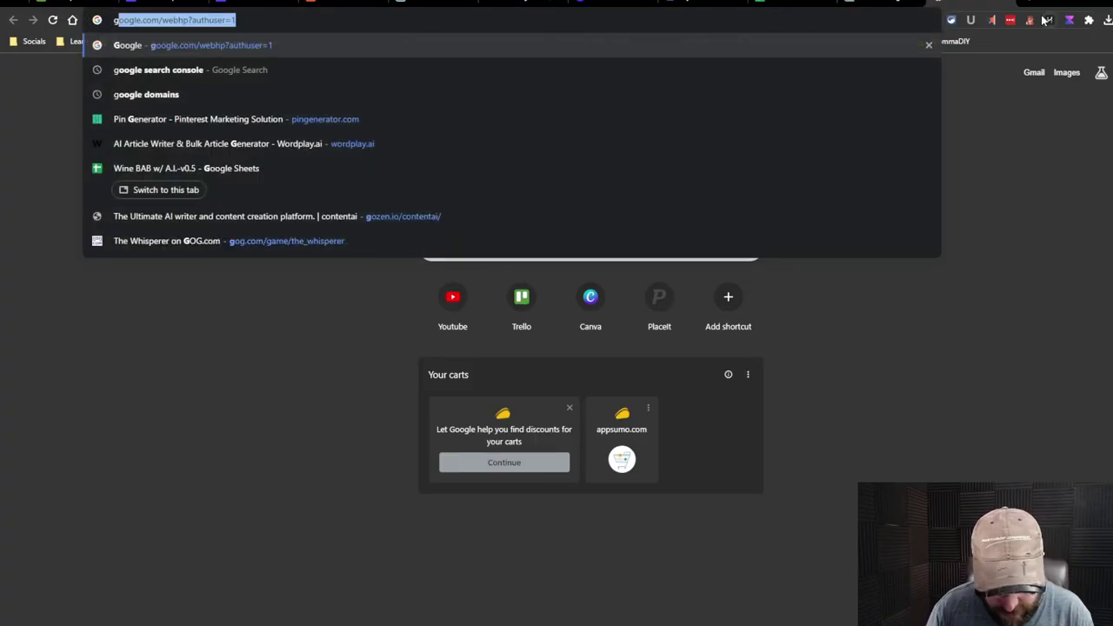
text(suite)
key(Return)
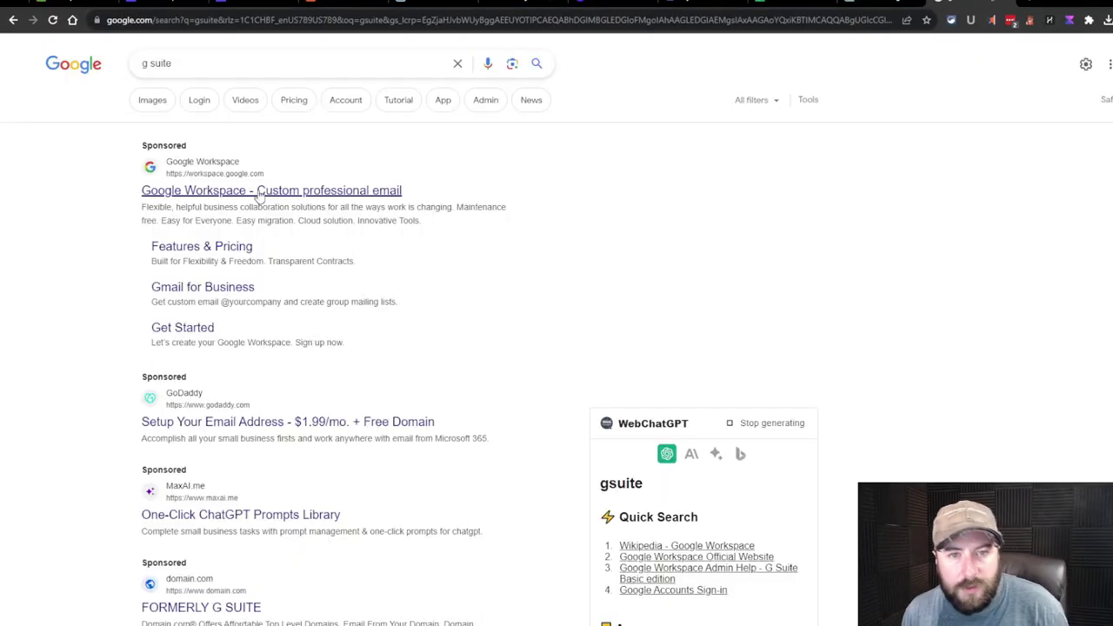
click(258, 196)
click(14, 20)
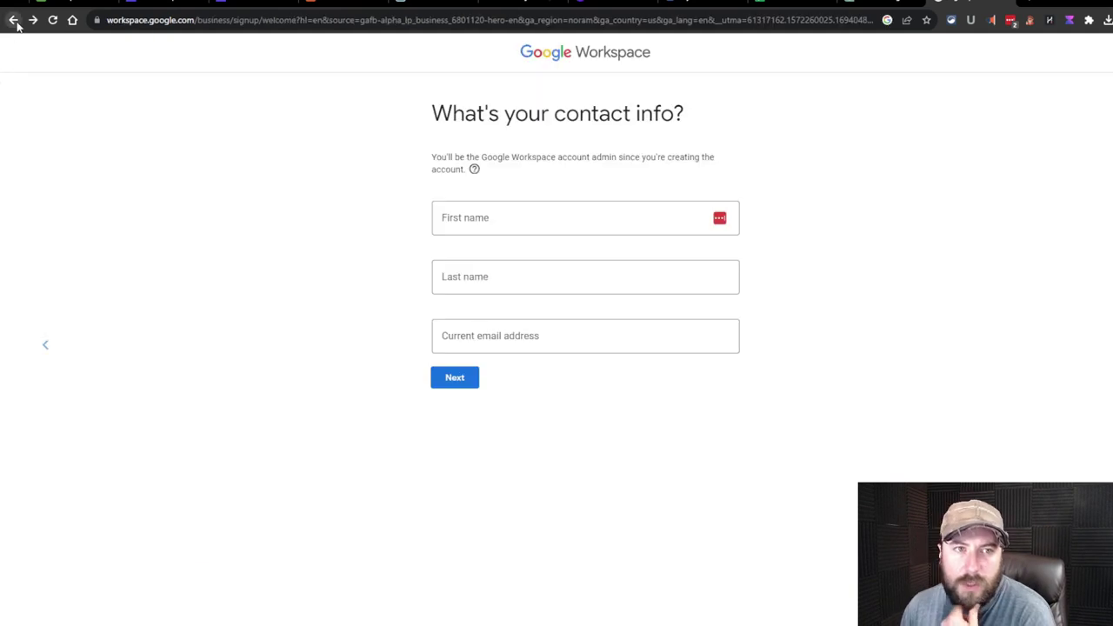
click(14, 20)
click(14, 20)
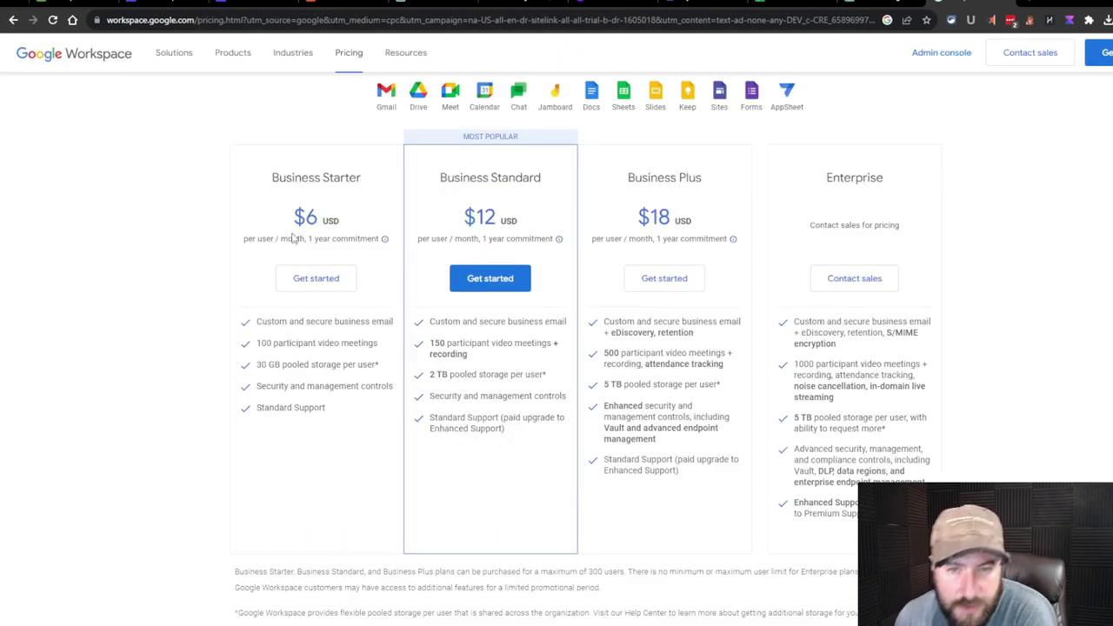
scroll(366, 225, up, 1)
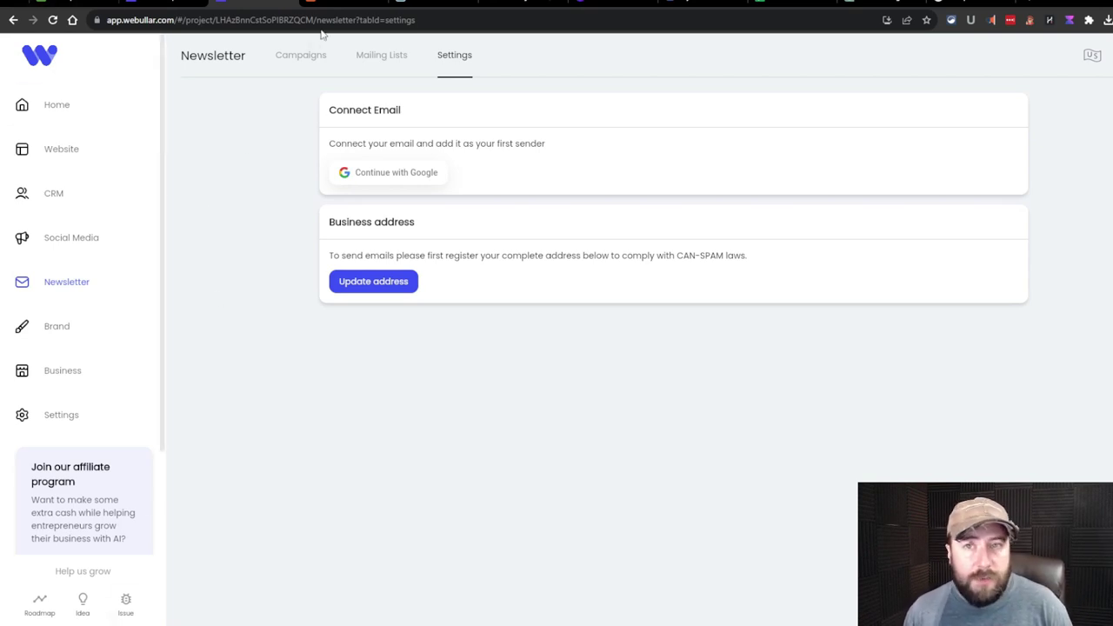
Review the Zoho Mail group aliases and Namecheap's advanced DNS records for winesuncovered.com, and return to Webullar's brand page
click(401, 3)
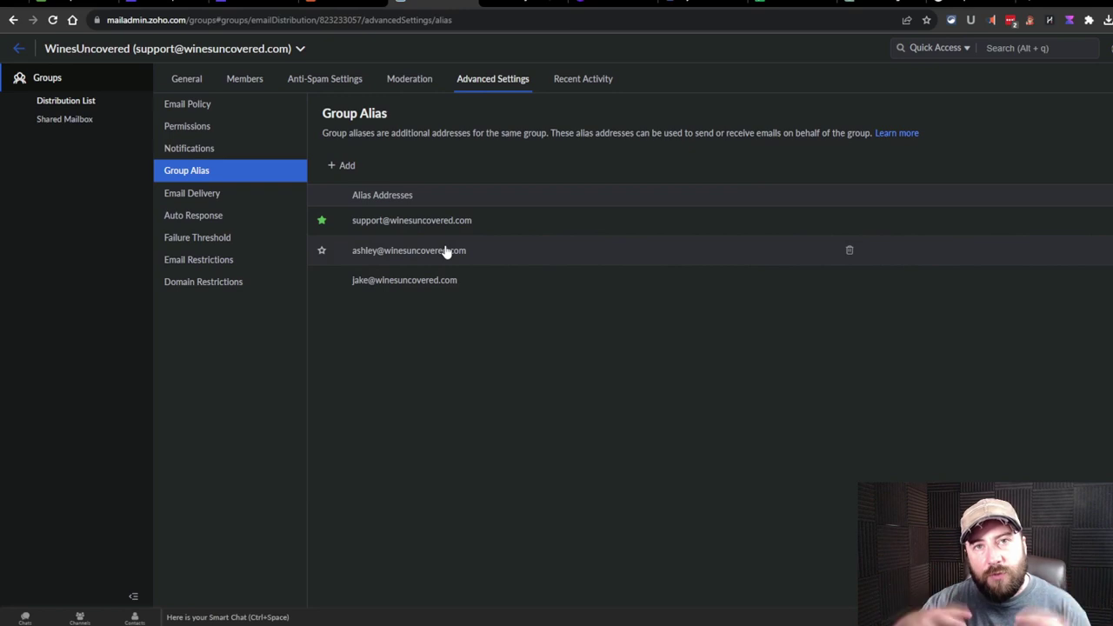
click(344, 3)
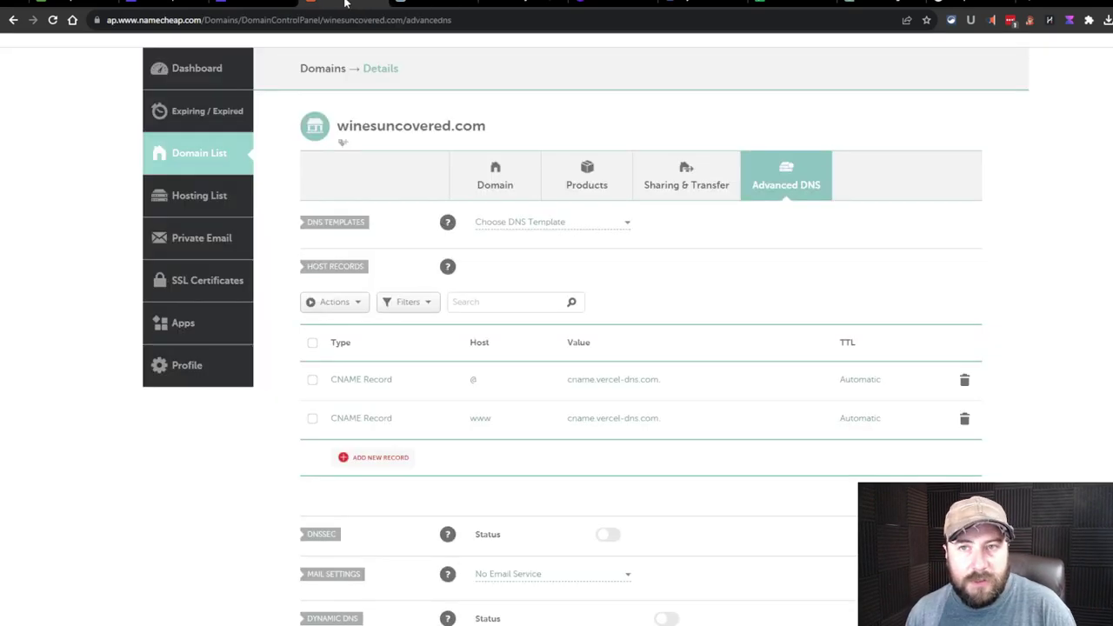
click(406, 3)
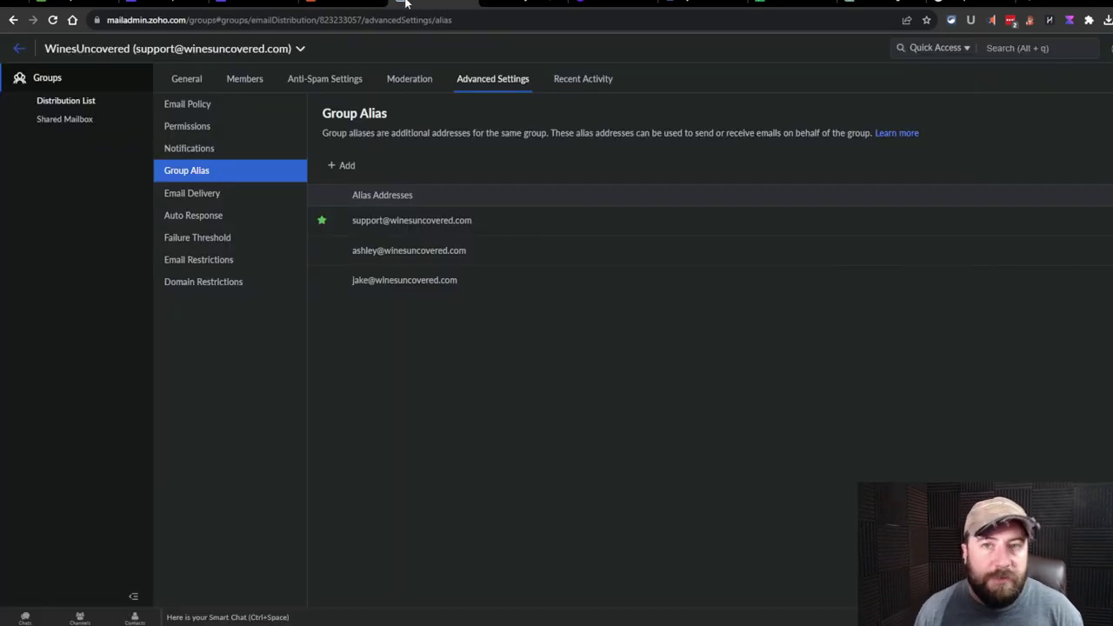
click(345, 2)
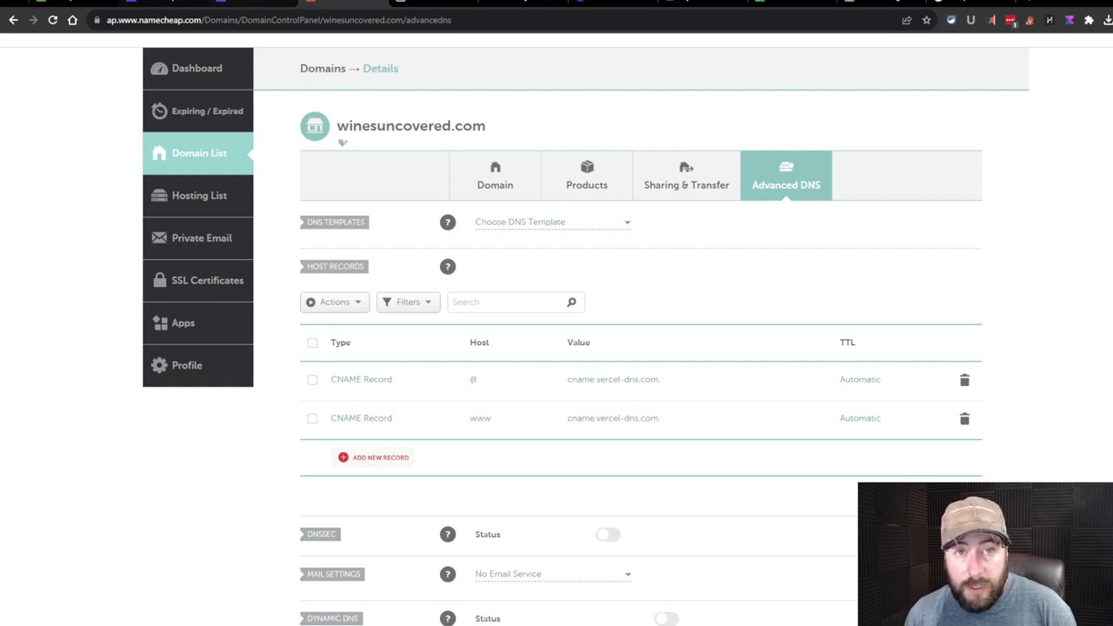
click(222, 3)
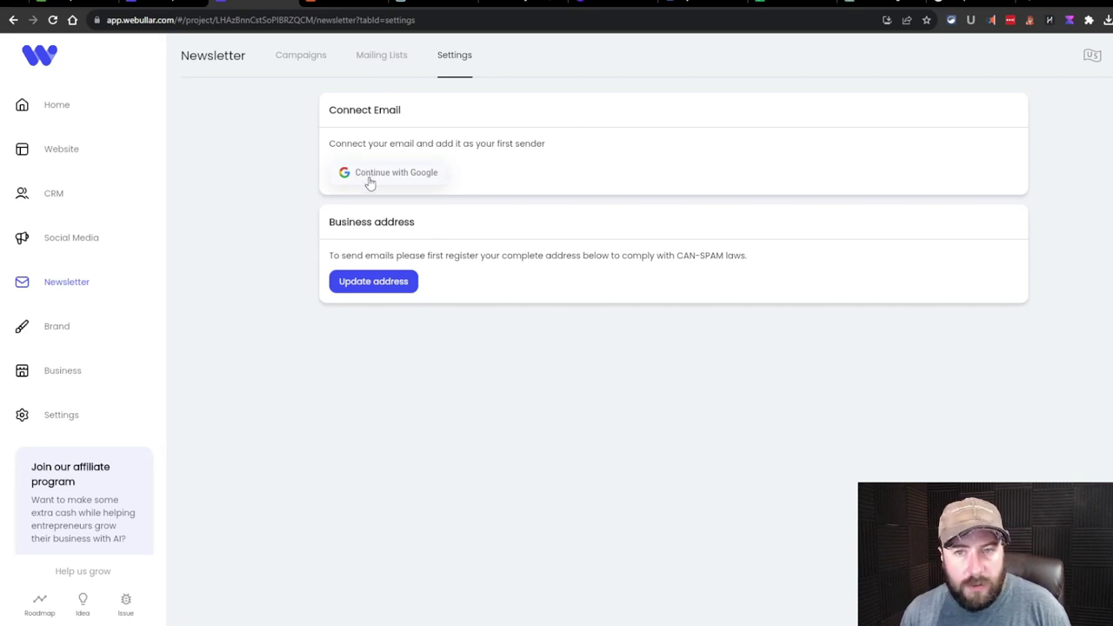
click(61, 325)
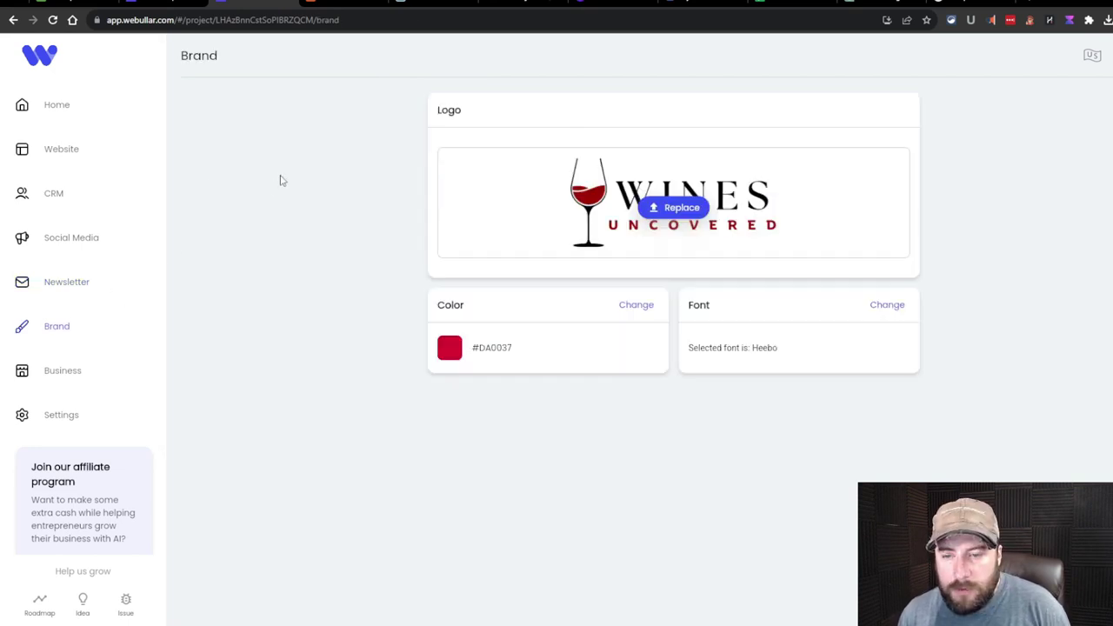
Compare the Starter, Pro and Advanced plans on Webullar's pricing page, including their newsletter email allowances, and return to the project
click(145, 4)
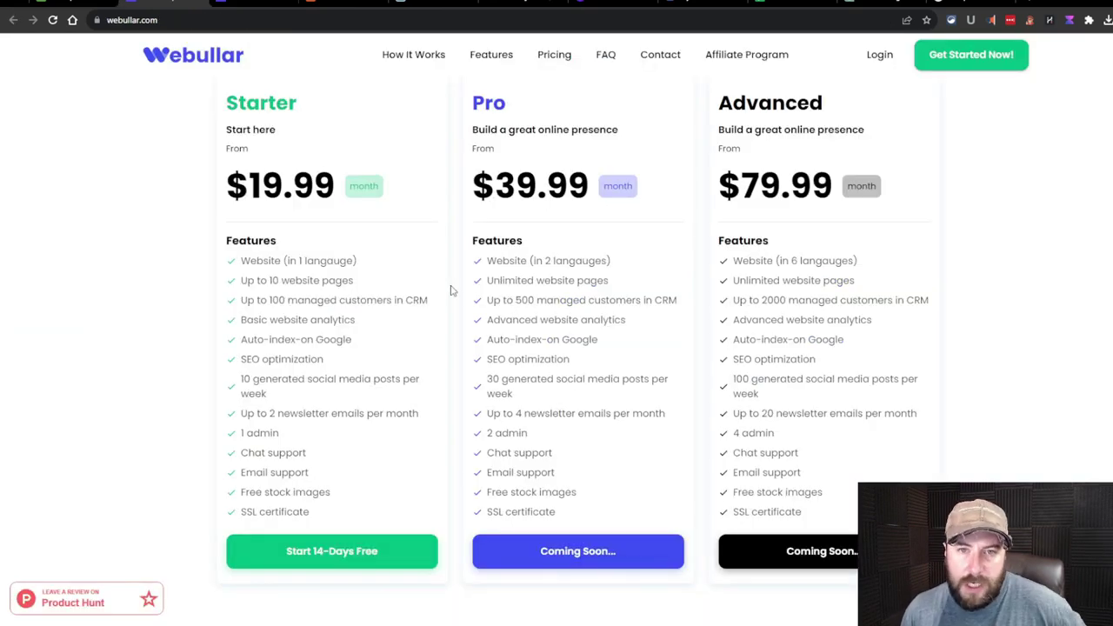
drag(228, 103, 330, 104)
click(331, 106)
drag(461, 102, 566, 104)
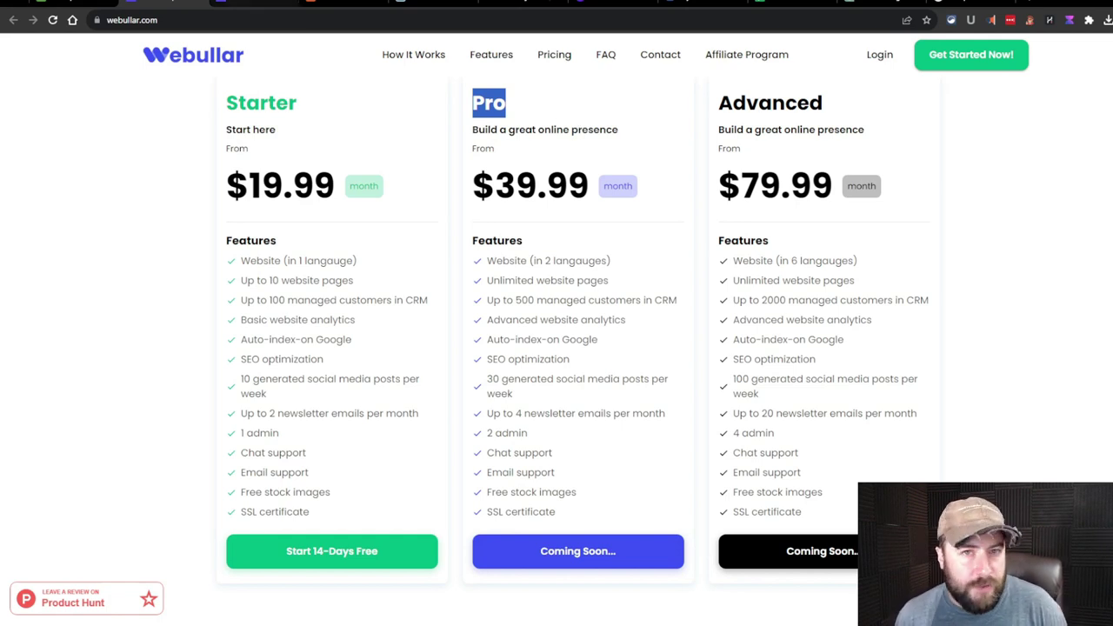
drag(516, 395, 667, 414)
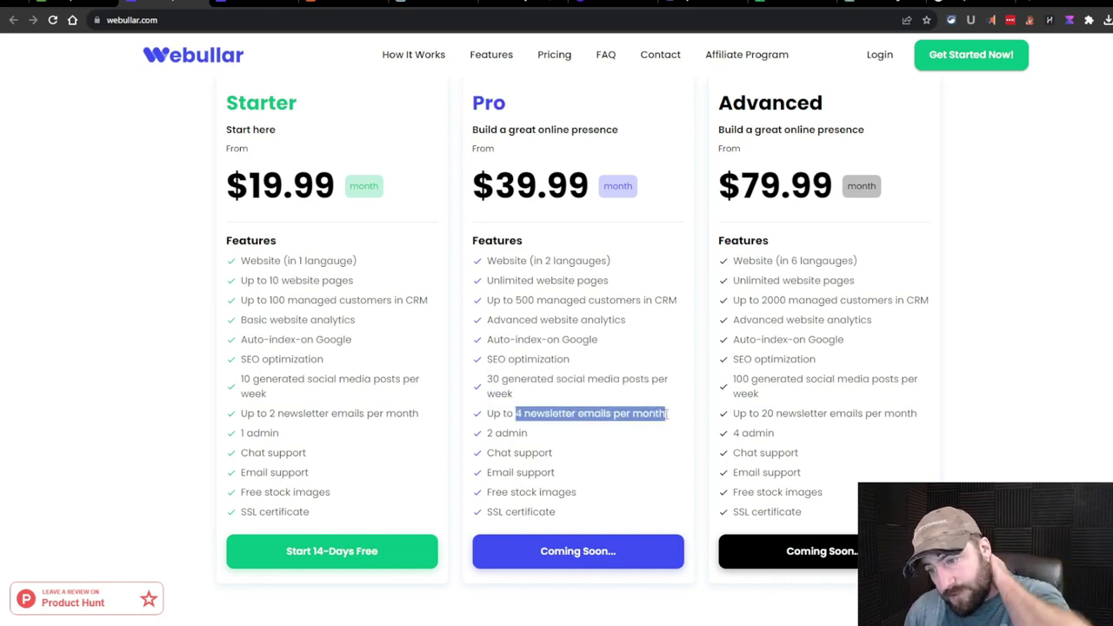
triple_click(561, 476)
click(645, 430)
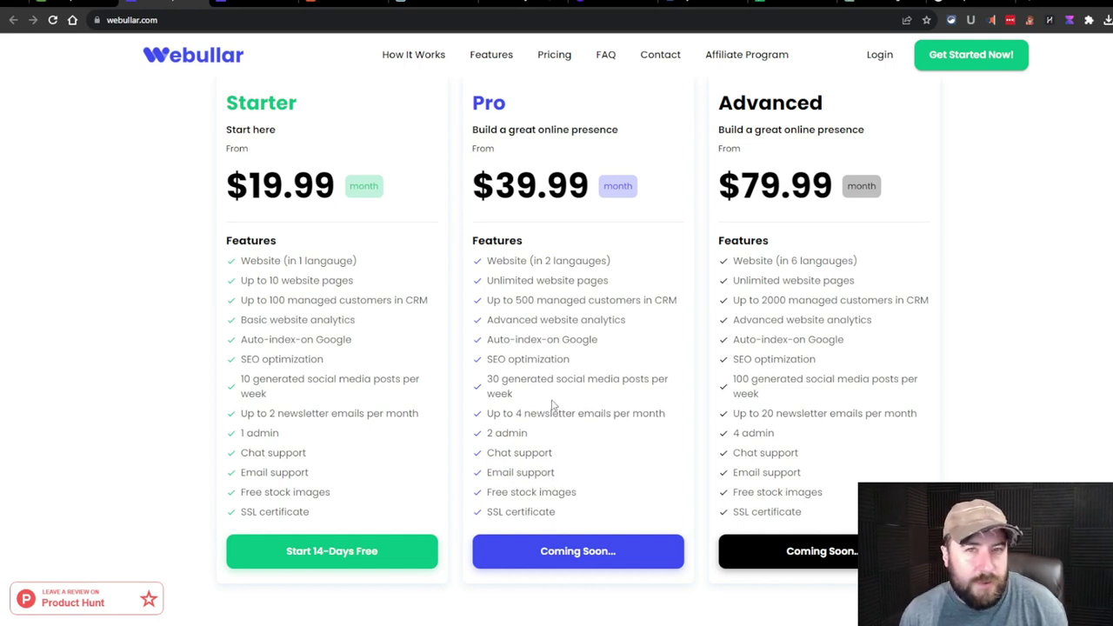
click(255, 5)
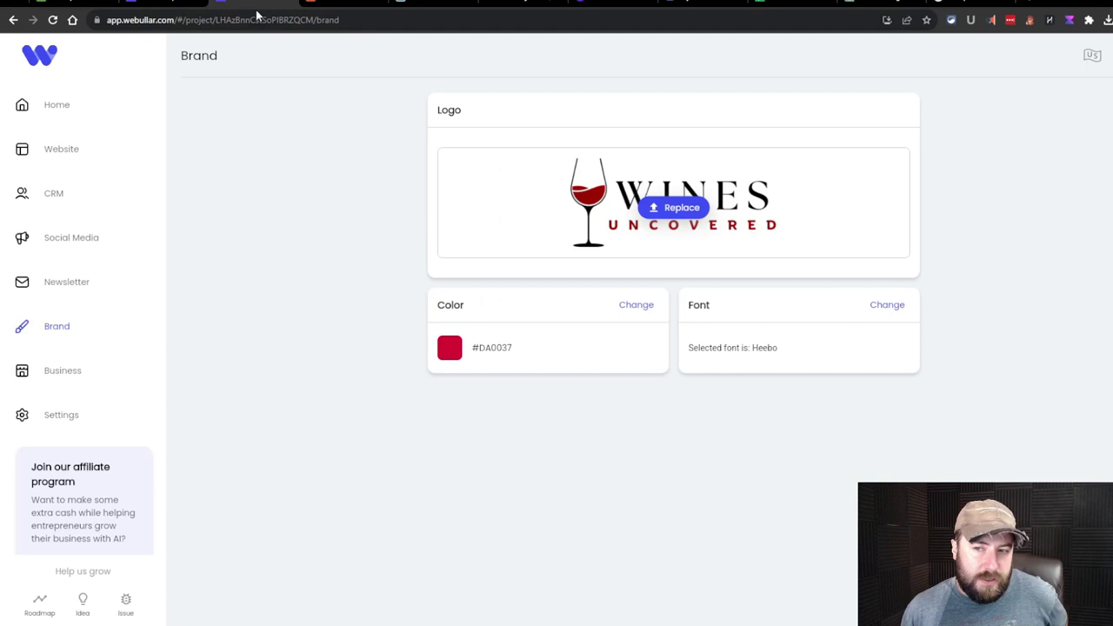
click(170, 4)
click(255, 4)
click(170, 4)
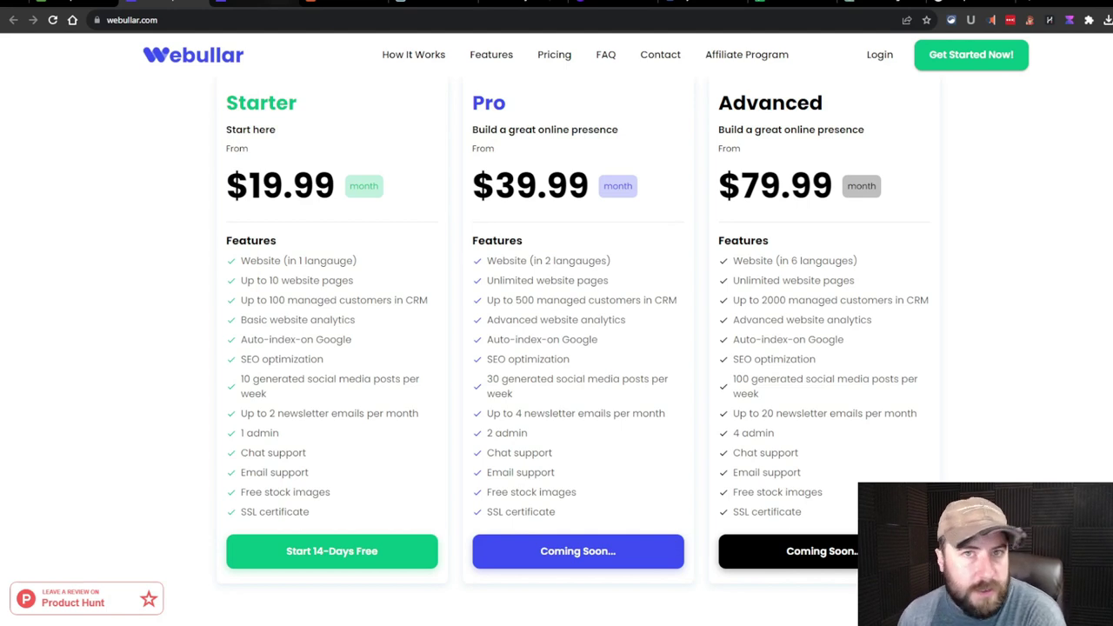
click(255, 4)
Look over the suggested newsletter campaigns and recheck the mailing lists, returning to the campaigns
click(122, 281)
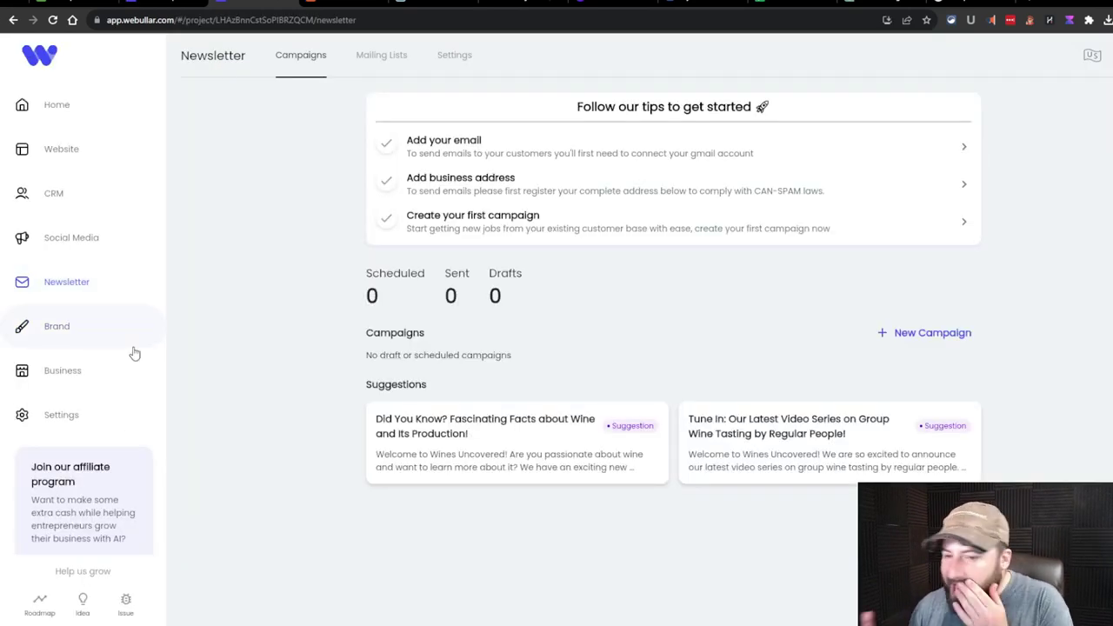
click(396, 55)
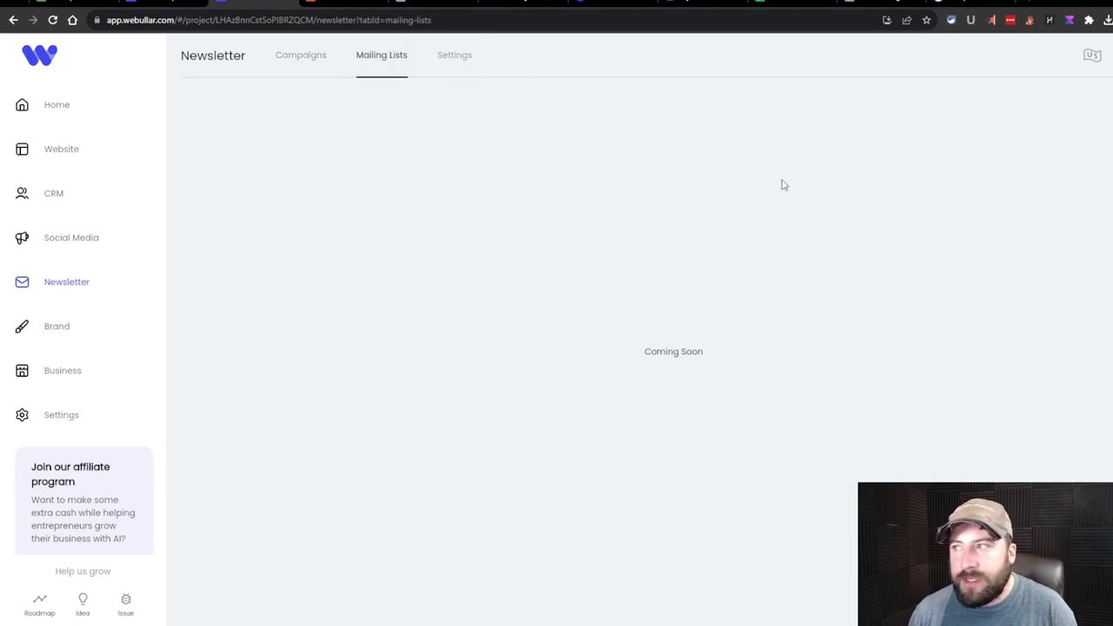
click(291, 59)
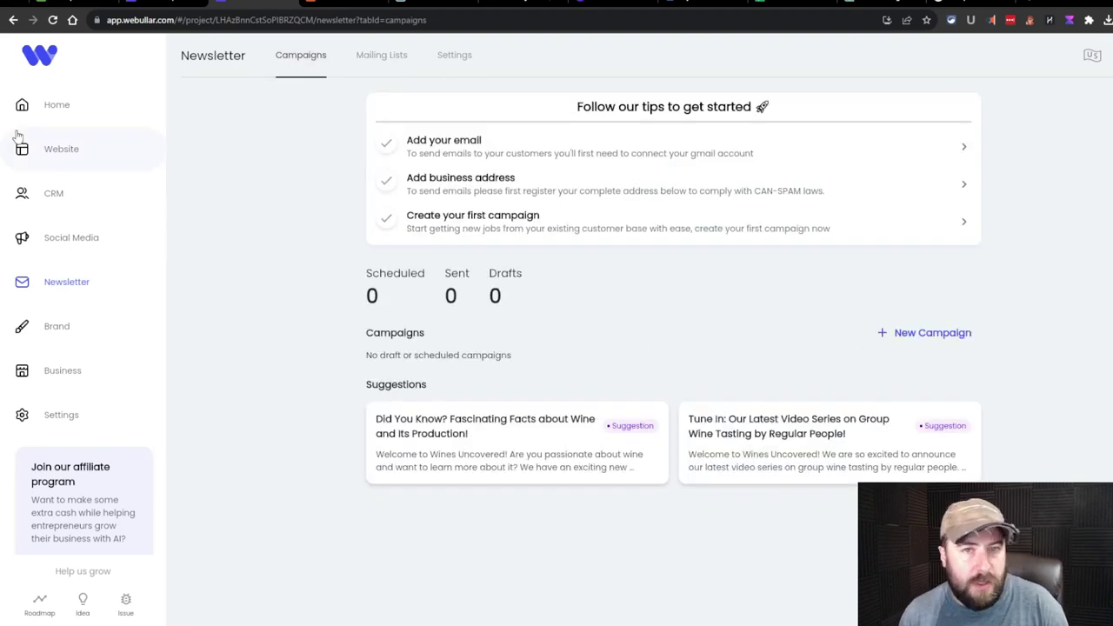
Review the project's brand assets, business info, and general settings for language, subscription and team
click(99, 326)
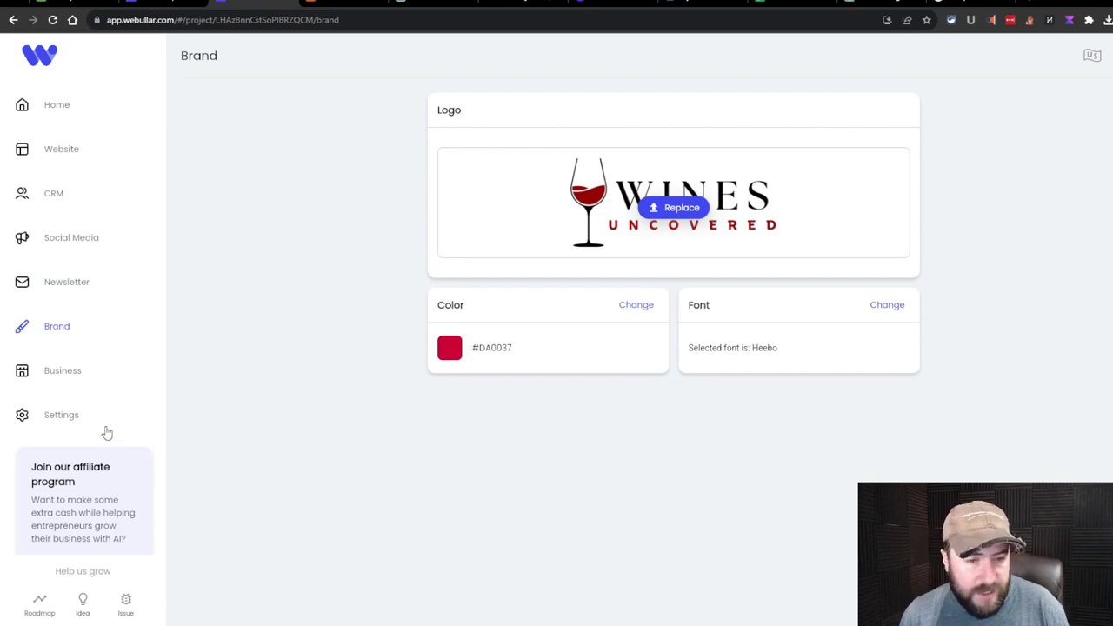
click(87, 382)
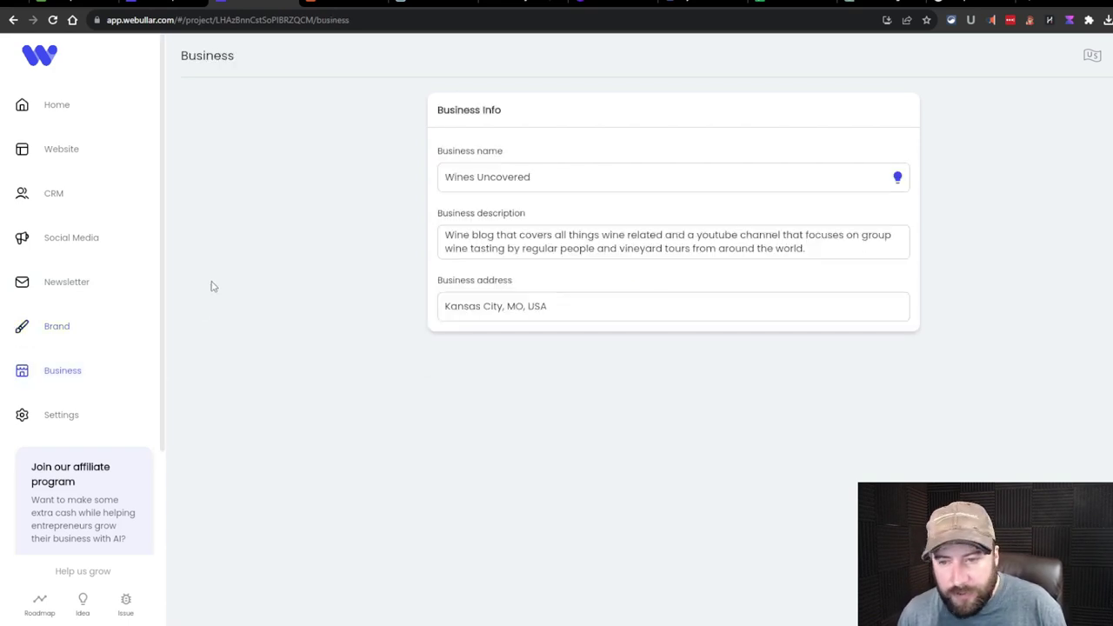
click(65, 421)
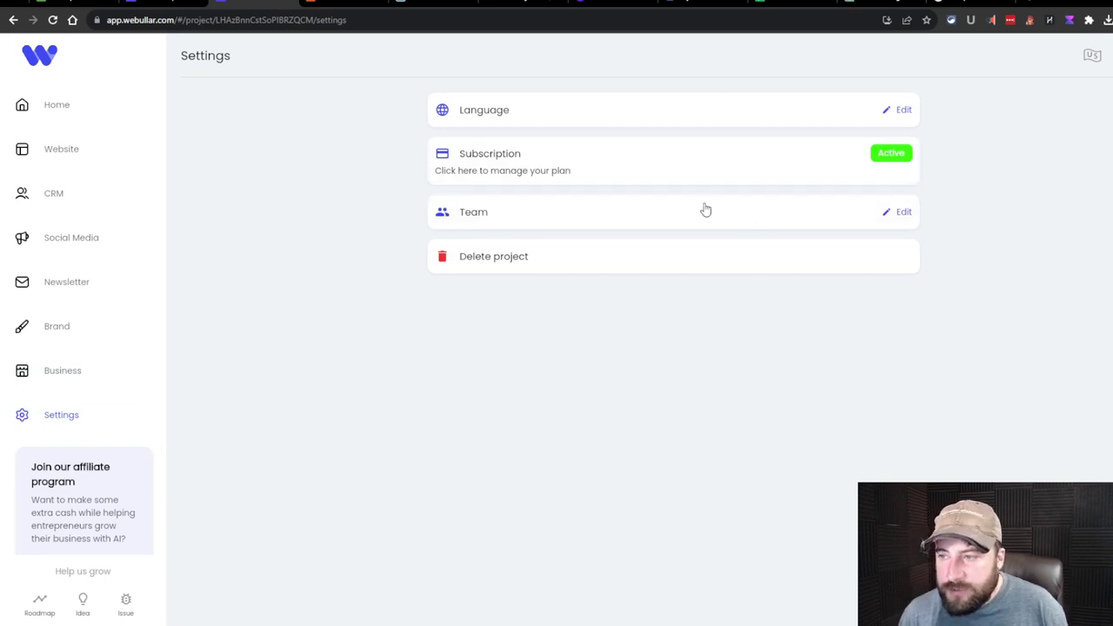
Check the project's team management page and its admin invitation form, returning to the project settings
click(530, 223)
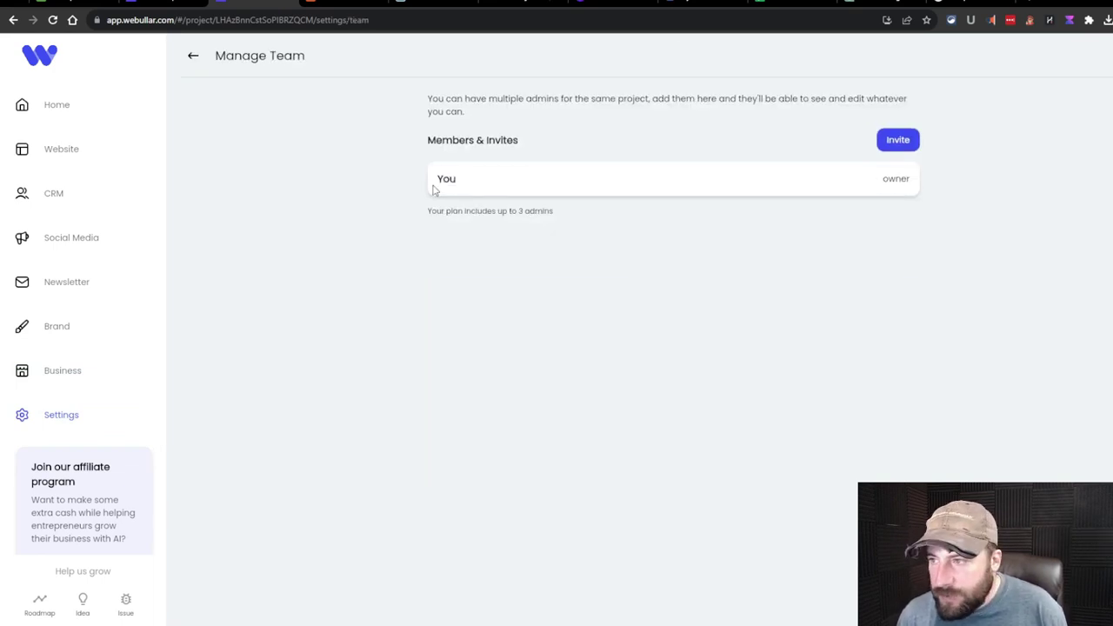
click(897, 139)
click(701, 270)
click(193, 56)
click(569, 216)
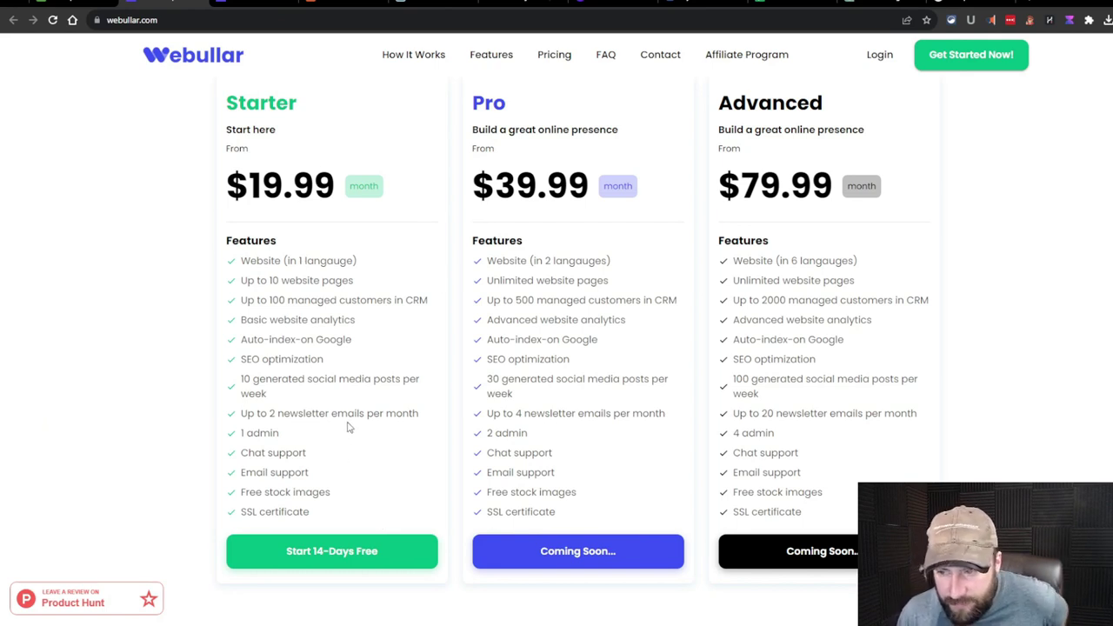
Compare the admin allowances of the Starter, Pro and Advanced plans on Webullar's pricing page
triple_click(731, 440)
click(856, 418)
scroll(322, 256, up, 3)
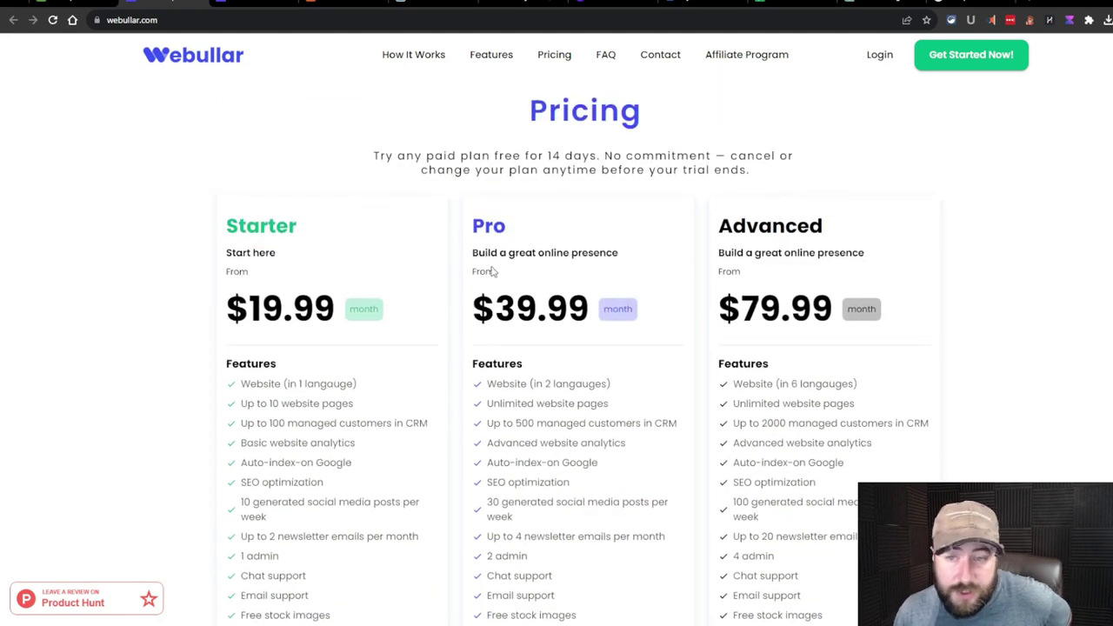
scroll(562, 351, down, 3)
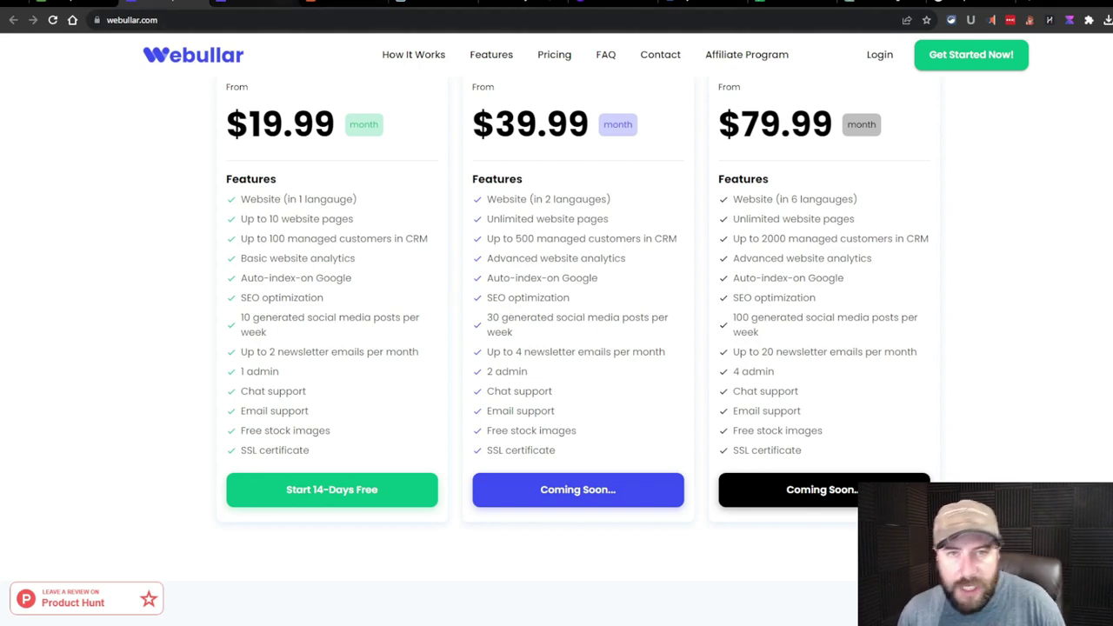
Save the unsaved website changes in the Wines Uncovered project and dismiss the feedback request without answering it
click(252, 5)
click(188, 52)
click(59, 117)
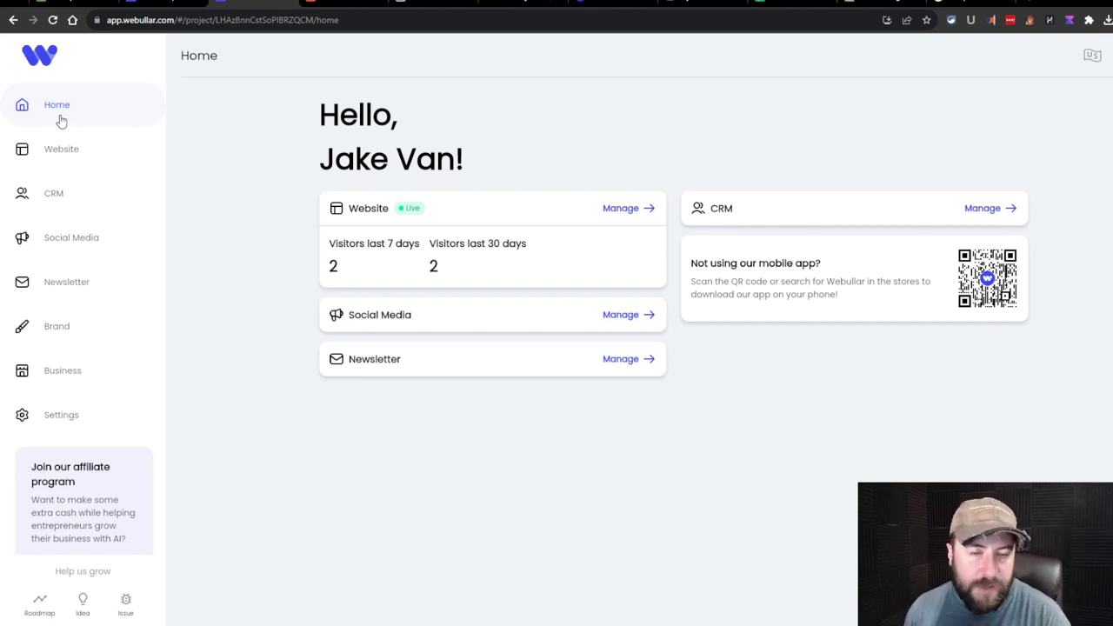
click(90, 158)
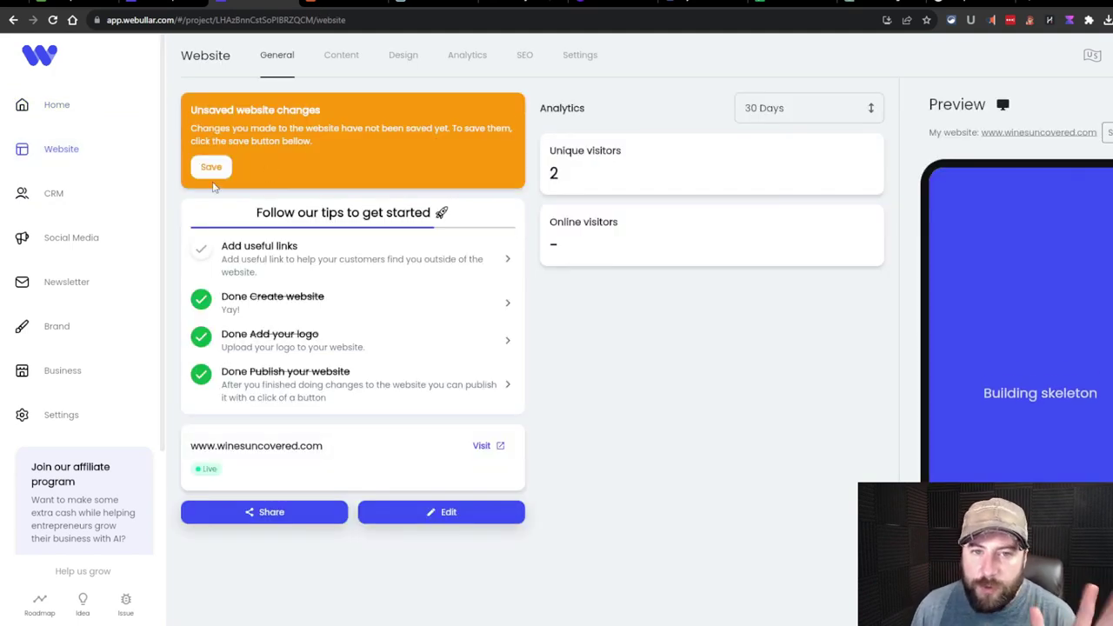
click(212, 169)
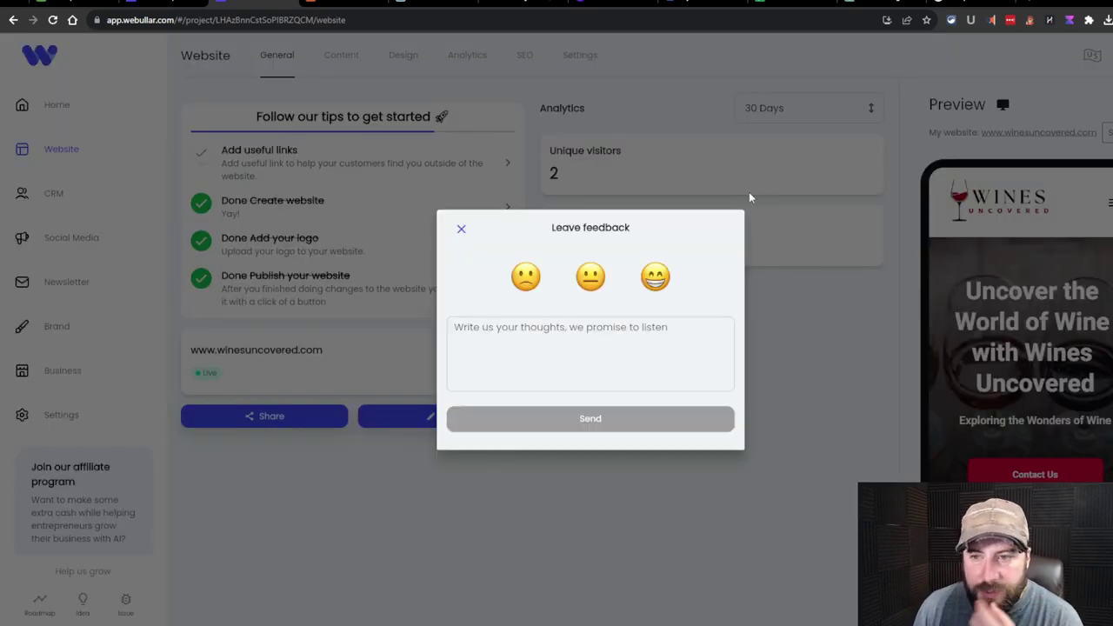
click(461, 228)
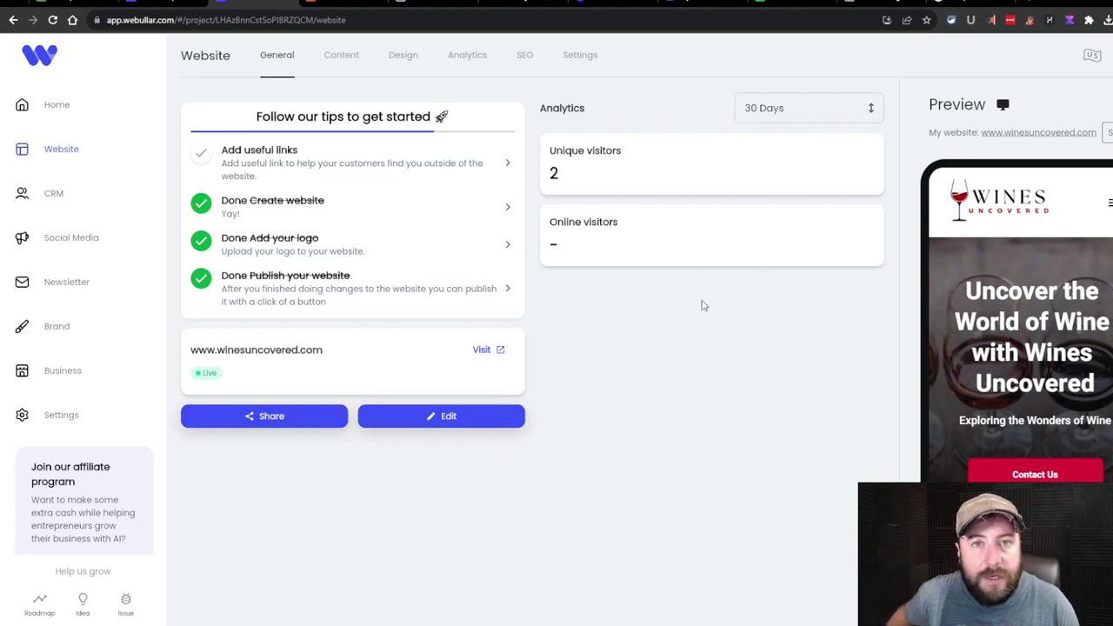
Look through the live Wines Uncovered home page and review the content blocks that can be added to the website
click(484, 350)
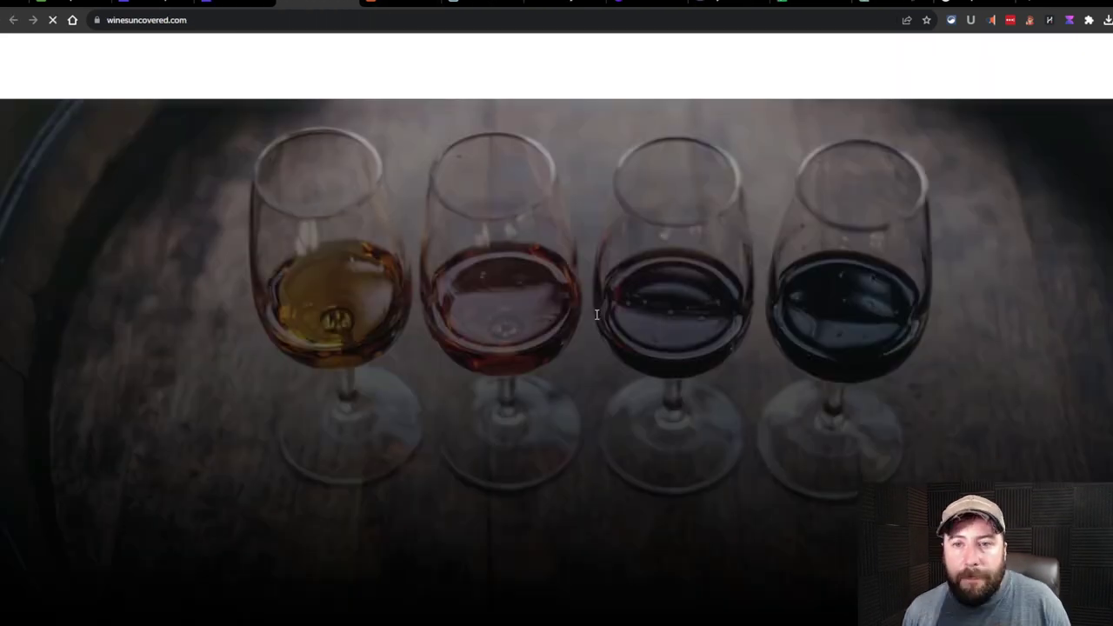
scroll(502, 300, down, 10)
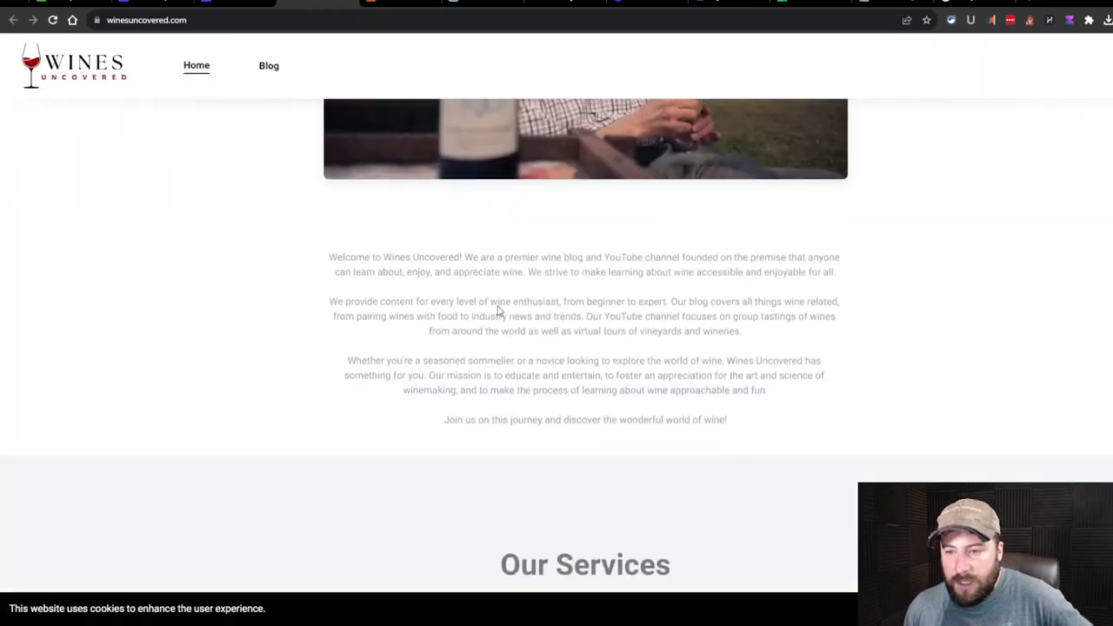
scroll(504, 302, down, 15)
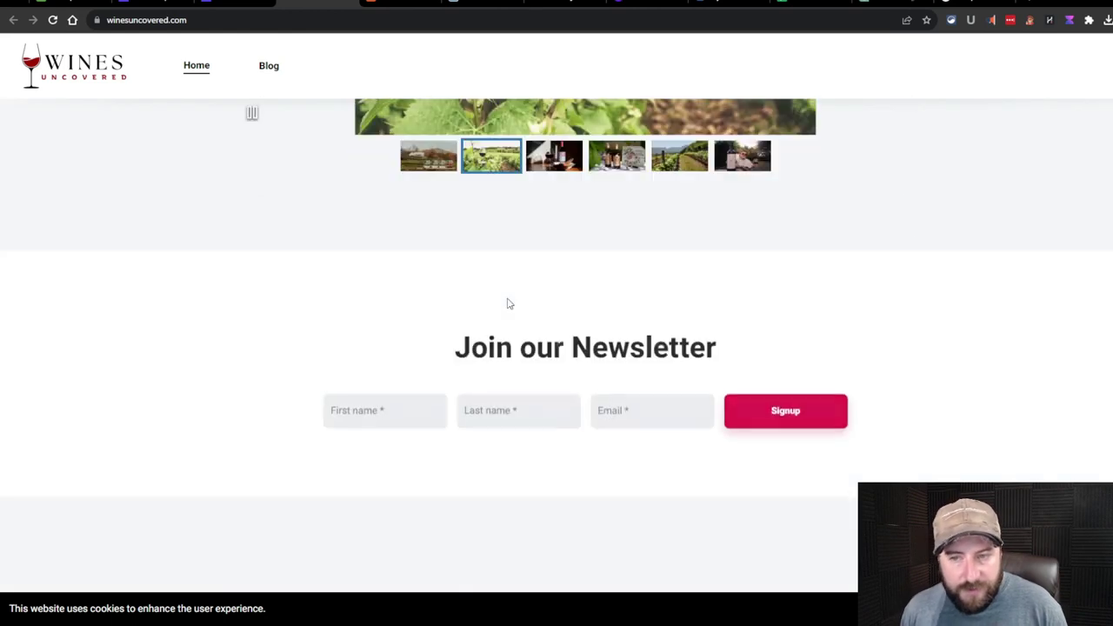
scroll(200, 144, down, 8)
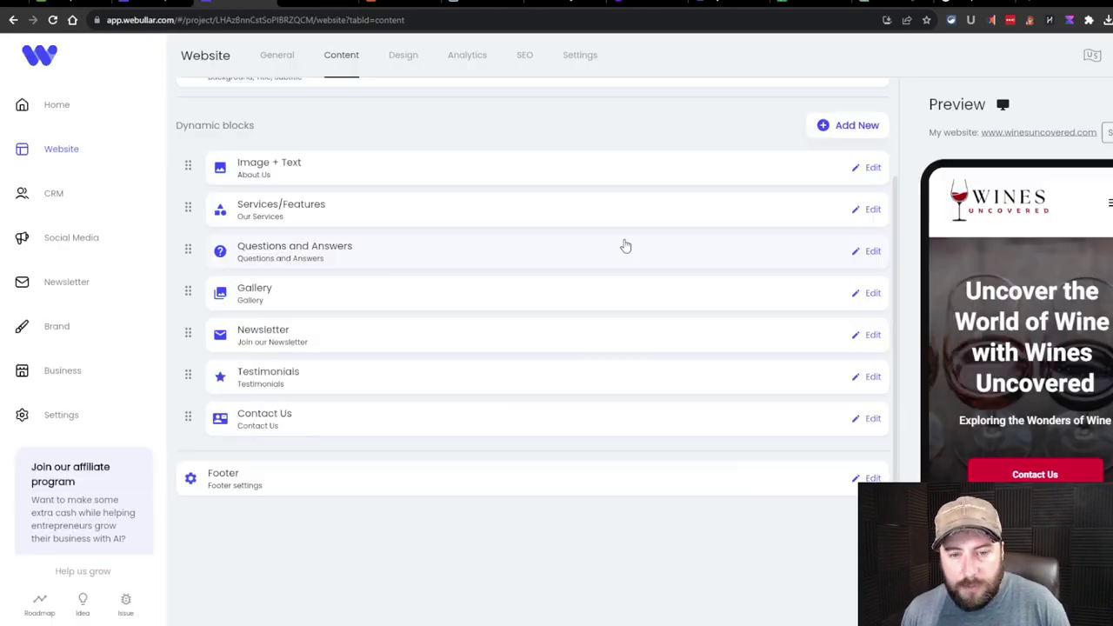
click(862, 249)
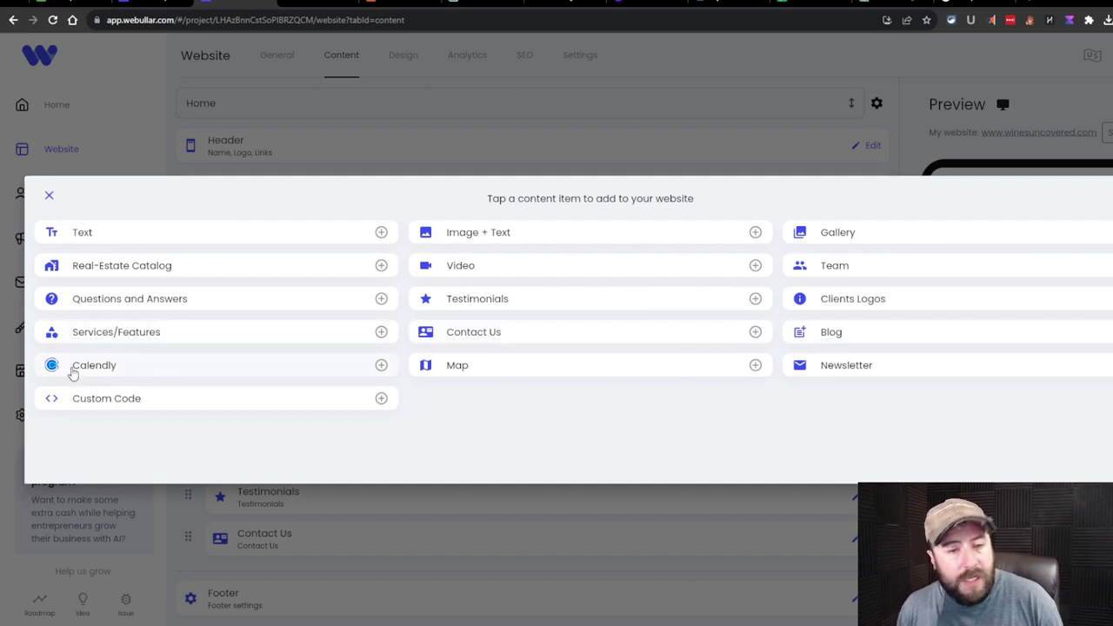
click(49, 195)
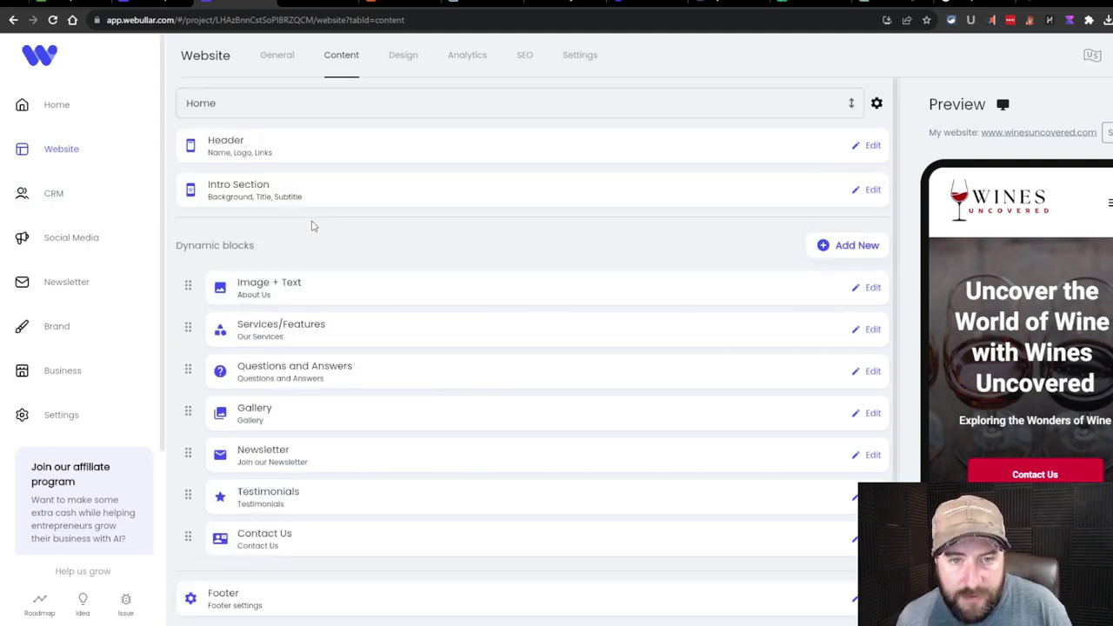
Examine the Pro plan's CRM customer limit and weekly allowance of generated social media posts on the pricing page
key(ctrl+Tab)
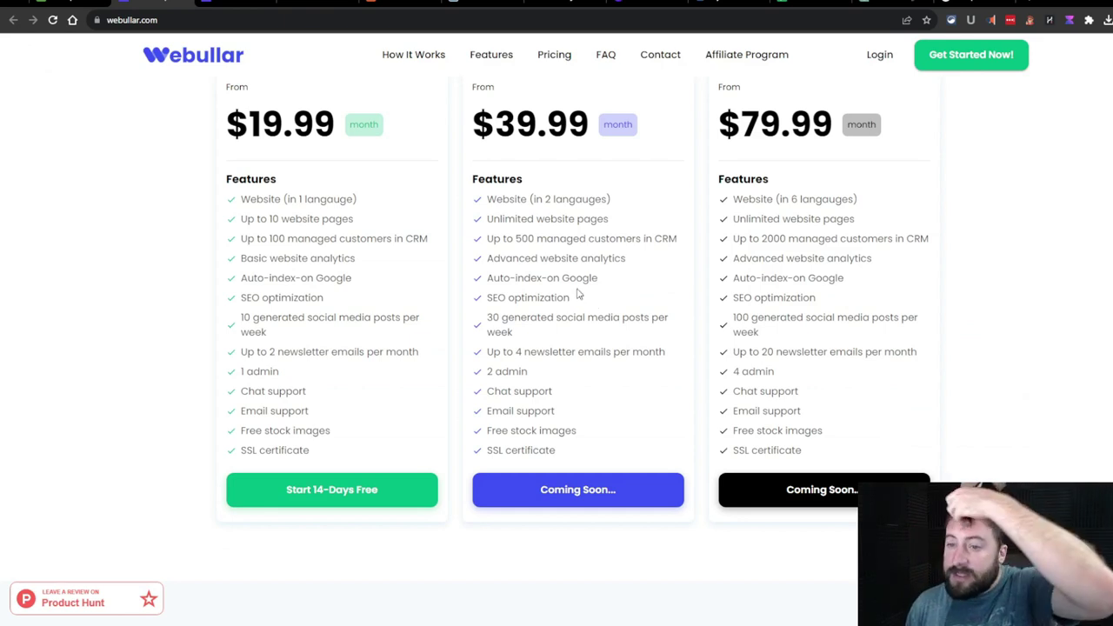
drag(652, 249, 449, 246)
click(529, 346)
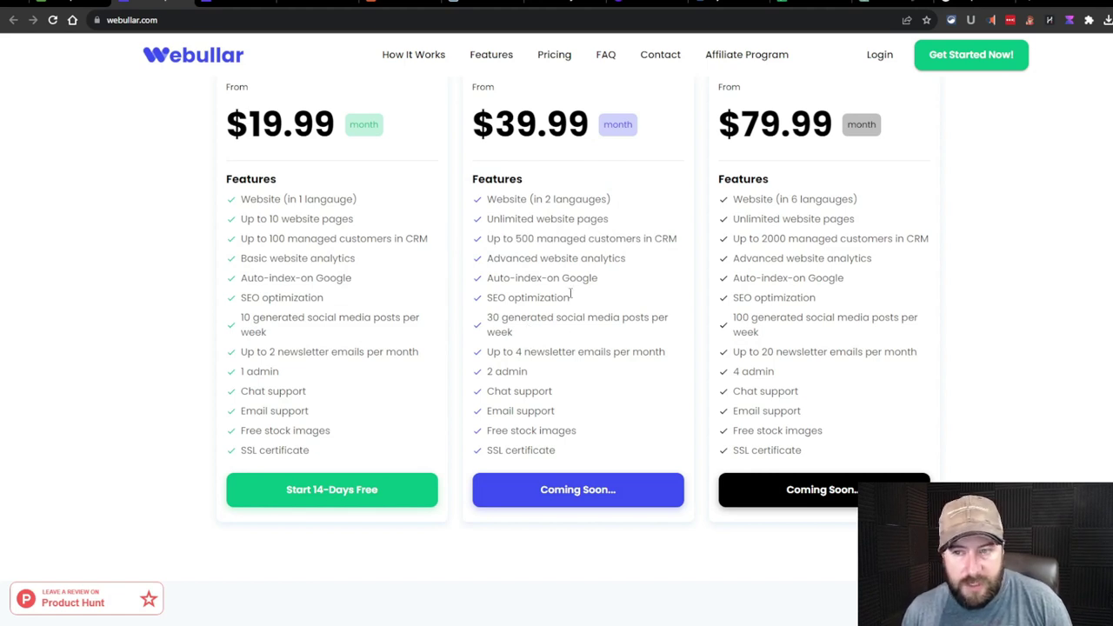
drag(532, 332, 479, 321)
click(526, 332)
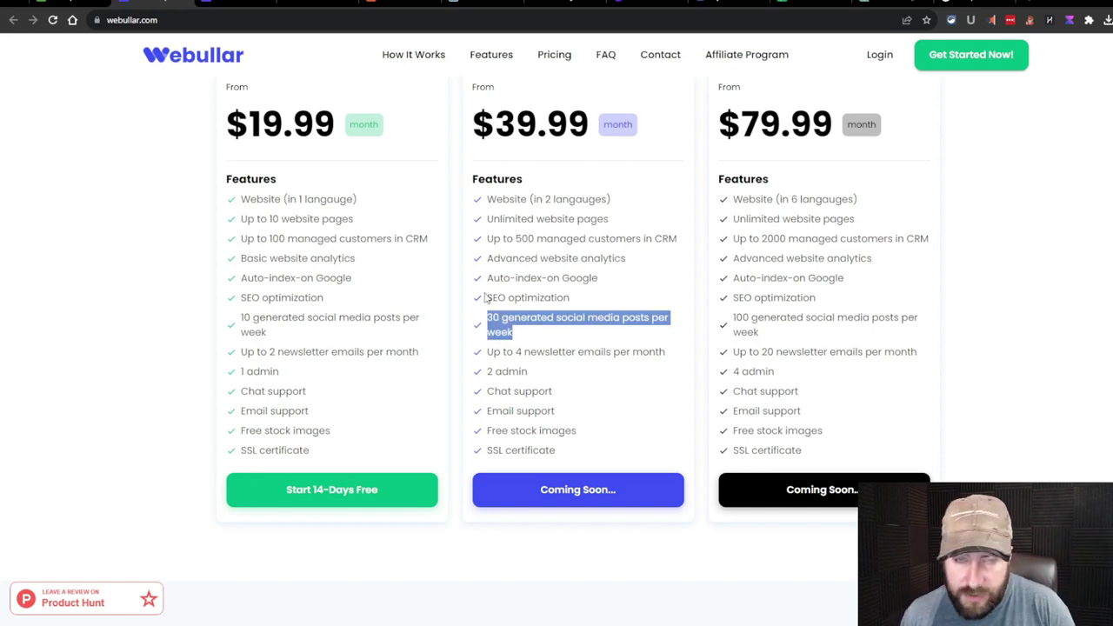
click(527, 336)
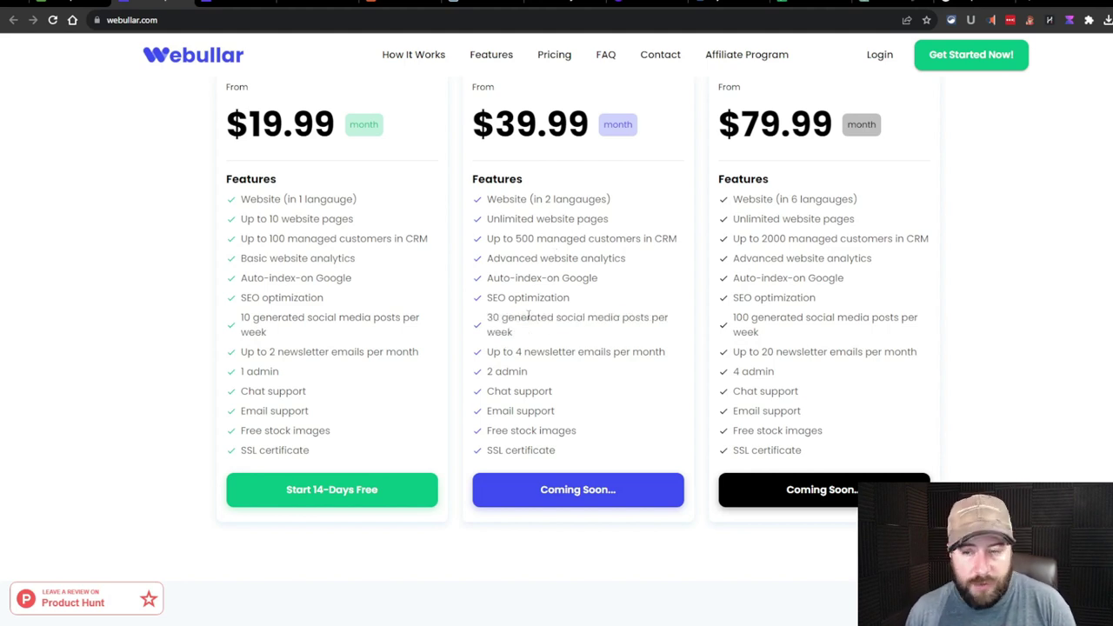
drag(522, 337, 465, 321)
scroll(618, 270, up, 5)
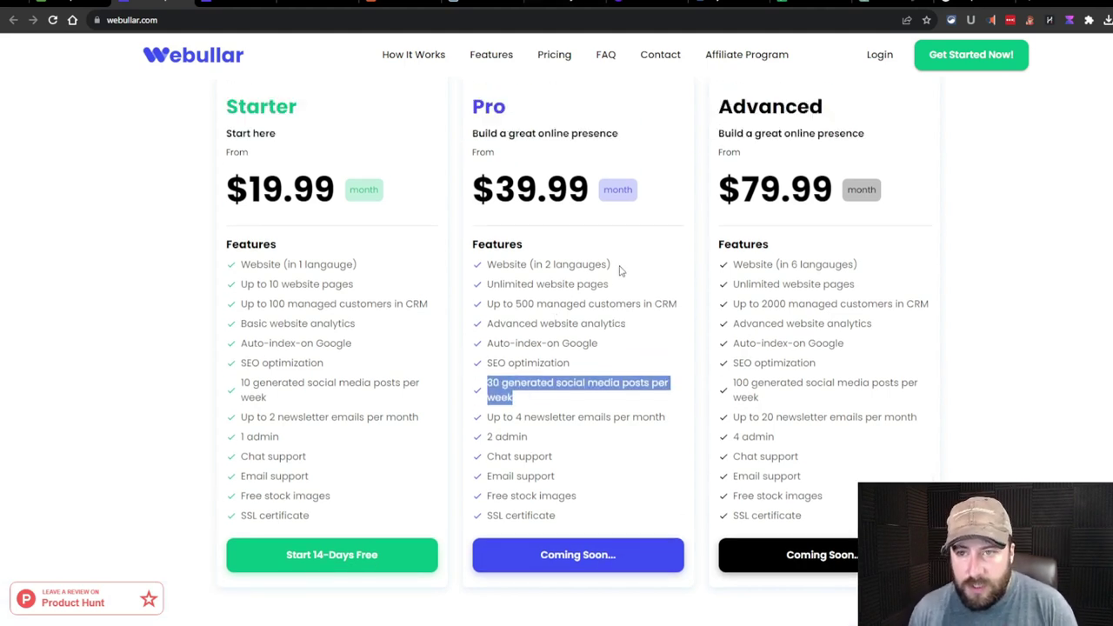
scroll(617, 392, down, 5)
click(541, 275)
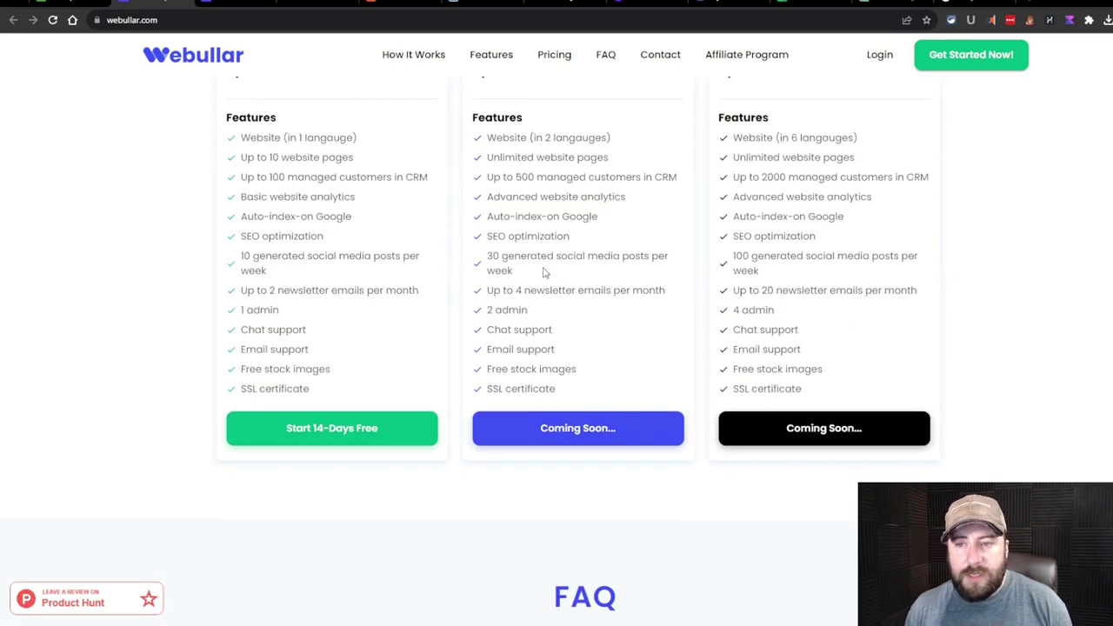
drag(545, 273, 485, 274)
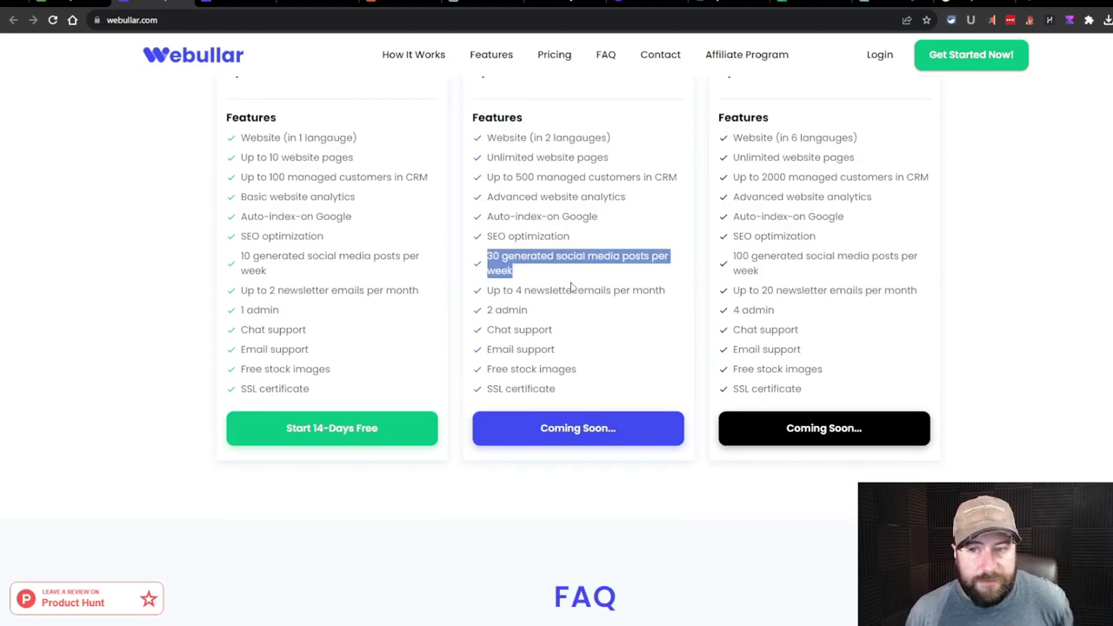
Check the project's suggested social media posts and return to the pricing plans
click(235, 5)
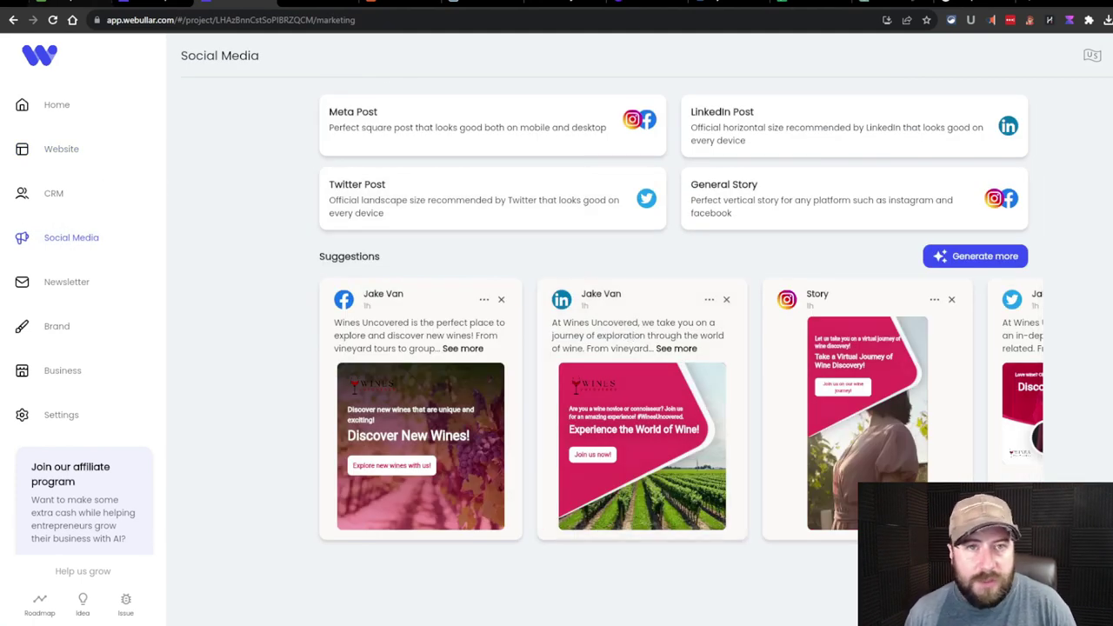
click(154, 4)
click(578, 294)
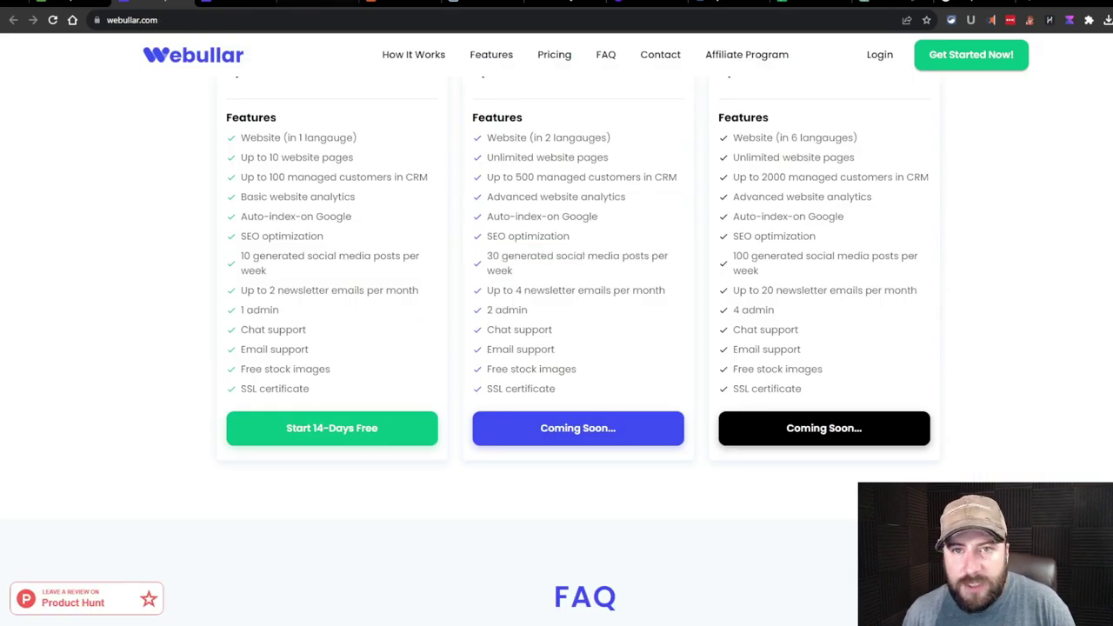
Revisit the project's website overview and CRM, and look over the plan prices again
click(235, 4)
click(65, 154)
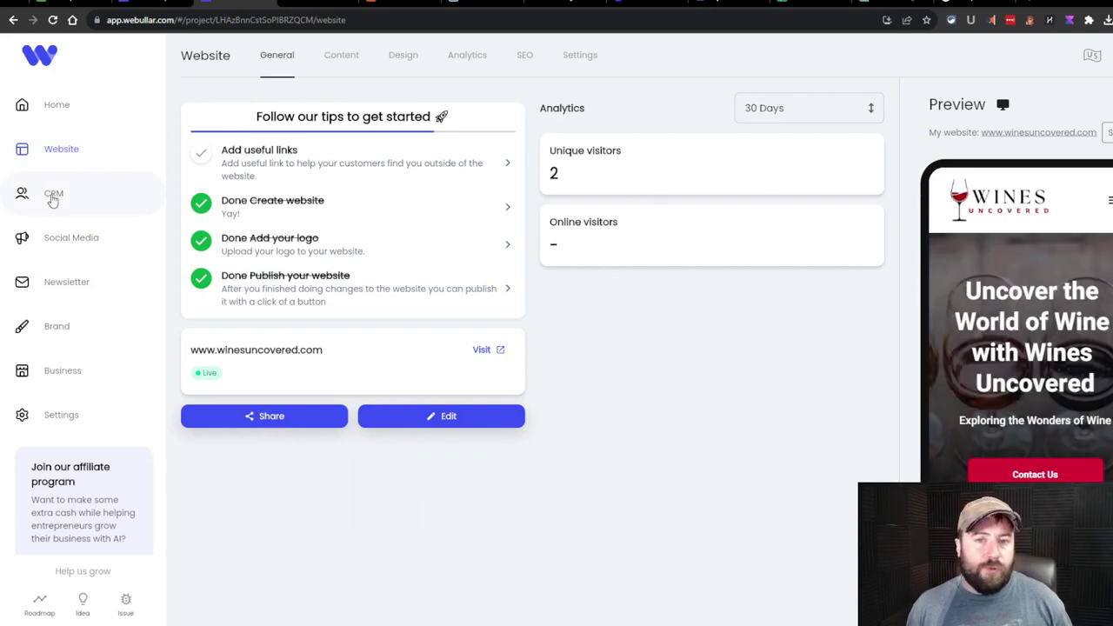
click(52, 198)
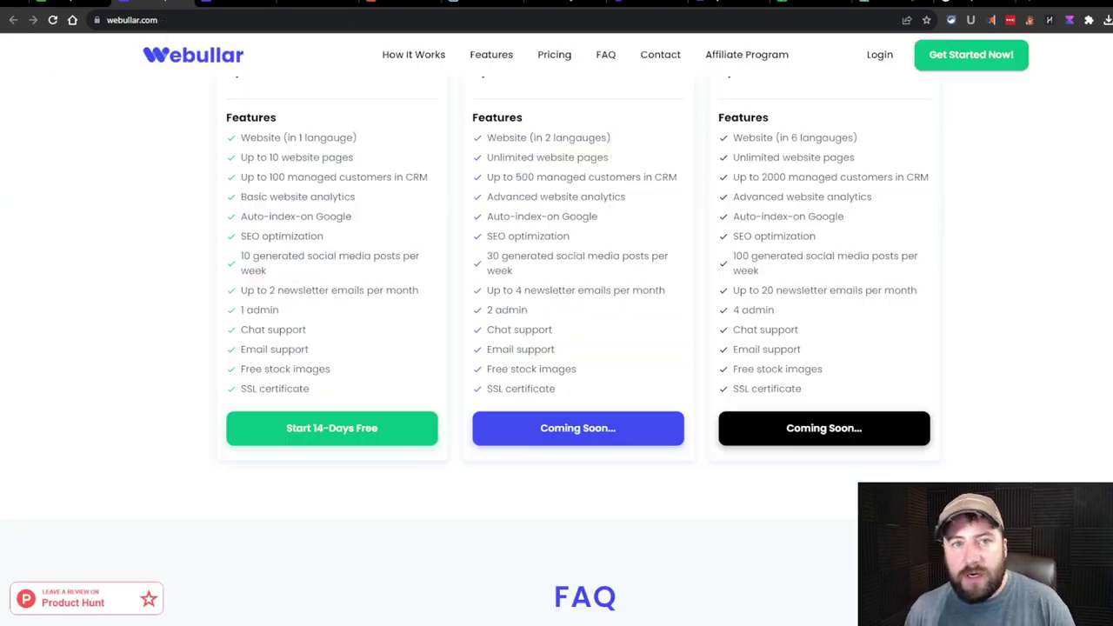
scroll(329, 230, up, 4)
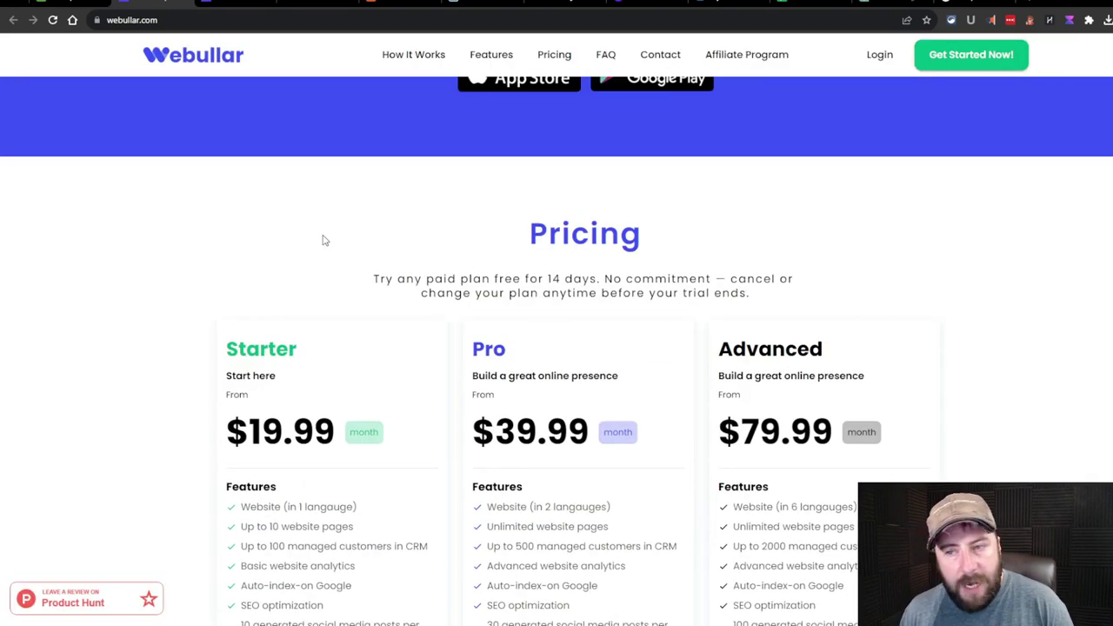
scroll(422, 310, down, 2)
scroll(411, 310, up, 1)
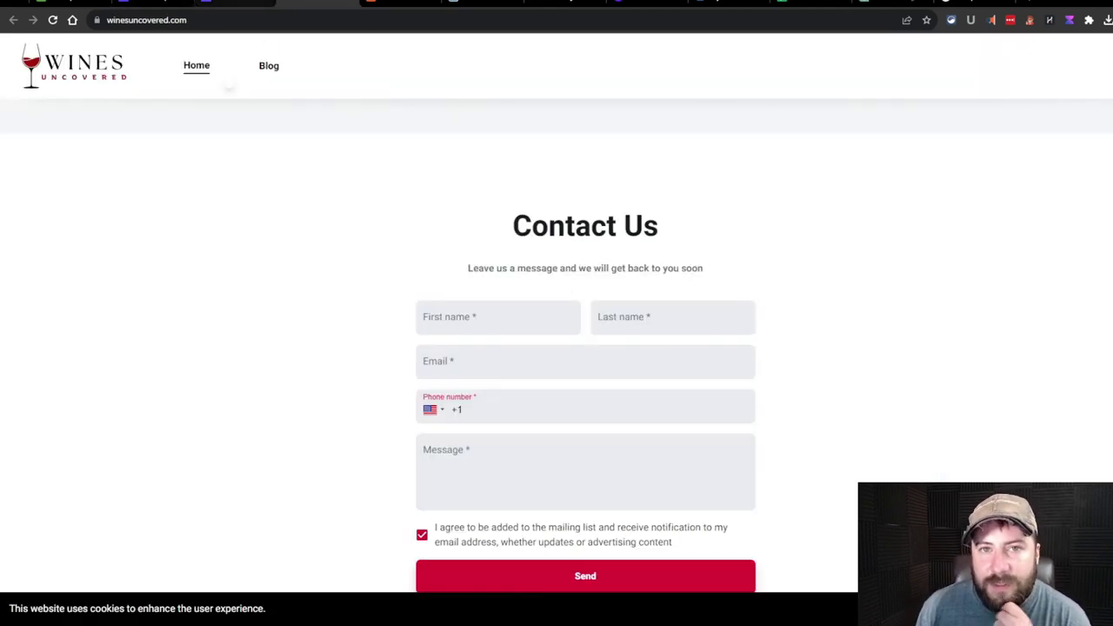
Return to the Webullar project and view its home dashboard and website overview
click(252, 4)
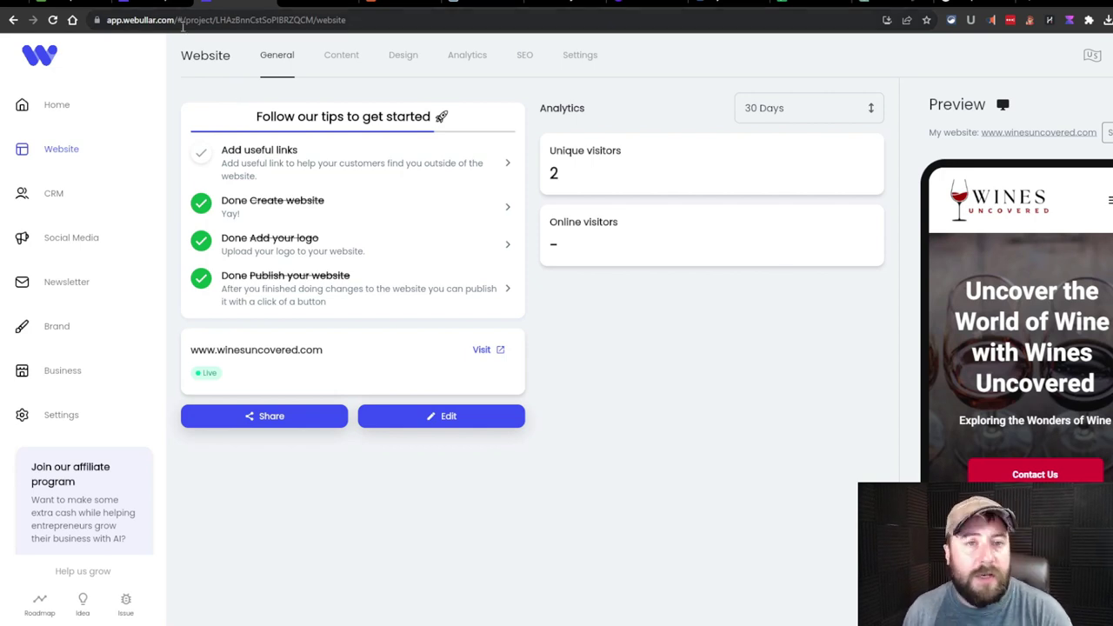
click(131, 105)
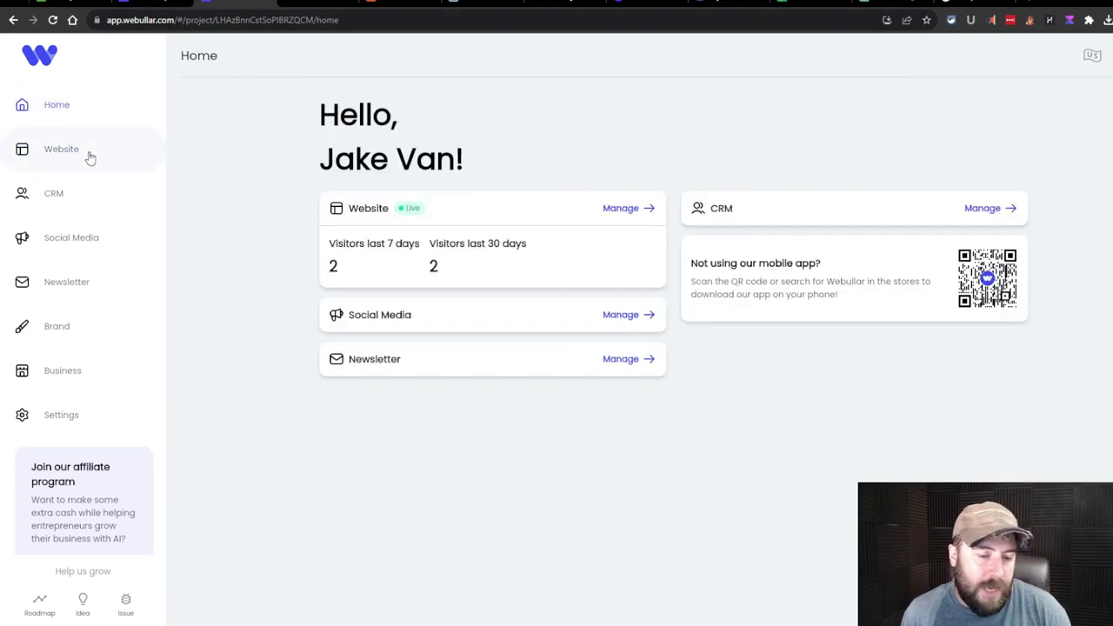
click(92, 155)
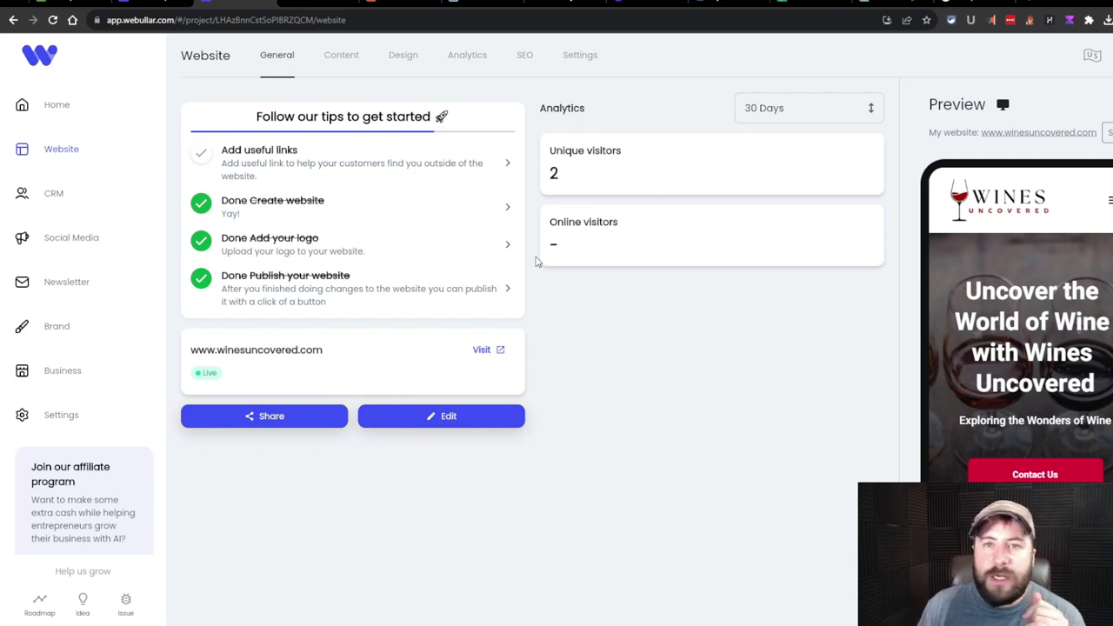
Read through the live Wines Uncovered home page from its intro down to the testimonials
click(300, 4)
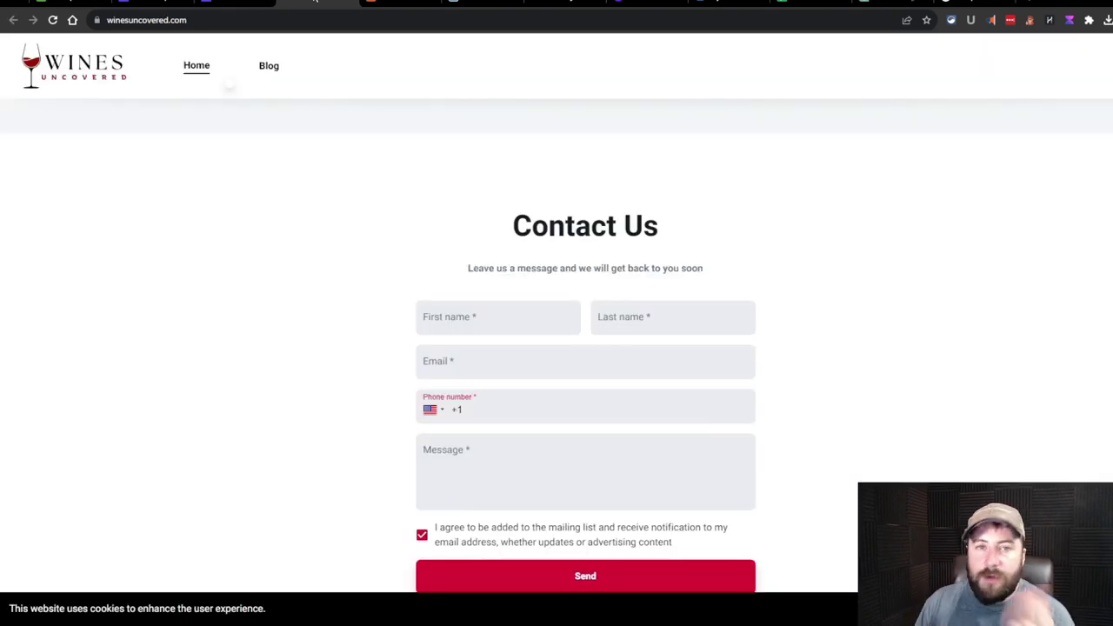
click(191, 70)
scroll(581, 345, down, 8)
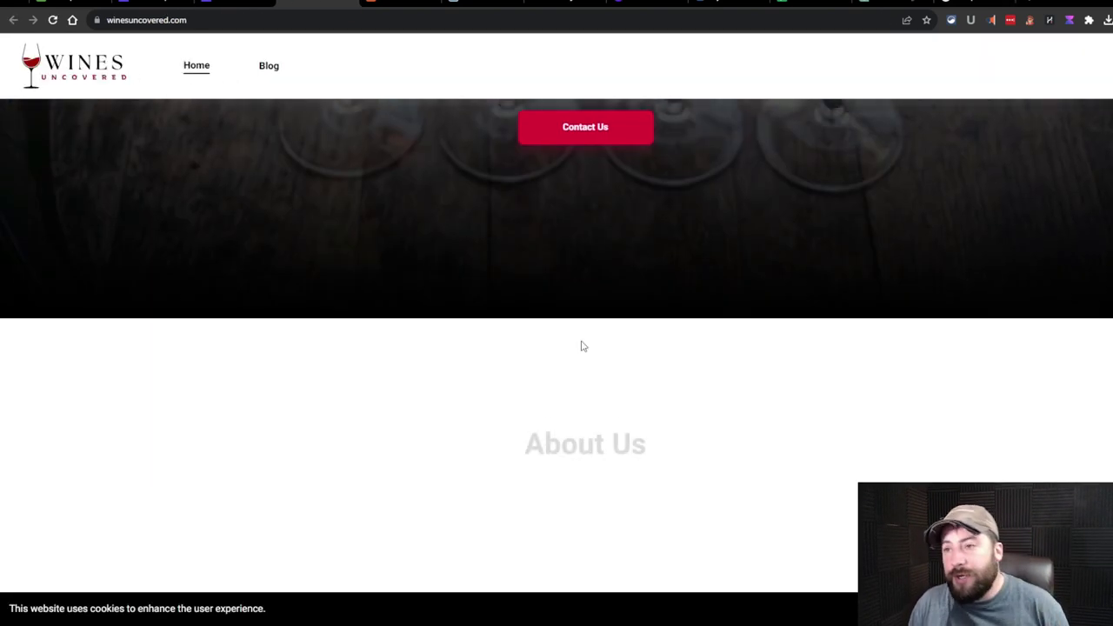
scroll(571, 345, down, 7)
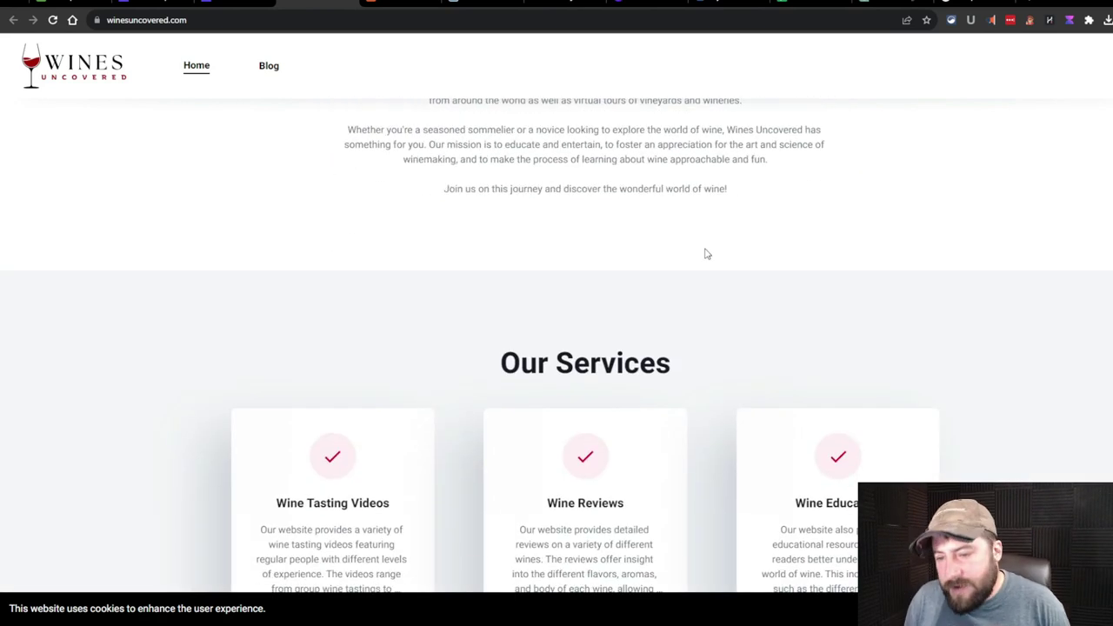
scroll(643, 200, down, 9)
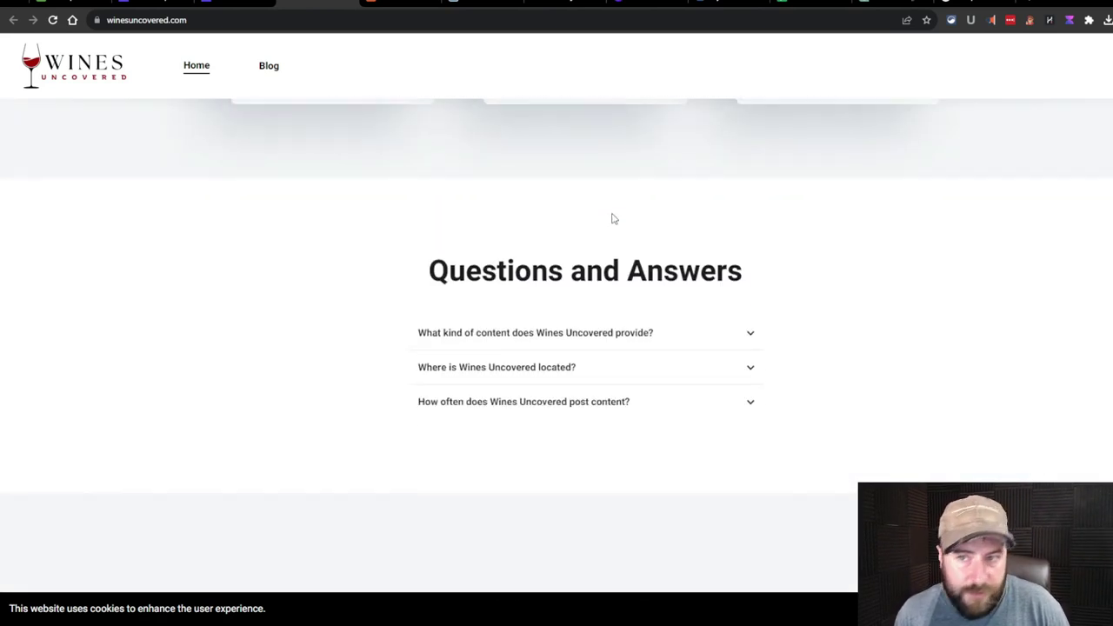
scroll(608, 208, down, 9)
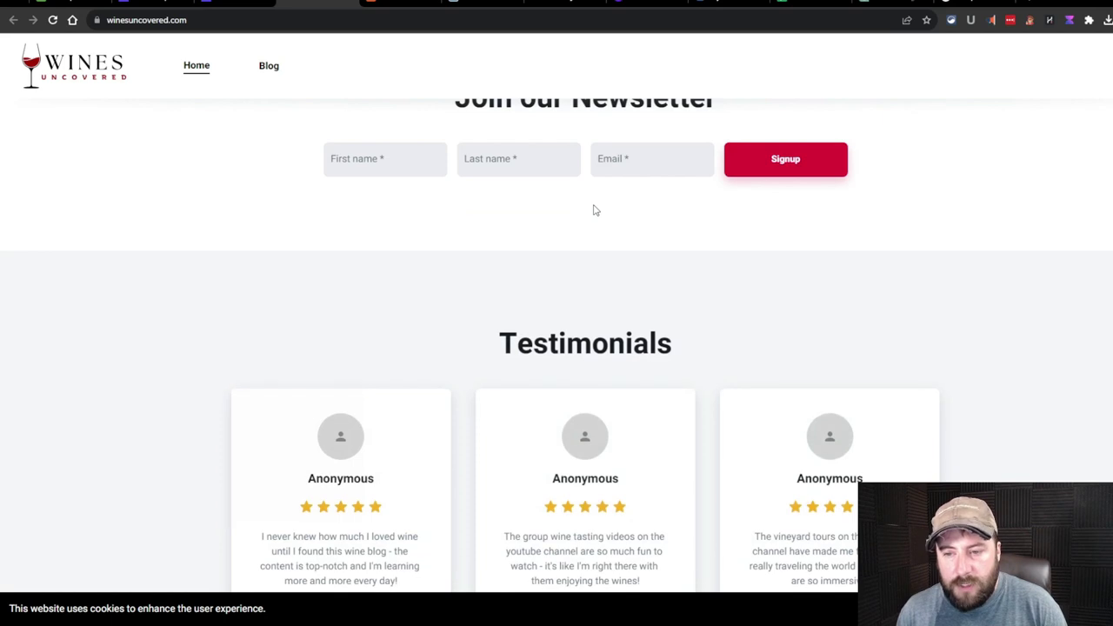
Read the testimonials on the live Wines Uncovered home page and return to the page's hero section
scroll(600, 227, down, 1)
scroll(618, 230, down, 4)
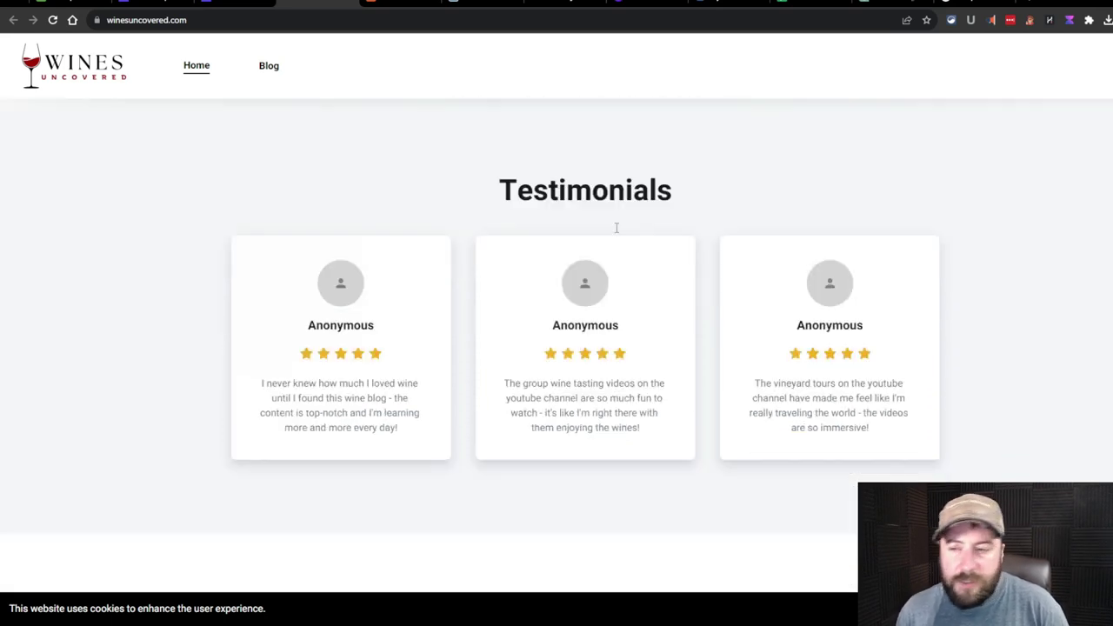
scroll(622, 265, up, 10)
scroll(622, 263, up, 15)
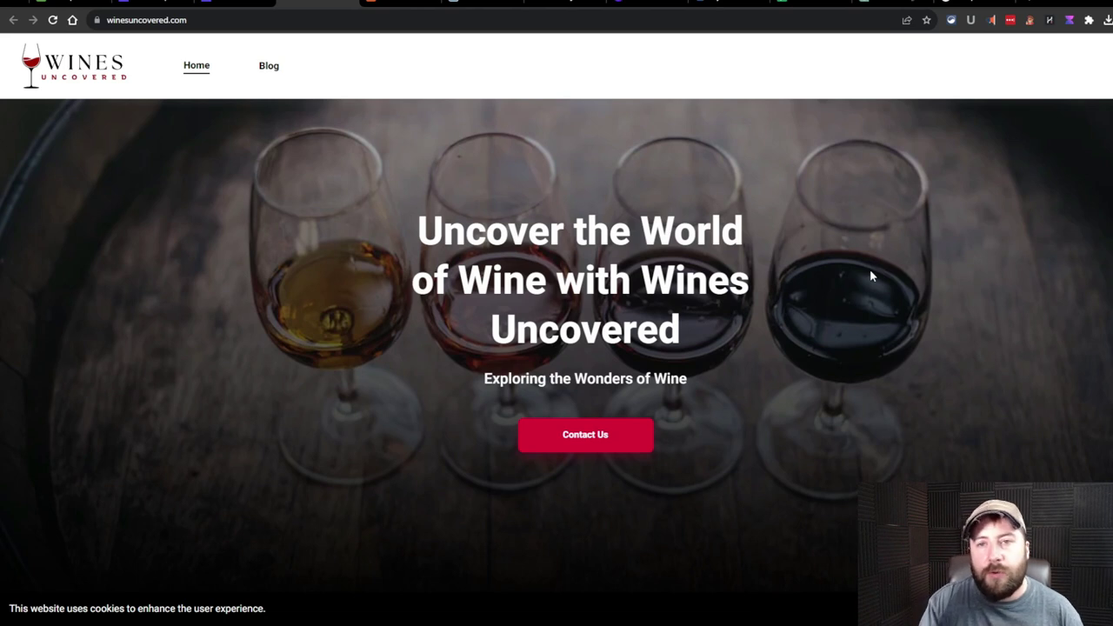
Reread the About Us and Our Services sections of the live Wines Uncovered home page
scroll(888, 262, down, 5)
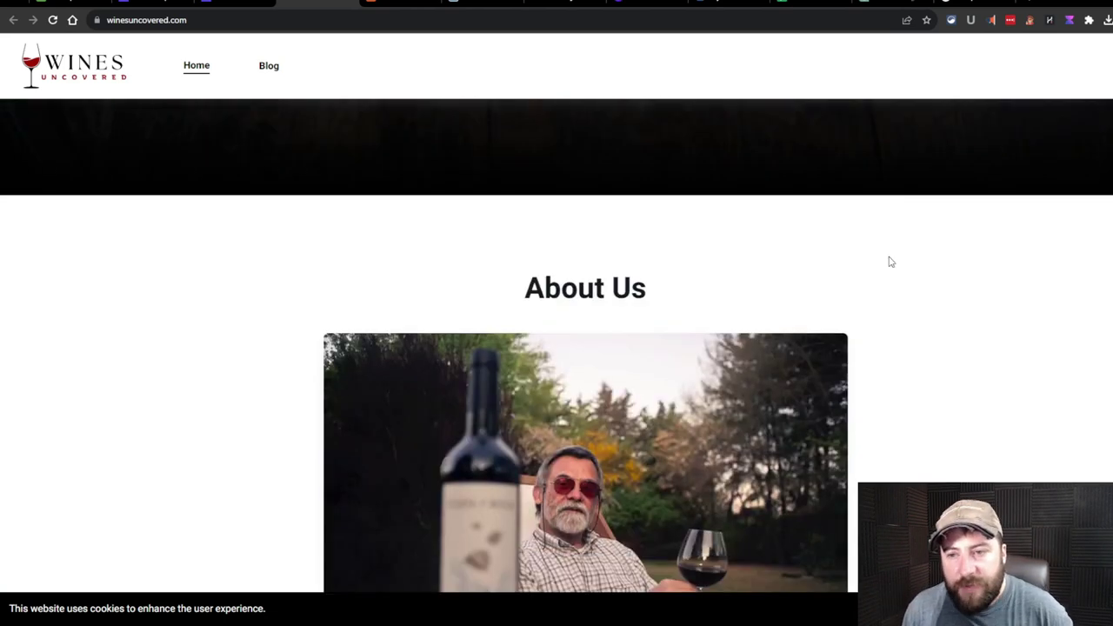
scroll(878, 257, down, 5)
scroll(857, 265, up, 3)
scroll(869, 417, down, 4)
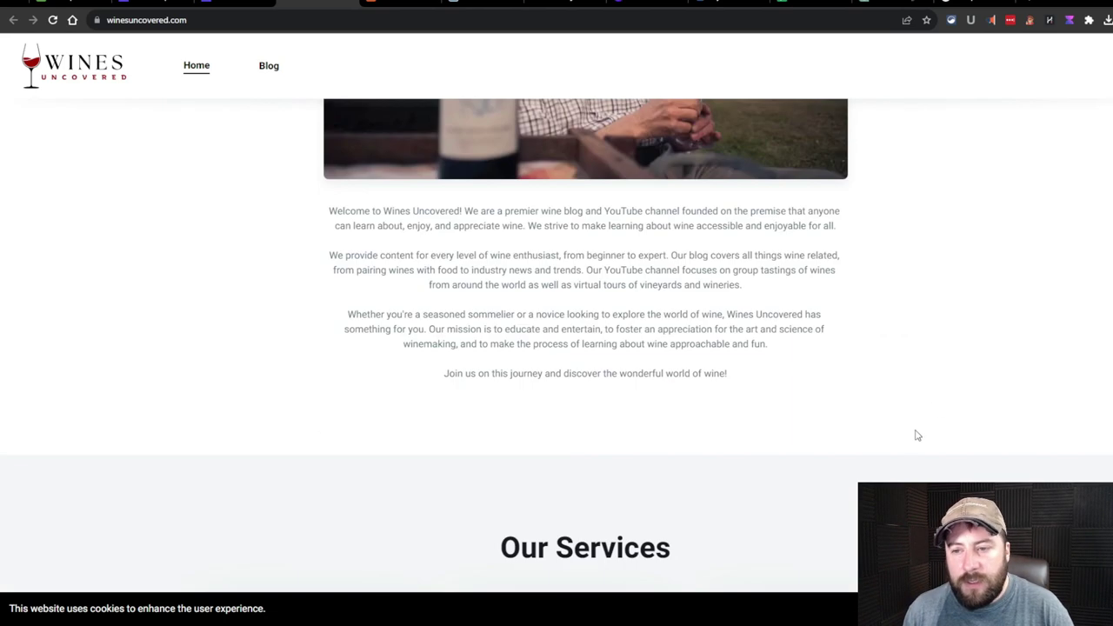
scroll(916, 432, down, 4)
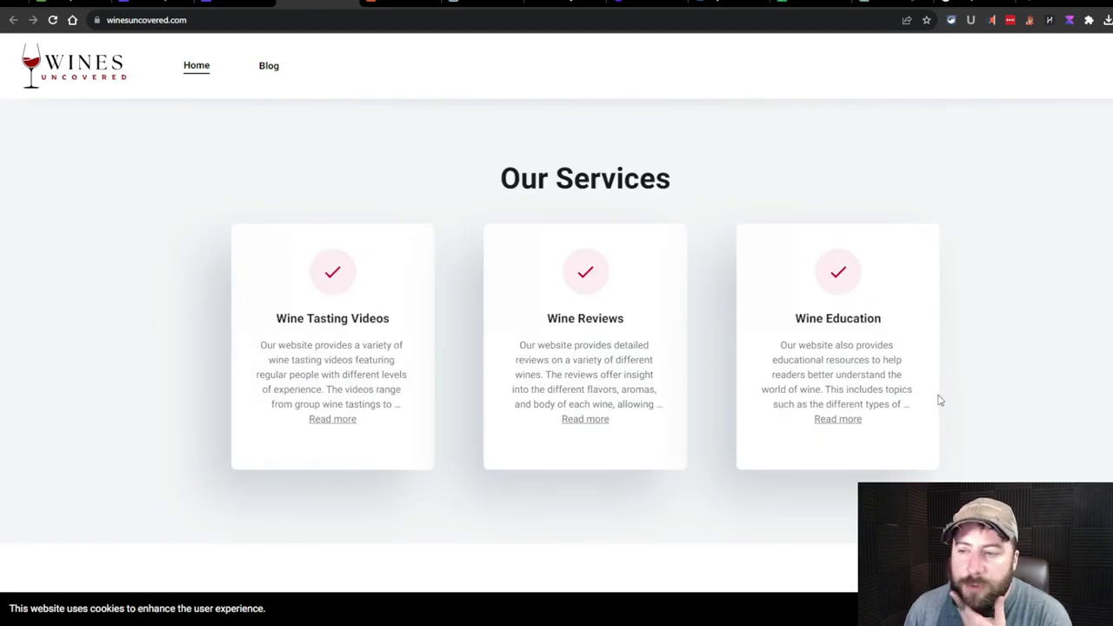
scroll(934, 382, up, 6)
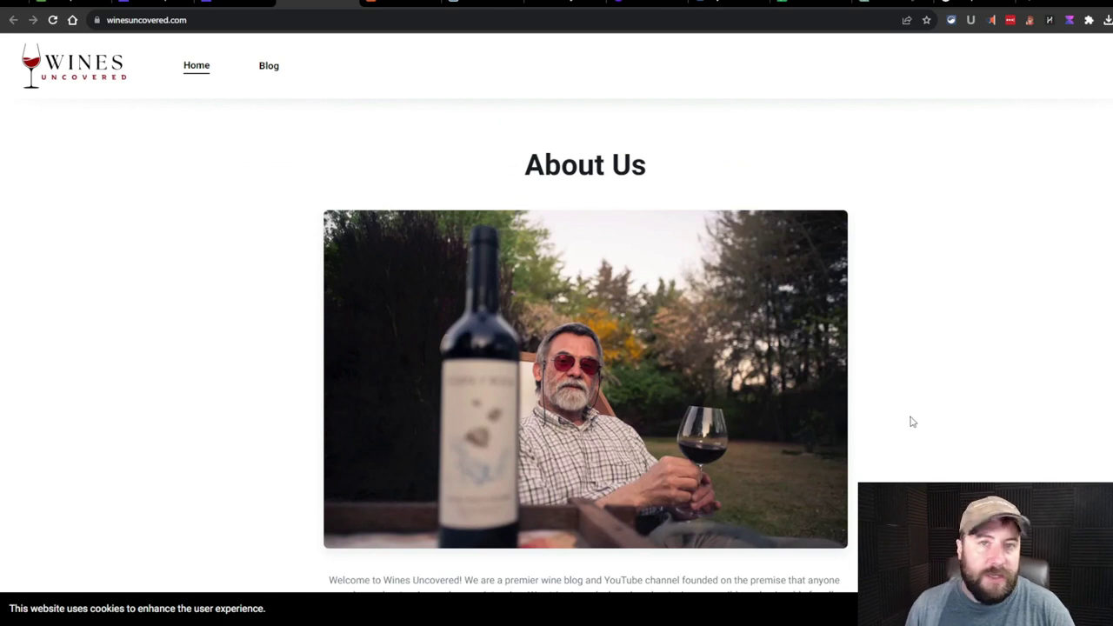
scroll(261, 322, up, 5)
scroll(283, 323, down, 3)
scroll(278, 327, up, 4)
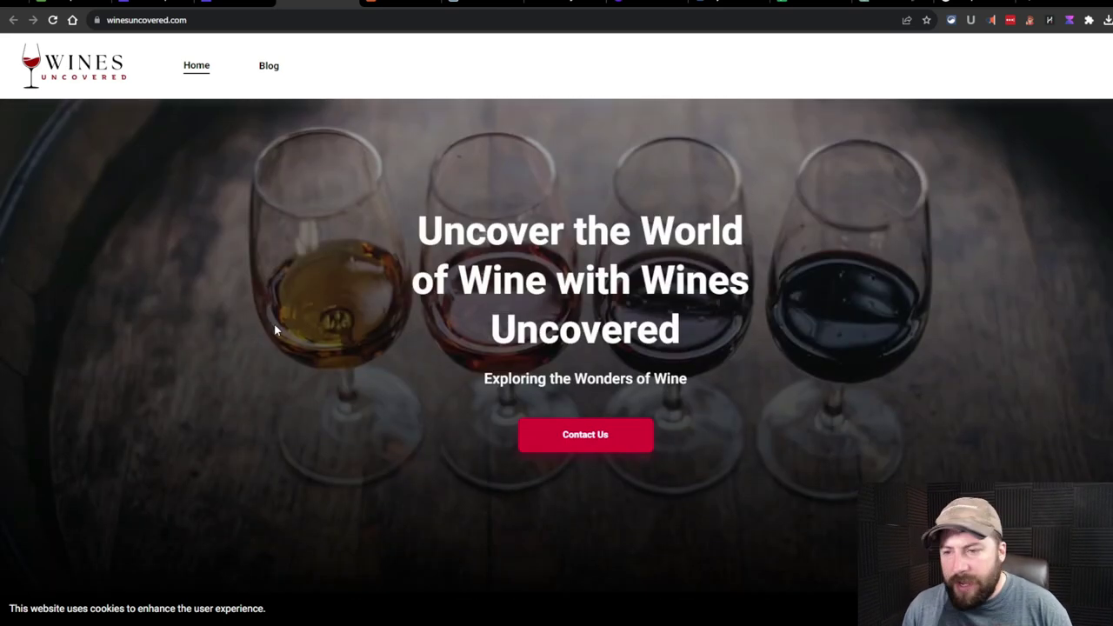
Compare the project's website overview in Webullar with the live Wines Uncovered home page
click(247, 2)
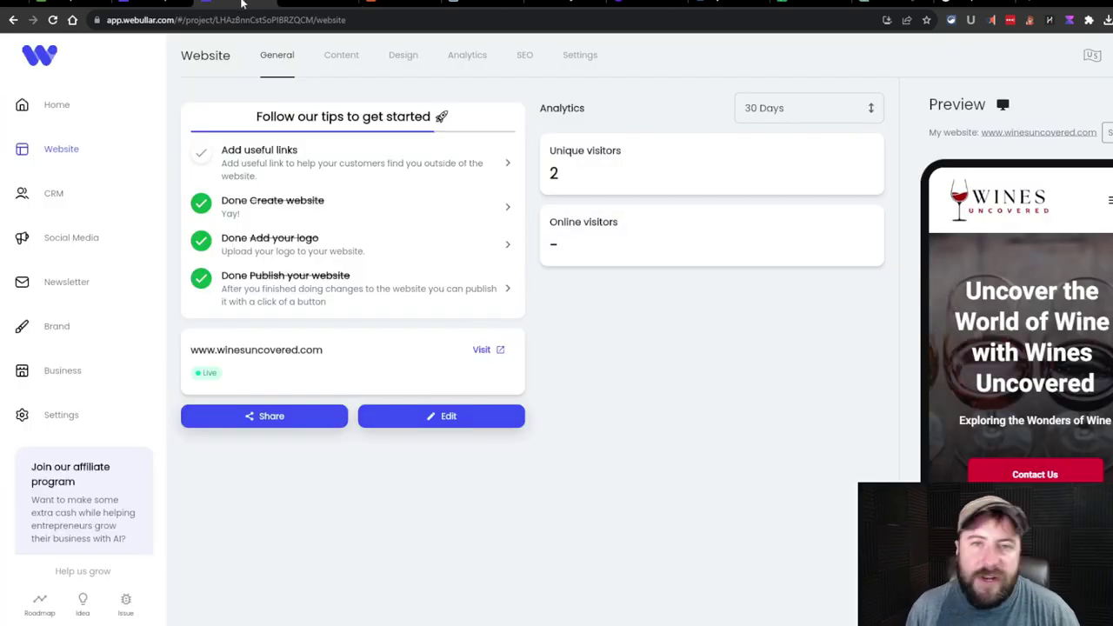
click(321, 3)
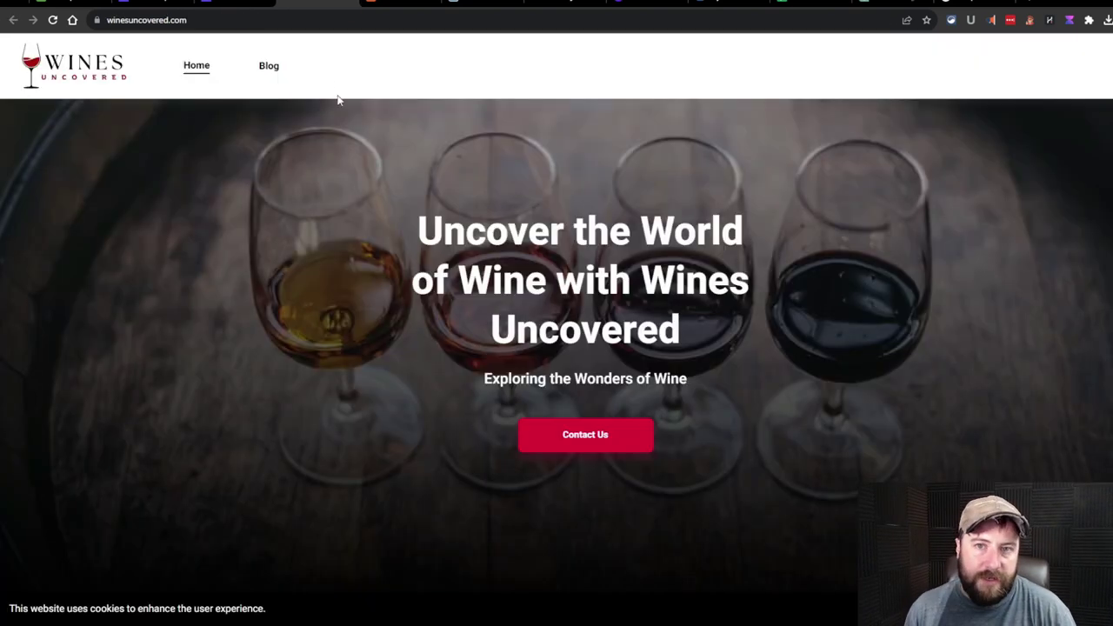
scroll(324, 156, down, 15)
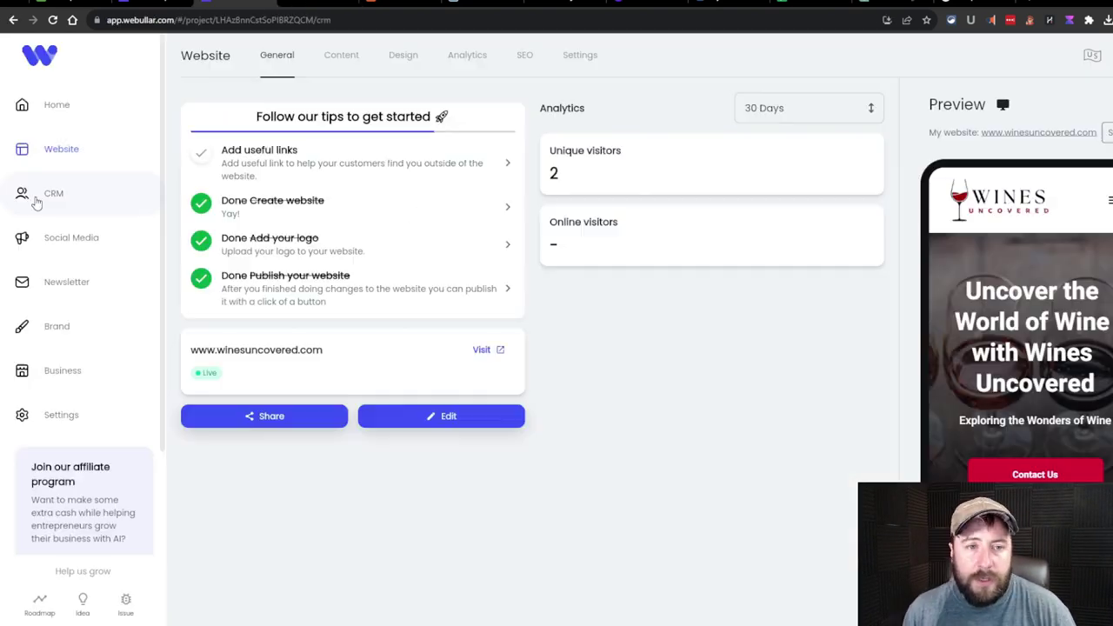
Create a test customer in the project's CRM with a placeholder first name, last name and email, and save it
click(37, 201)
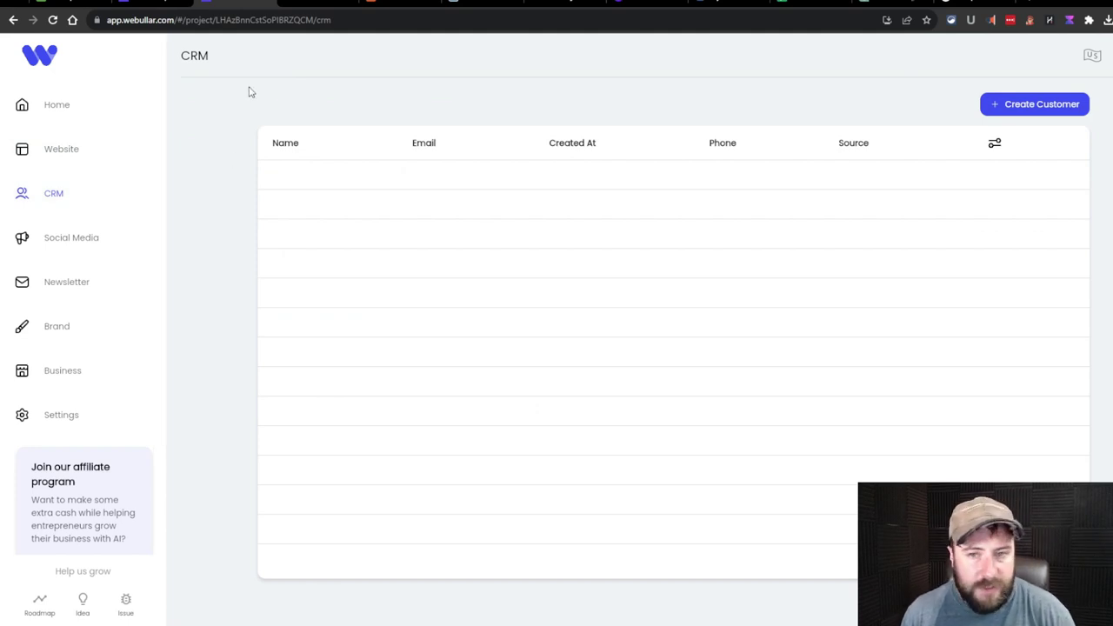
click(1046, 114)
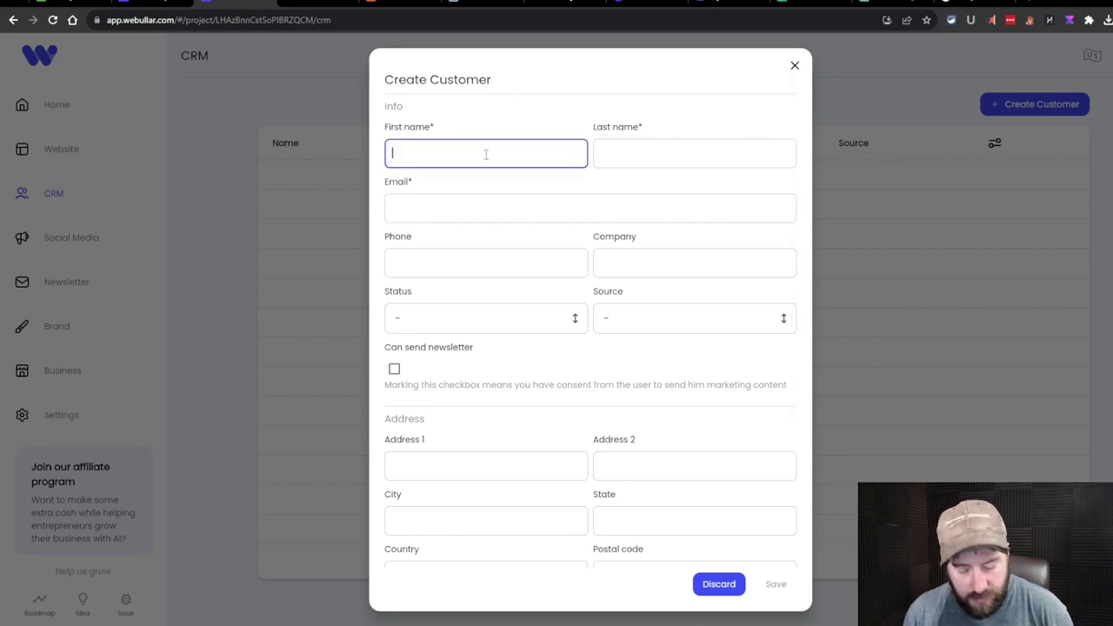
text(rfestgh)
click(658, 164)
text(dfgh)
click(516, 211)
text(fdgh@dfgh)
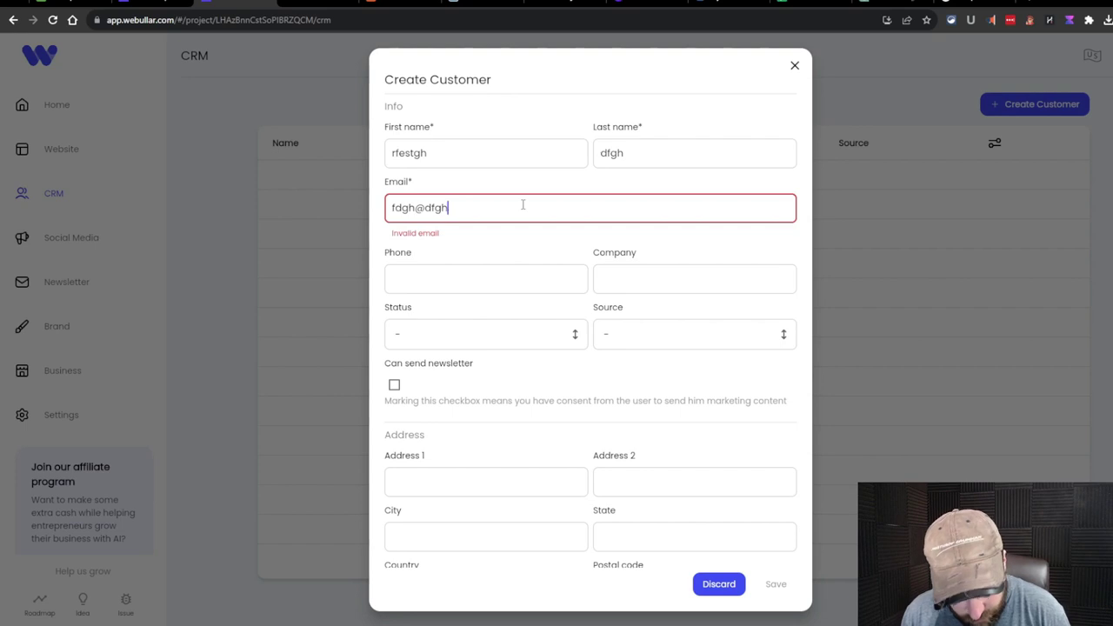
text(.com)
click(775, 583)
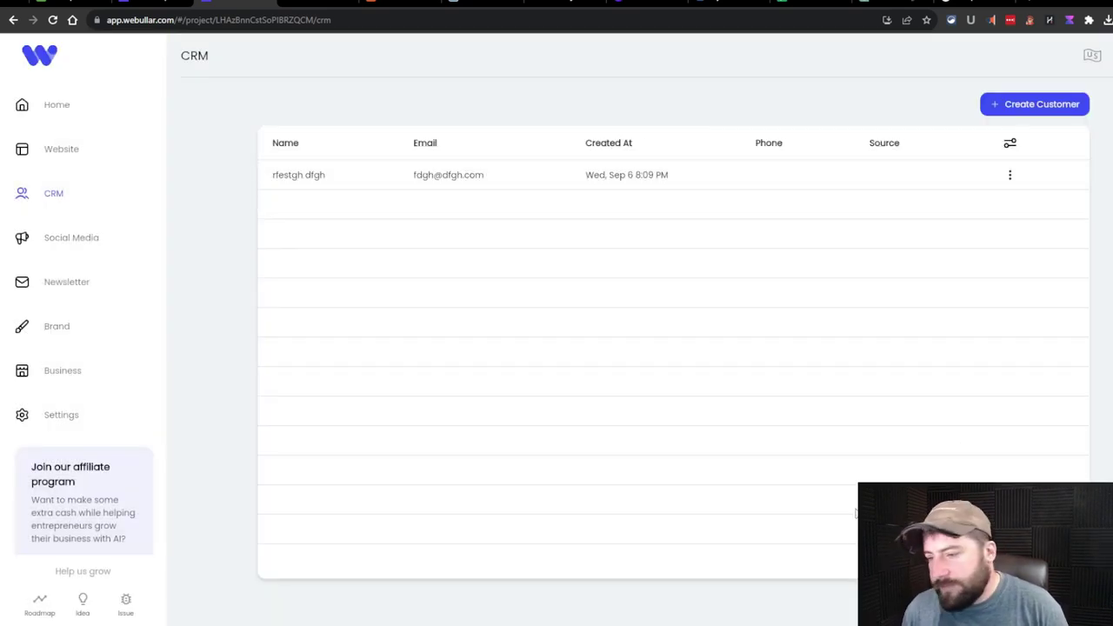
View the new test customer's detail page and return to the CRM customer list
click(521, 175)
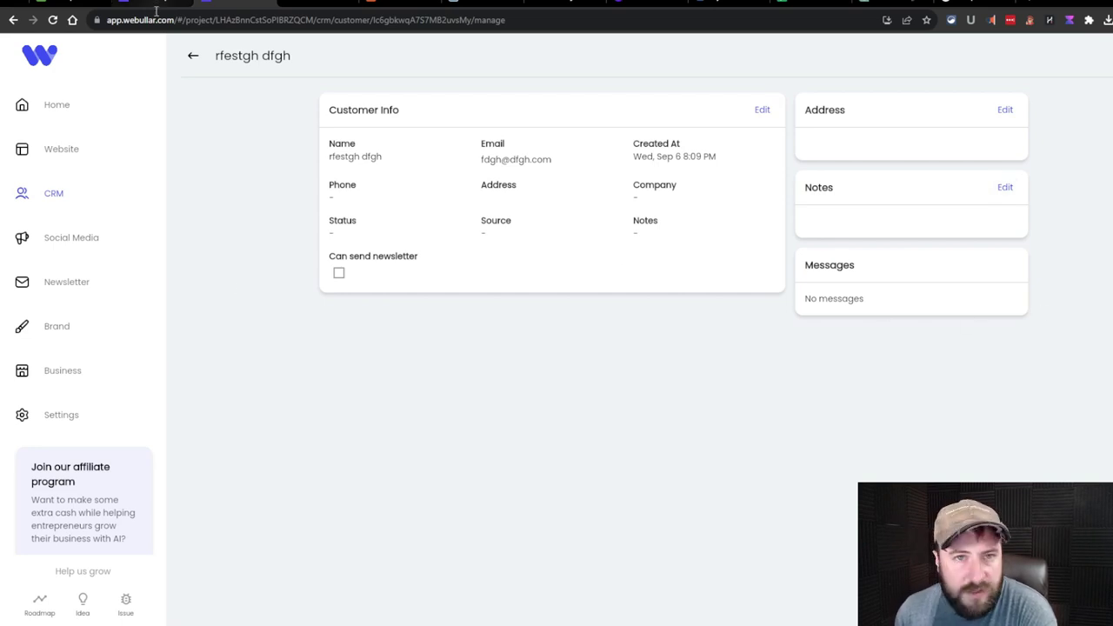
click(193, 56)
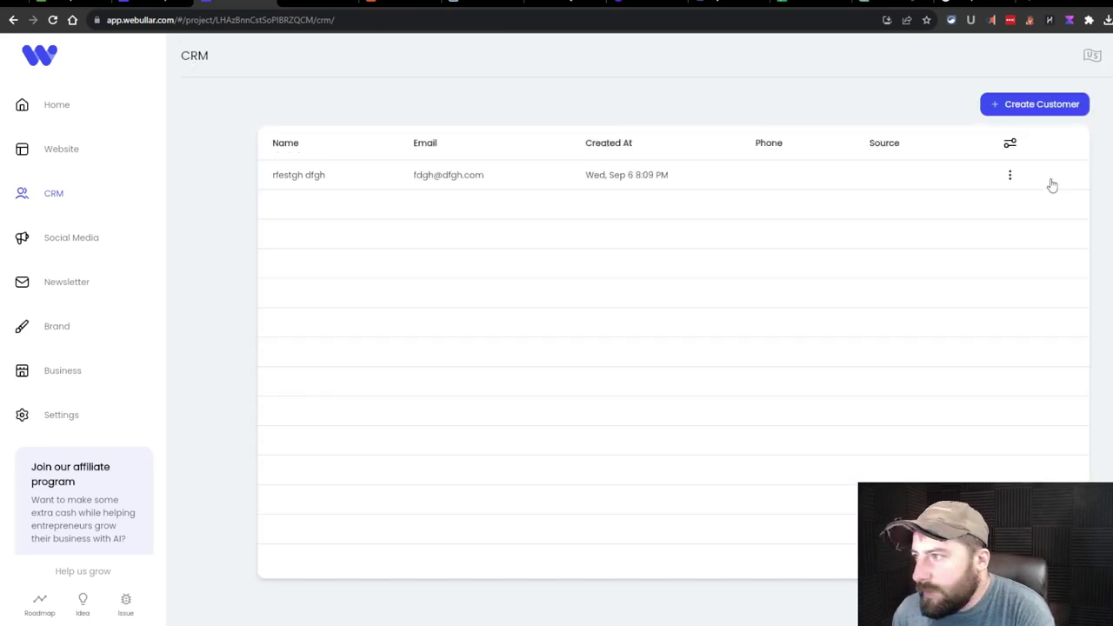
scroll(1054, 179, down, 1)
scroll(1054, 178, up, 1)
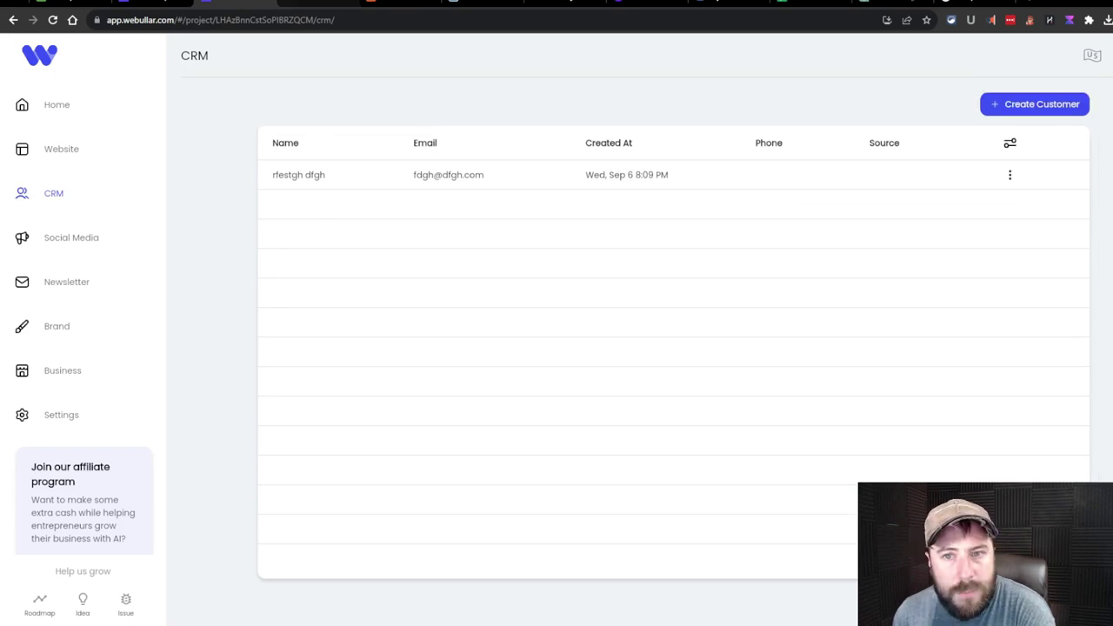
Look over the social media page and the newsletter's campaigns, mailing lists and settings, and return to the CRM
click(100, 232)
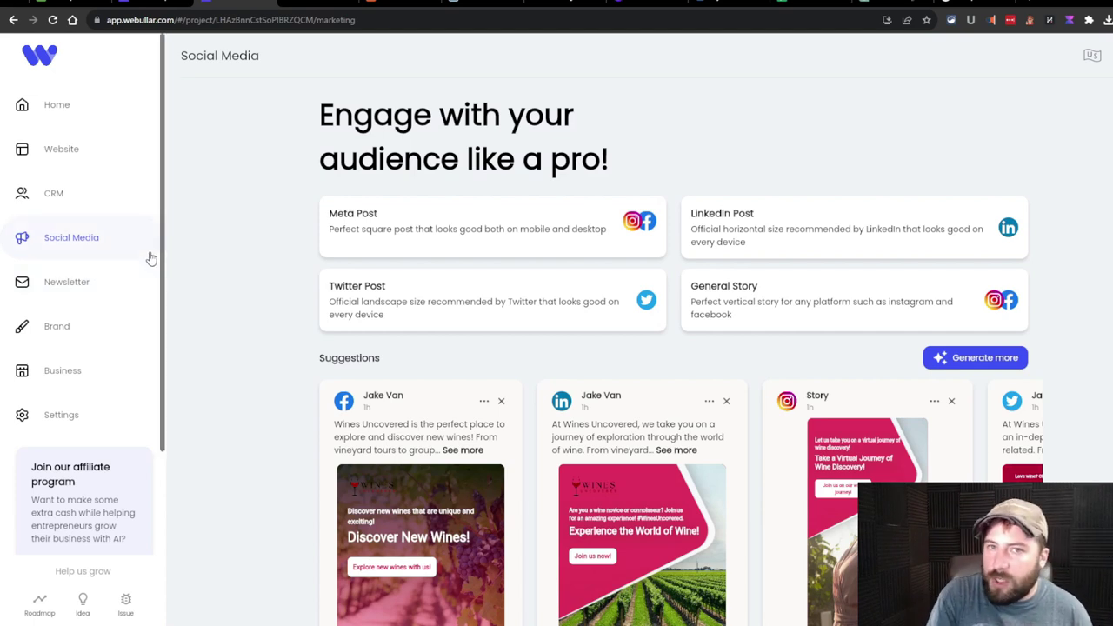
click(109, 280)
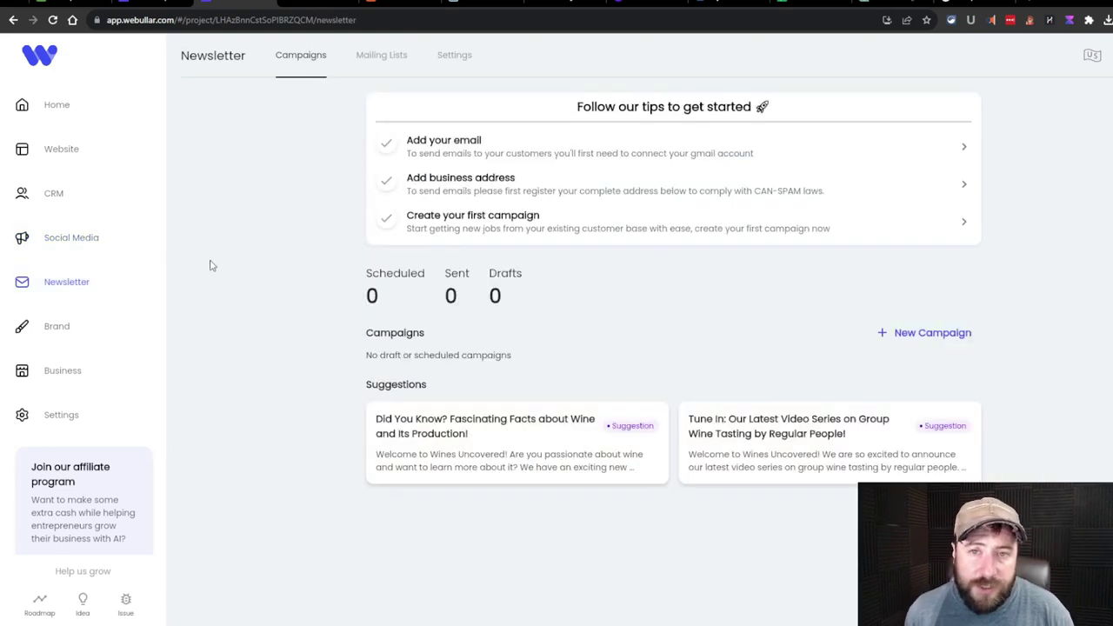
click(376, 65)
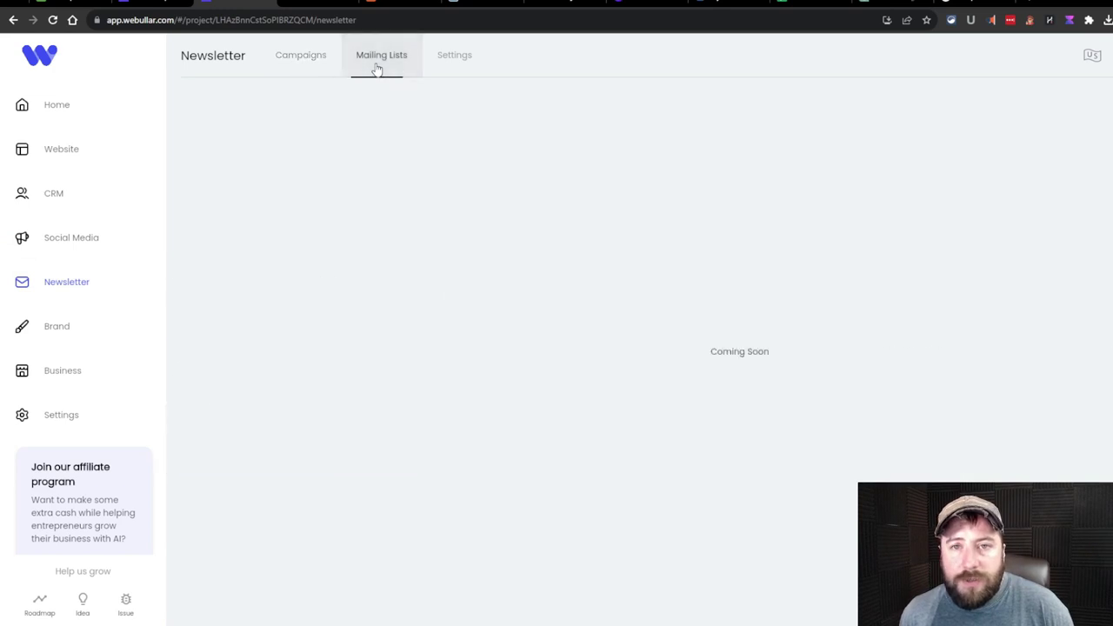
click(455, 63)
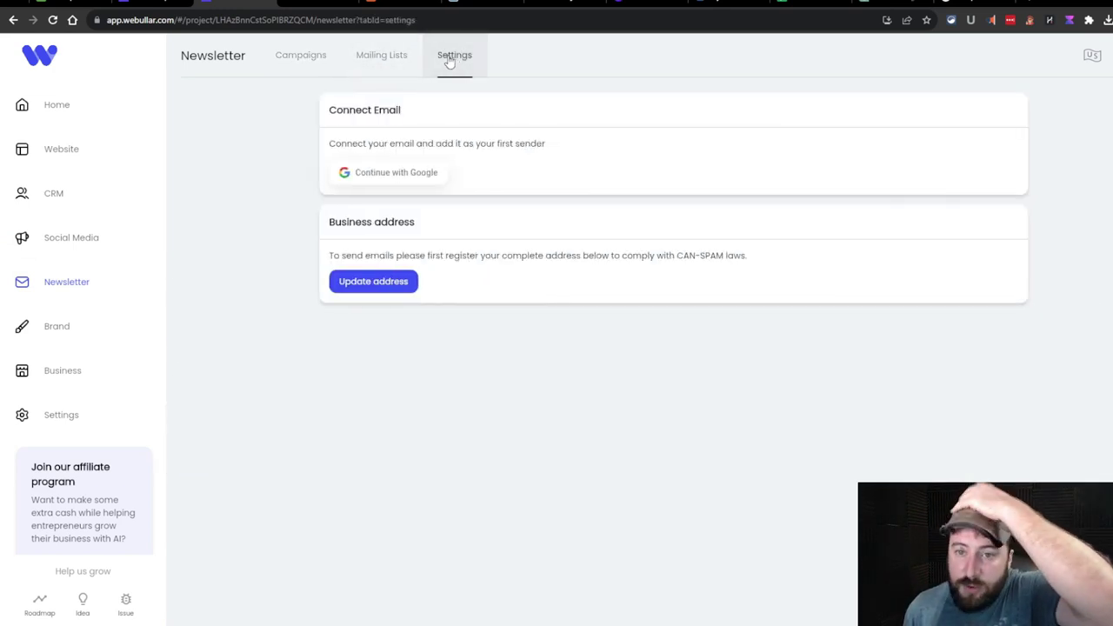
click(127, 195)
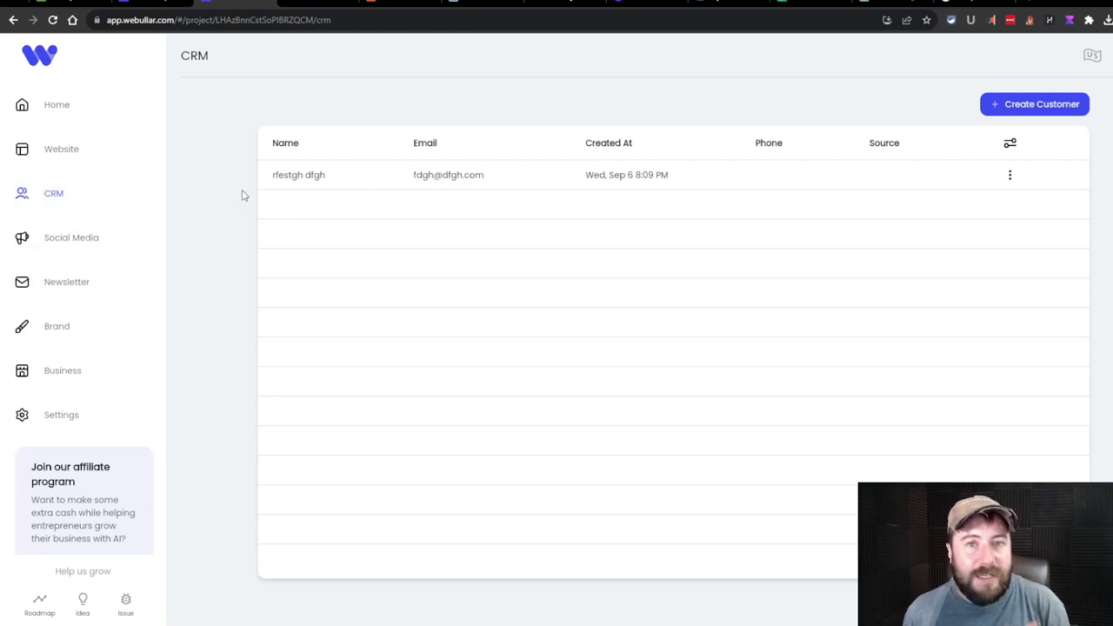
Generate a Meta post in a Friendly tone about exploring the world of wine through group tastings and vineyard tours, and return to Social Media
click(109, 238)
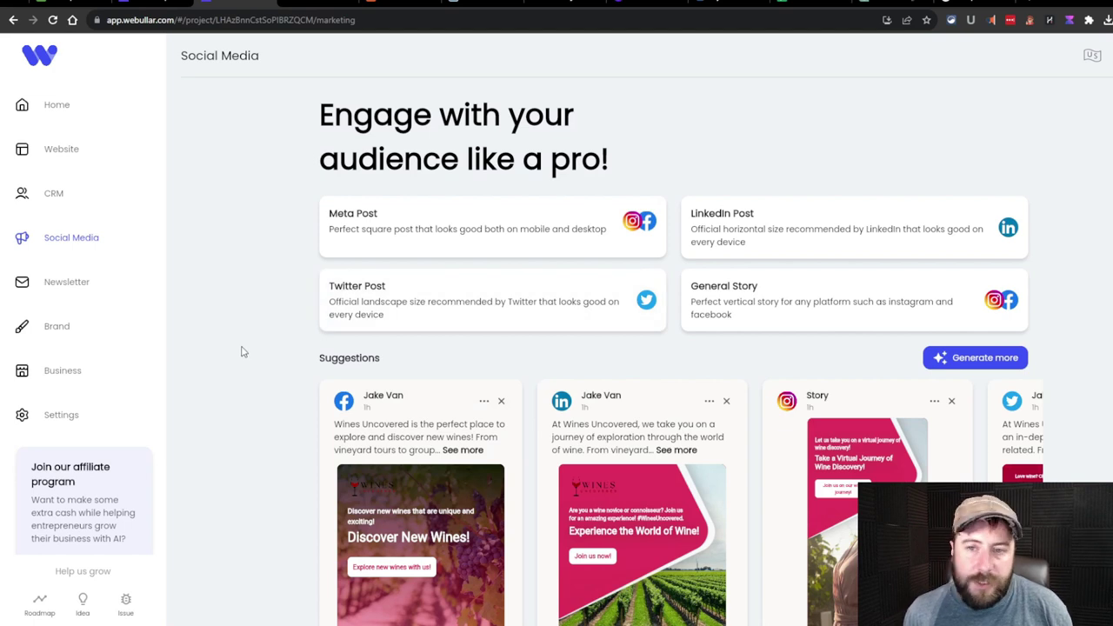
click(430, 237)
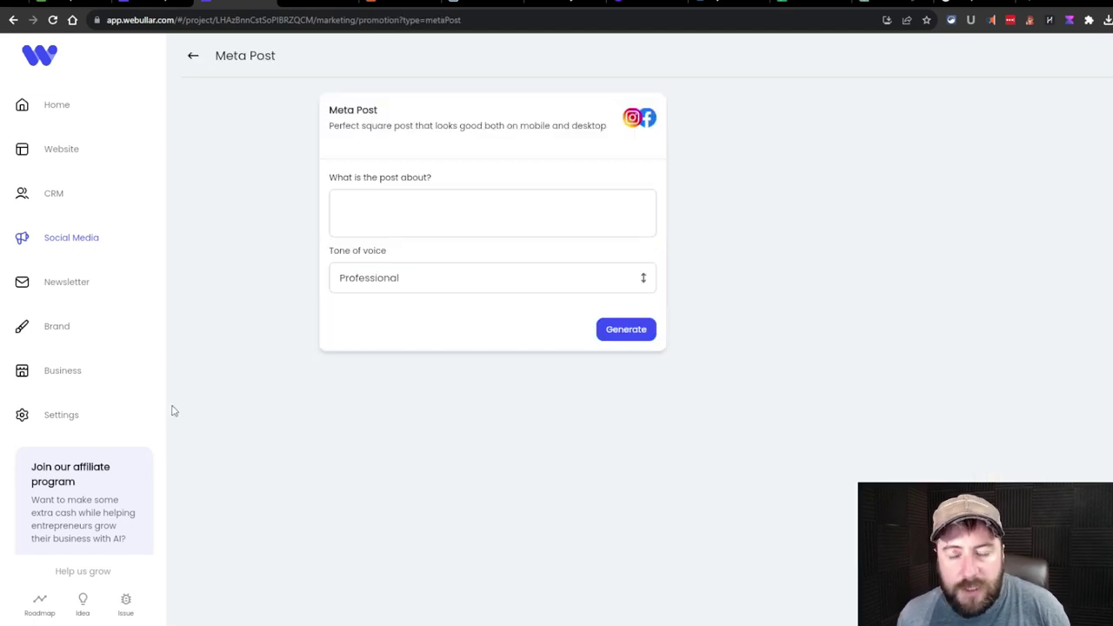
click(441, 223)
text(Sip along with us as we explore the world of wine through group tastings, vineyard tours, and more!)
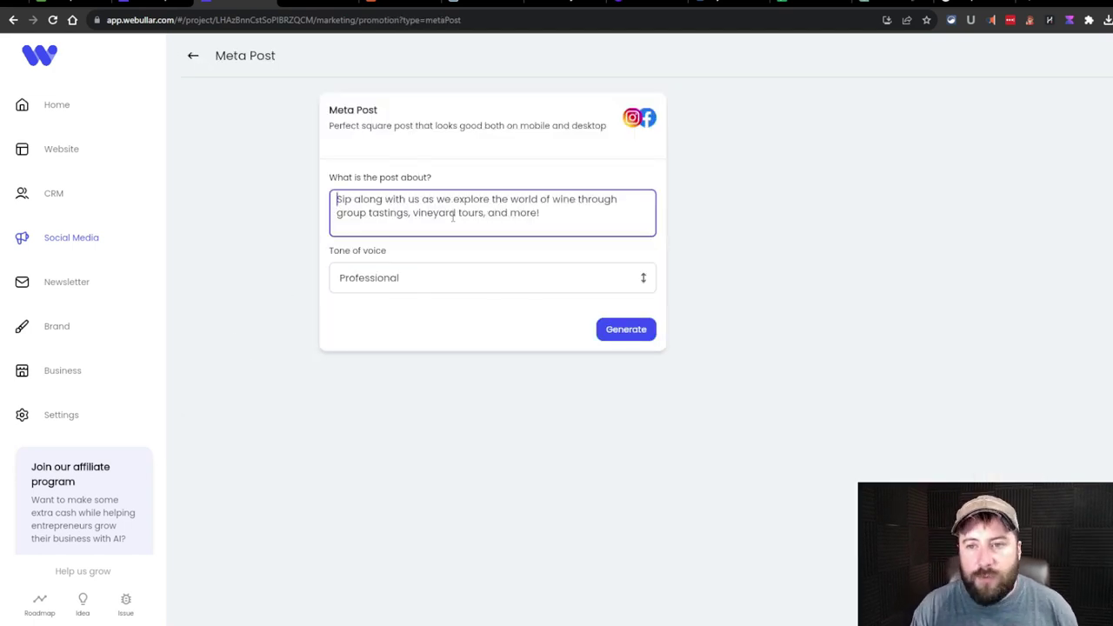
click(478, 284)
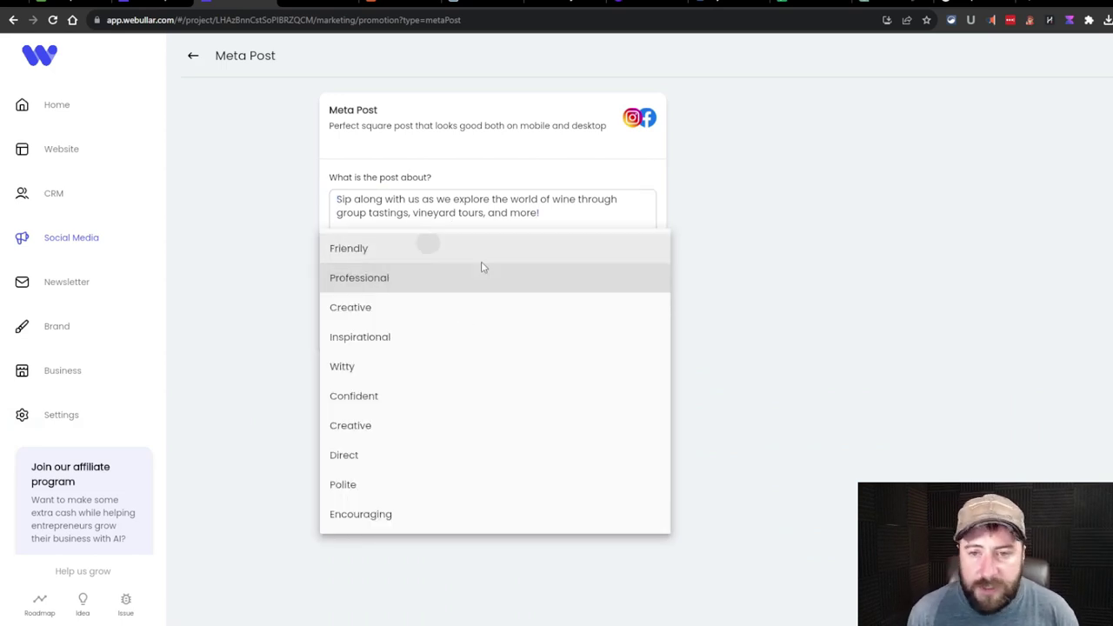
click(429, 247)
click(625, 331)
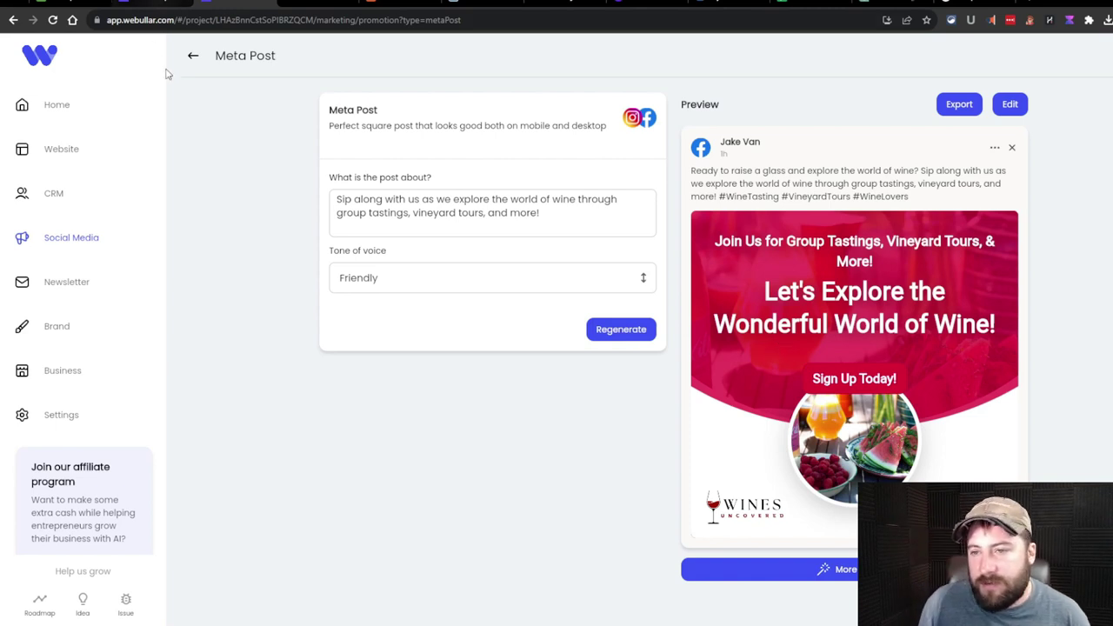
click(193, 55)
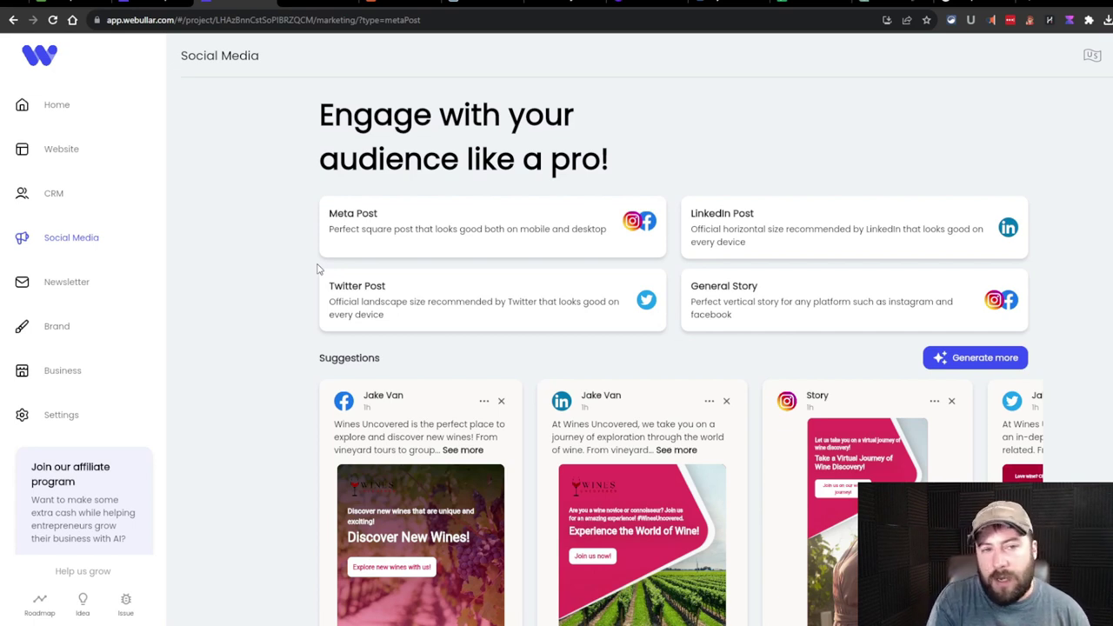
Review the newsletter campaigns and settings, as well as the project's brand and business information
click(81, 293)
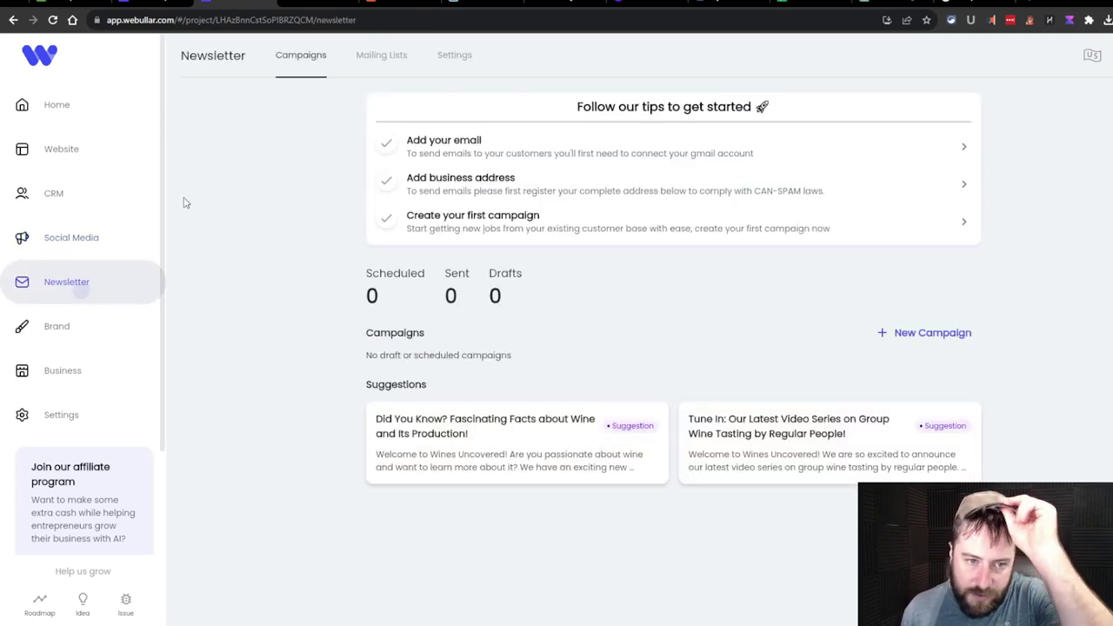
click(454, 55)
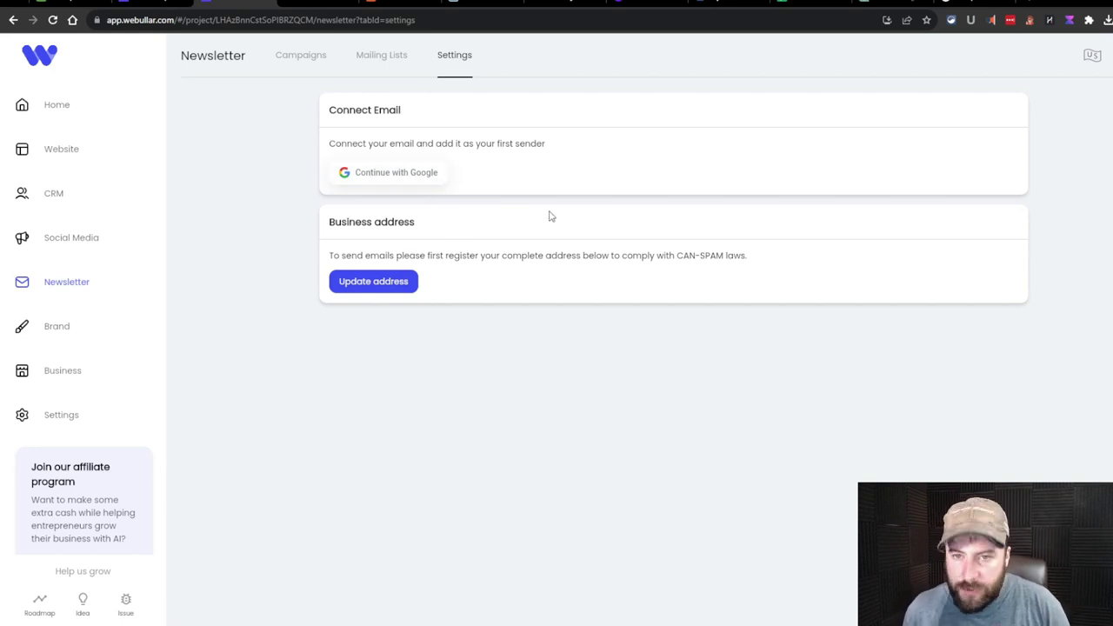
click(381, 55)
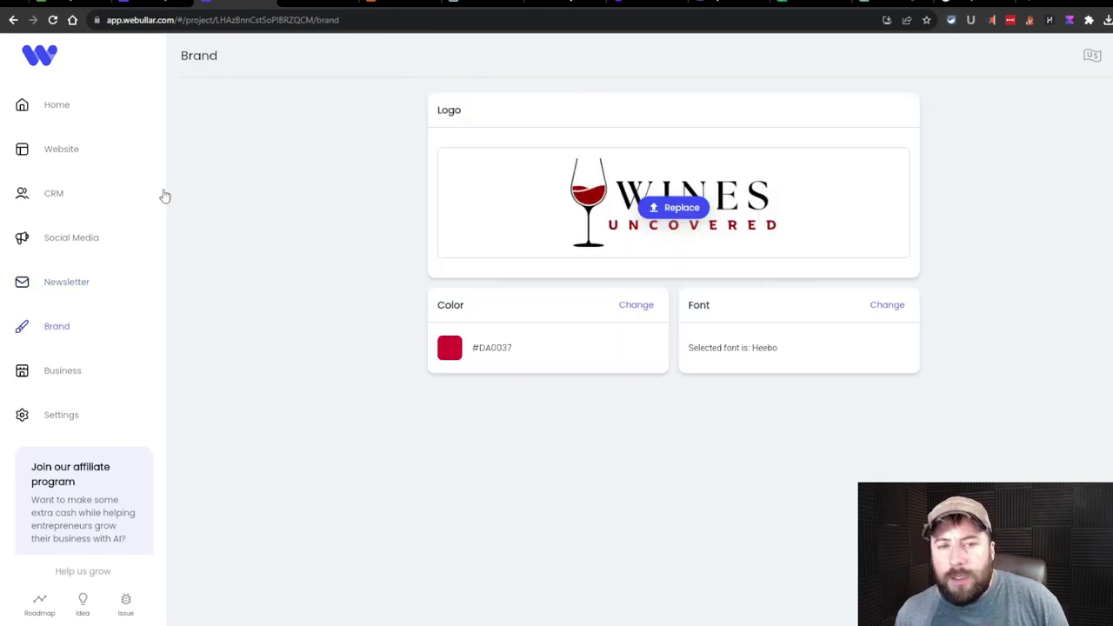
scroll(86, 298, down, 1)
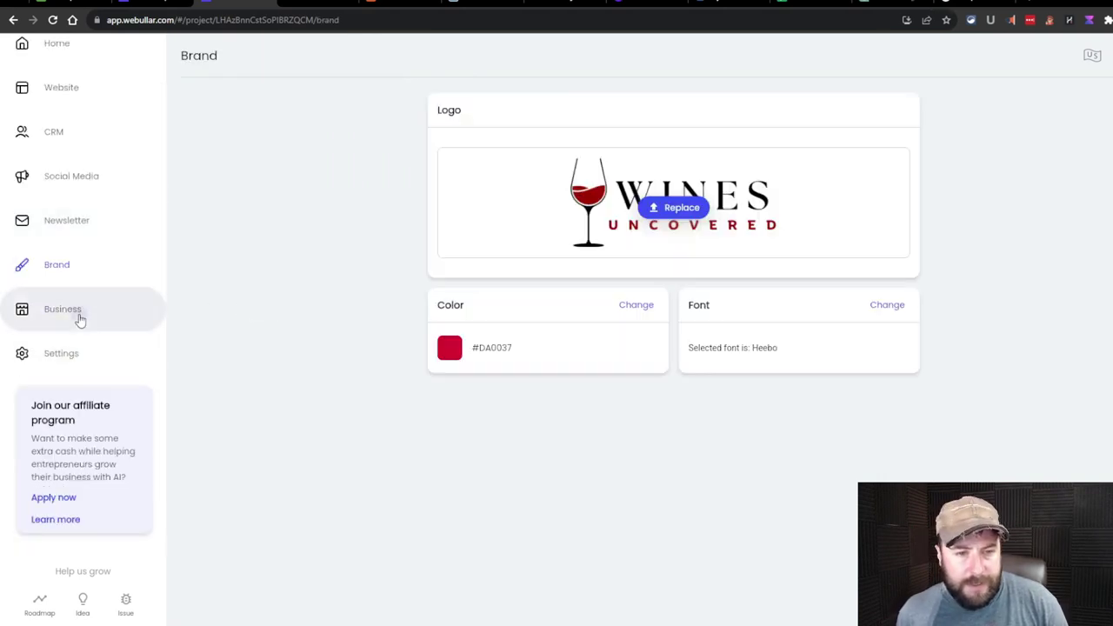
click(78, 314)
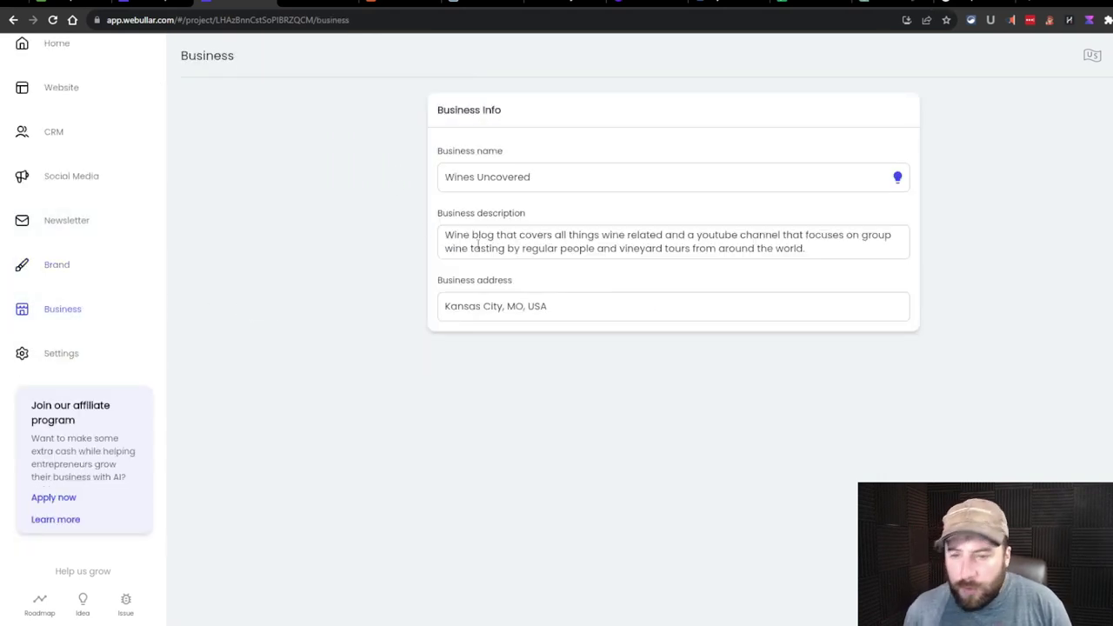
Return to Webullar's pricing page and examine the features of the Starter, Pro and Advanced plans
key(ctrl+shift+Tab)
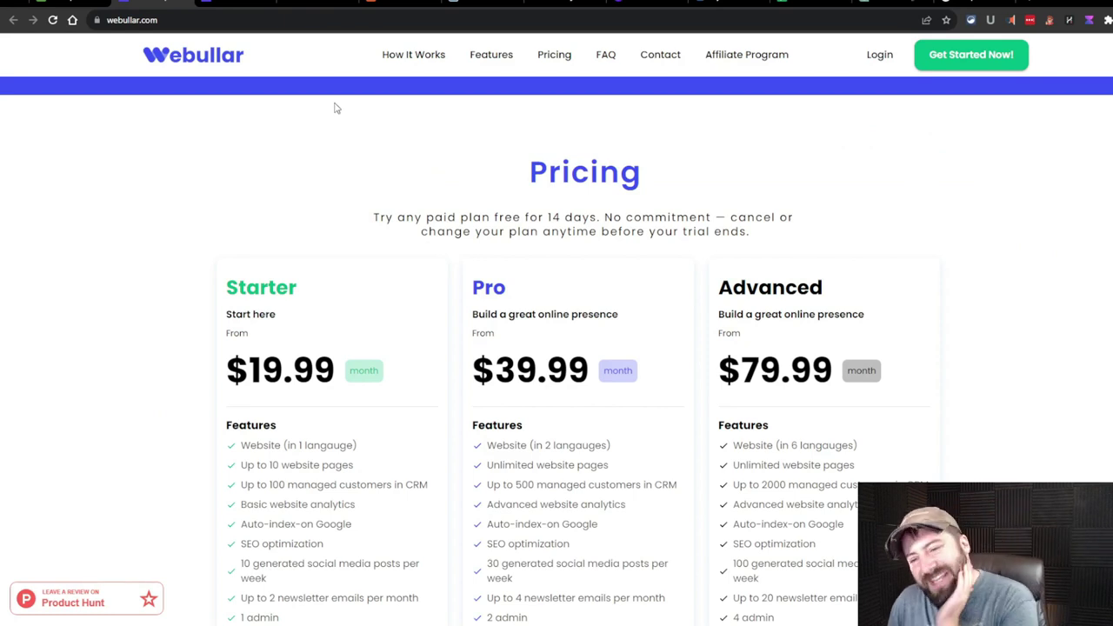
scroll(343, 118, down, 2)
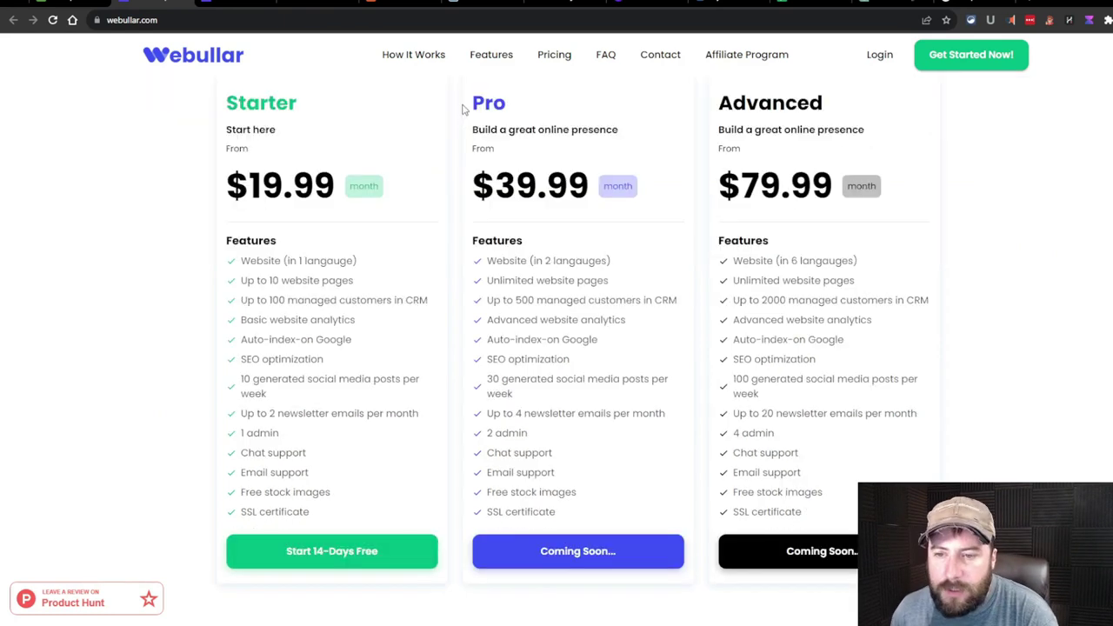
Examine the Pro plan's website page, CRM customer and analytics features, and check the project's Website overview against them
drag(677, 301, 486, 280)
click(678, 267)
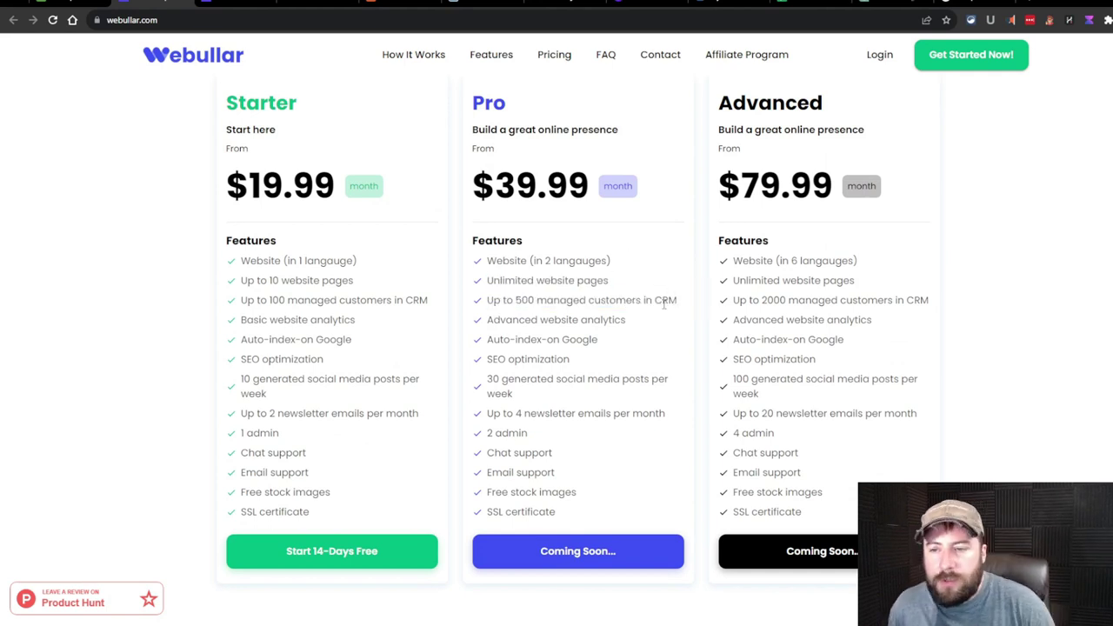
drag(678, 308, 482, 299)
click(635, 323)
click(449, 315)
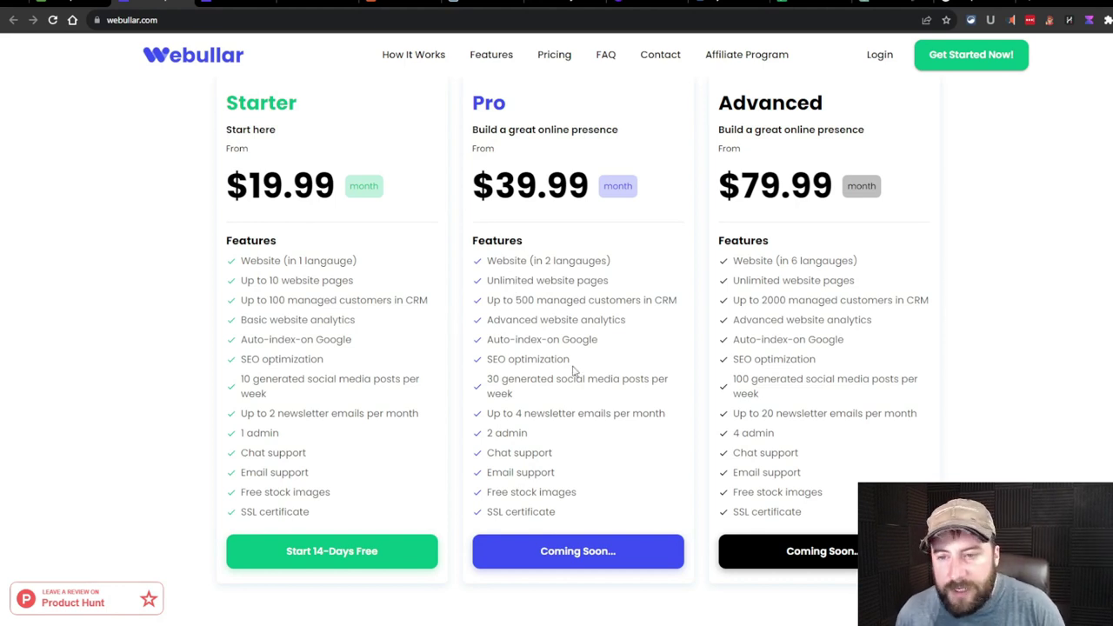
drag(627, 320, 476, 323)
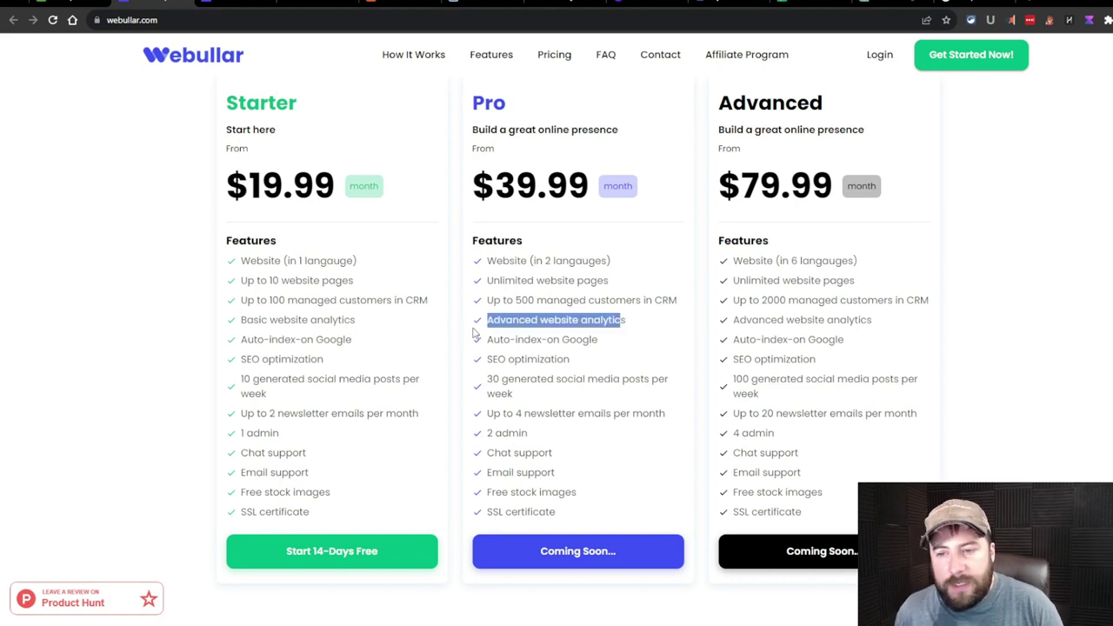
click(632, 317)
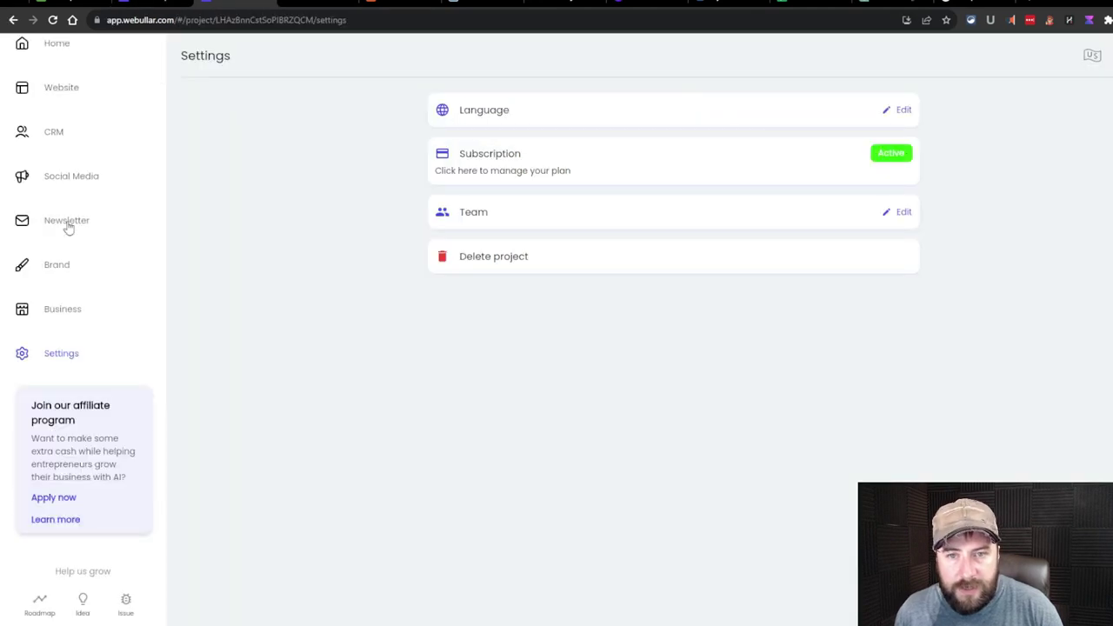
click(61, 95)
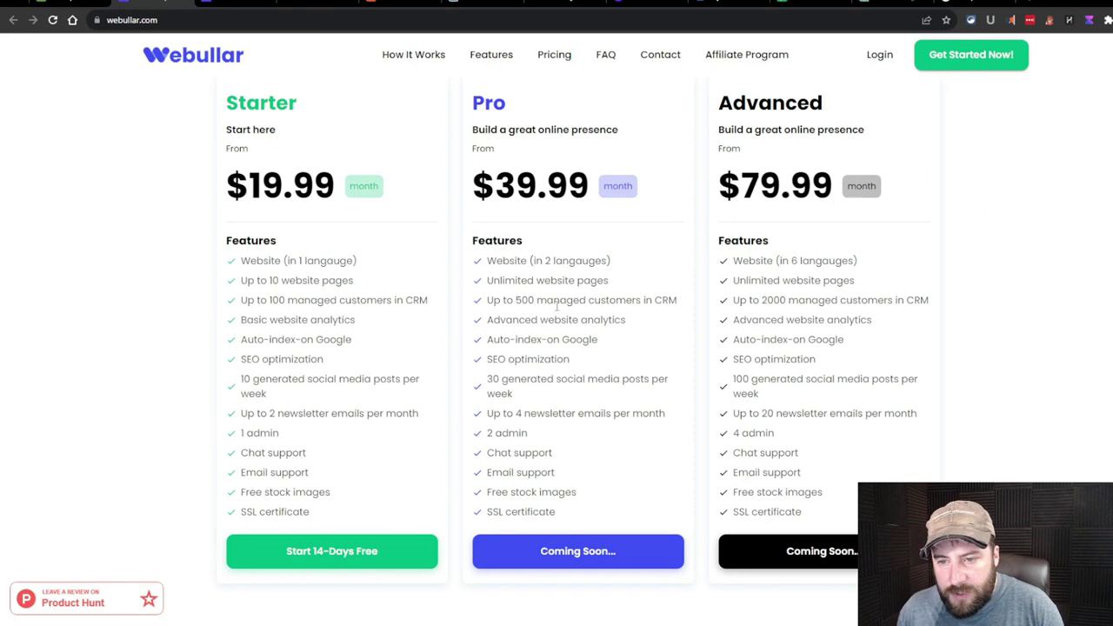
Examine the Pro plan's Google auto-indexing and SEO optimization features on the pricing page
drag(614, 344, 453, 350)
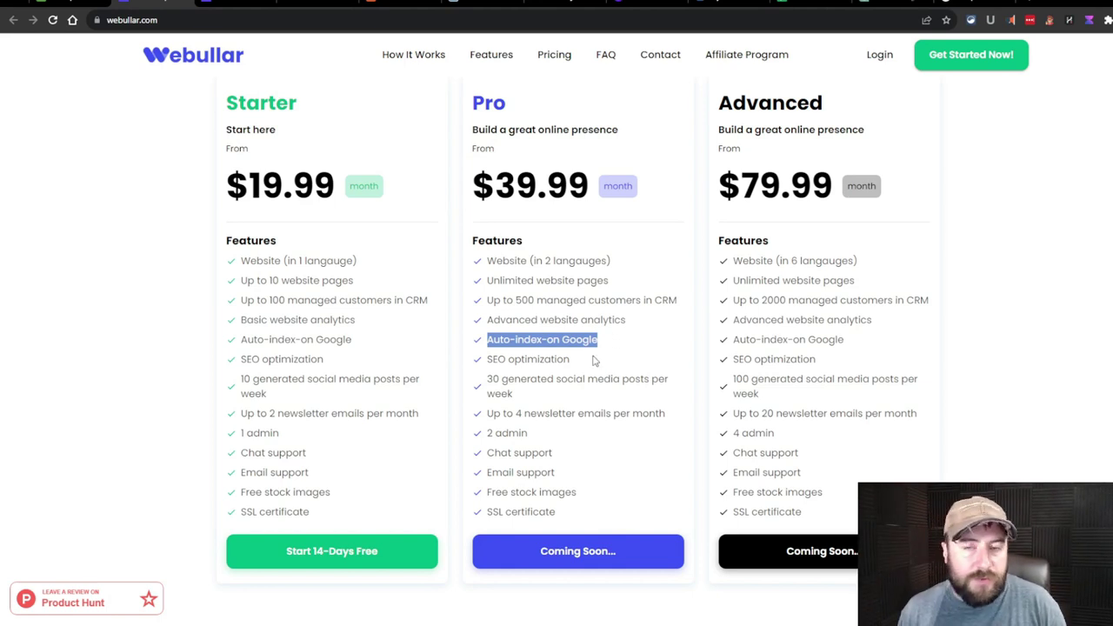
drag(601, 344, 487, 345)
drag(587, 364, 487, 360)
drag(579, 363, 488, 339)
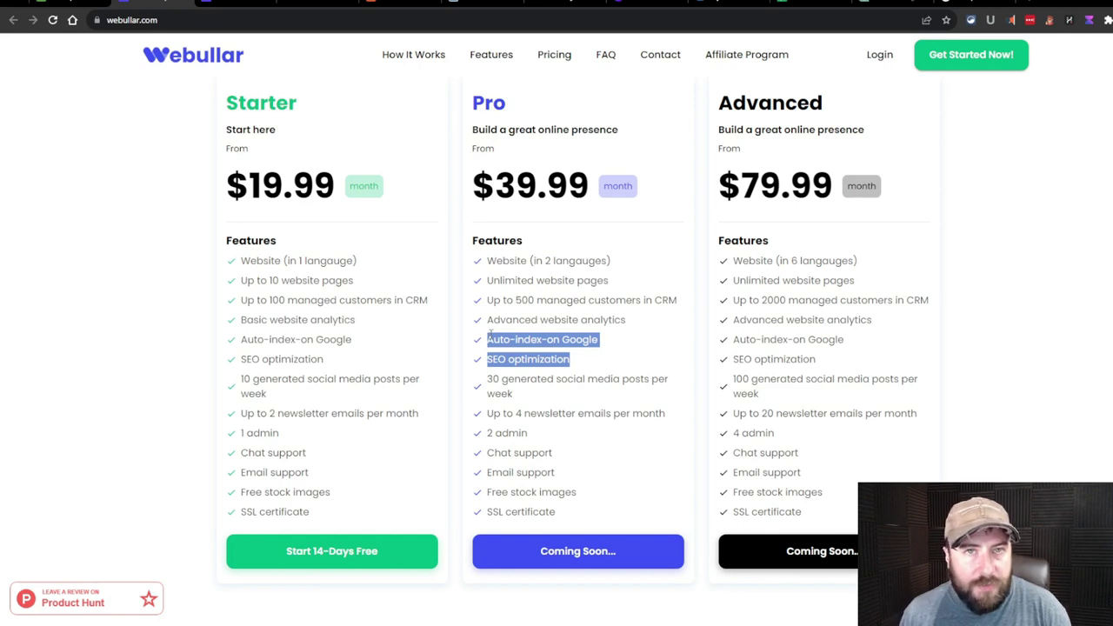
click(539, 398)
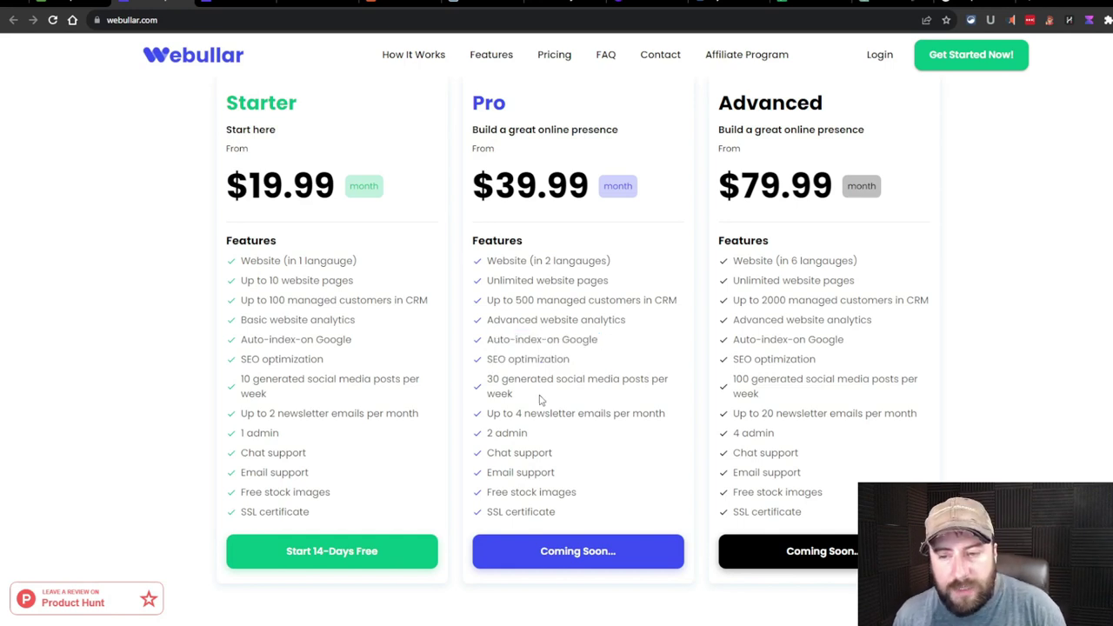
Examine the Pro plan's social media post, newsletter and admin limits, plus its stock images, SSL certificate and support
drag(519, 397, 485, 383)
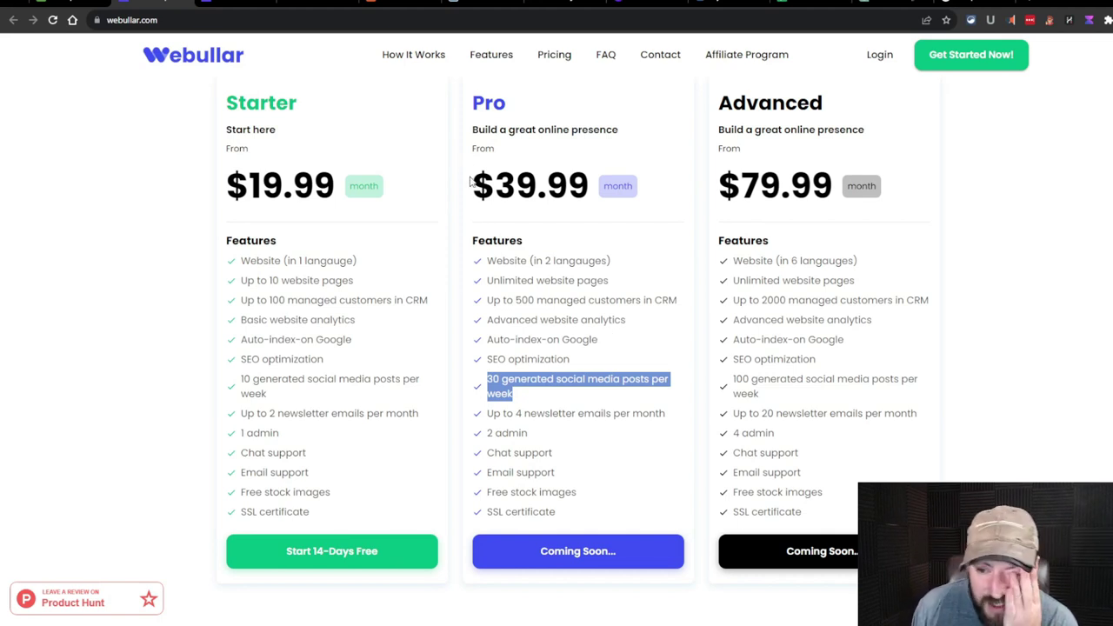
drag(668, 421, 488, 415)
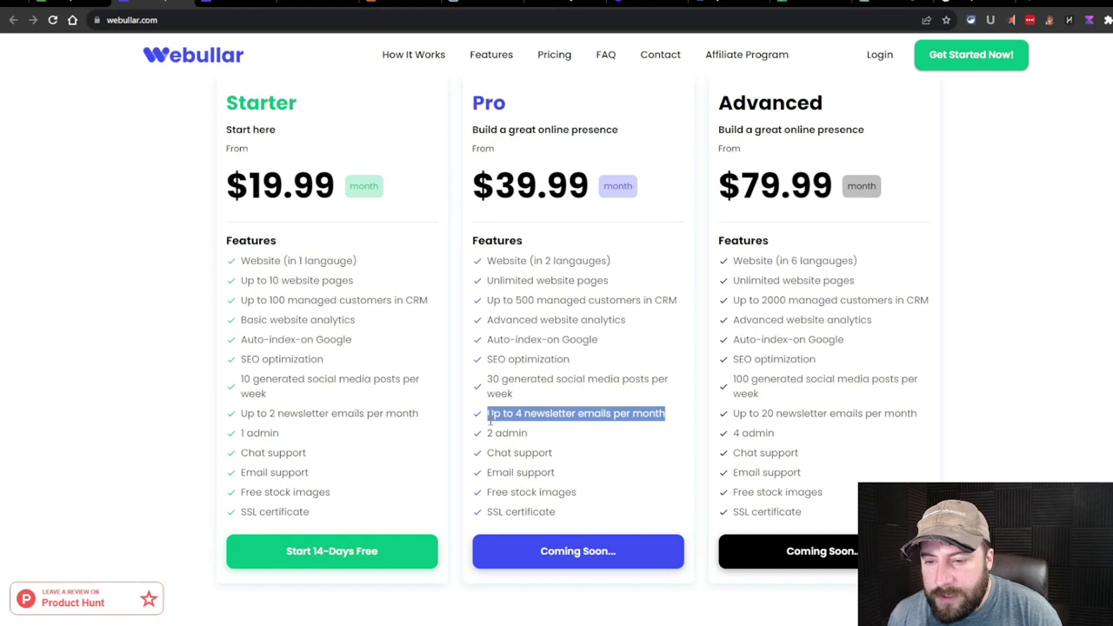
click(612, 420)
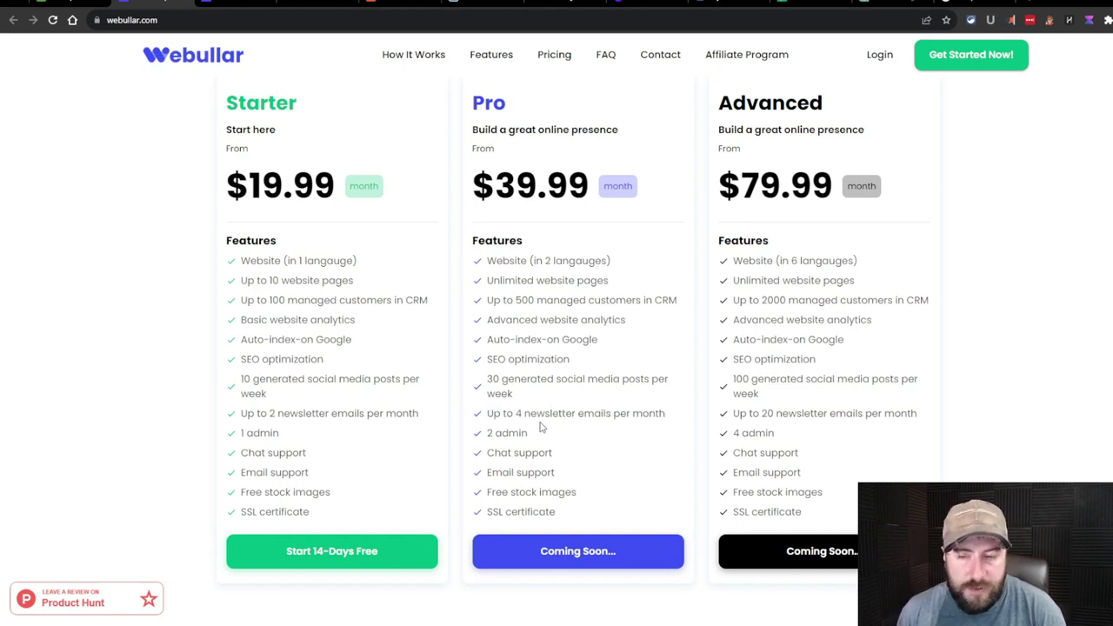
drag(559, 433, 465, 435)
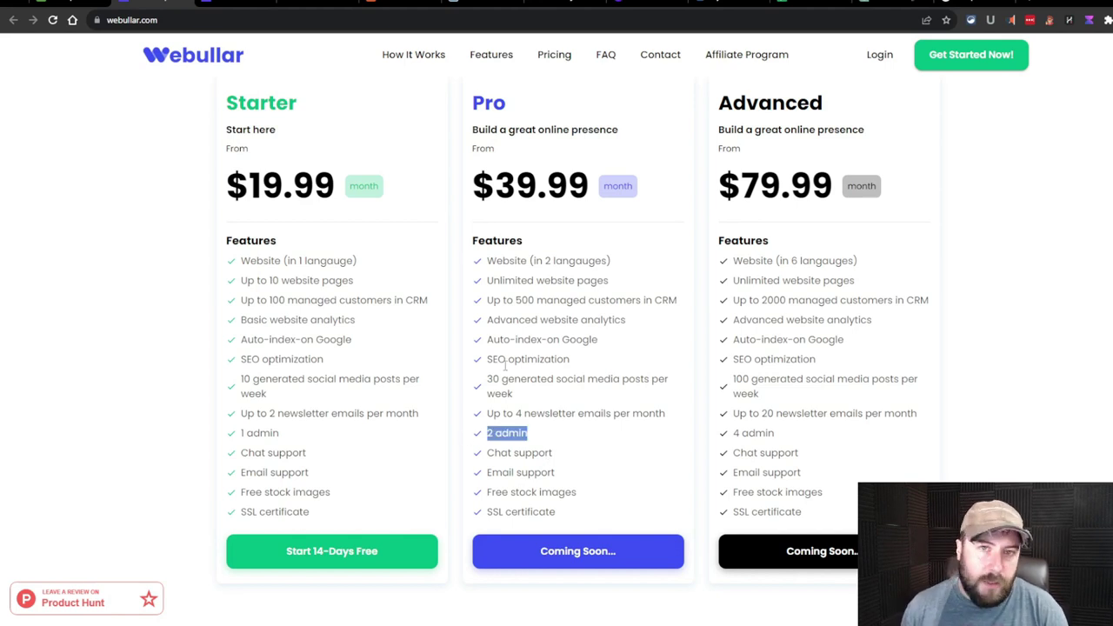
click(590, 435)
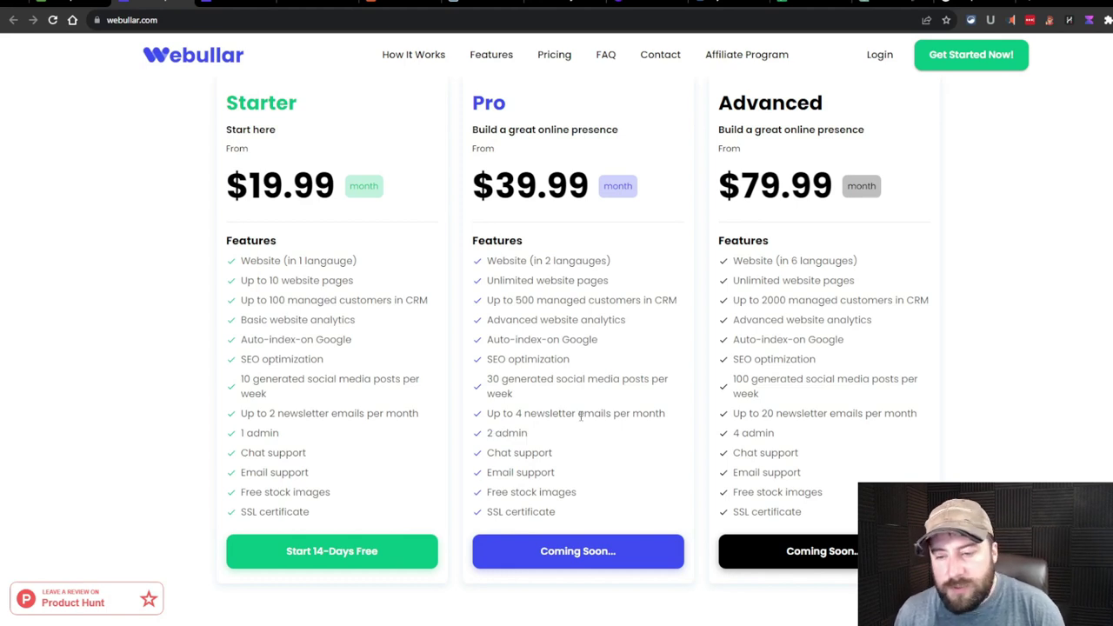
drag(586, 492, 490, 489)
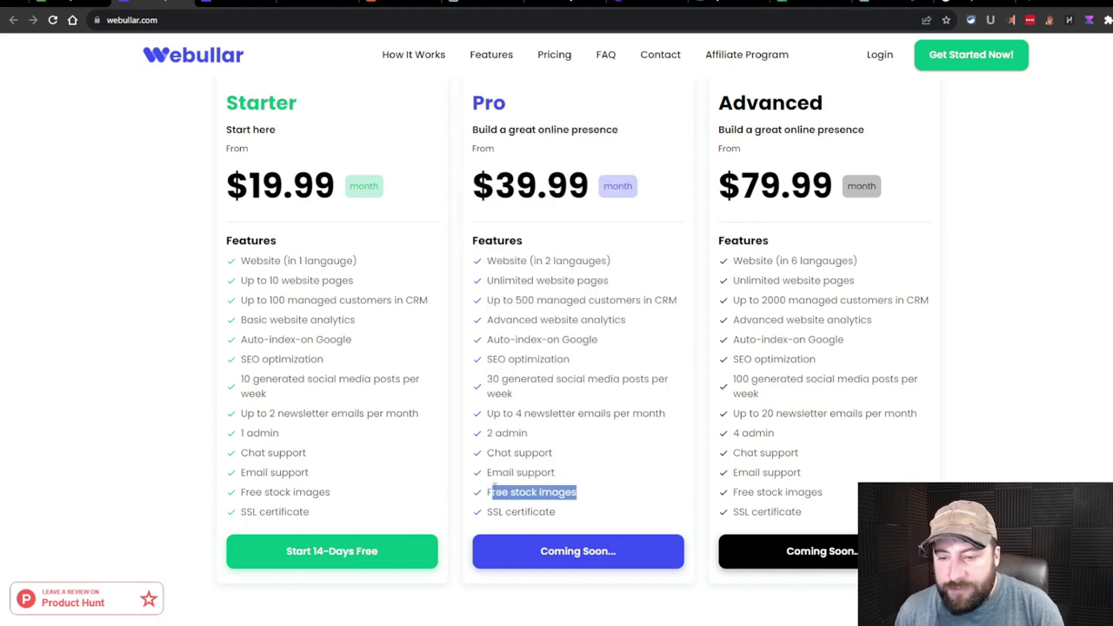
drag(574, 514, 485, 514)
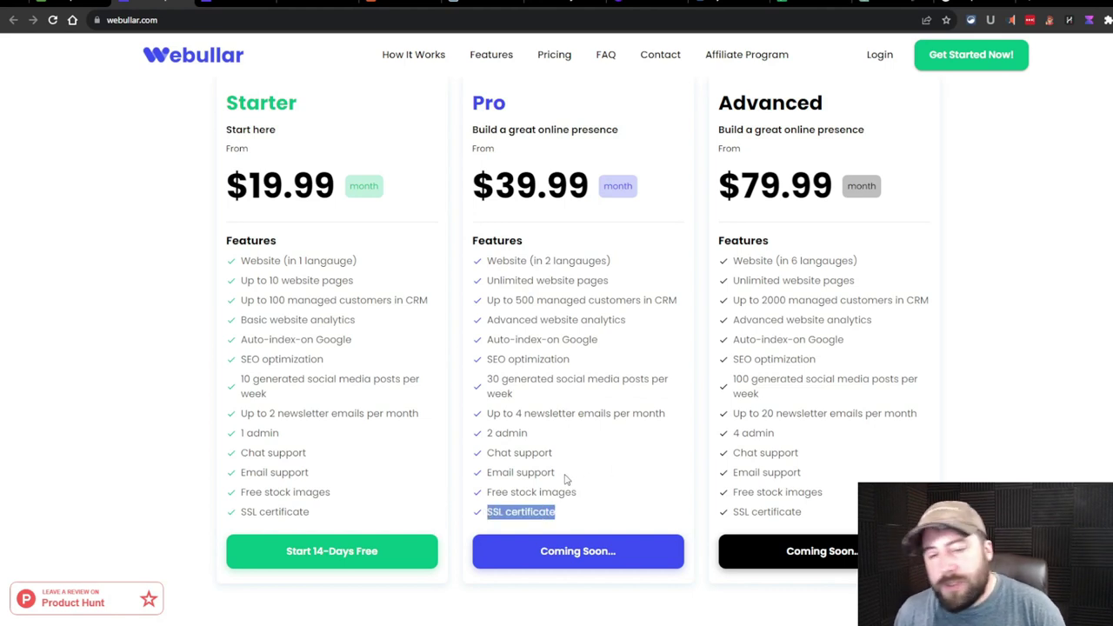
drag(567, 478, 489, 455)
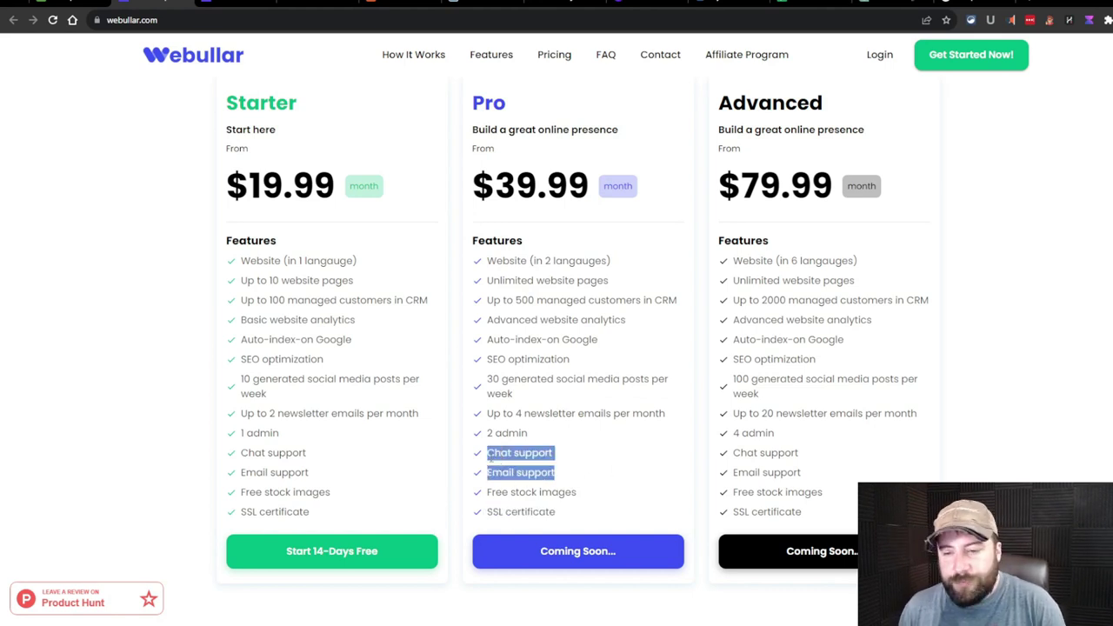
click(581, 469)
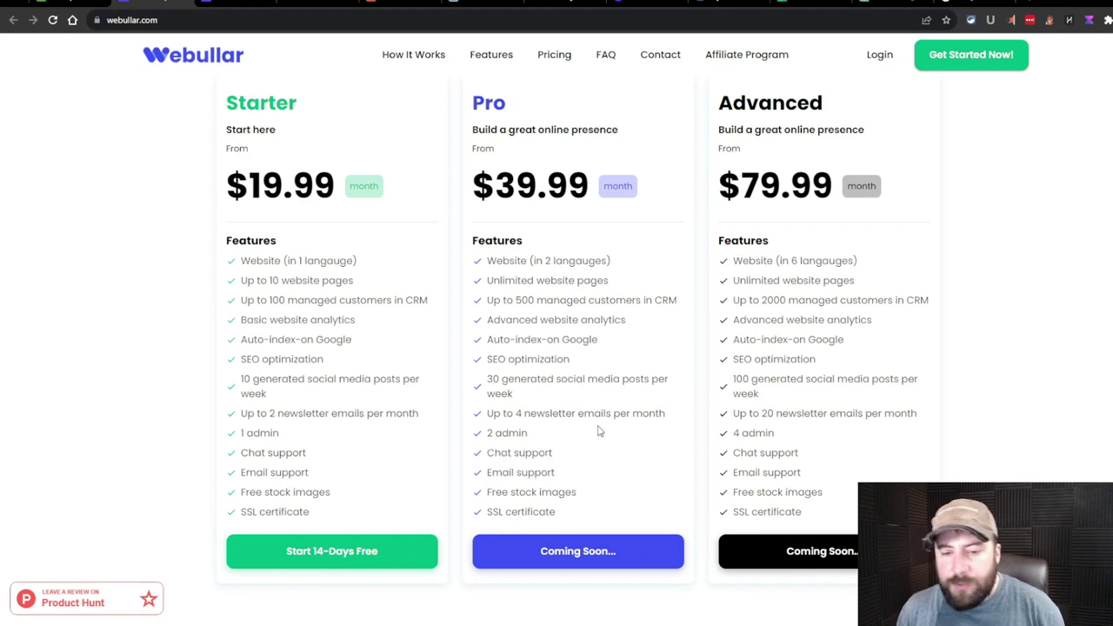
Go back to the landing page's introduction and view the project's Home dashboard
scroll(577, 434, up, 2)
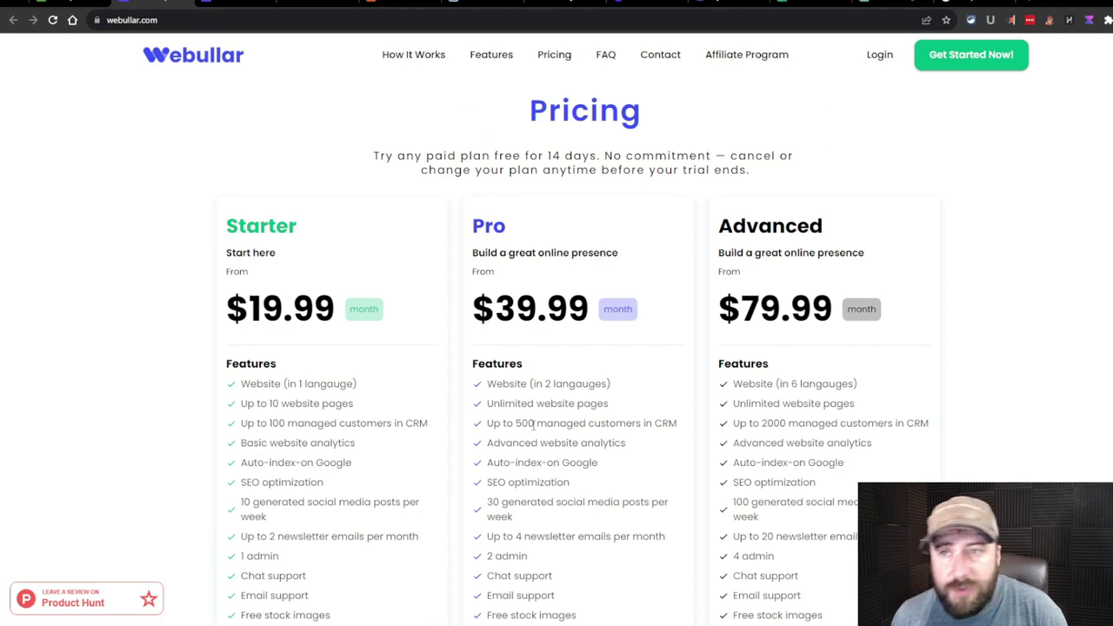
scroll(533, 424, up, 10)
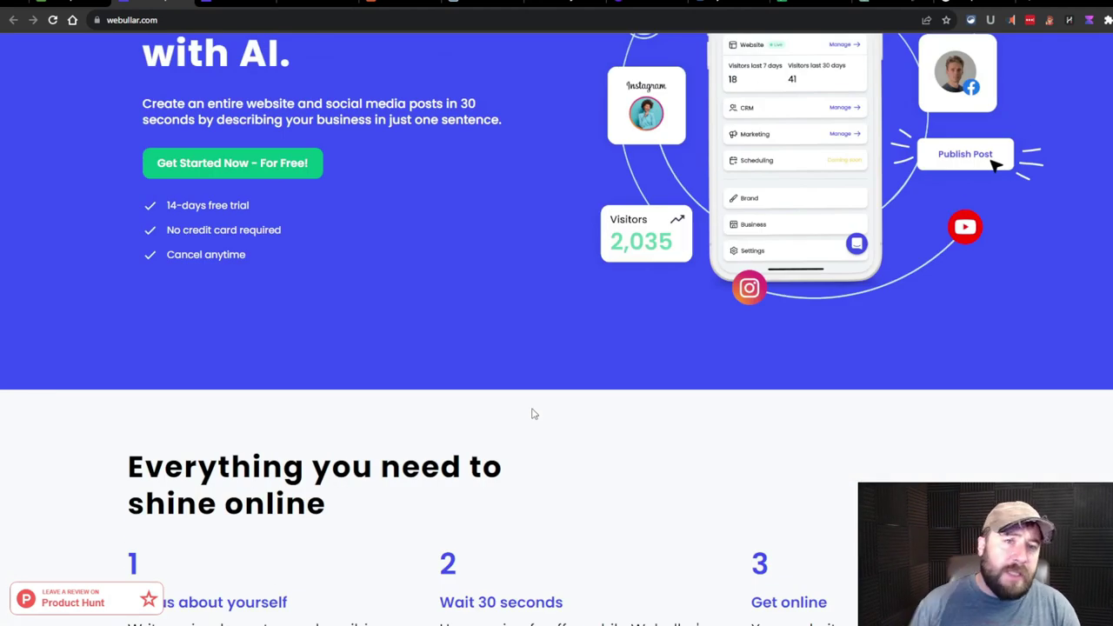
click(233, 5)
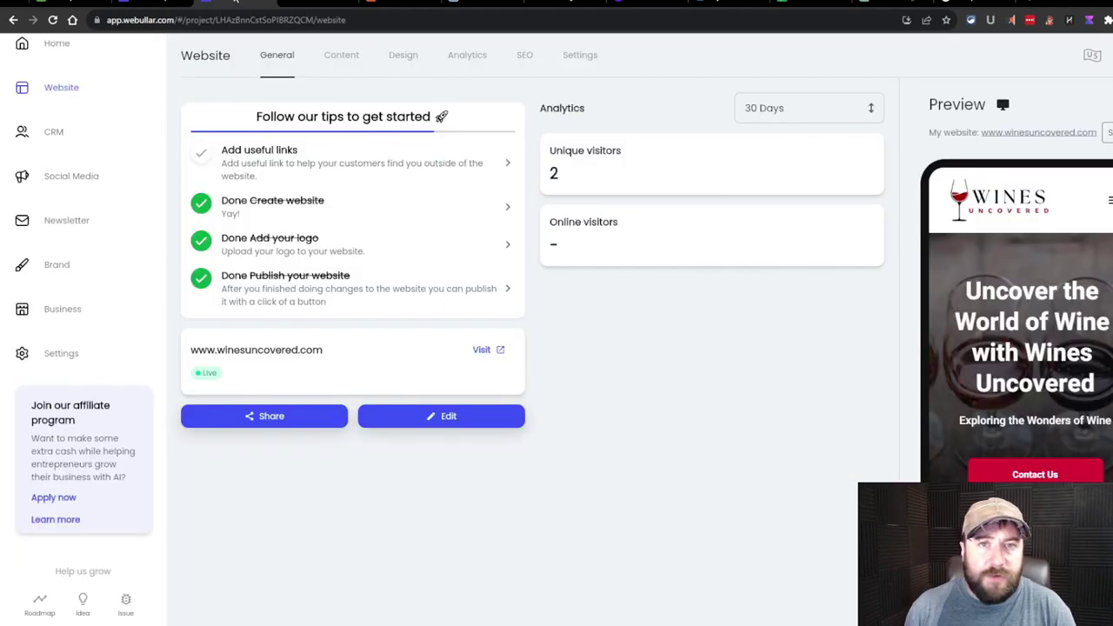
click(39, 47)
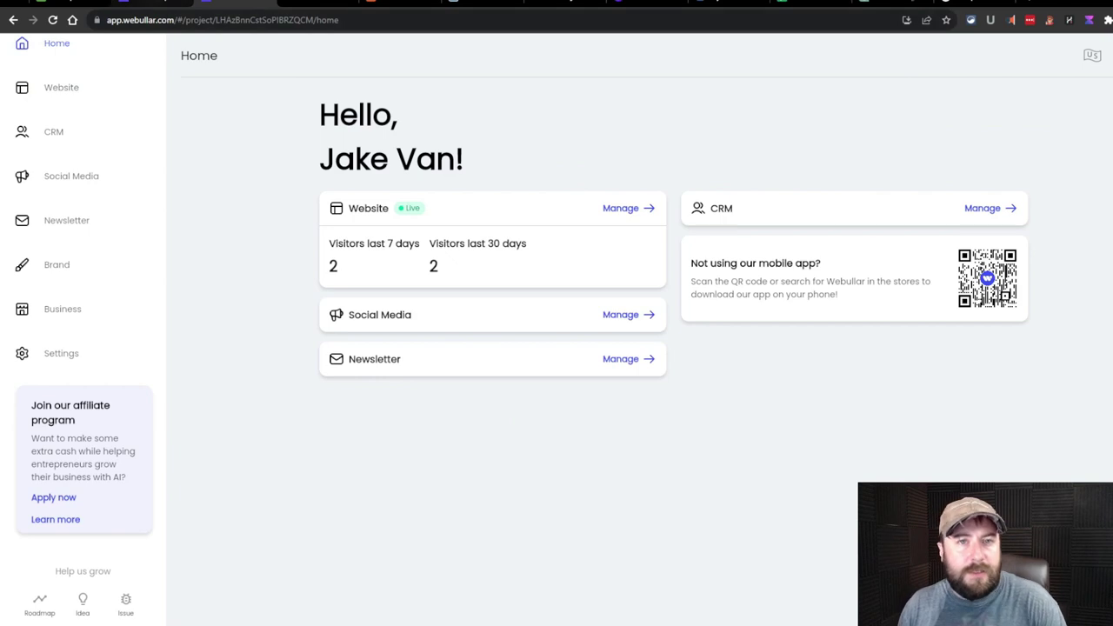
click(150, 3)
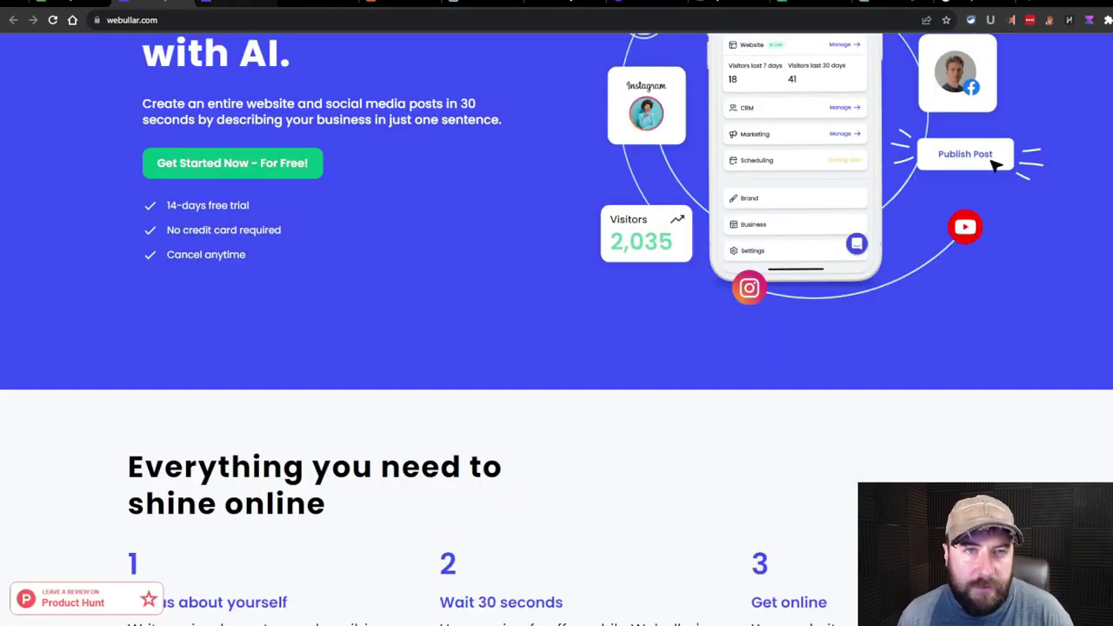
click(183, 2)
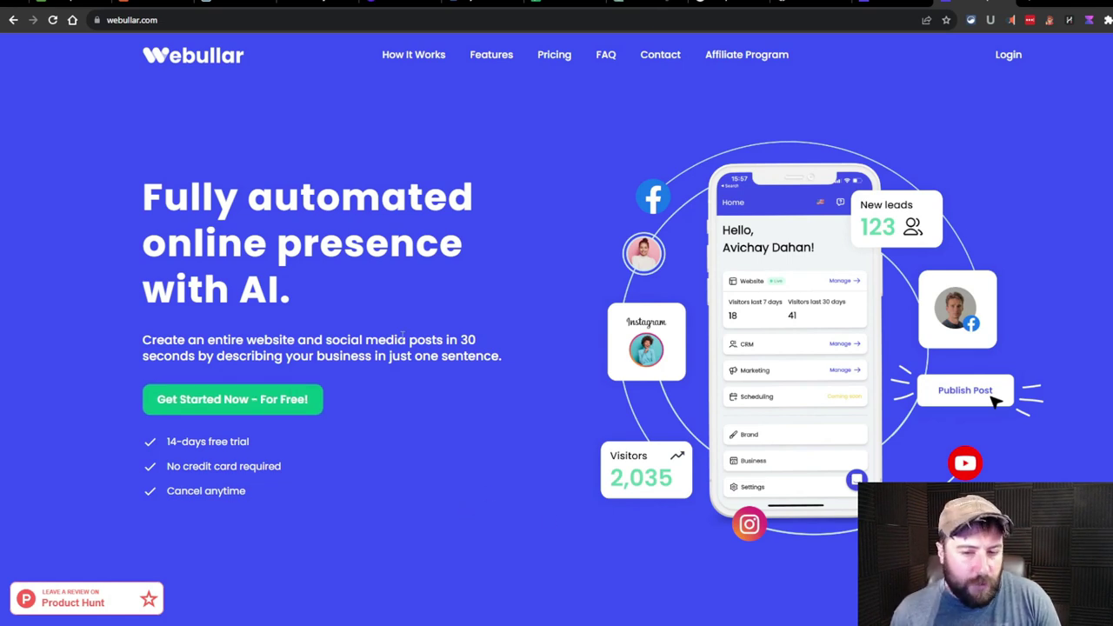
Look over the Webullar landing page and return to it from the new-project form
scroll(402, 335, down, 2)
scroll(391, 278, up, 2)
scroll(375, 215, down, 4)
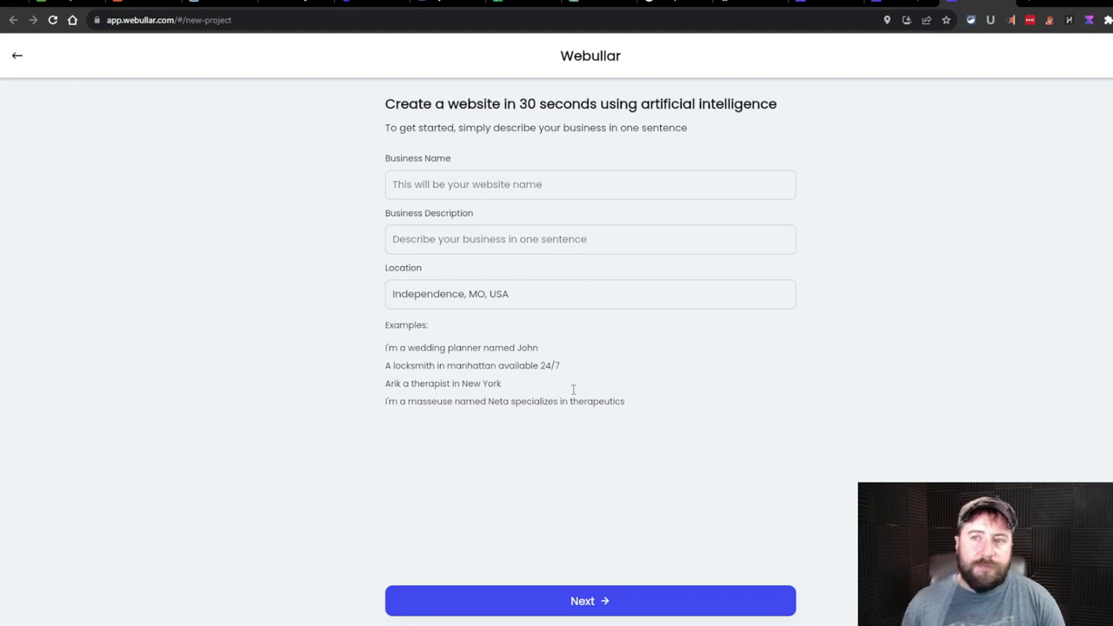
click(891, 3)
scroll(507, 148, up, 4)
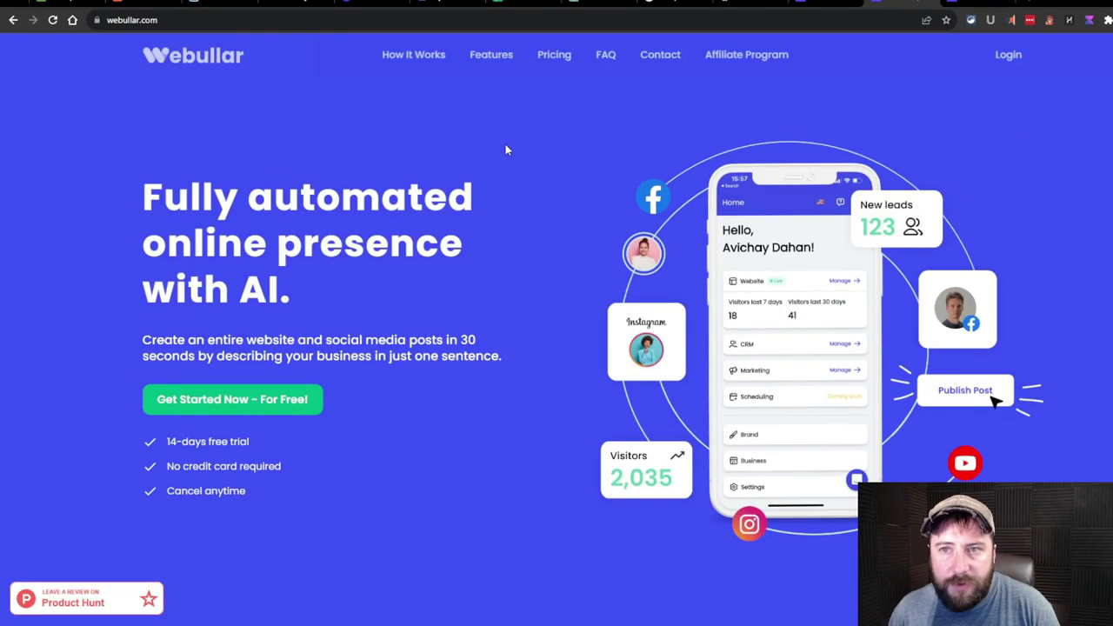
Open the Pricing section and compare the Advanced, Pro and Starter plans, including the Starter plan's website page limit
click(553, 52)
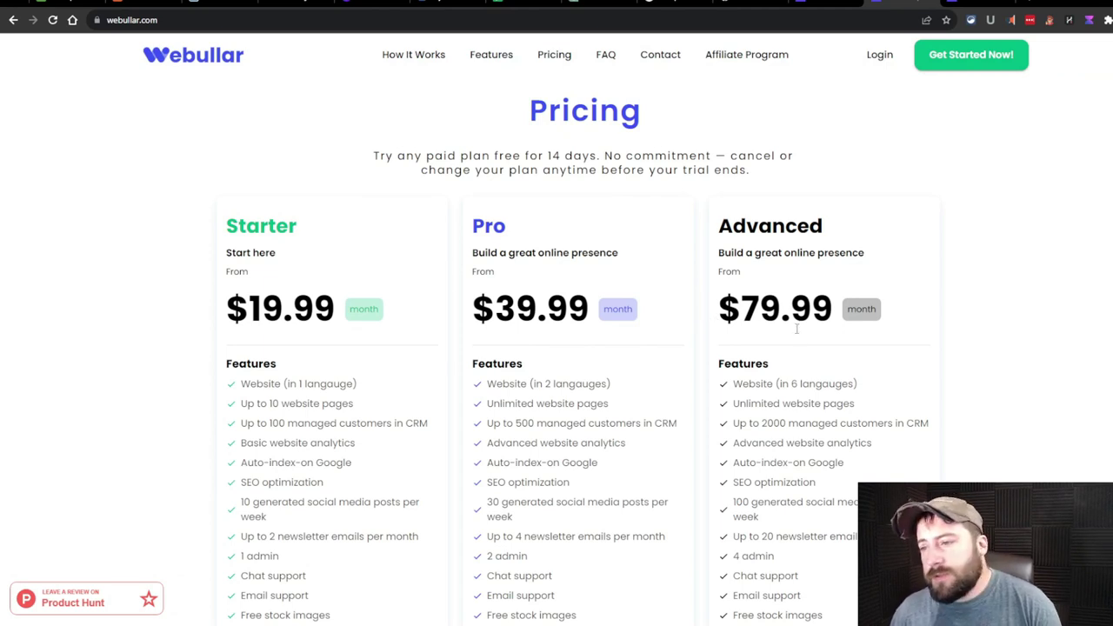
drag(861, 231, 724, 220)
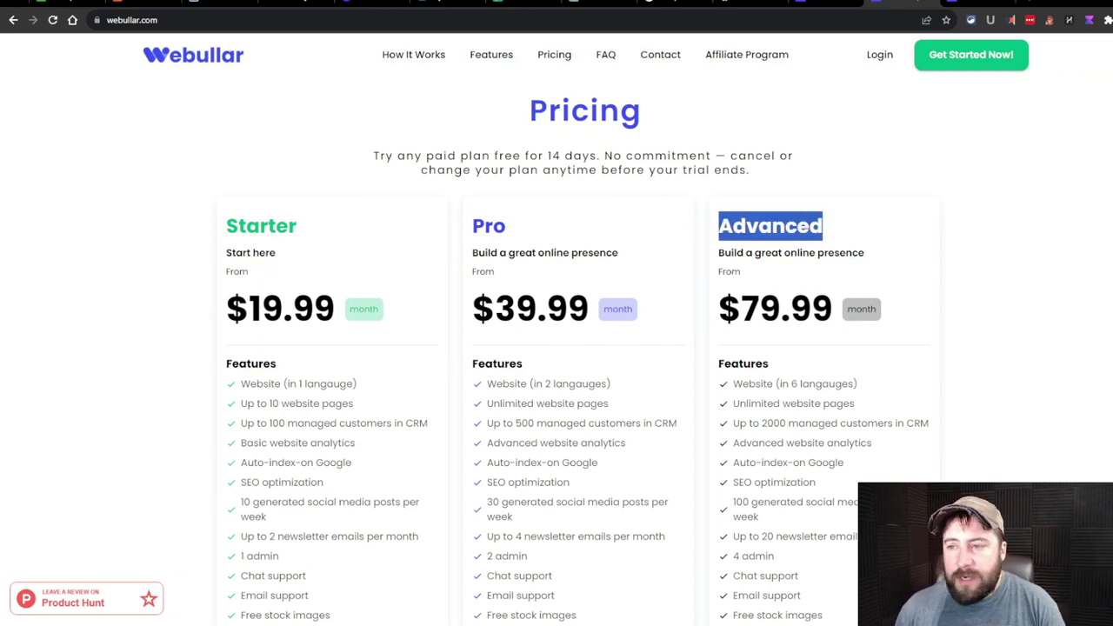
click(1084, 223)
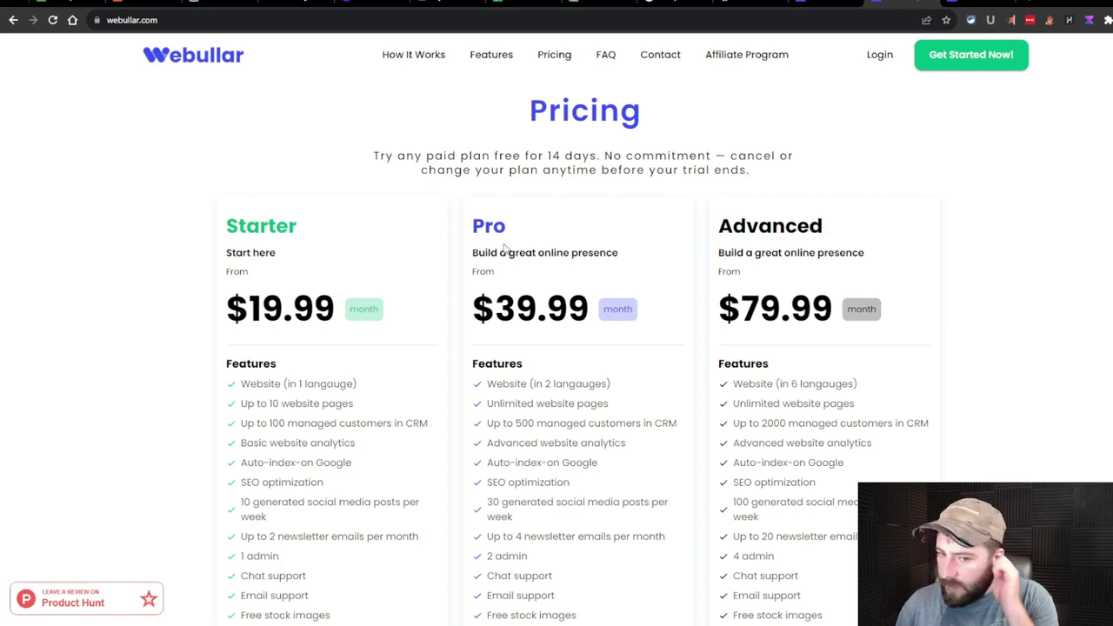
scroll(348, 278, down, 2)
drag(352, 282, 240, 282)
click(492, 105)
drag(512, 115, 474, 107)
click(405, 104)
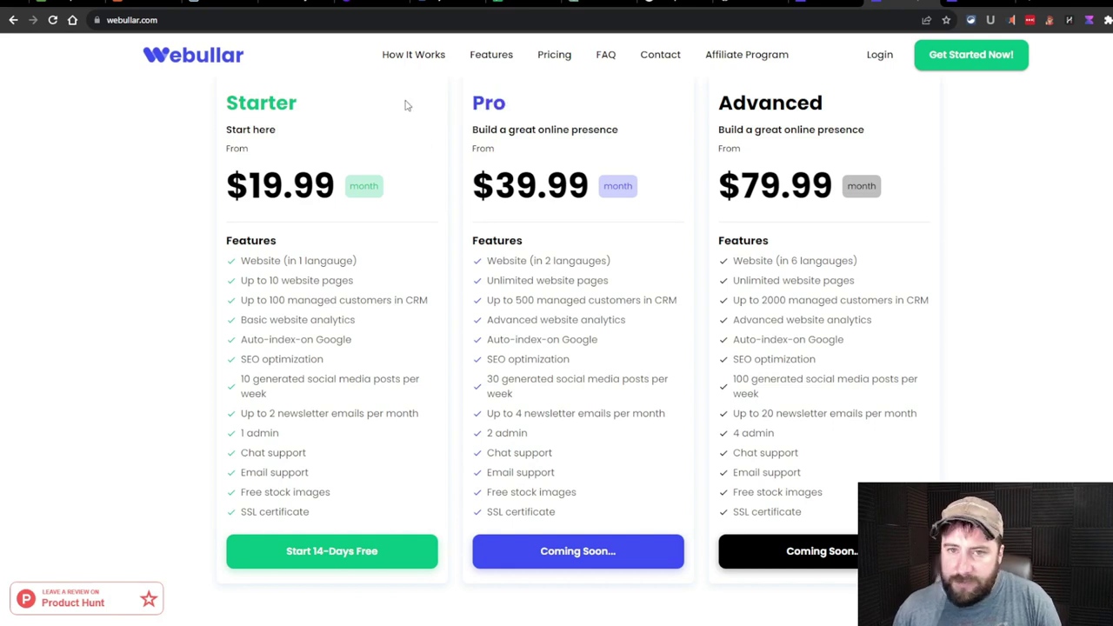
Examine the Starter plan's website page and weekly social media post limits, and return to the pricing page from the new-project form
drag(313, 114, 231, 104)
click(298, 104)
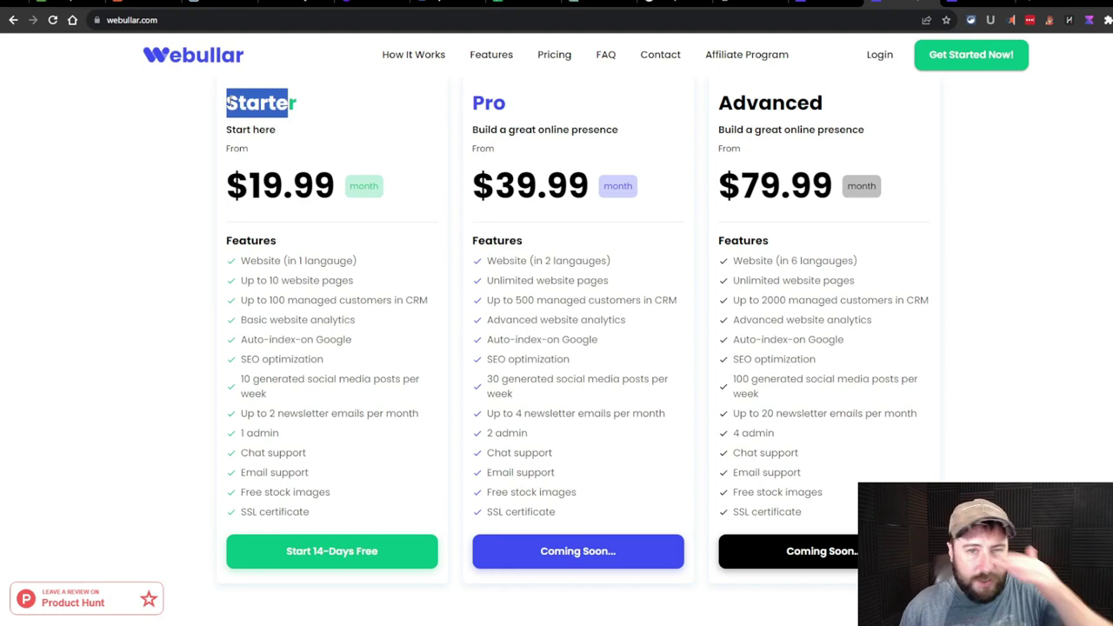
click(355, 131)
drag(298, 102, 184, 120)
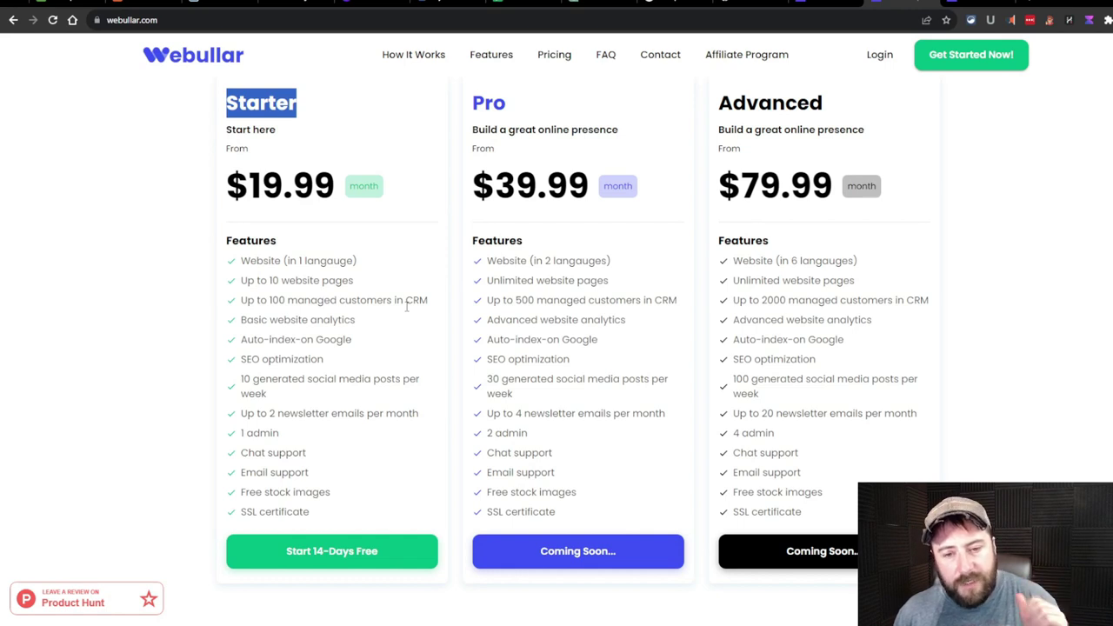
drag(365, 280, 206, 276)
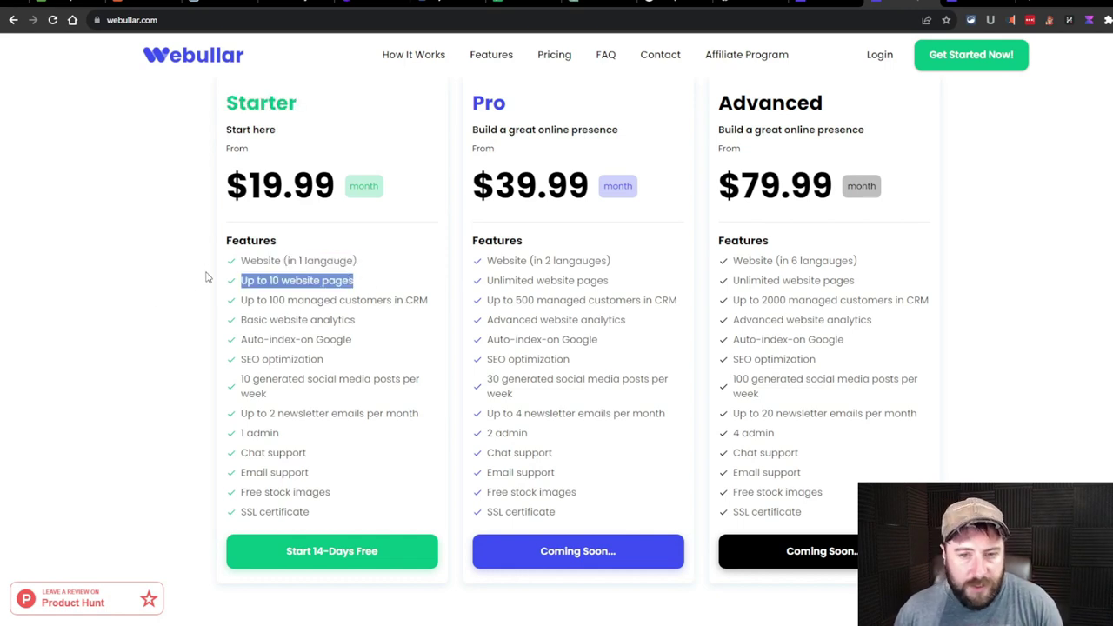
drag(396, 375, 231, 380)
click(306, 399)
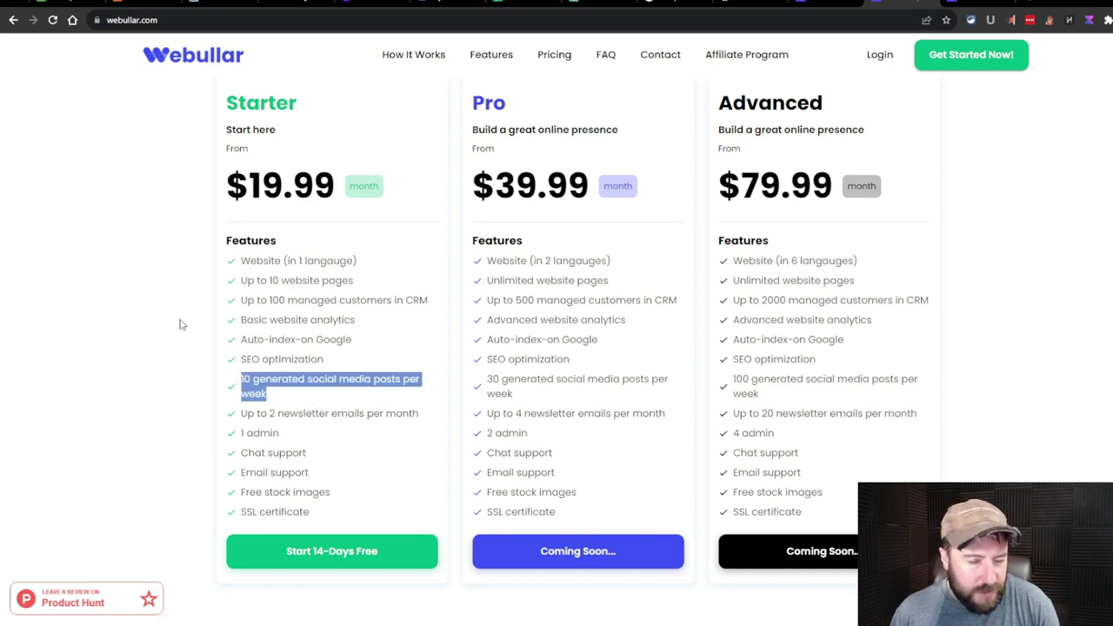
click(148, 296)
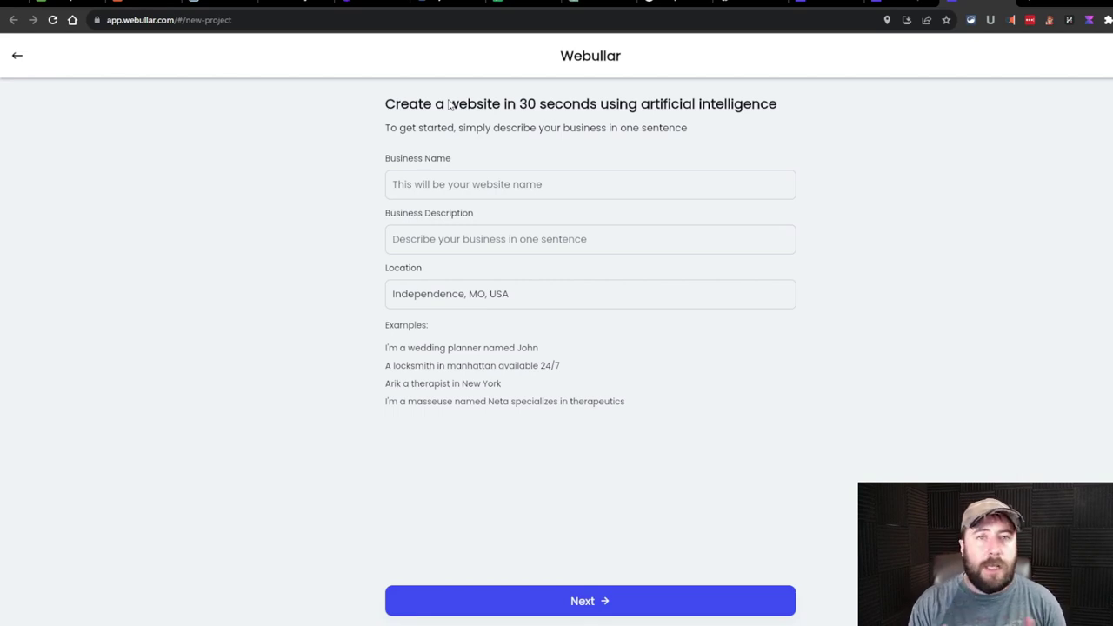
click(900, 3)
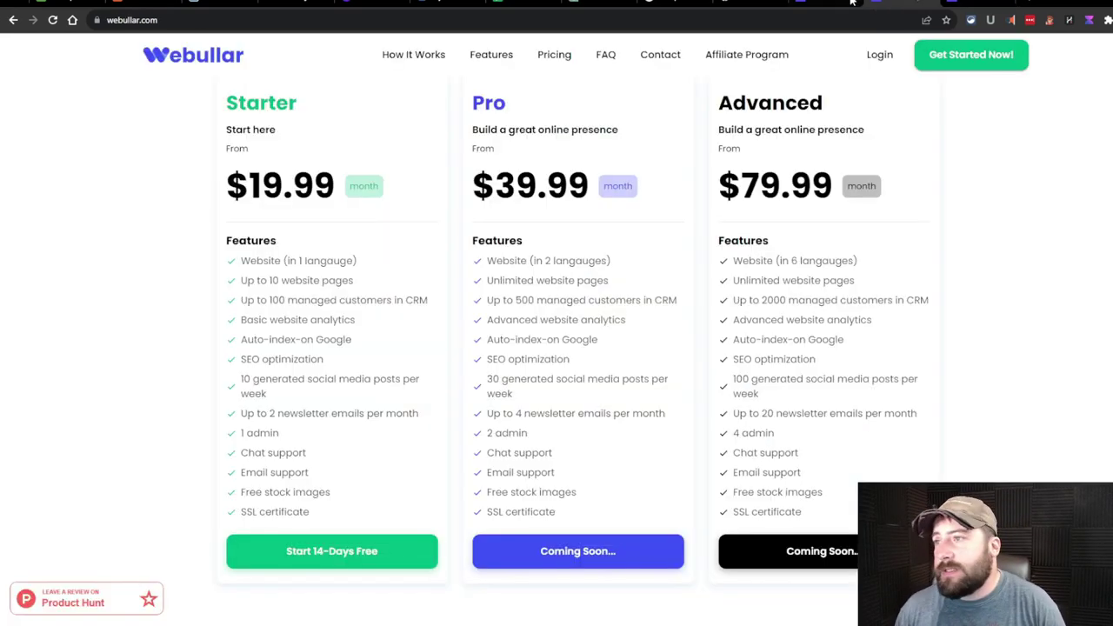
Switch to the published Wines Uncovered site and review its home page from the hero banner through the welcome text, newsletter signup and testimonials
click(824, 2)
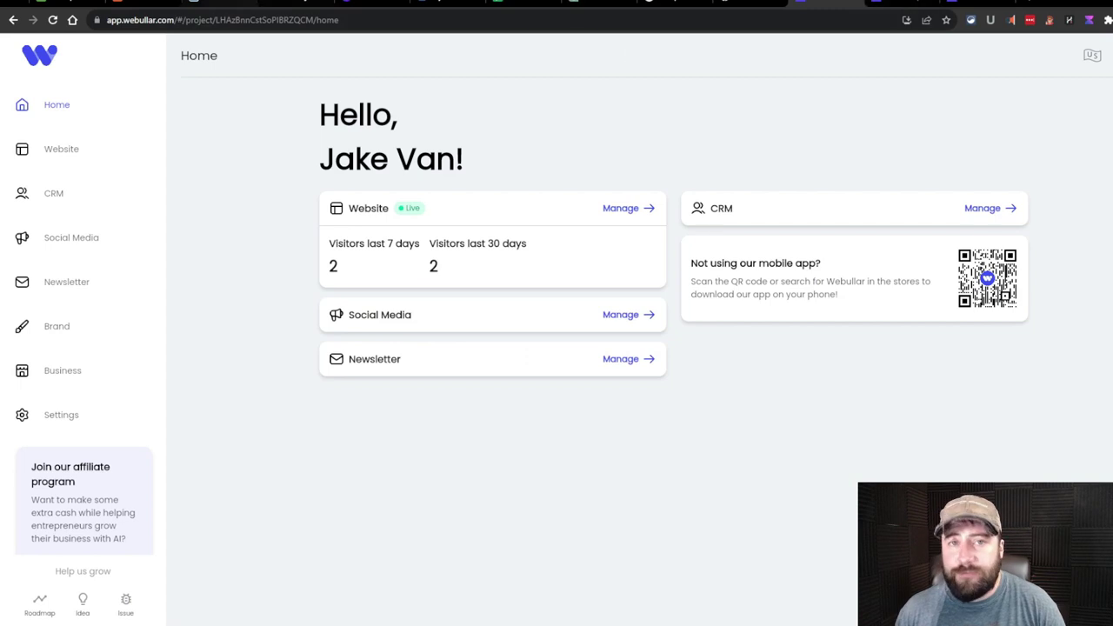
click(952, 7)
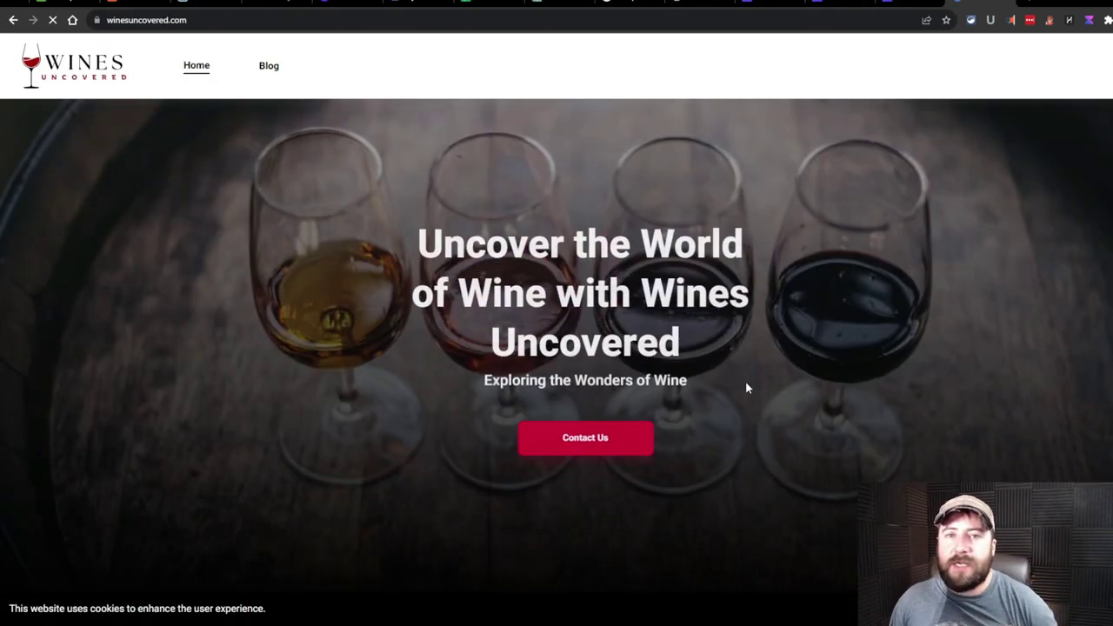
scroll(745, 381, down, 6)
scroll(696, 122, up, 6)
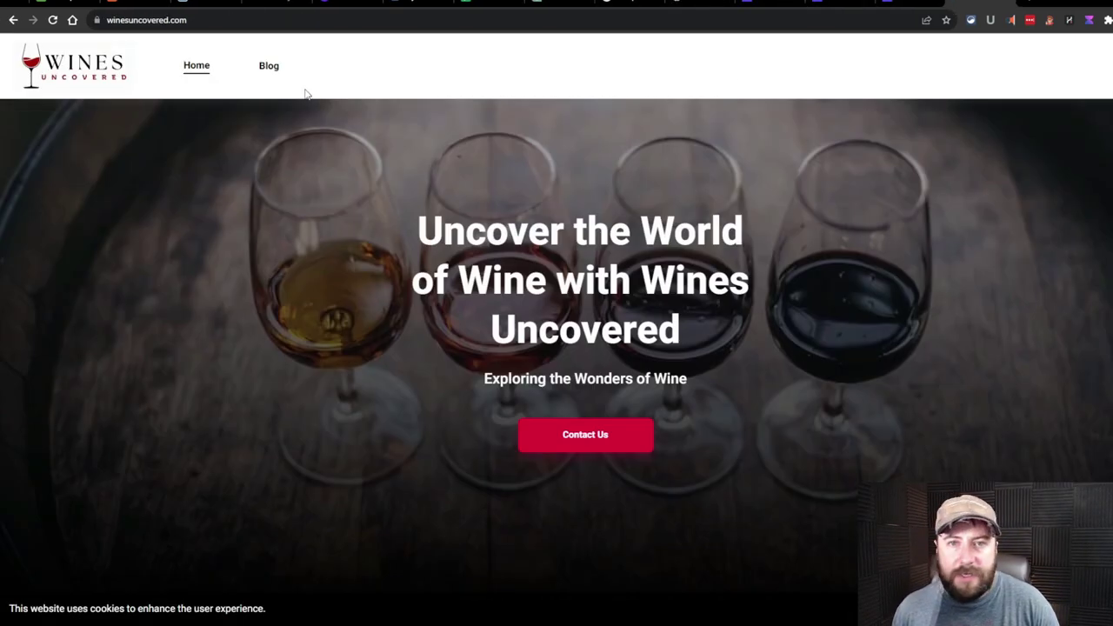
scroll(679, 150, down, 2)
scroll(679, 149, down, 10)
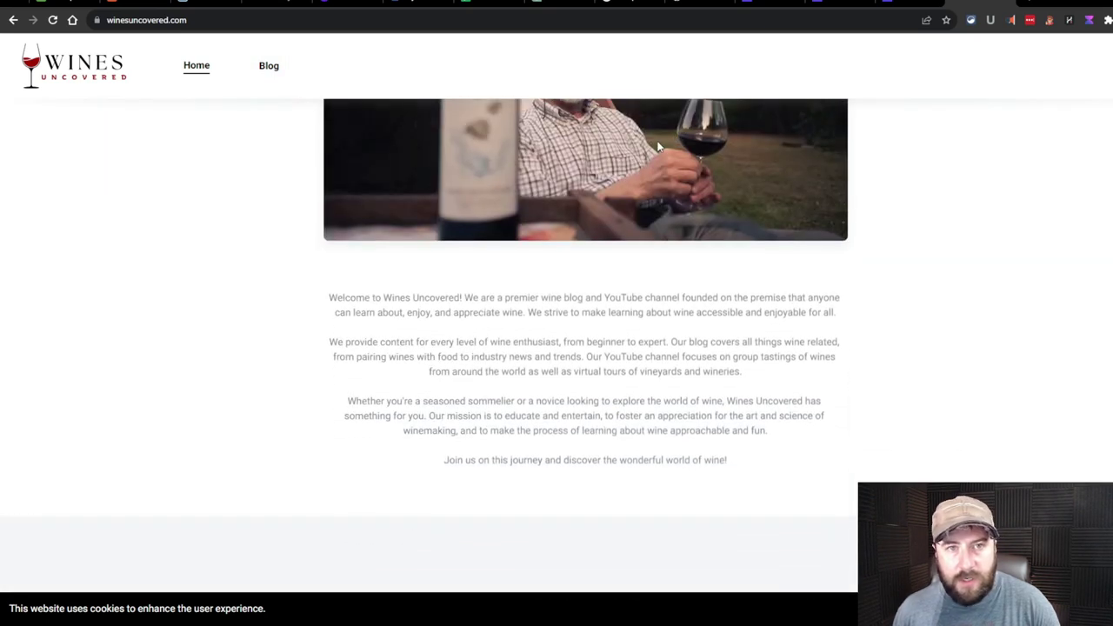
scroll(660, 143, down, 15)
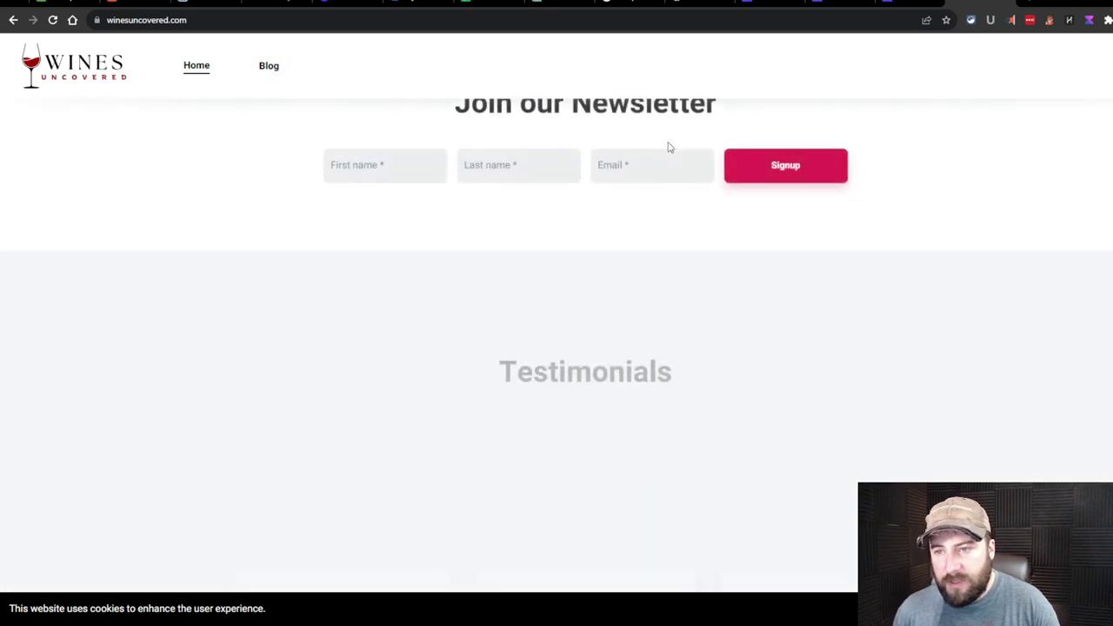
scroll(556, 347, up, 20)
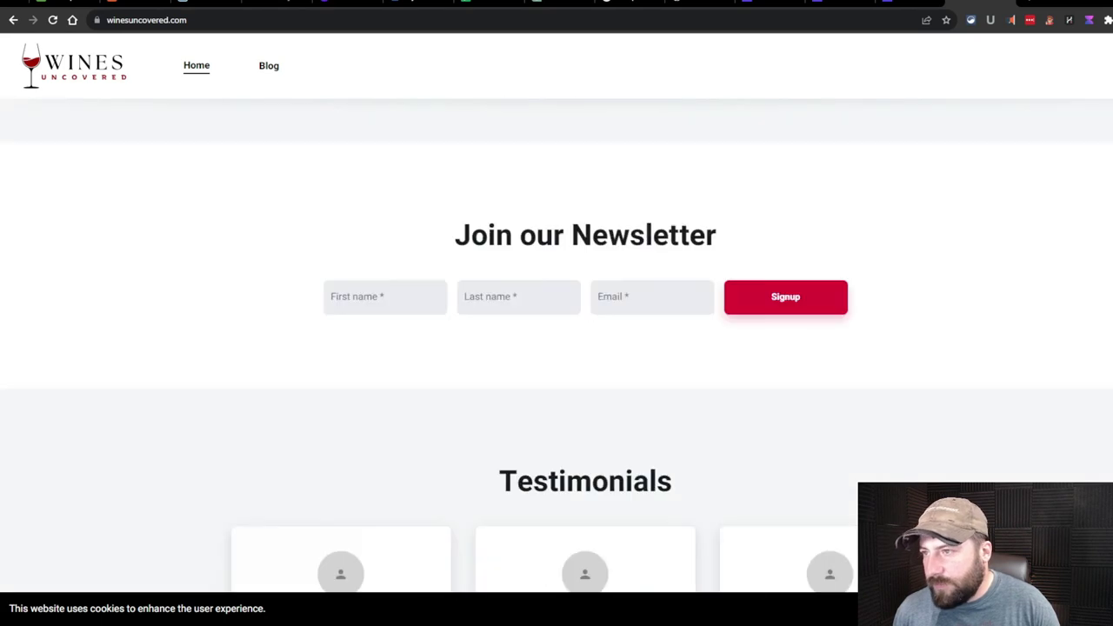